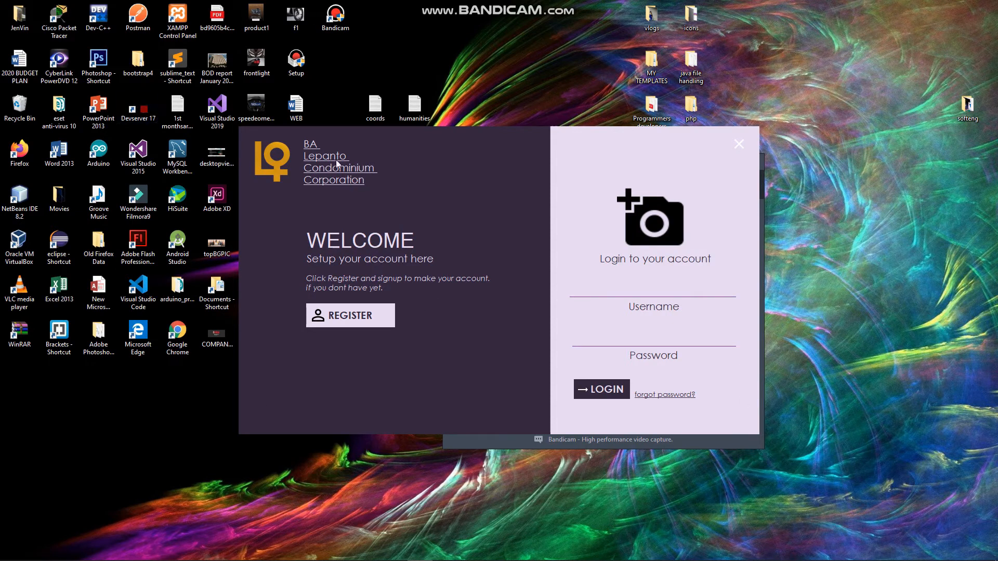
- Open the registration form and fill in the first name, last name and username for a new account
{"action": "left_click", "coordinate": [362, 326]}
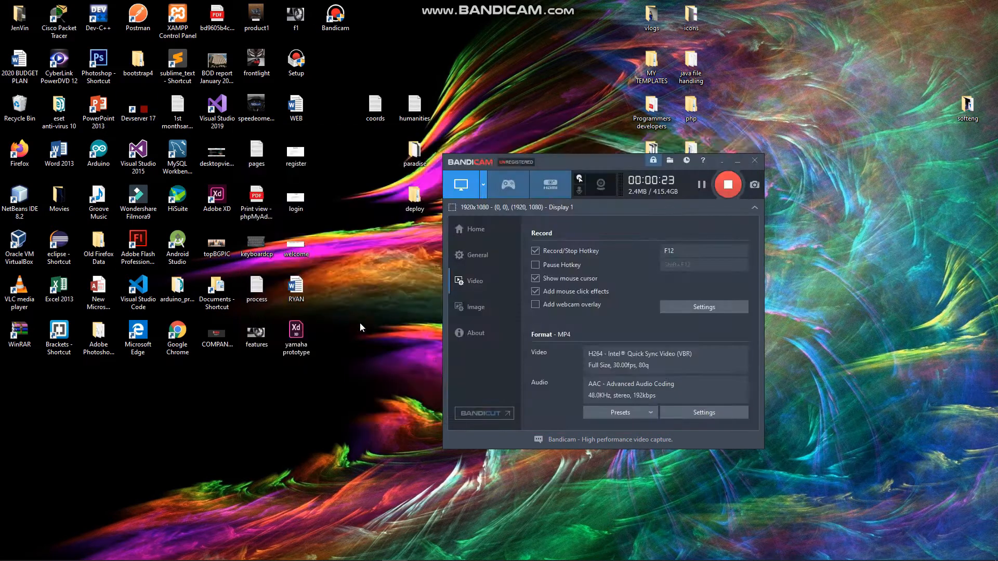
{"action": "left_click", "coordinate": [609, 215]}
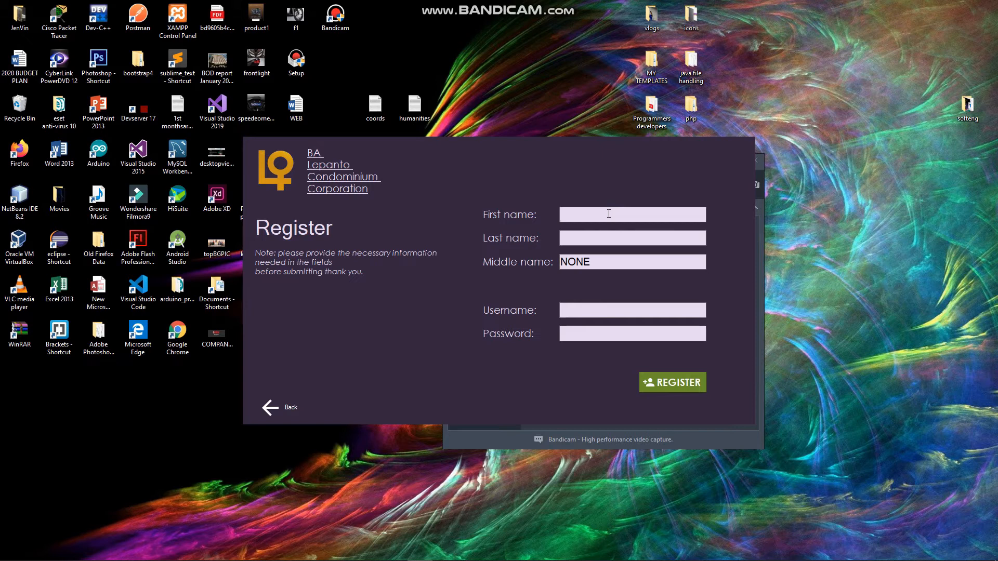
{"action": "left_click", "coordinate": [630, 238]}
{"action": "type", "text": "balansag"}
{"action": "left_click", "coordinate": [616, 310]}
{"action": "type", "text": "bernard"}
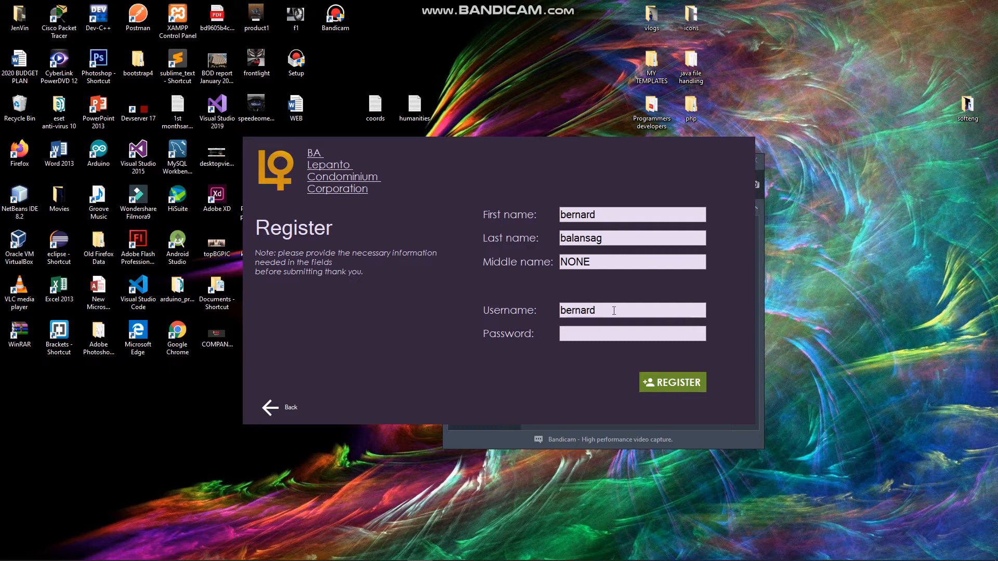
- Enter the account password and submit the registration
{"action": "left_click", "coordinate": [613, 332]}
{"action": "type", "text": "••••"}
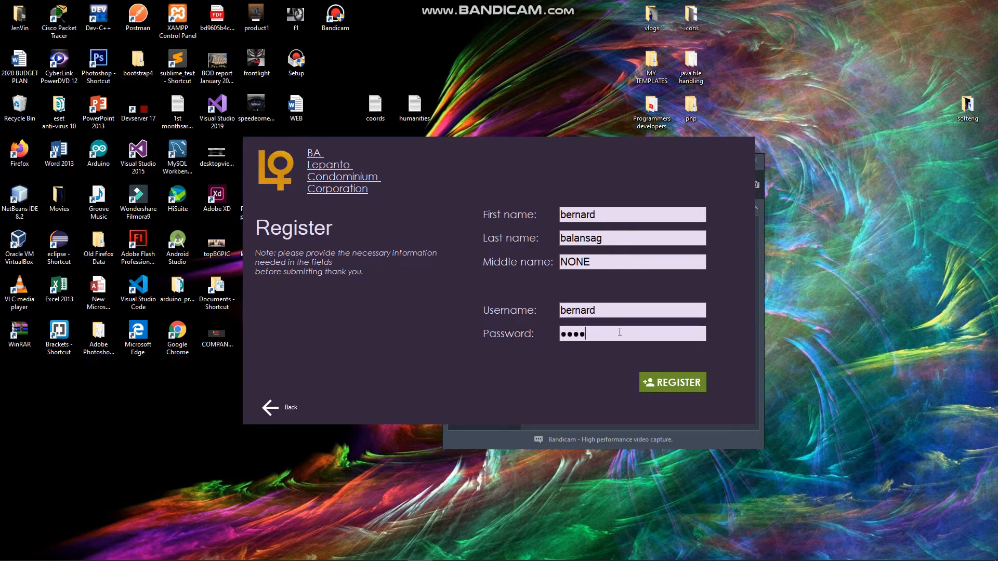
{"action": "left_click", "coordinate": [662, 380]}
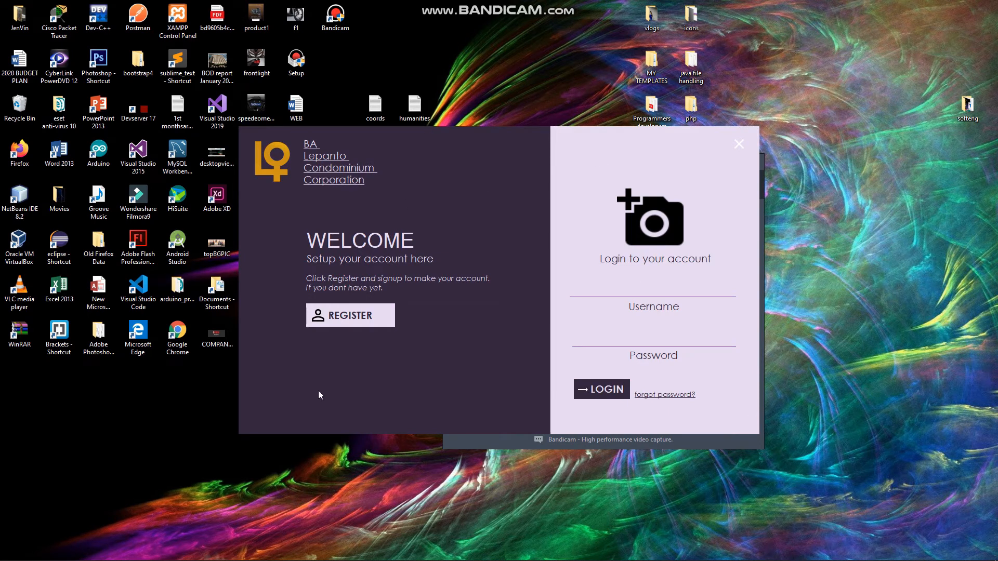
- Log in with the new account's username and password
{"action": "left_click", "coordinate": [636, 285]}
{"action": "type", "text": "bernard"}
{"action": "left_click", "coordinate": [658, 340]}
{"action": "type", "text": "1234"}
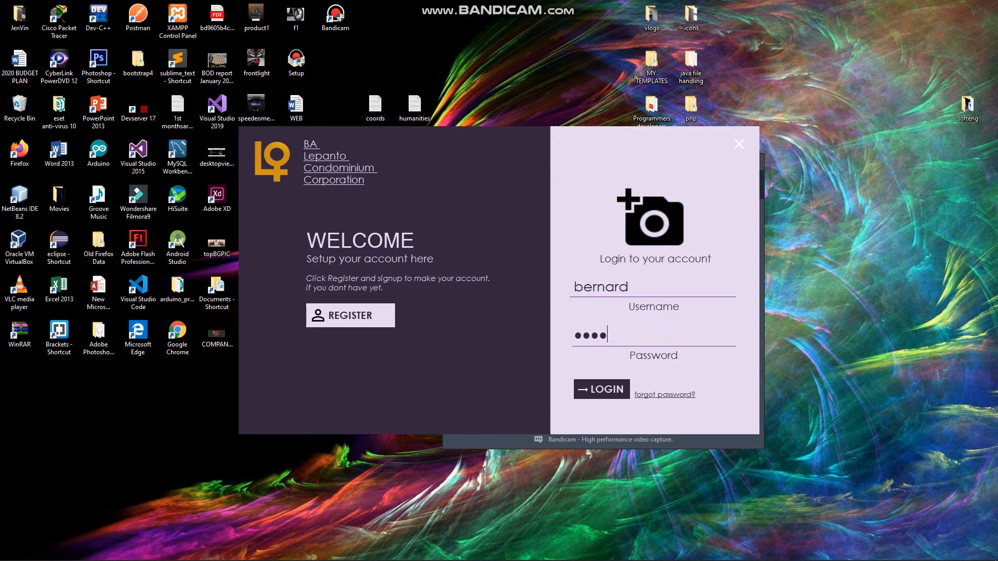
{"action": "left_click", "coordinate": [622, 388]}
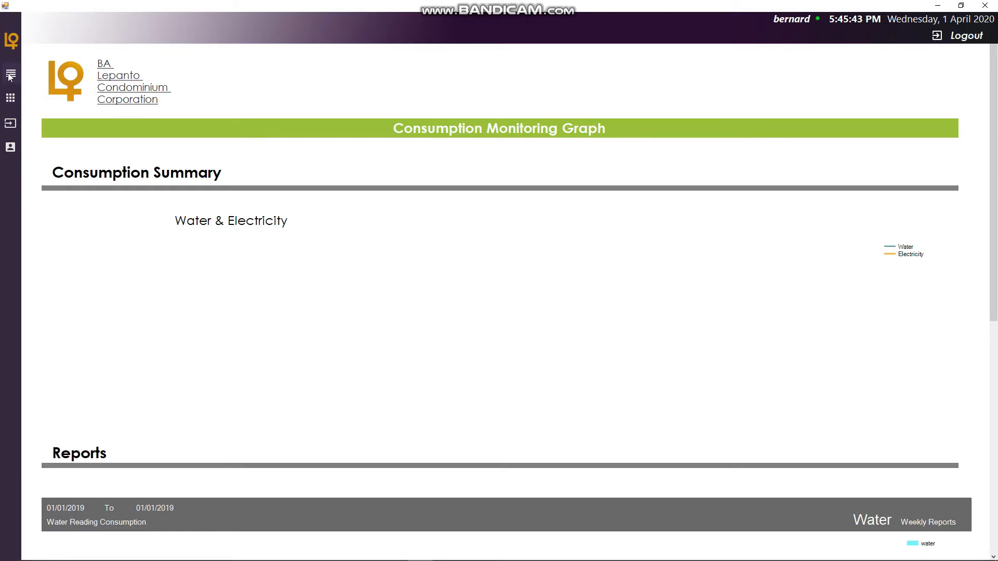
- Scroll through the Consumption Monitoring Graph dashboard to review the summary and weekly report charts
{"action": "scroll", "coordinate": [497, 382], "scroll_direction": "down", "scroll_amount": 6}
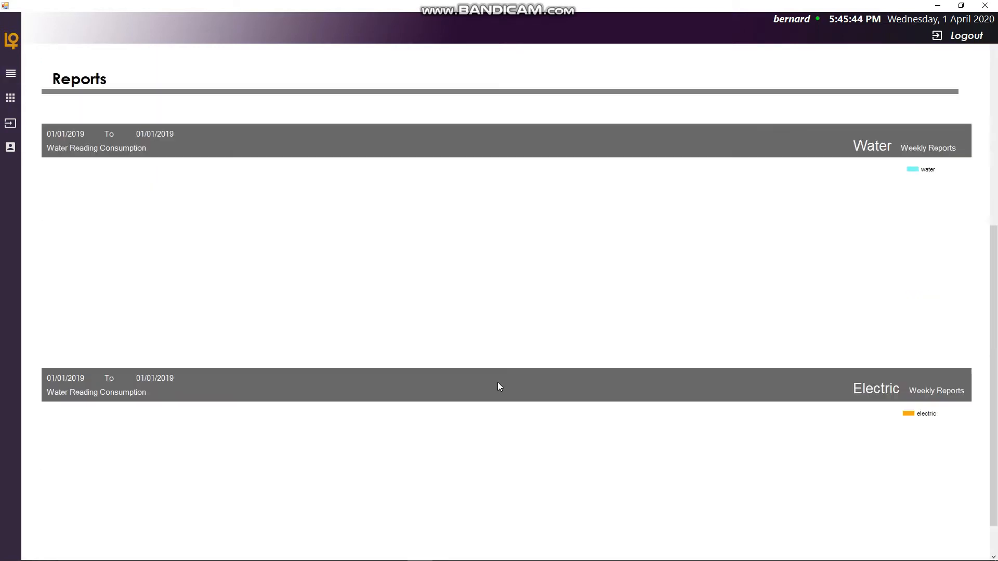
{"action": "scroll", "coordinate": [500, 386], "scroll_direction": "up", "scroll_amount": 6}
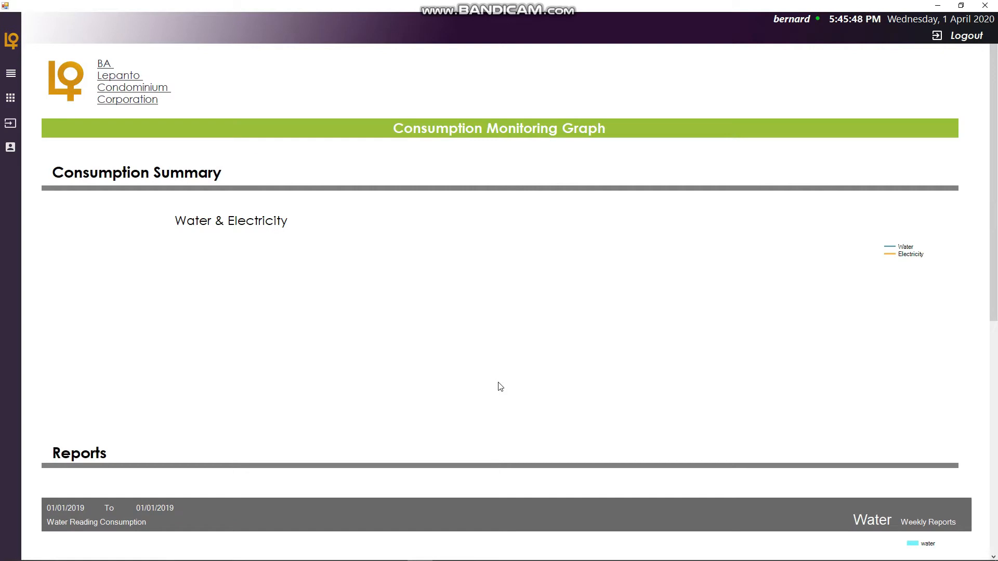
{"action": "scroll", "coordinate": [509, 389], "scroll_direction": "down", "scroll_amount": 7}
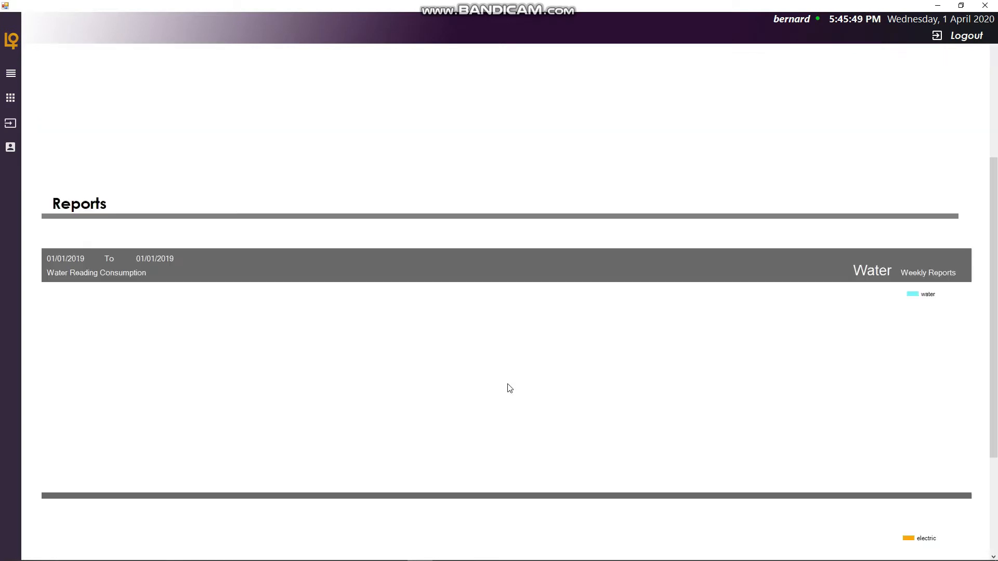
{"action": "scroll", "coordinate": [508, 387], "scroll_direction": "up", "scroll_amount": 6}
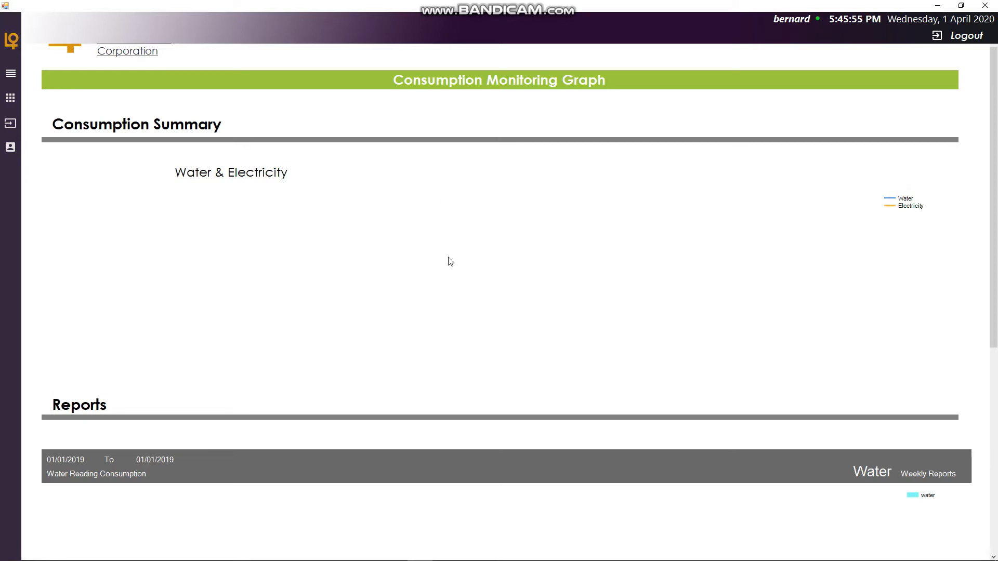
{"action": "left_click", "coordinate": [476, 267]}
{"action": "scroll", "coordinate": [479, 271], "scroll_direction": "down", "scroll_amount": 5}
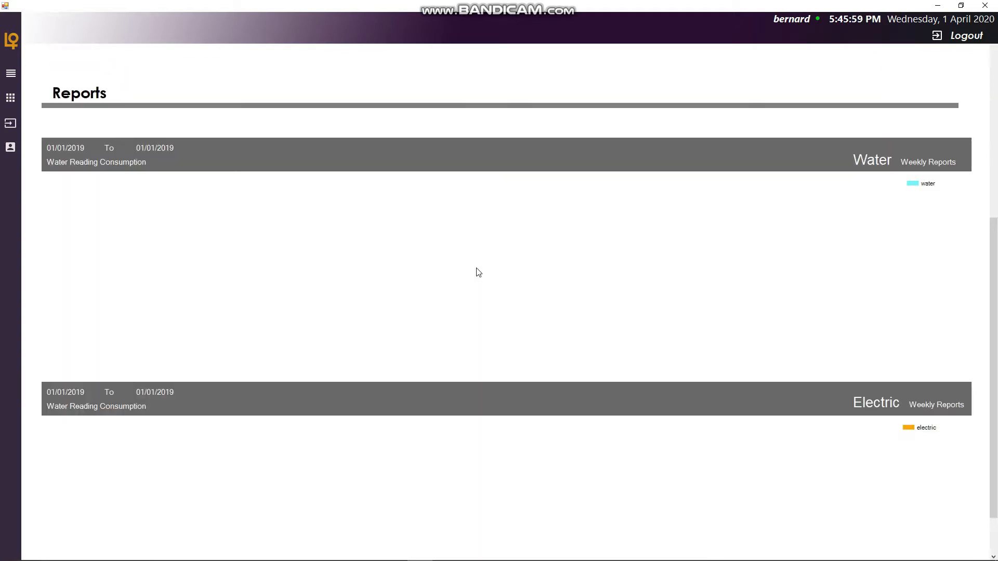
{"action": "left_click", "coordinate": [478, 273]}
{"action": "scroll", "coordinate": [468, 487], "scroll_direction": "down", "scroll_amount": 1}
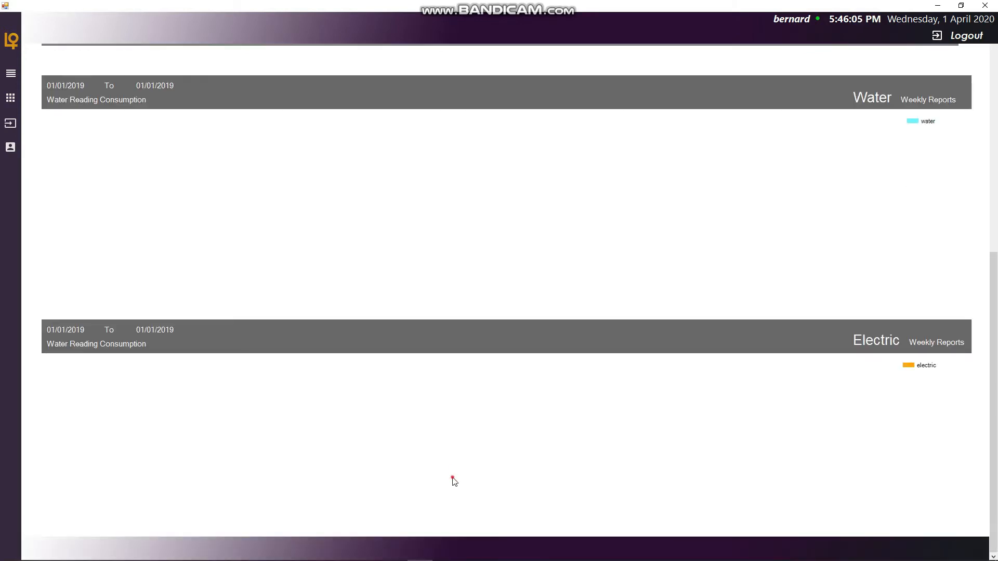
{"action": "scroll", "coordinate": [425, 457], "scroll_direction": "up", "scroll_amount": 7}
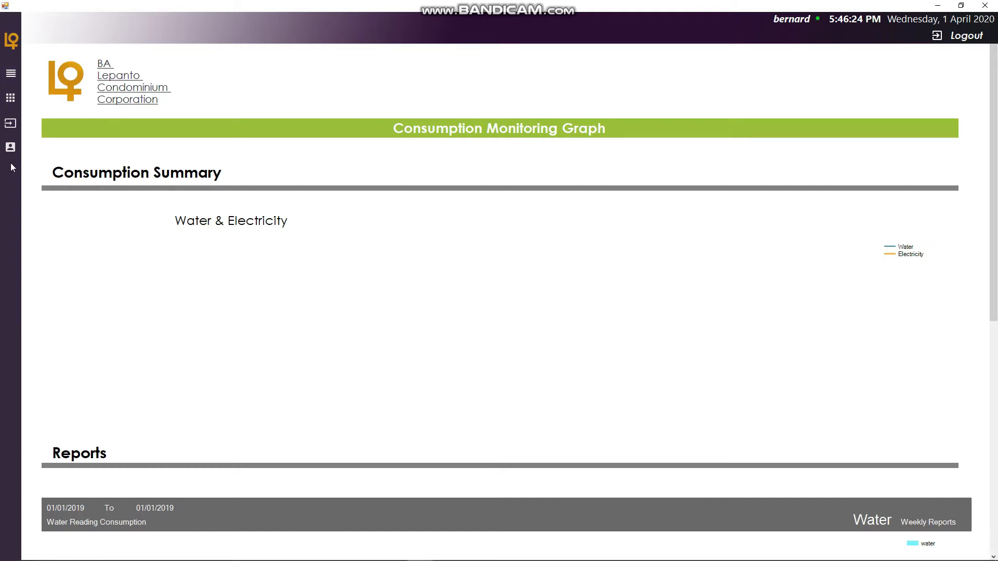
- Expand the side menu and open Reading Graph Reports under Dashboard
{"action": "left_click", "coordinate": [10, 75]}
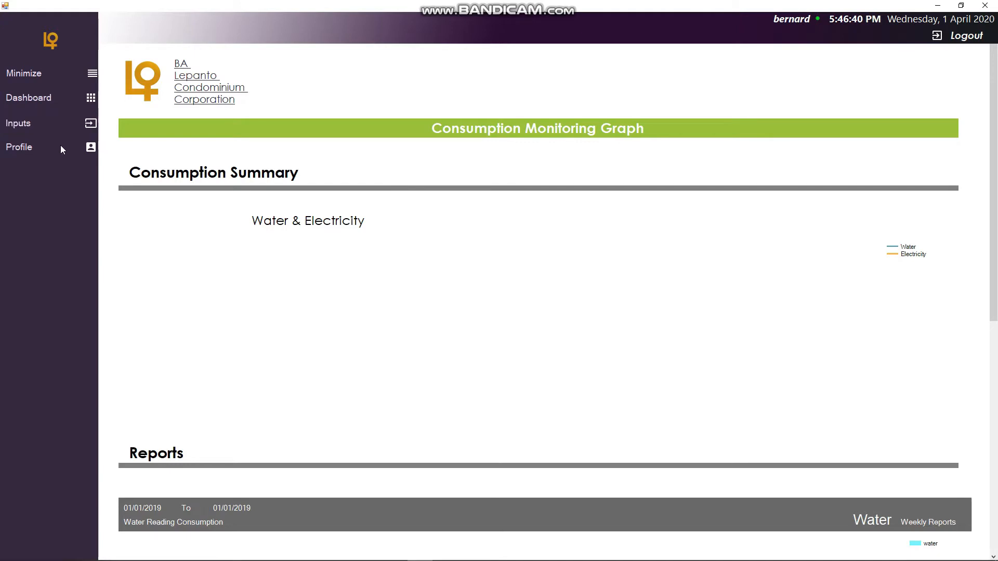
{"action": "left_click", "coordinate": [92, 76]}
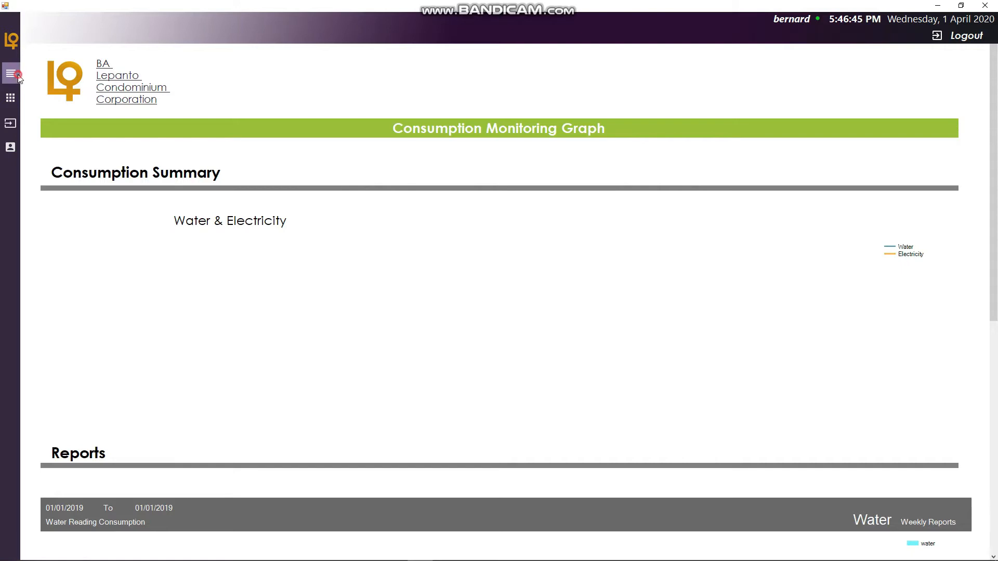
{"action": "left_click", "coordinate": [12, 73]}
{"action": "left_click", "coordinate": [86, 98]}
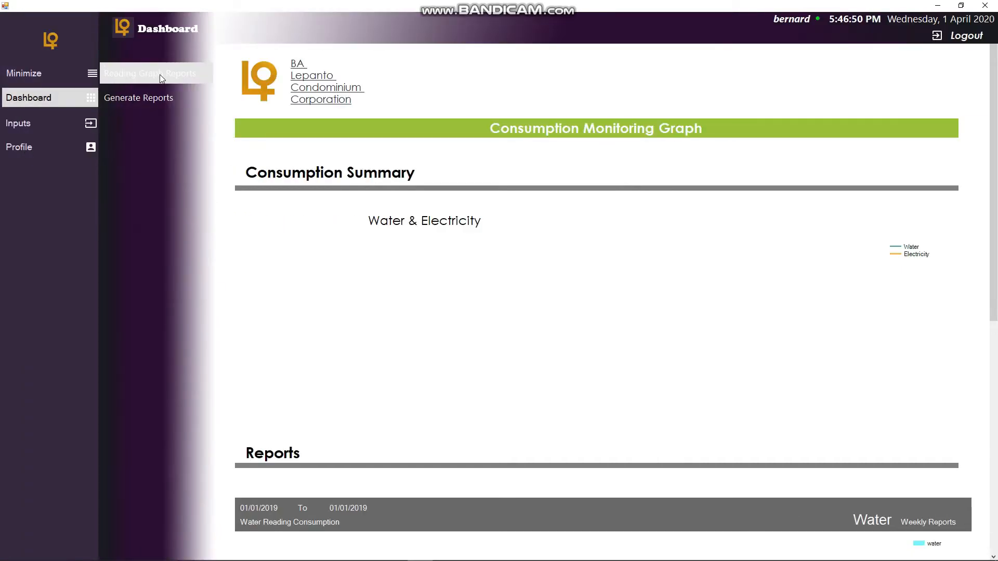
{"action": "left_click", "coordinate": [161, 75]}
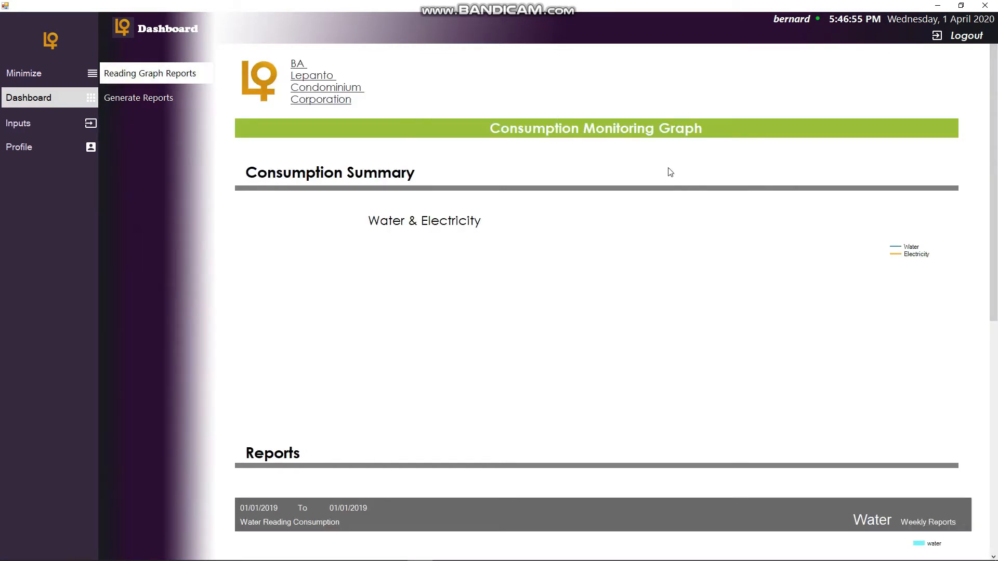
- Open Generate Reports and try to choose a Utility Type from its list
{"action": "left_click", "coordinate": [143, 107]}
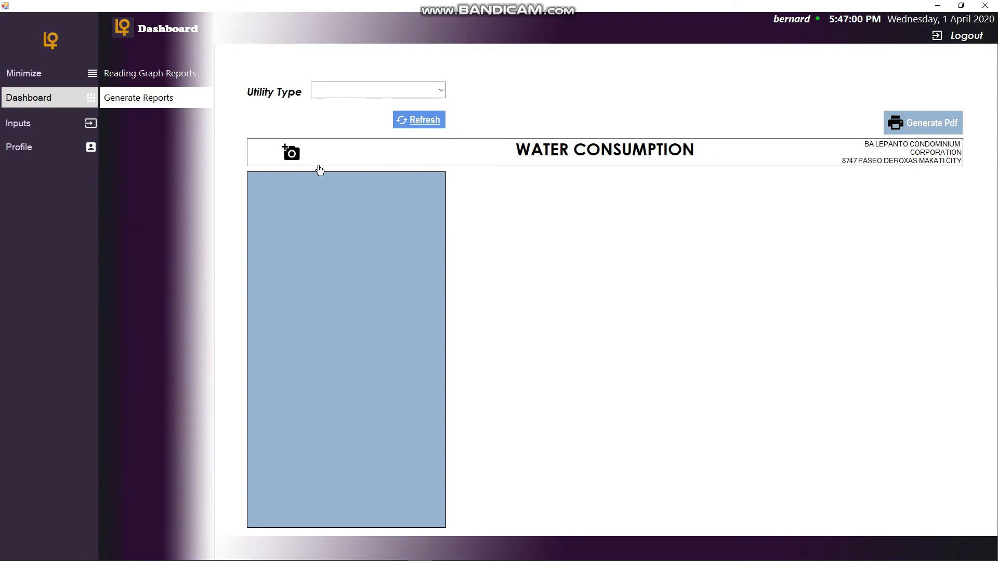
{"action": "left_click", "coordinate": [72, 98]}
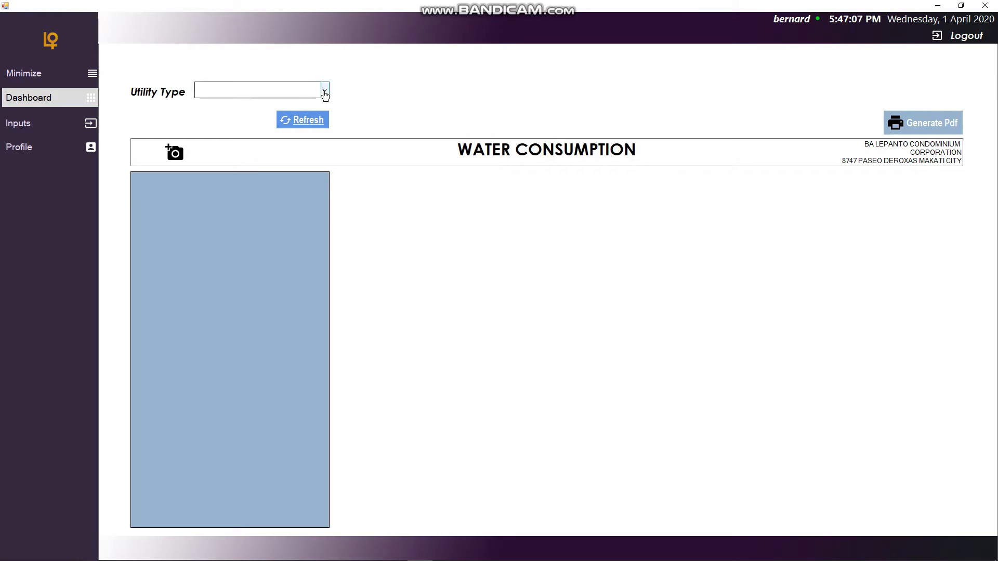
{"action": "left_click", "coordinate": [324, 94]}
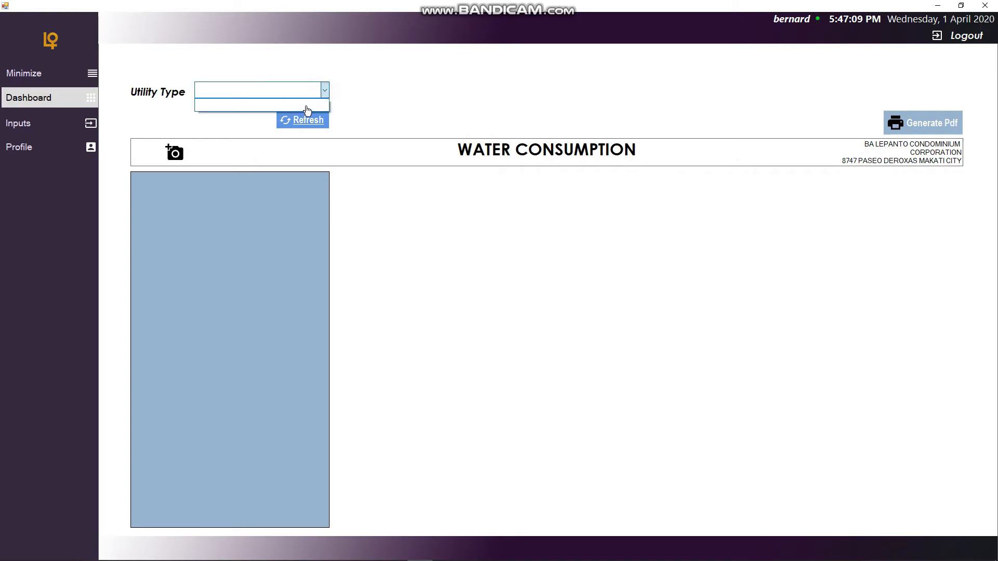
{"action": "left_click", "coordinate": [335, 77]}
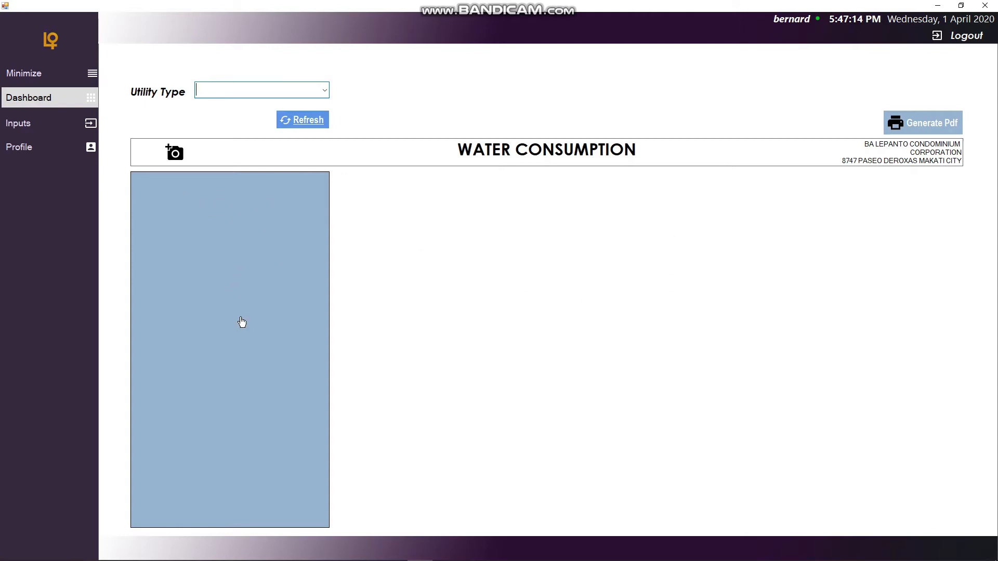
{"action": "left_click", "coordinate": [324, 90]}
{"action": "left_click", "coordinate": [273, 77]}
{"action": "left_click", "coordinate": [326, 94]}
{"action": "left_click", "coordinate": [317, 62]}
{"action": "left_click", "coordinate": [324, 91]}
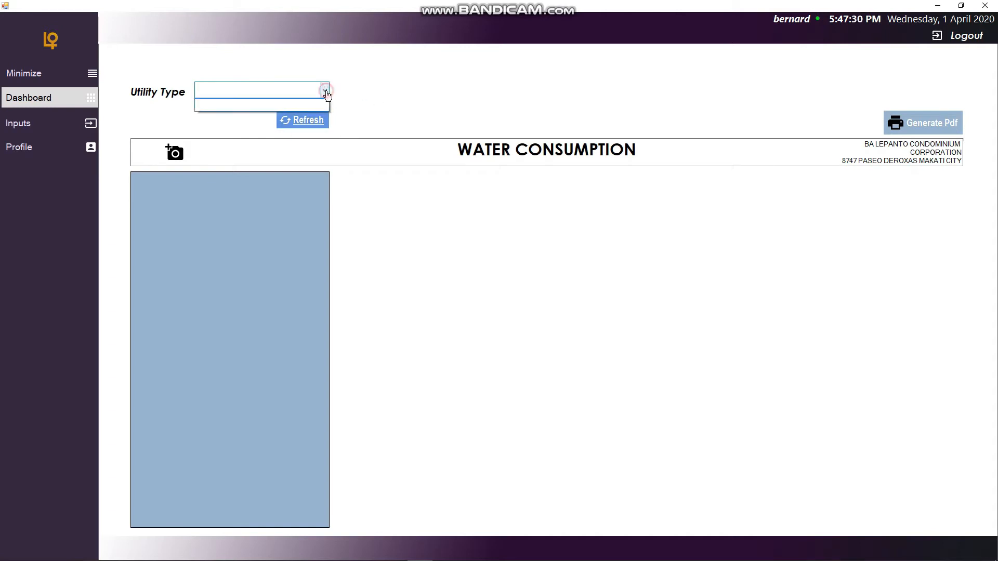
{"action": "left_click", "coordinate": [225, 69]}
{"action": "left_click", "coordinate": [324, 90]}
{"action": "left_click", "coordinate": [337, 78]}
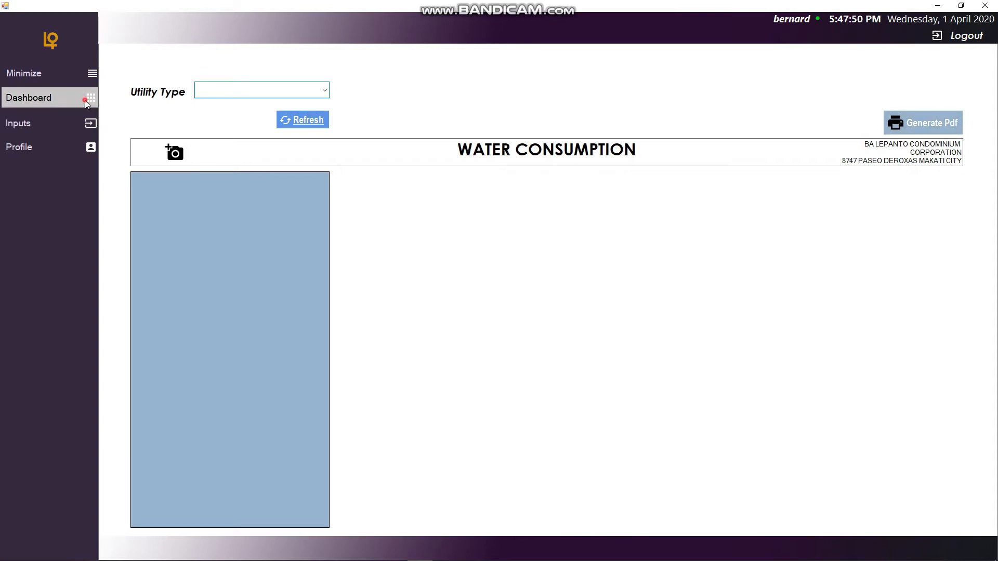
- Open the Inputs menu and browse the Building Information, Job Position, Submeter and Tenants pages
{"action": "left_click", "coordinate": [90, 125]}
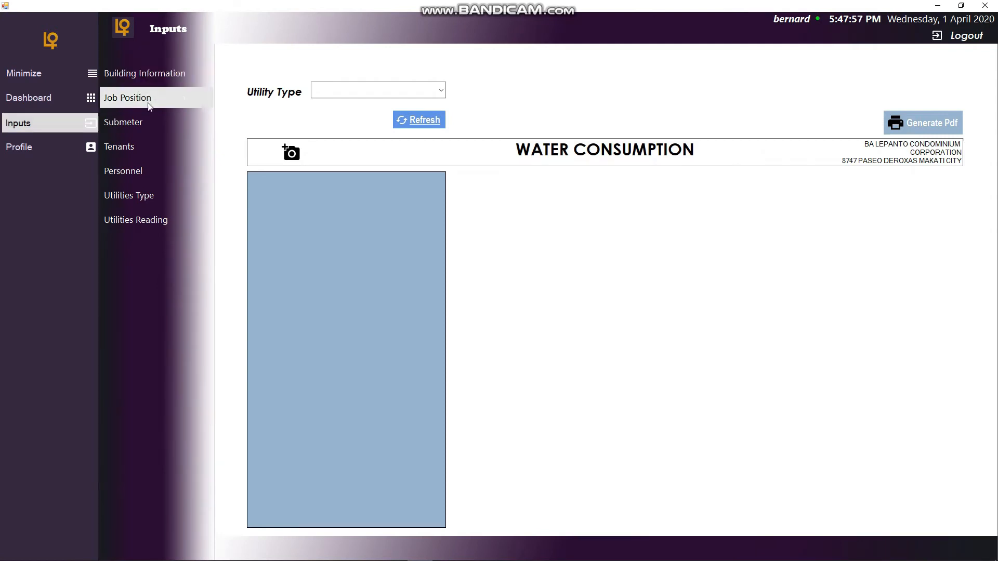
{"action": "left_click", "coordinate": [148, 105]}
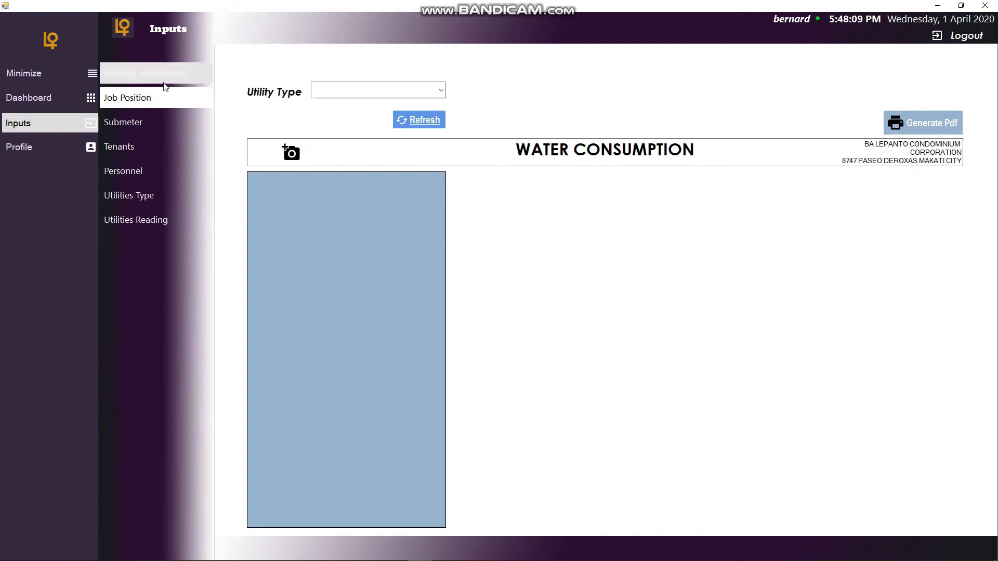
{"action": "left_click", "coordinate": [167, 82]}
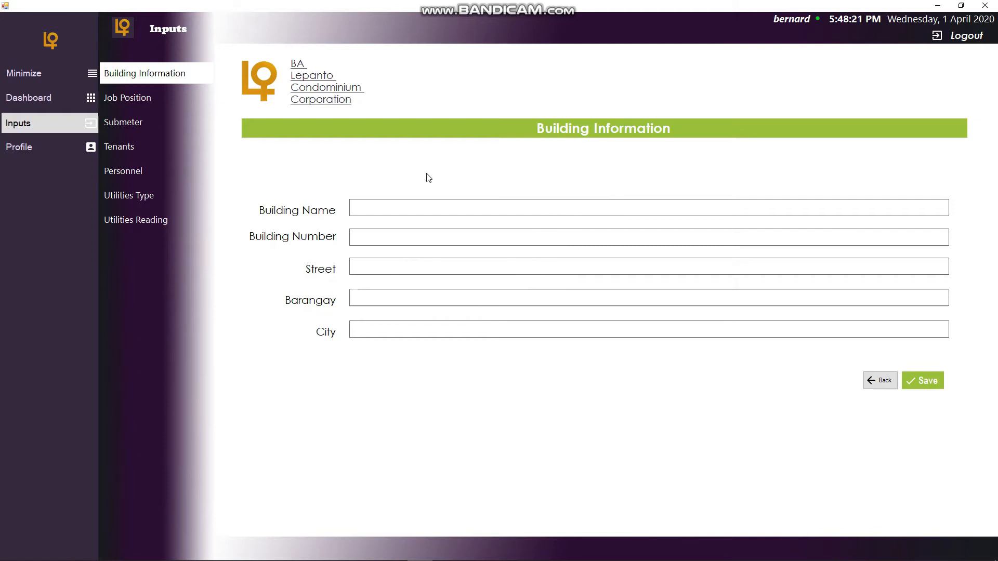
{"action": "left_click", "coordinate": [171, 101]}
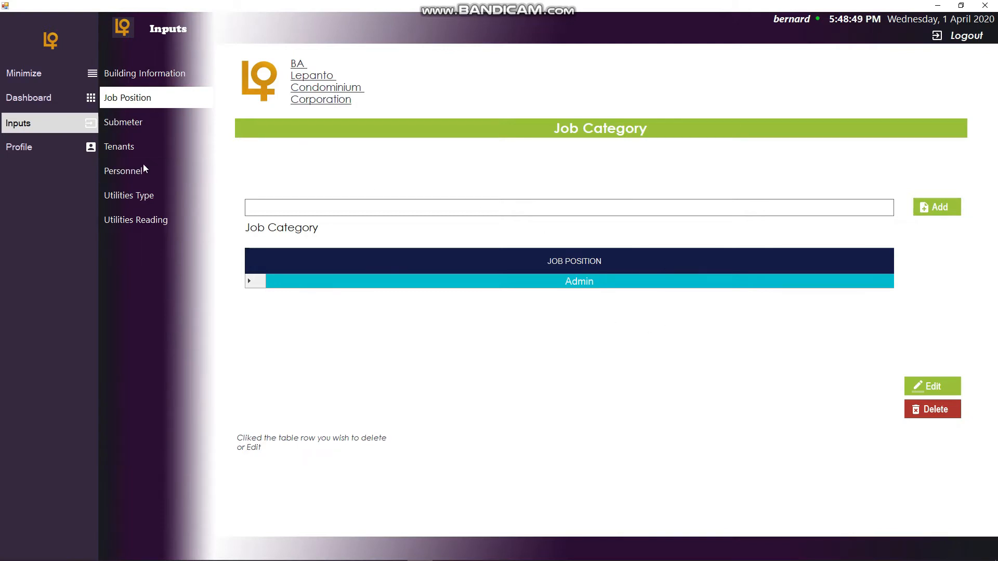
{"action": "left_click", "coordinate": [153, 126]}
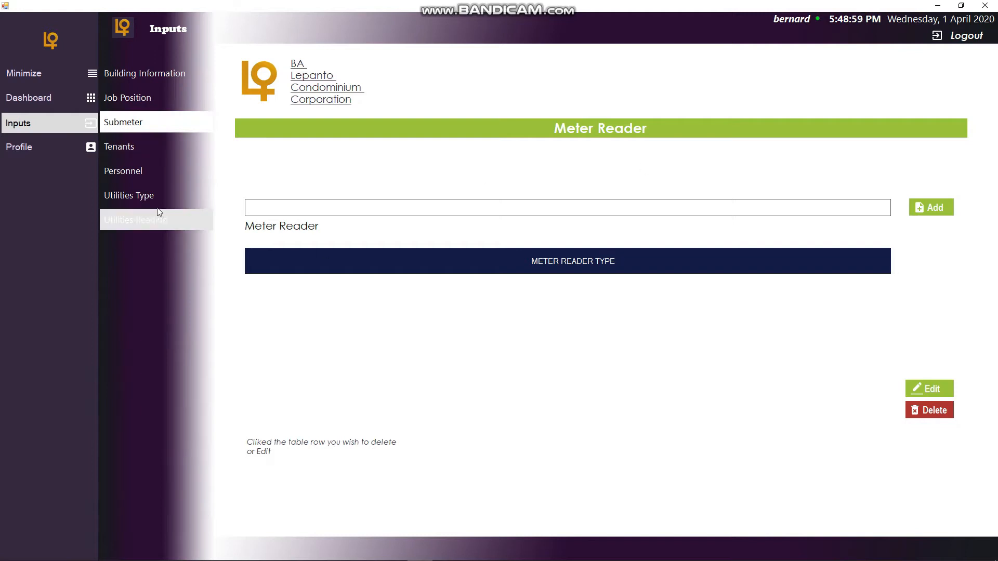
{"action": "left_click", "coordinate": [164, 154]}
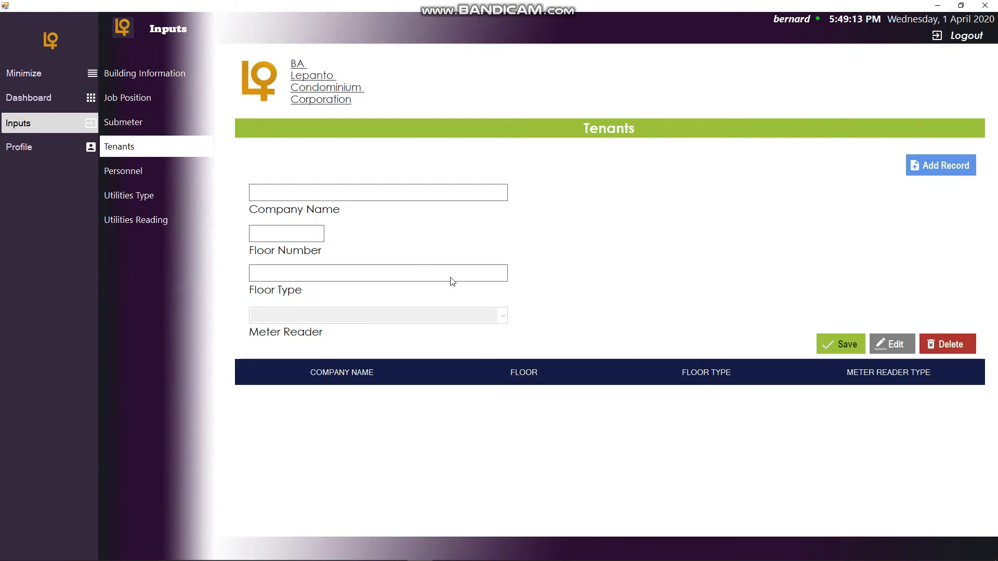
- Open the Personnel page and scroll through its personal, address and job position fields
{"action": "left_click", "coordinate": [170, 177]}
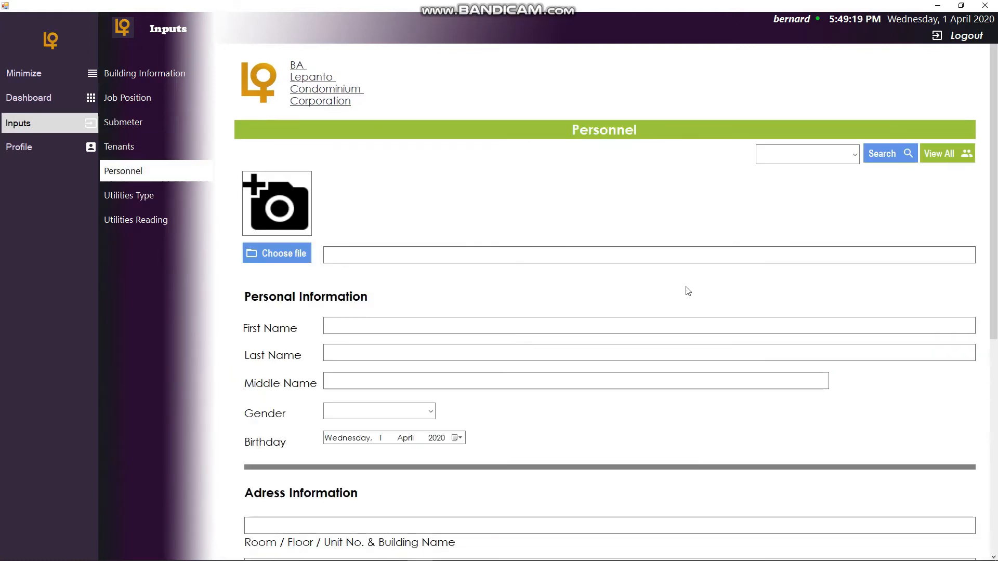
{"action": "scroll", "coordinate": [684, 290], "scroll_direction": "down", "scroll_amount": 6}
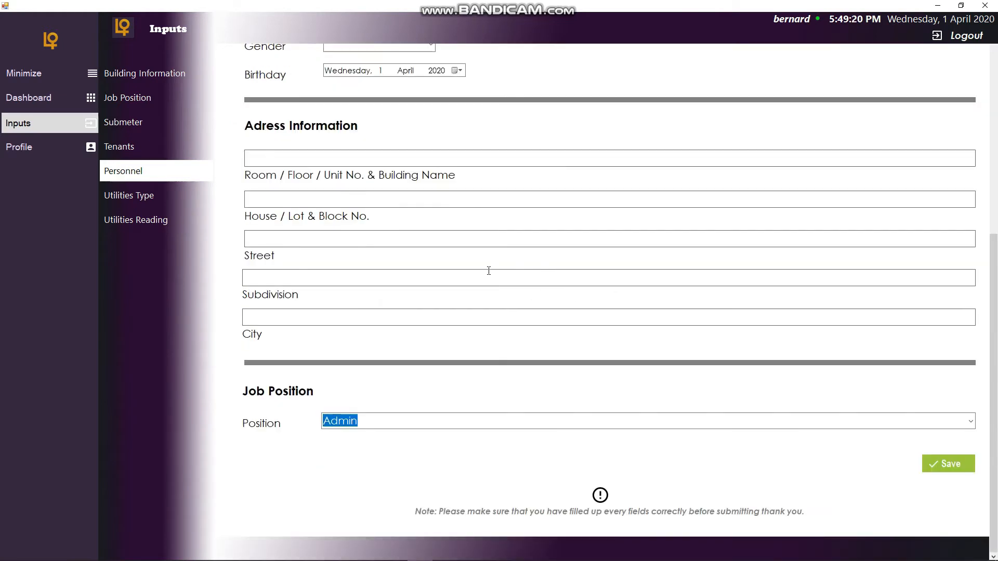
{"action": "scroll", "coordinate": [564, 292], "scroll_direction": "up", "scroll_amount": 4}
{"action": "scroll", "coordinate": [565, 293], "scroll_direction": "up", "scroll_amount": 2}
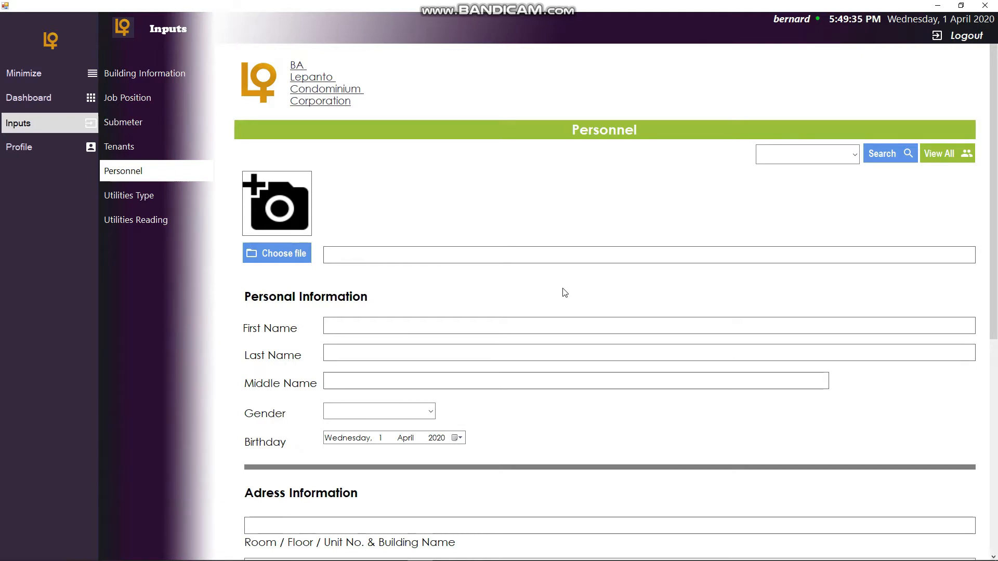
{"action": "scroll", "coordinate": [564, 291], "scroll_direction": "down", "scroll_amount": 7}
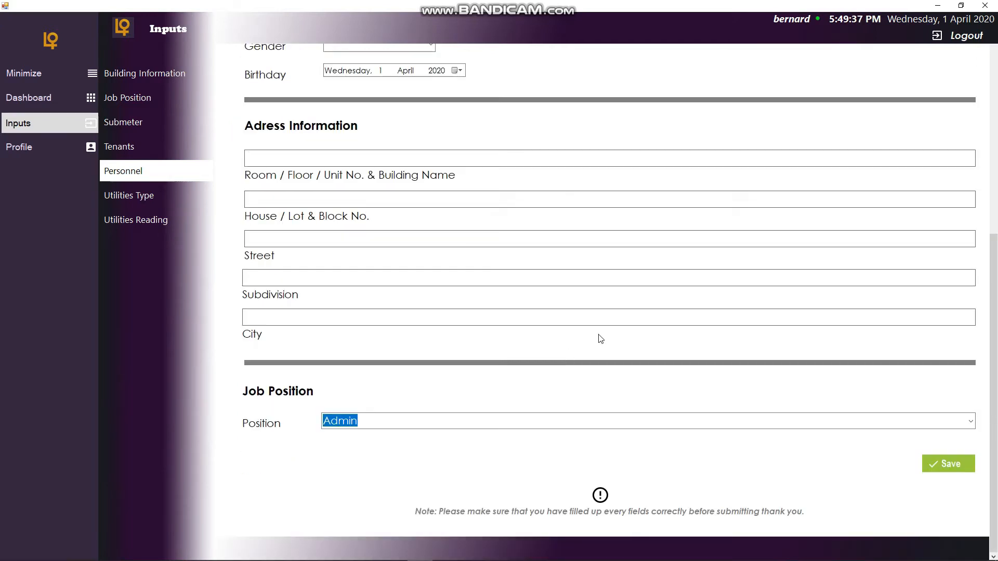
{"action": "scroll", "coordinate": [572, 388], "scroll_direction": "up", "scroll_amount": 7}
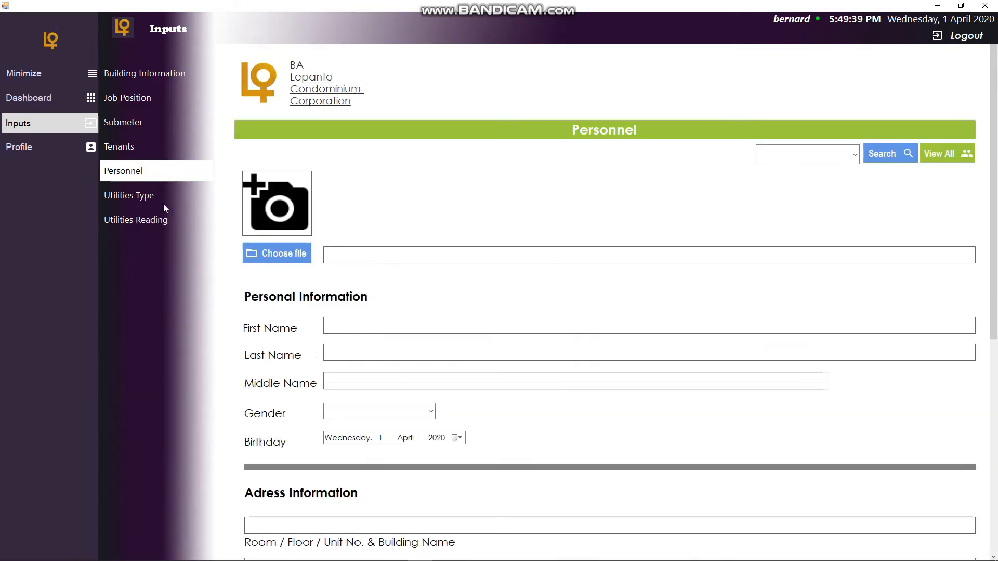
- Open the Utilities Type input page, then the Utilities Reading page, and scroll through the reading form
{"action": "left_click", "coordinate": [158, 200]}
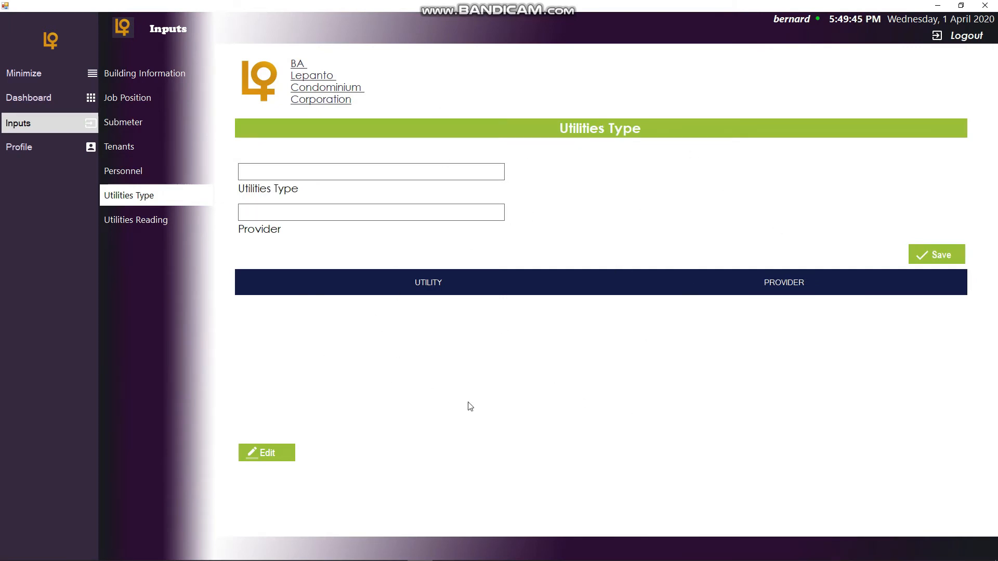
{"action": "left_click", "coordinate": [179, 222]}
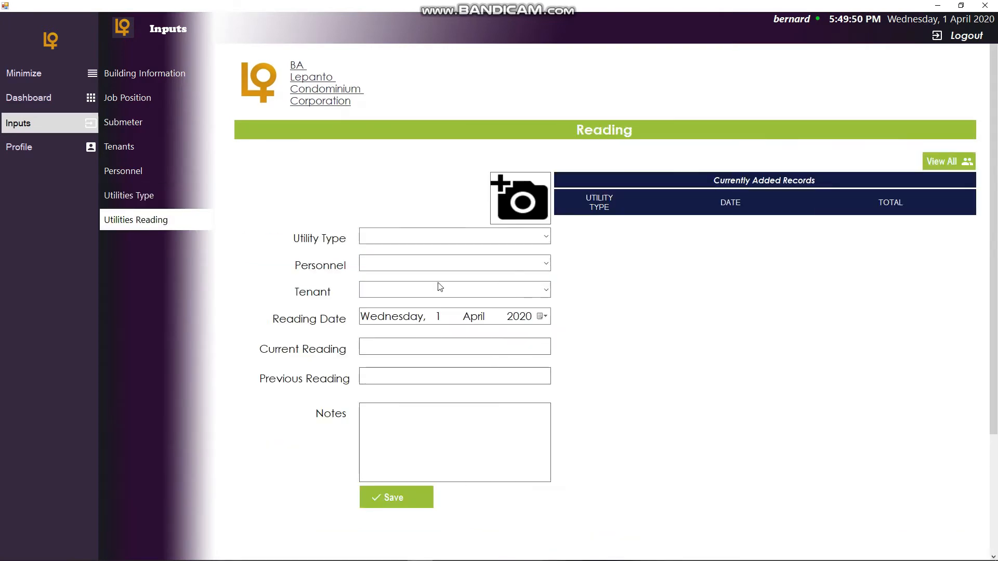
{"action": "scroll", "coordinate": [584, 349], "scroll_direction": "down", "scroll_amount": 3}
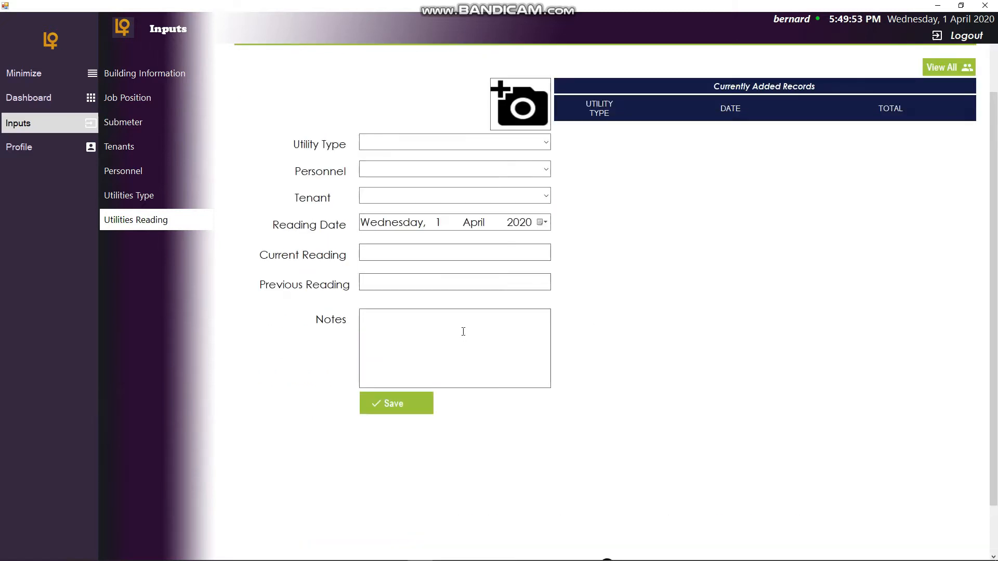
{"action": "scroll", "coordinate": [463, 331], "scroll_direction": "up", "scroll_amount": 3}
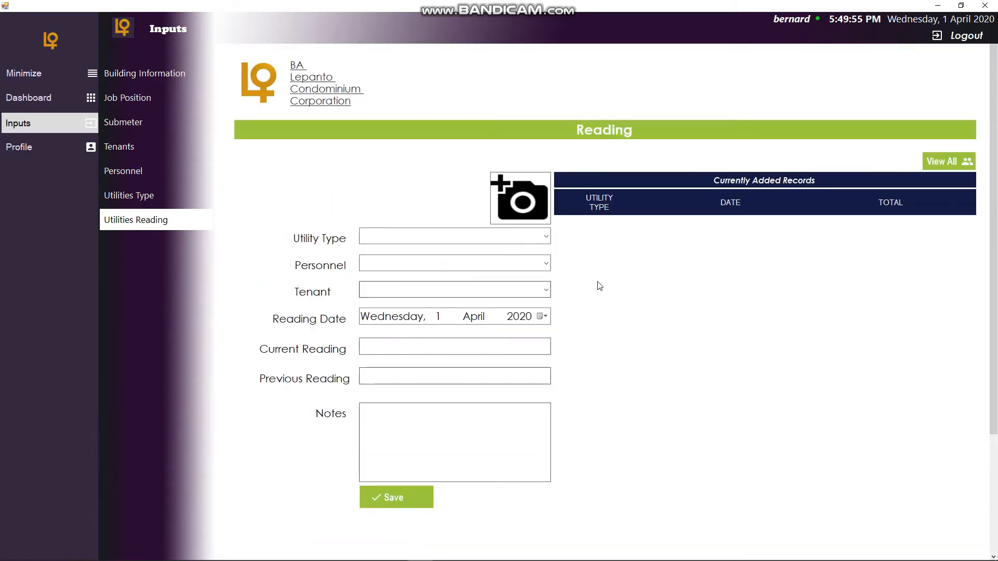
{"action": "left_click", "coordinate": [138, 223]}
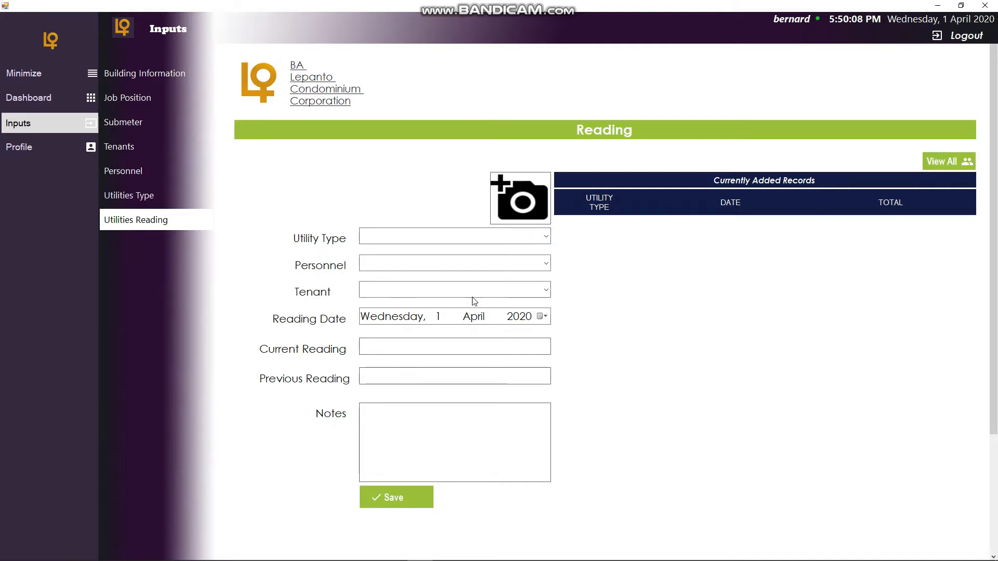
{"action": "scroll", "coordinate": [549, 337], "scroll_direction": "down", "scroll_amount": 3}
{"action": "scroll", "coordinate": [552, 338], "scroll_direction": "up", "scroll_amount": 3}
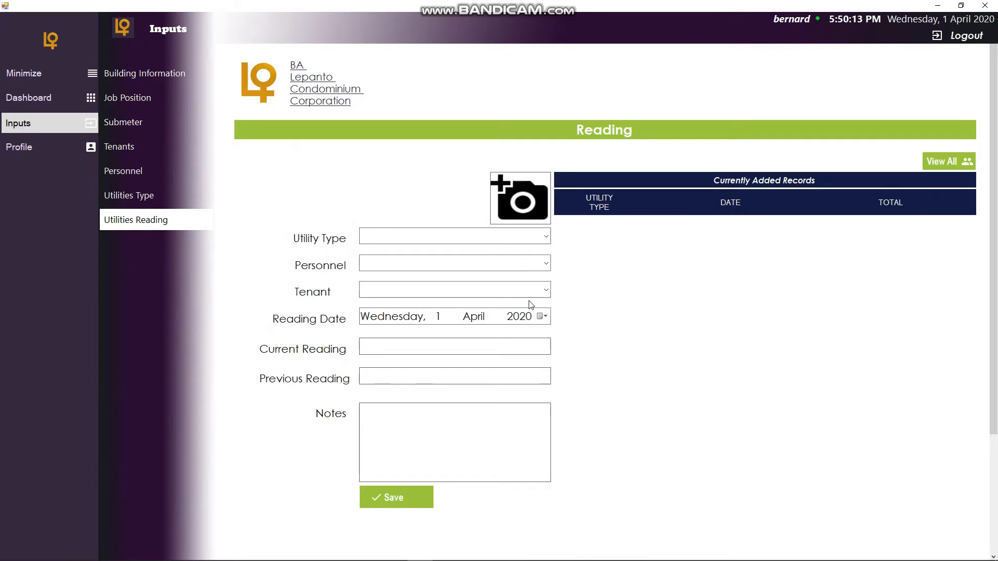
- Open Account Settings under Profile and scroll through the Update profile information form
{"action": "left_click", "coordinate": [41, 148]}
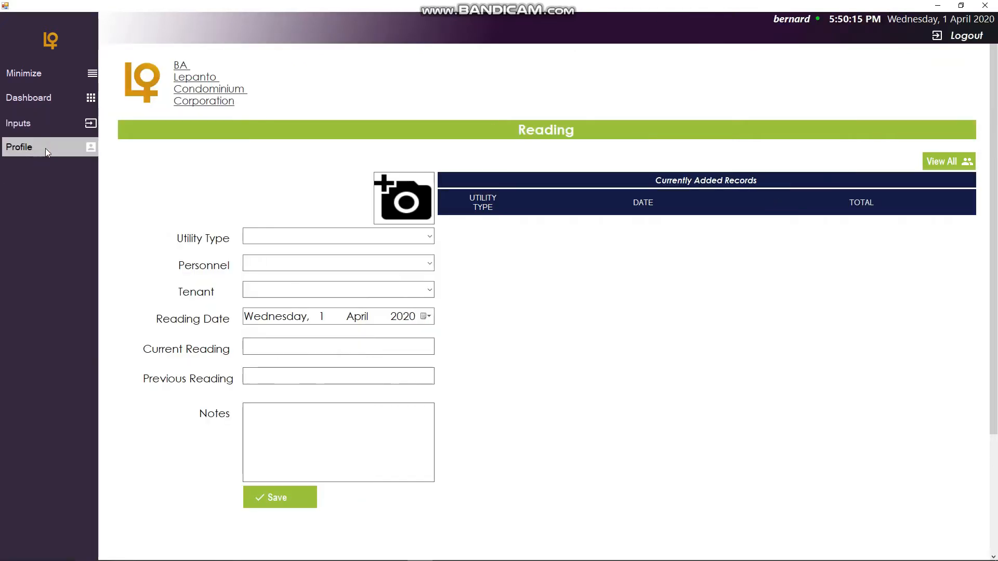
{"action": "left_click", "coordinate": [74, 145]}
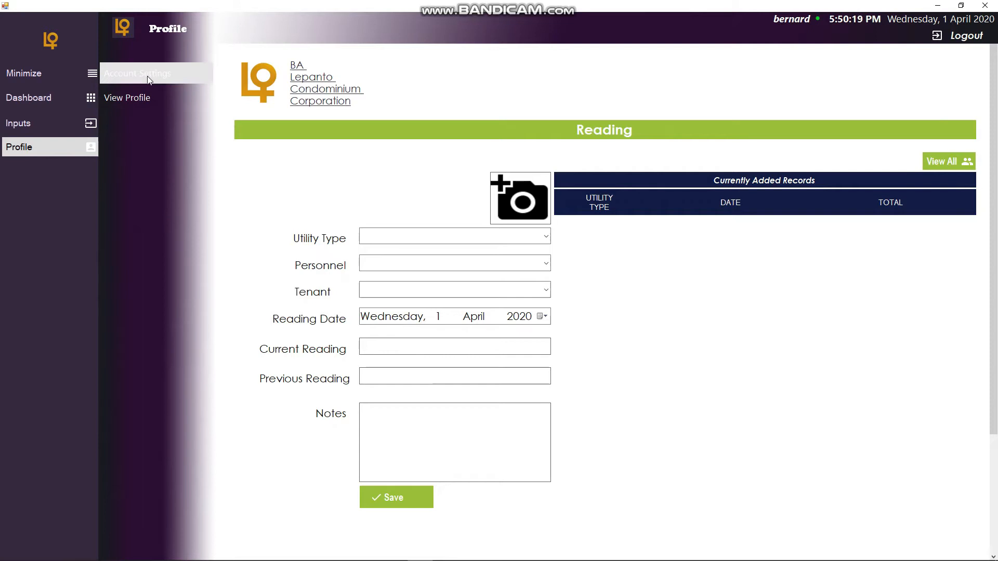
{"action": "left_click", "coordinate": [161, 76]}
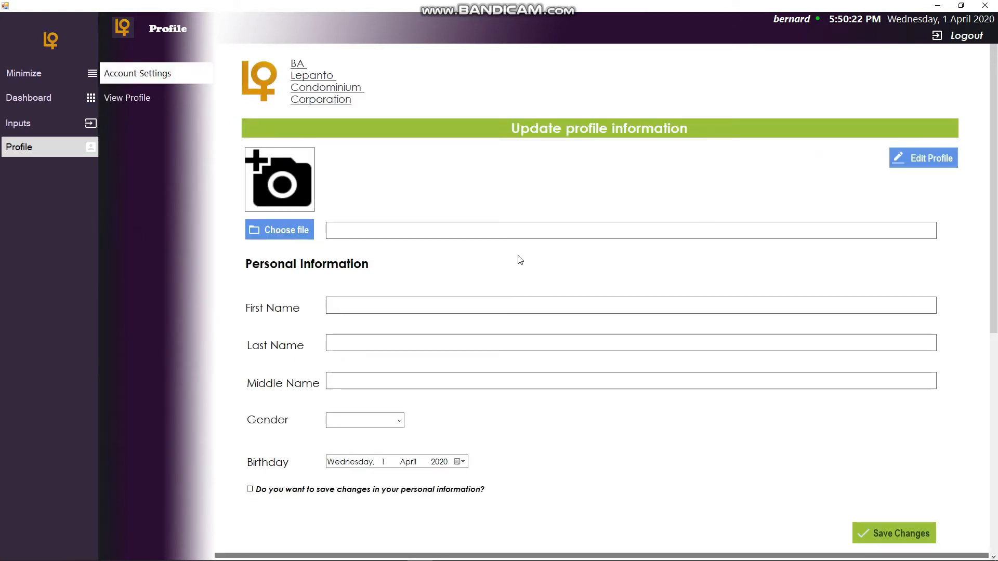
{"action": "left_click", "coordinate": [68, 147]}
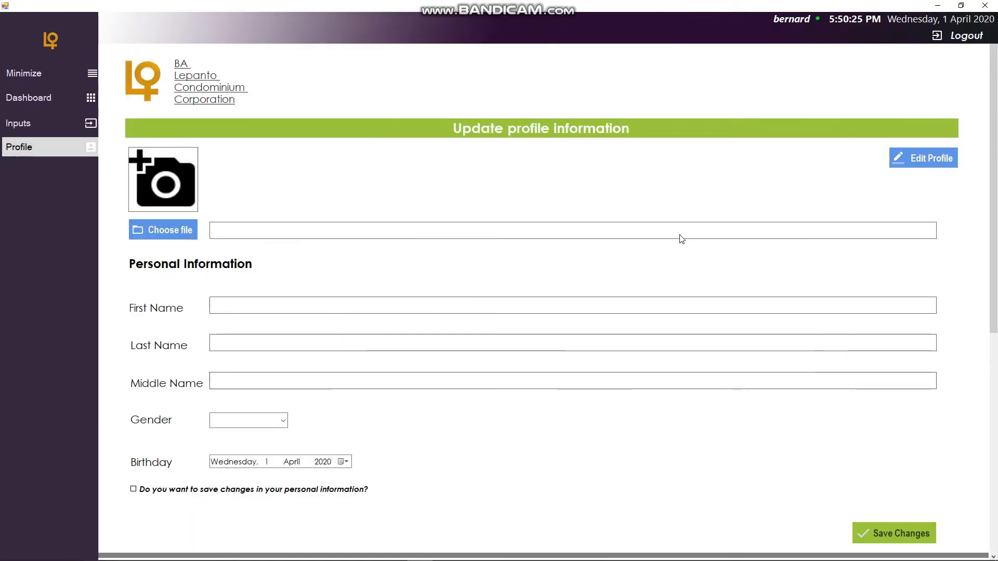
{"action": "scroll", "coordinate": [535, 283], "scroll_direction": "down", "scroll_amount": 8}
{"action": "scroll", "coordinate": [443, 308], "scroll_direction": "up", "scroll_amount": 8}
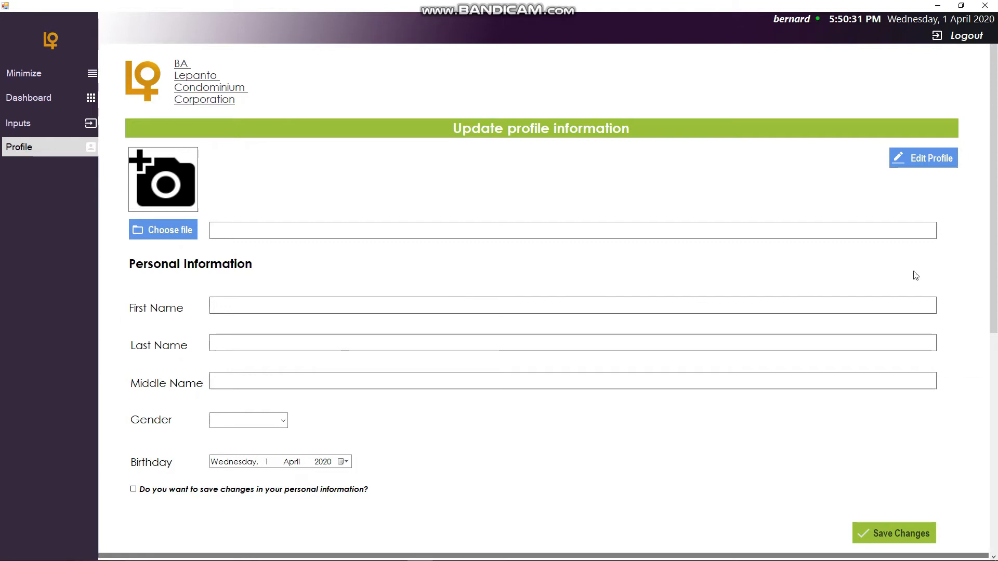
- Open View Profile, then return to Account Settings and scroll through its personal and login information sections
{"action": "left_click", "coordinate": [82, 147]}
{"action": "left_click", "coordinate": [195, 96]}
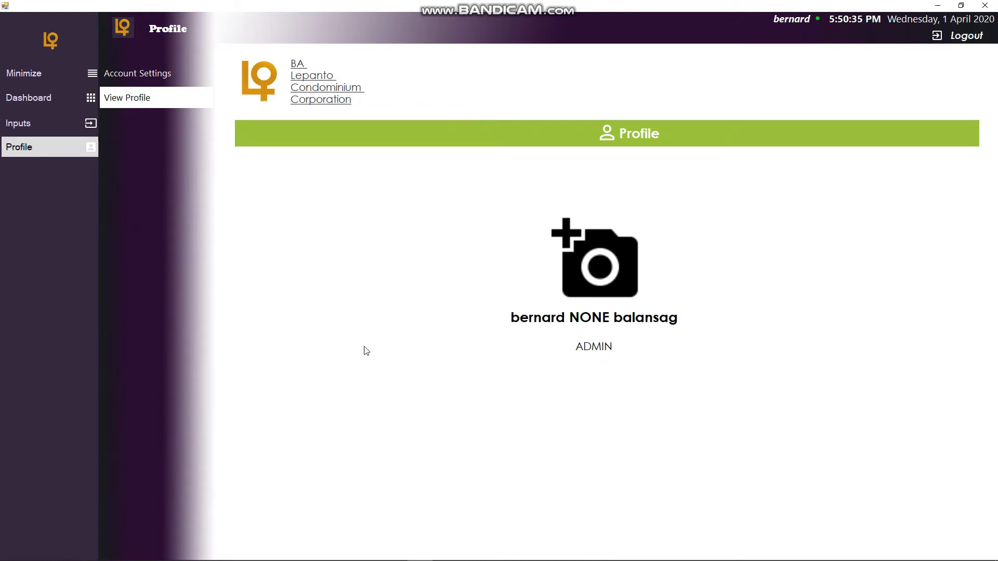
{"action": "left_click", "coordinate": [163, 84]}
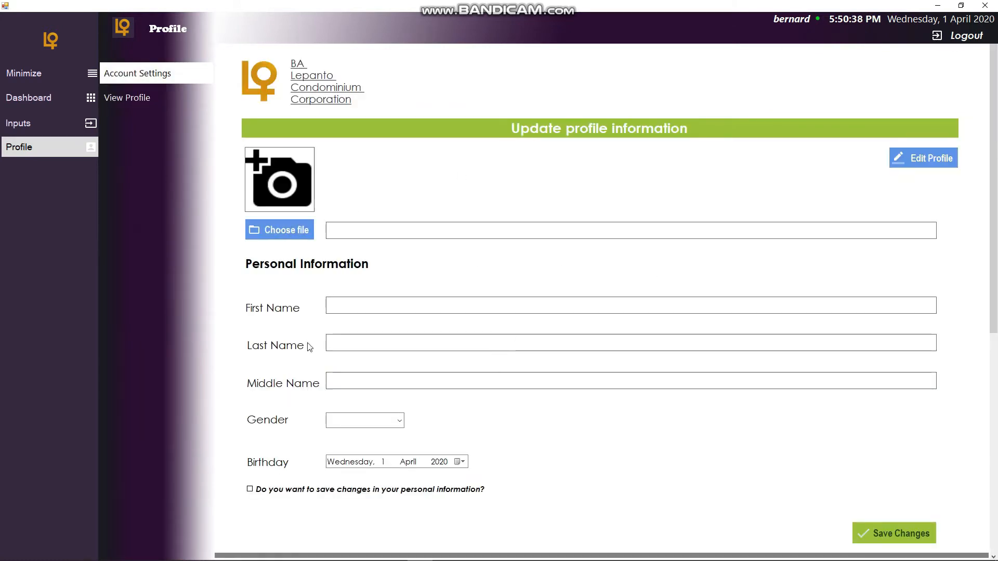
{"action": "scroll", "coordinate": [369, 238], "scroll_direction": "down", "scroll_amount": 6}
{"action": "scroll", "coordinate": [435, 370], "scroll_direction": "up", "scroll_amount": 5}
{"action": "scroll", "coordinate": [435, 370], "scroll_direction": "down", "scroll_amount": 5}
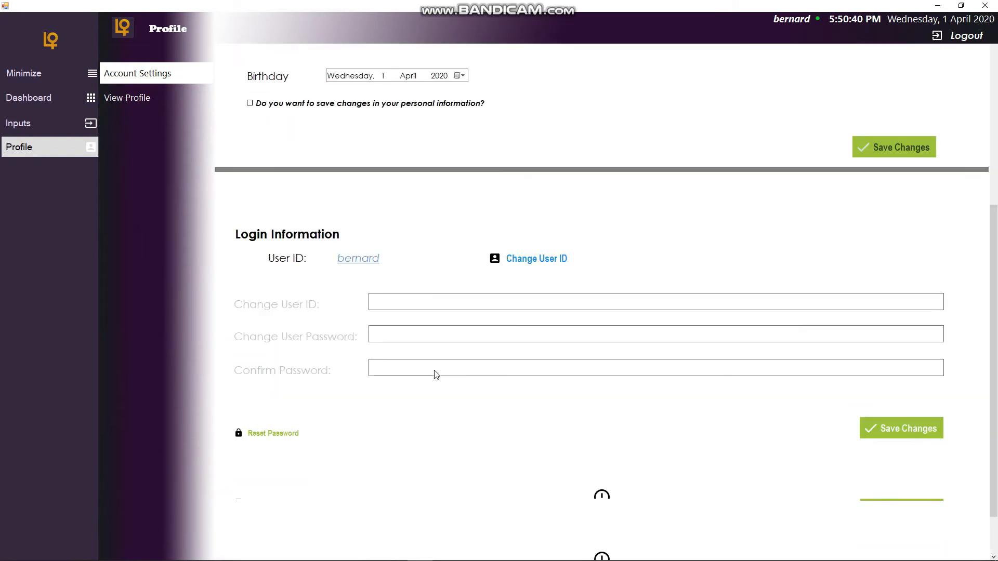
{"action": "scroll", "coordinate": [434, 375], "scroll_direction": "up", "scroll_amount": 6}
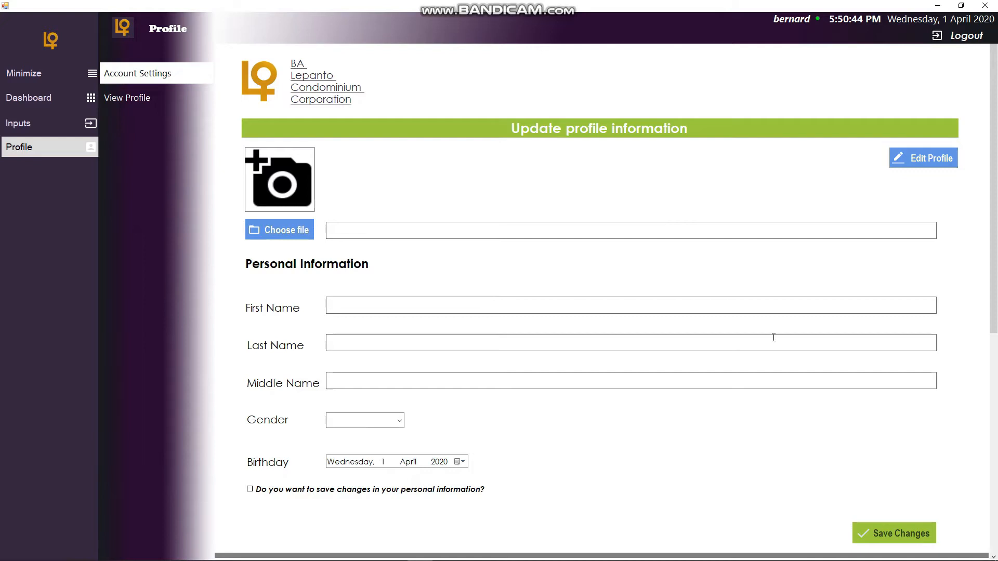
{"action": "scroll", "coordinate": [553, 380], "scroll_direction": "down", "scroll_amount": 6}
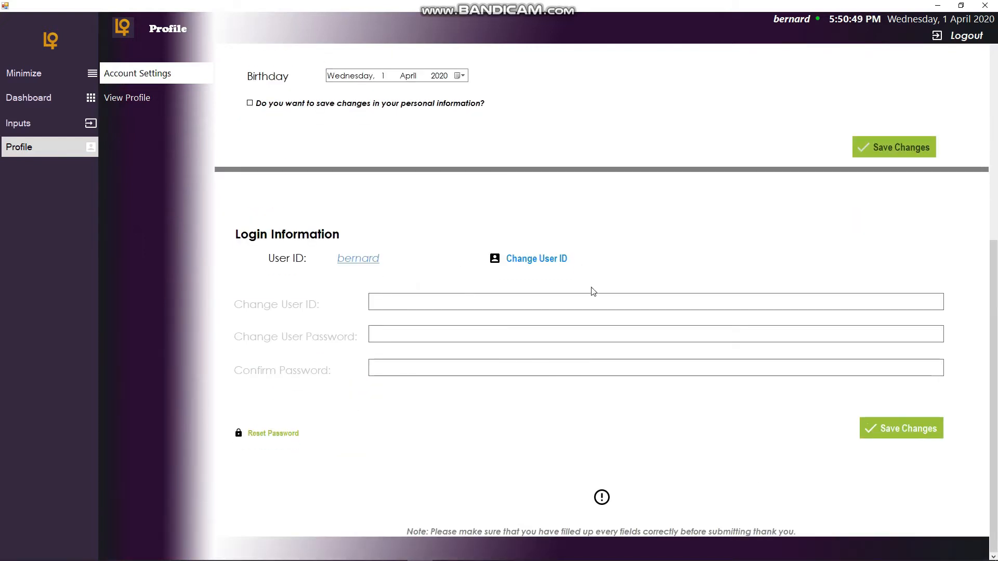
{"action": "scroll", "coordinate": [321, 331], "scroll_direction": "up", "scroll_amount": 6}
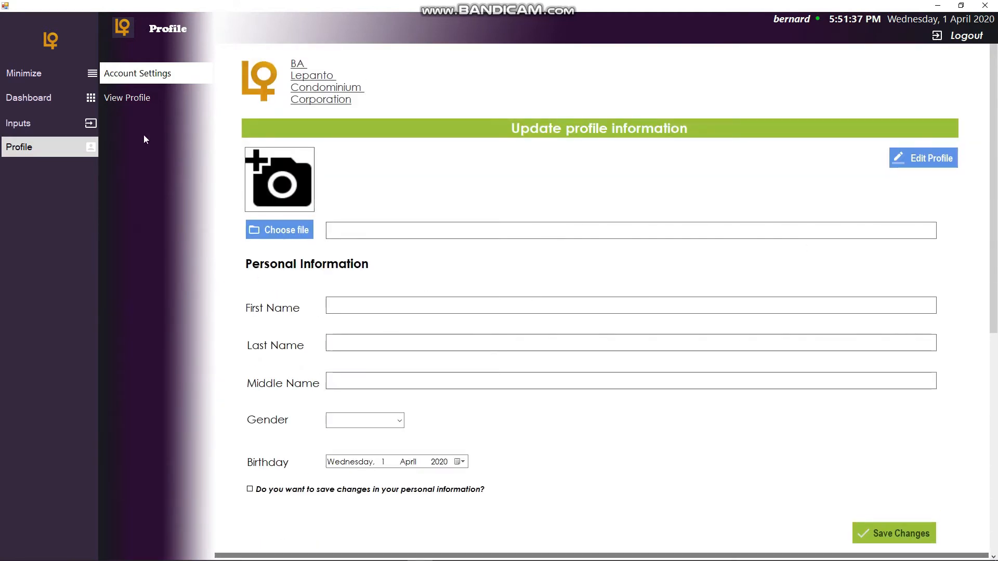
- Switch to View Profile and back to Account Settings, scrolling the profile form once more
{"action": "left_click", "coordinate": [150, 100]}
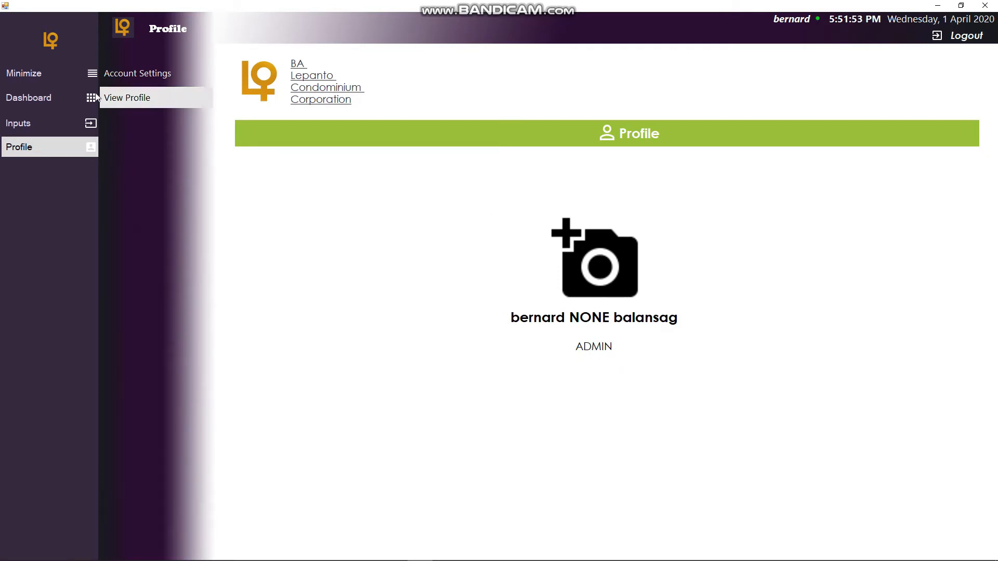
{"action": "left_click", "coordinate": [151, 76]}
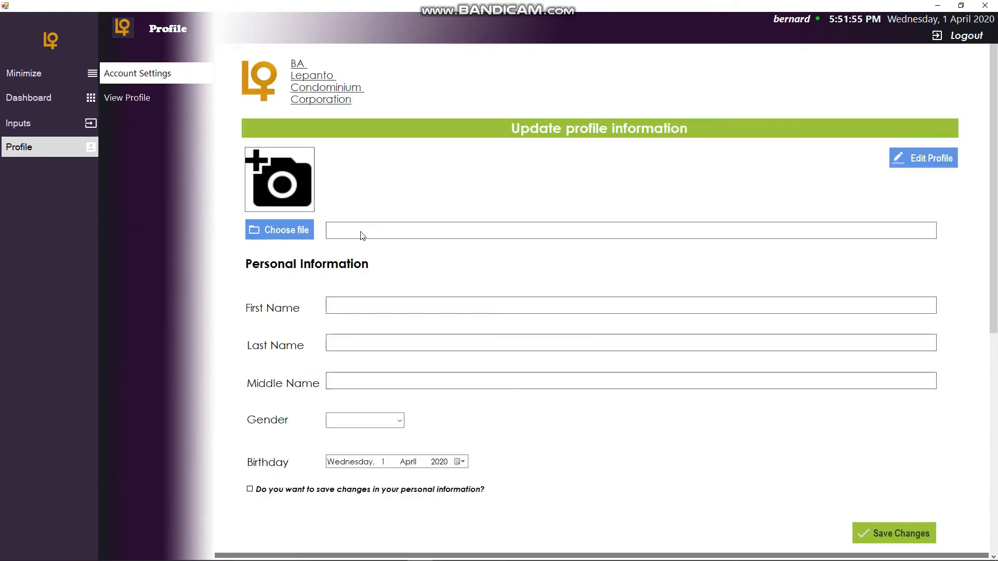
{"action": "scroll", "coordinate": [406, 237], "scroll_direction": "down", "scroll_amount": 1}
{"action": "scroll", "coordinate": [407, 238], "scroll_direction": "up", "scroll_amount": 1}
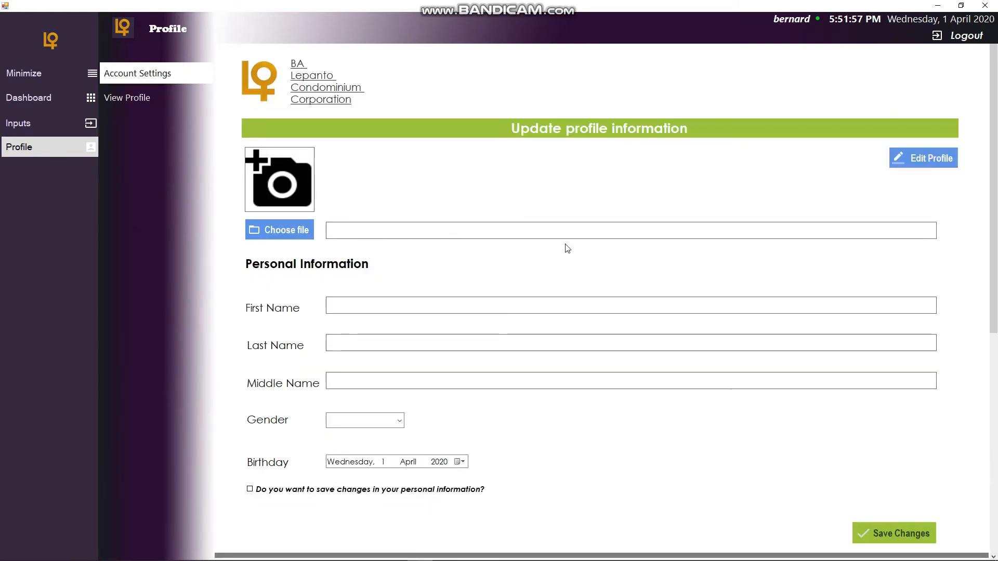
- Collapse the side menu and choose me2.jpg from Saved Pictures as the profile photo
{"action": "left_click", "coordinate": [81, 148]}
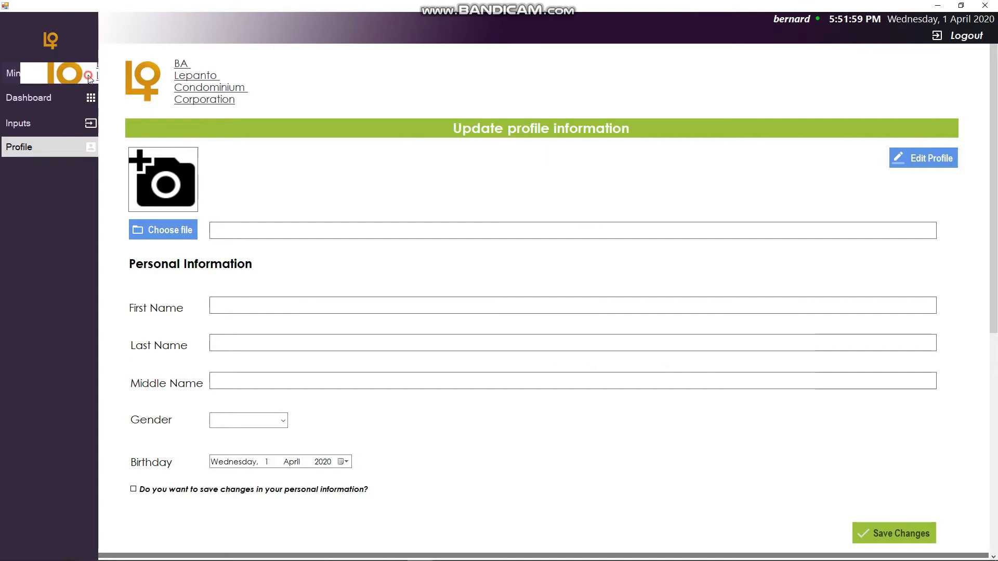
{"action": "left_click", "coordinate": [90, 73]}
{"action": "left_click", "coordinate": [78, 237]}
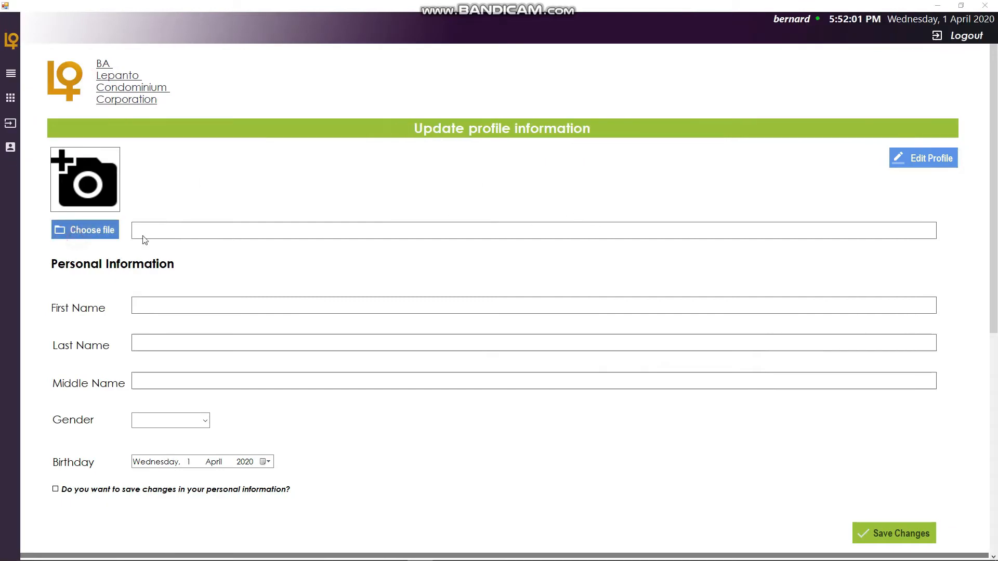
{"action": "scroll", "coordinate": [514, 260], "scroll_direction": "down", "scroll_amount": 10}
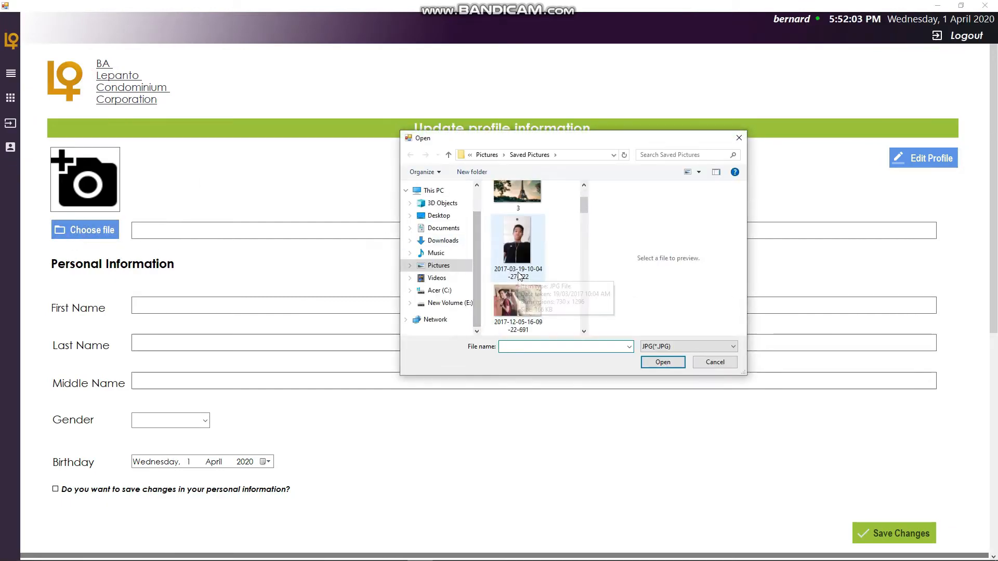
{"action": "scroll", "coordinate": [518, 275], "scroll_direction": "up", "scroll_amount": 5}
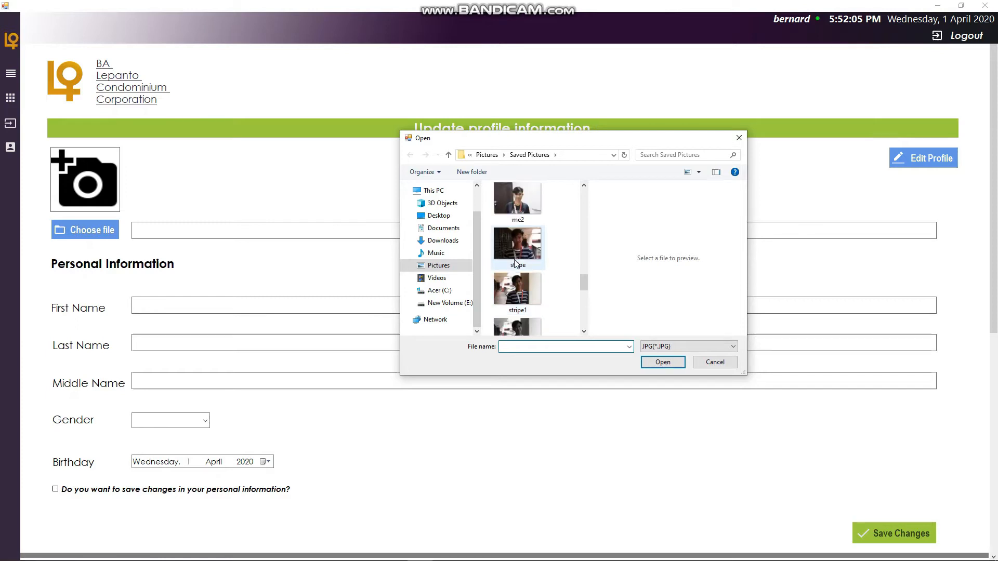
{"action": "left_click", "coordinate": [525, 316]}
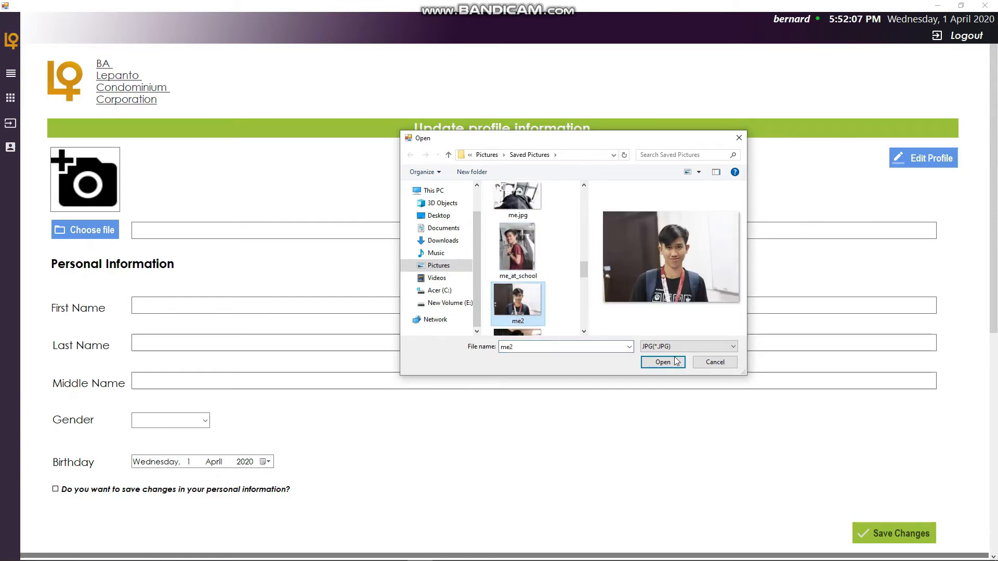
{"action": "left_click", "coordinate": [669, 365]}
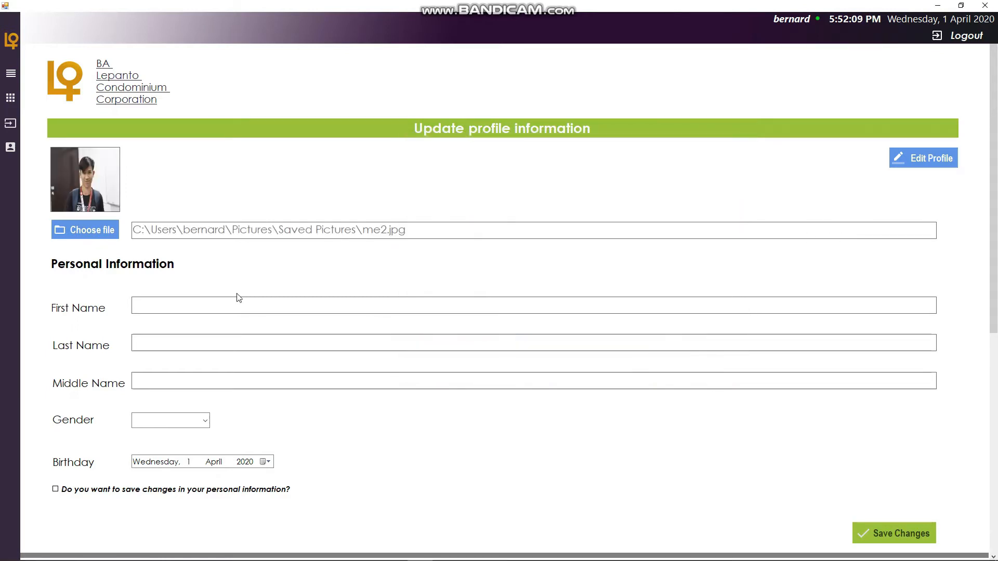
- Enable profile editing to load the account's personal details, then scroll down to the login information
{"action": "left_click", "coordinate": [226, 304]}
{"action": "left_click", "coordinate": [930, 158]}
{"action": "scroll", "coordinate": [338, 322], "scroll_direction": "down", "scroll_amount": 1}
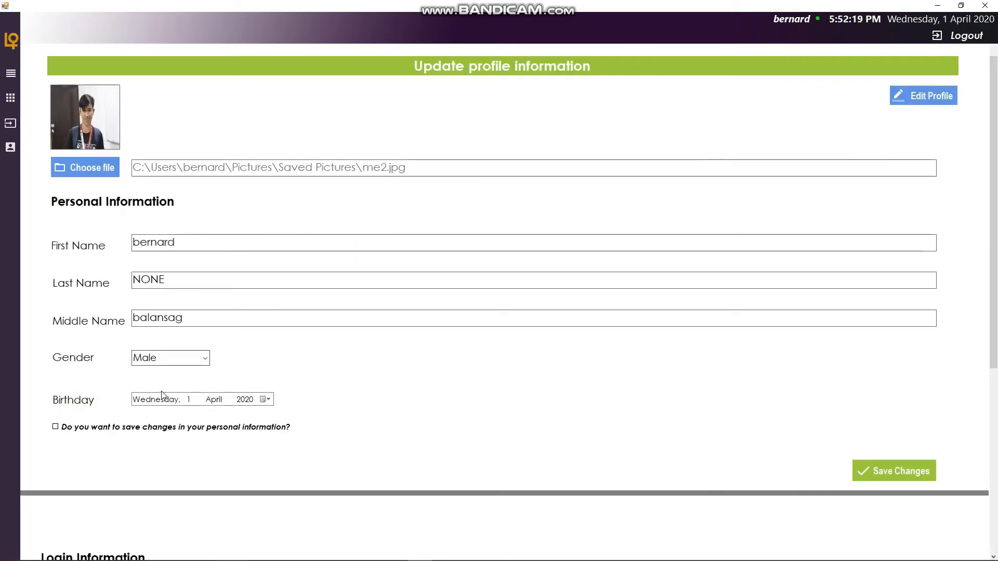
{"action": "scroll", "coordinate": [590, 442], "scroll_direction": "down", "scroll_amount": 3}
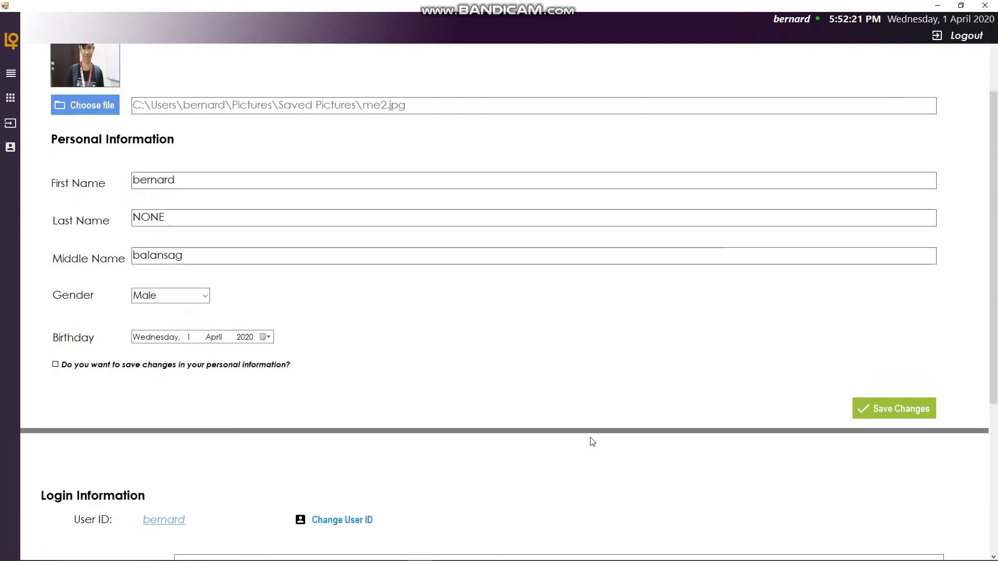
{"action": "scroll", "coordinate": [381, 411], "scroll_direction": "down", "scroll_amount": 2}
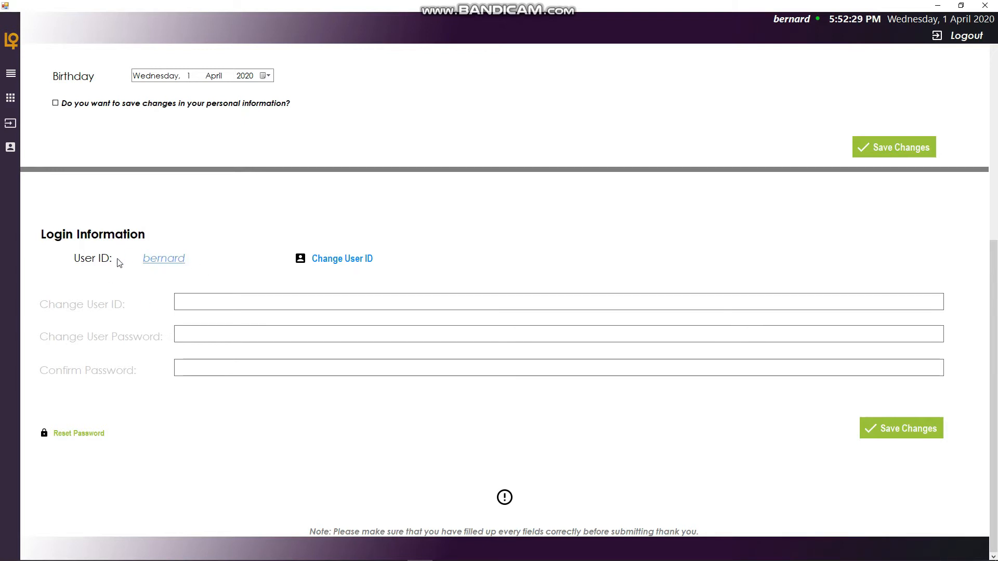
- Enable Change User ID, keep the current user ID, and enter a new password and its confirmation
{"action": "left_click", "coordinate": [343, 262]}
{"action": "left_click_drag", "start_coordinate": [245, 306], "coordinate": [181, 301]}
{"action": "left_click", "coordinate": [257, 302]}
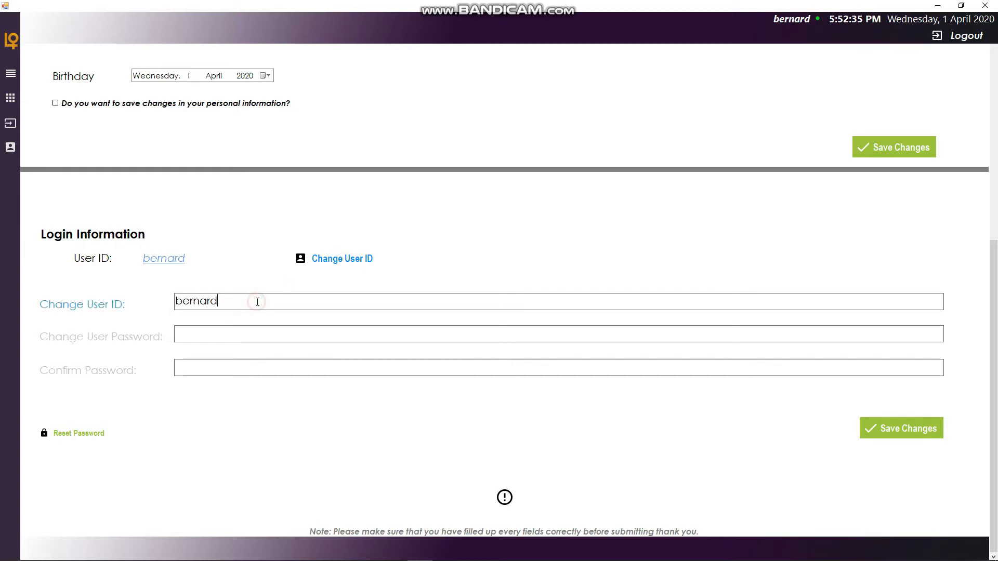
{"action": "double_click", "coordinate": [263, 305]}
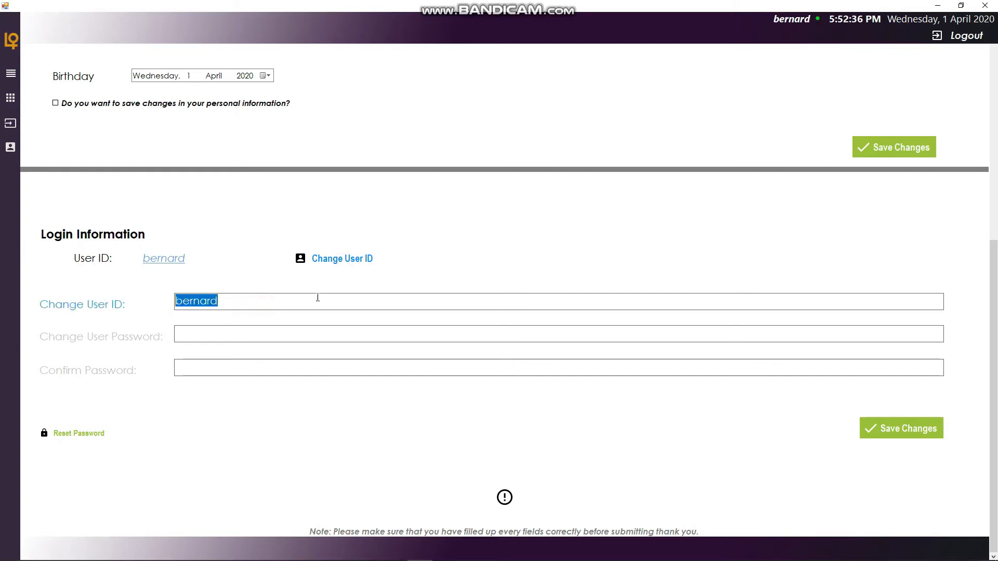
{"action": "left_click", "coordinate": [253, 298]}
{"action": "left_click_drag", "start_coordinate": [260, 299], "coordinate": [169, 299]}
{"action": "left_click", "coordinate": [304, 297]}
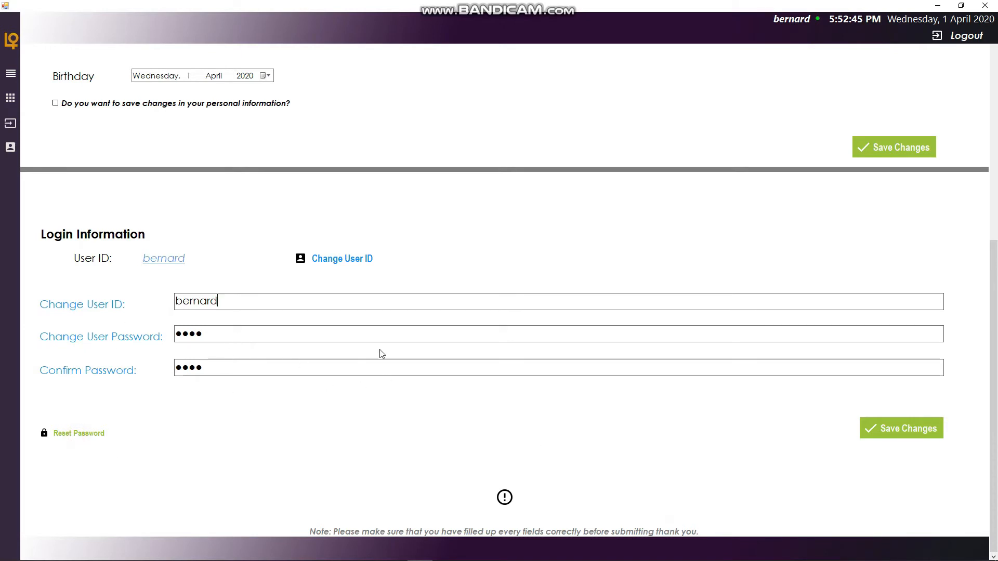
- Tick the confirmation to save personal information changes and save the updated profile
{"action": "scroll", "coordinate": [577, 368], "scroll_direction": "up", "scroll_amount": 5}
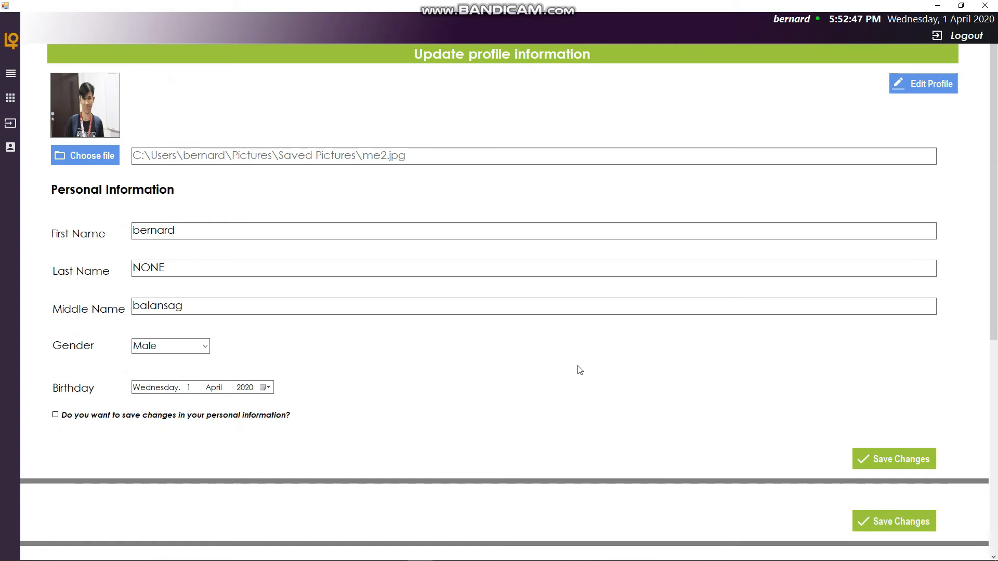
{"action": "scroll", "coordinate": [578, 370], "scroll_direction": "down", "scroll_amount": 3}
{"action": "scroll", "coordinate": [577, 371], "scroll_direction": "down", "scroll_amount": 1}
{"action": "scroll", "coordinate": [575, 377], "scroll_direction": "up", "scroll_amount": 4}
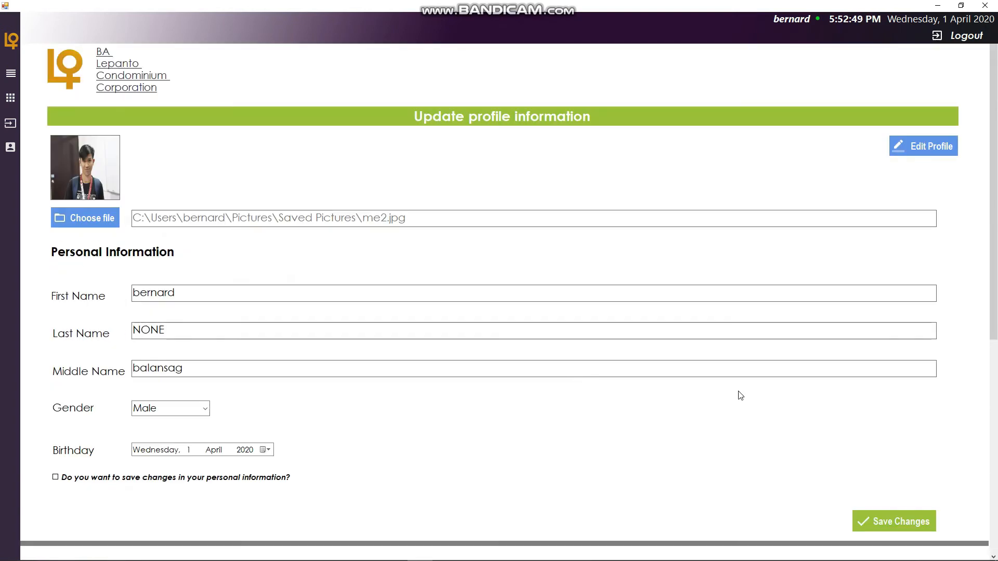
{"action": "left_click", "coordinate": [56, 477]}
{"action": "left_click", "coordinate": [889, 529]}
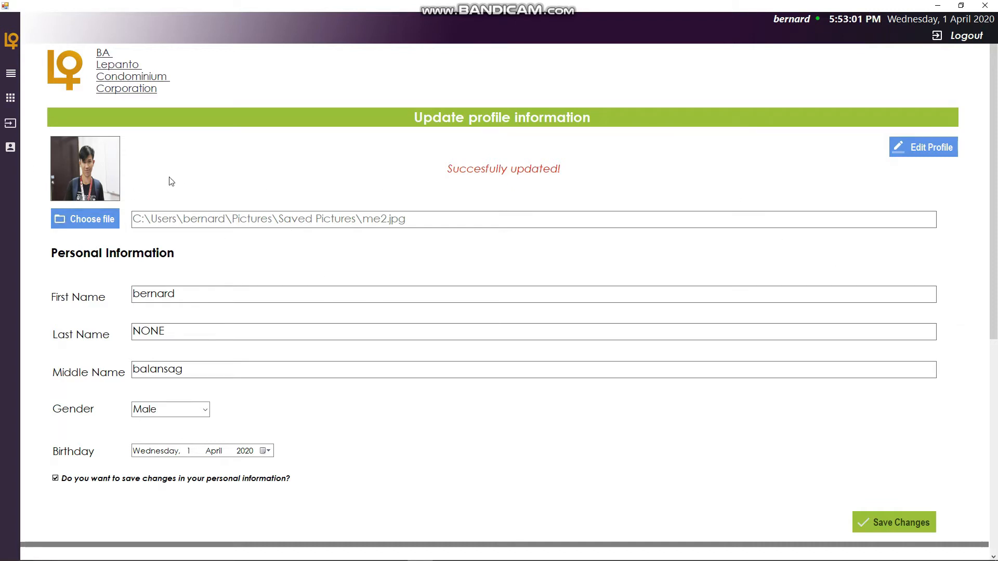
- Expand the side menu and open the account's profile view
{"action": "left_click", "coordinate": [13, 73]}
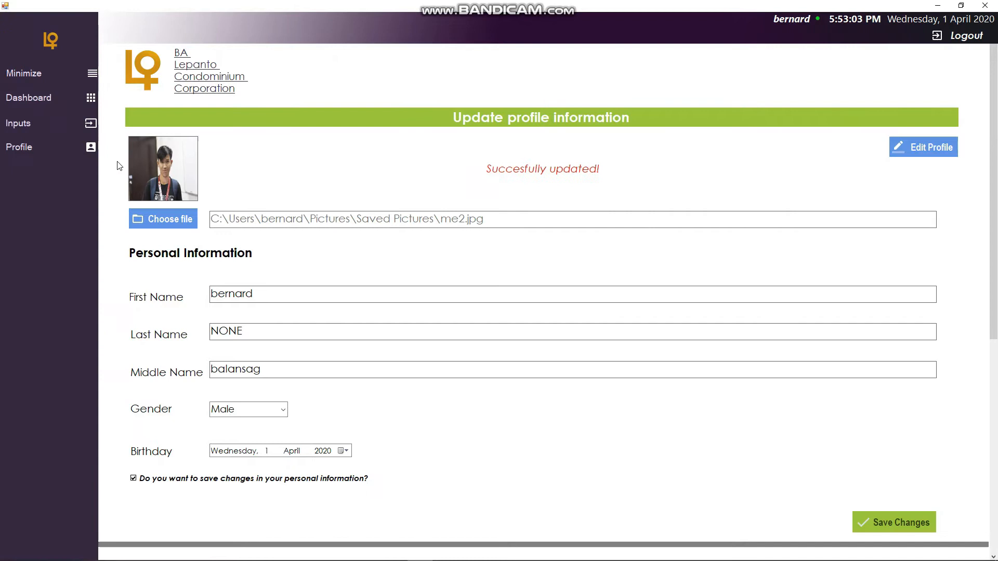
{"action": "left_click", "coordinate": [82, 149]}
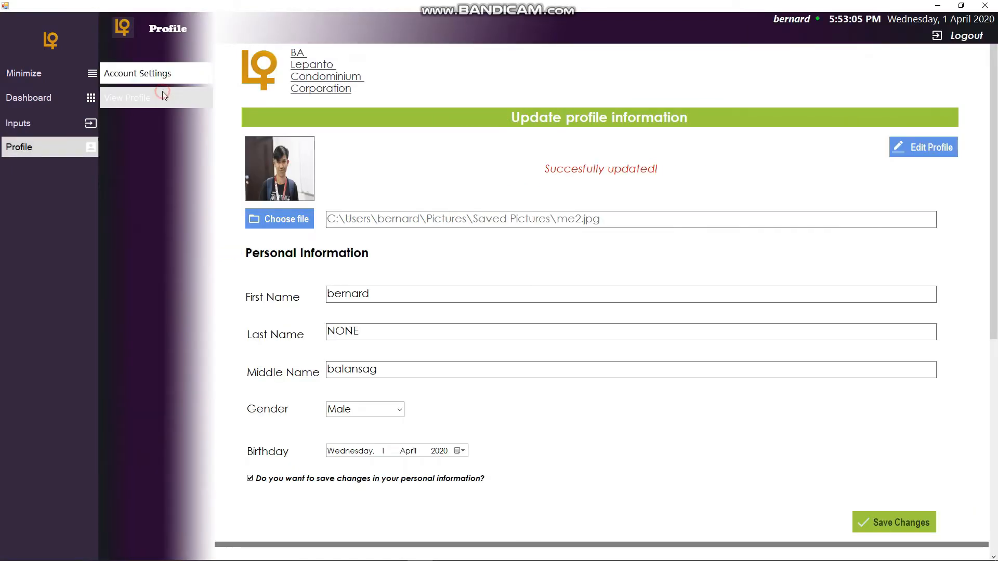
{"action": "left_click", "coordinate": [136, 98]}
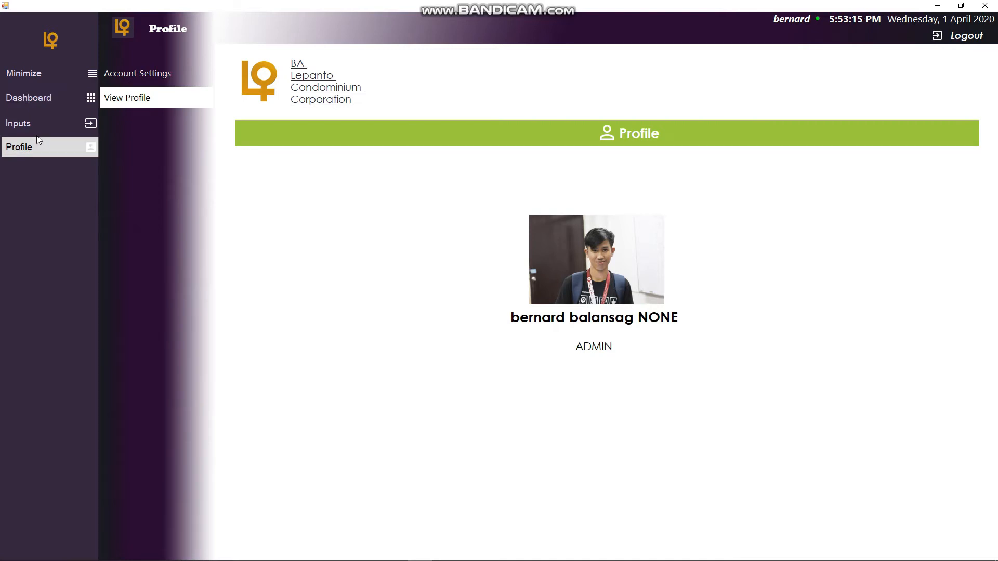
- Browse the Inputs pages: Building Information, Job Position, Submeter, Personnel and Utilities Type
{"action": "left_click", "coordinate": [80, 122]}
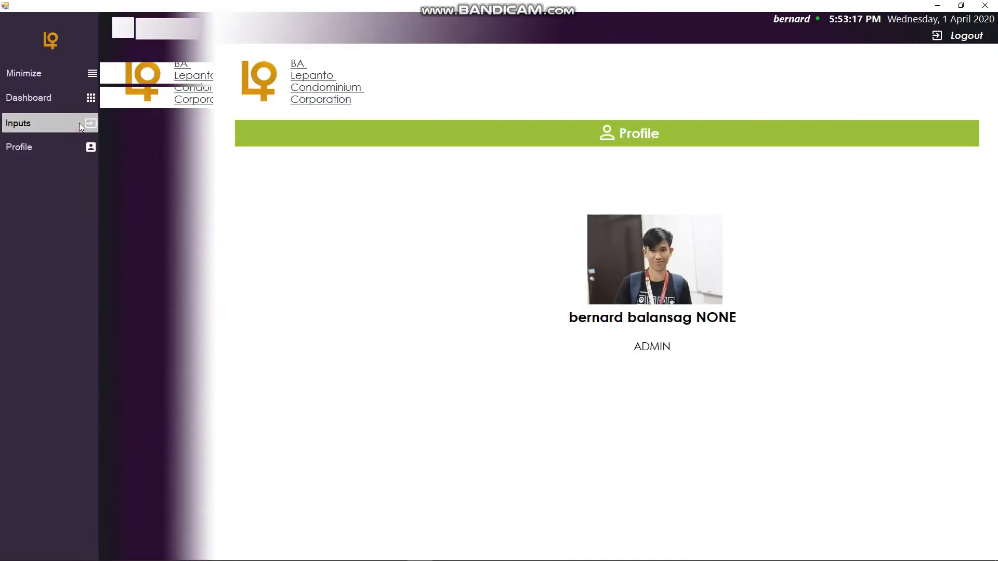
{"action": "left_click", "coordinate": [167, 72]}
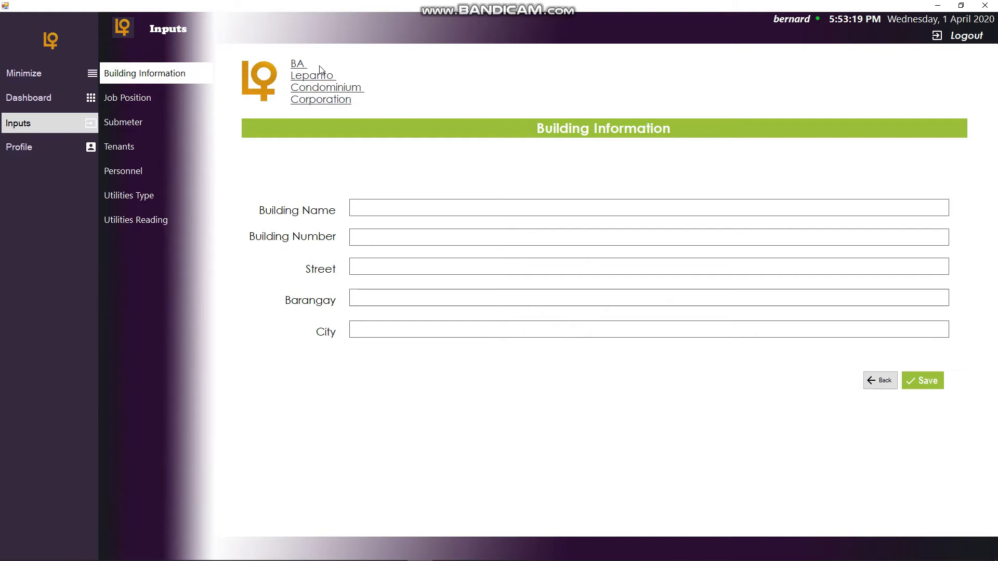
{"action": "left_click", "coordinate": [487, 207]}
{"action": "left_click", "coordinate": [191, 101]}
{"action": "left_click", "coordinate": [172, 123]}
{"action": "left_click", "coordinate": [196, 79]}
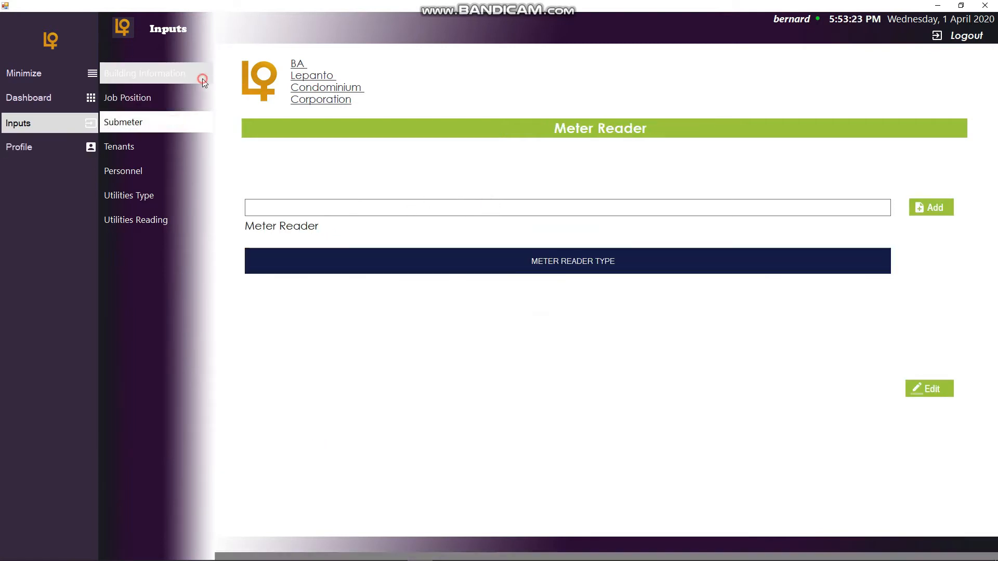
{"action": "left_click", "coordinate": [172, 121]}
{"action": "left_click", "coordinate": [168, 170]}
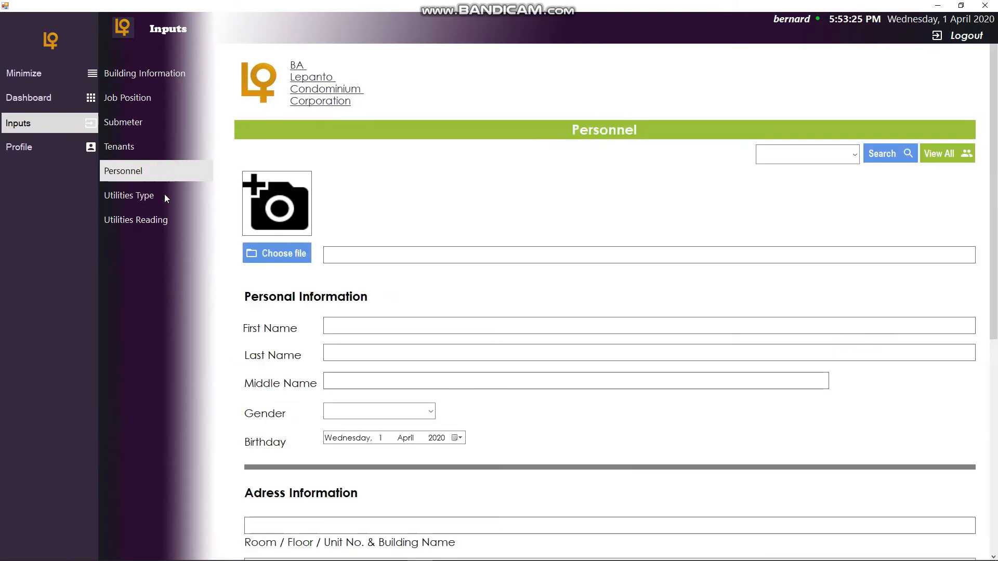
{"action": "left_click", "coordinate": [167, 196]}
{"action": "left_click", "coordinate": [191, 95]}
- Open Building Information and enter the building name ba lepanto condominium corporation
{"action": "left_click", "coordinate": [188, 79]}
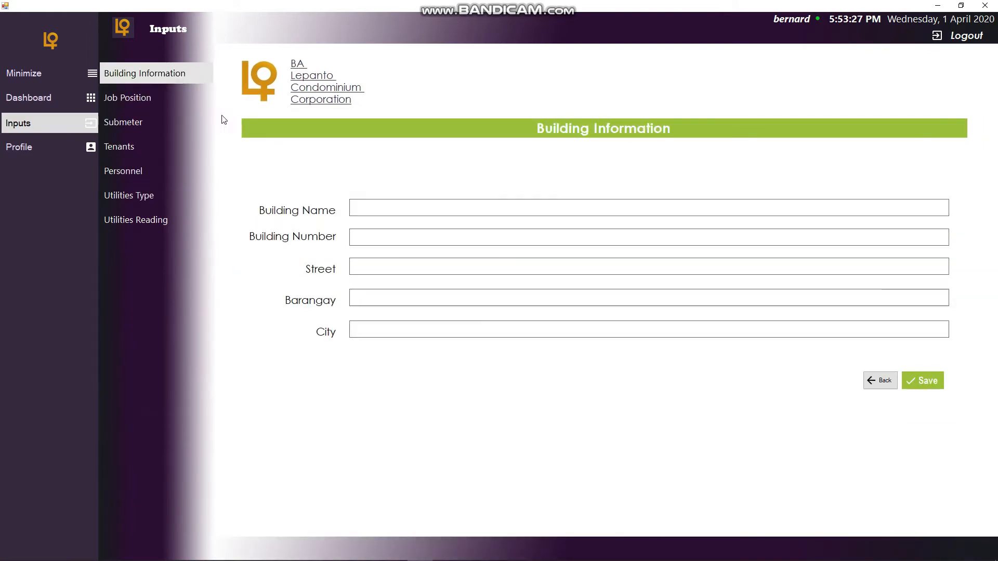
{"action": "type", "text": "bva"}
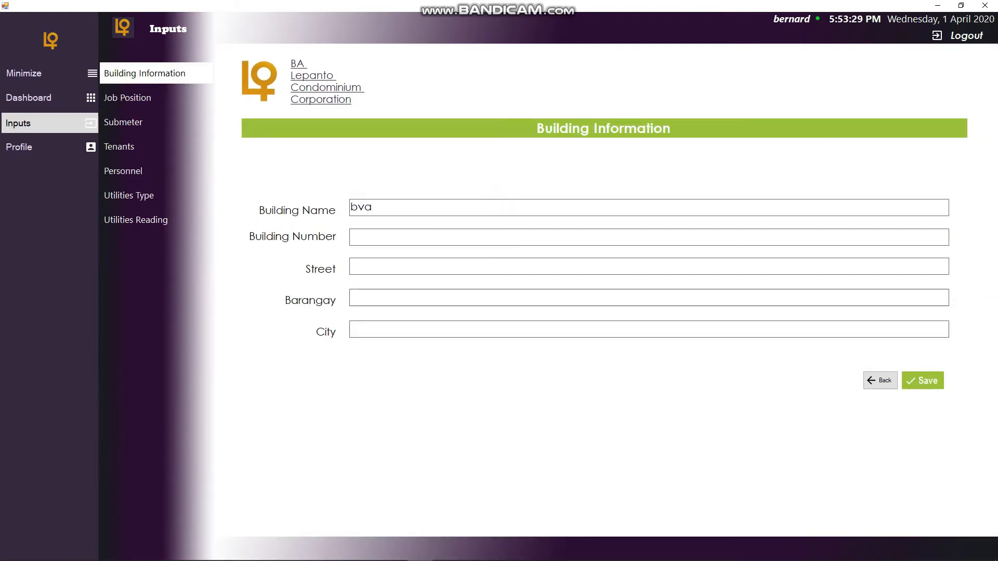
{"action": "key", "text": "BackSpace"}
{"action": "key", "text": "BackSpace"}
{"action": "type", "text": "ba lepanatoo condomin"}
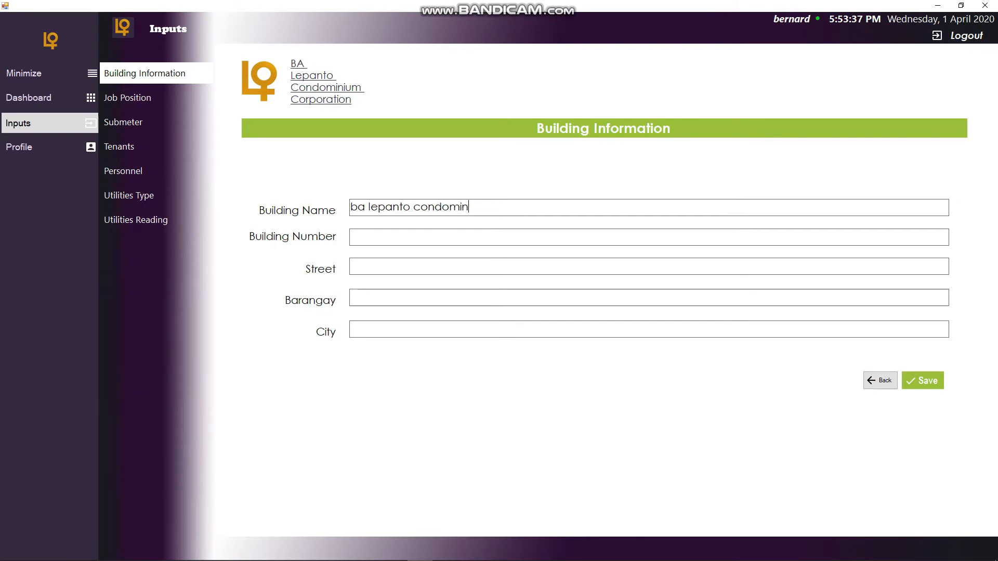
{"action": "type", "text": "ium corporation"}
{"action": "key", "text": "Tab"}
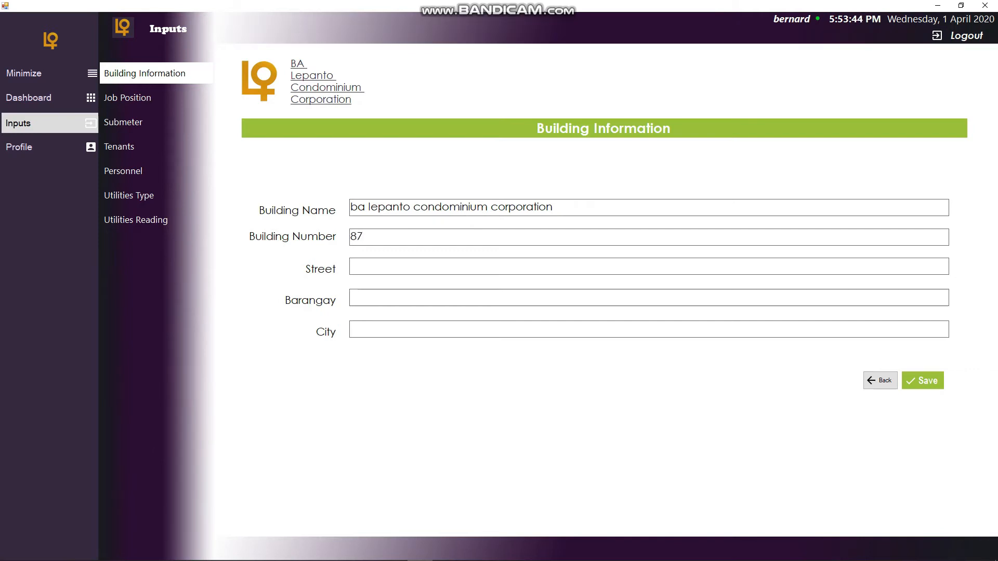
- Enter building number 8747 and street paseo de roxas
{"action": "type", "text": "paseo der roxas"}
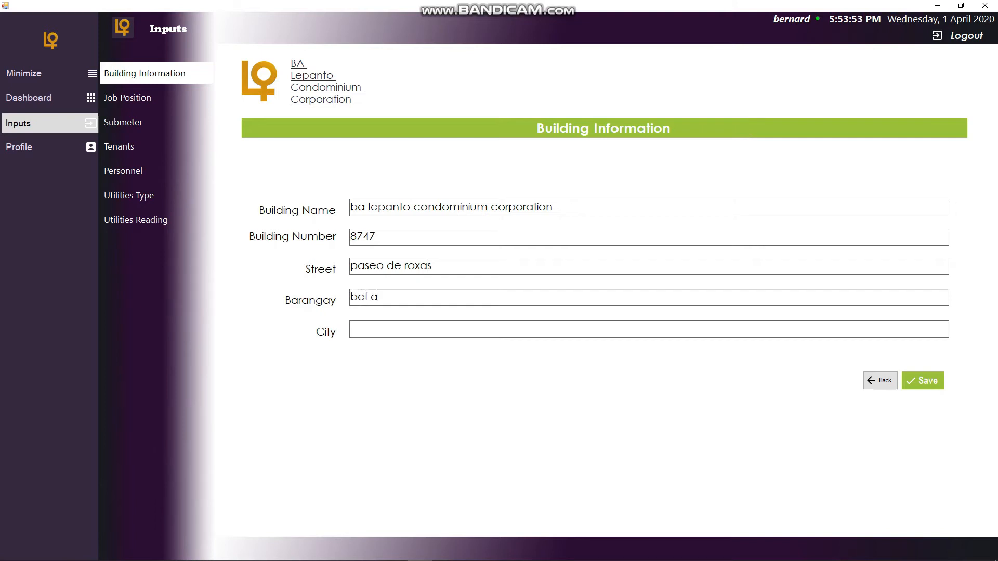
- Enter barangay bel air and city makati, then save the building information and dismiss the alert
{"action": "type", "text": "ma"}
{"action": "type", "text": "kat"}
{"action": "key", "text": "BackSpace"}
{"action": "type", "text": "at"}
{"action": "left_click", "coordinate": [925, 382]}
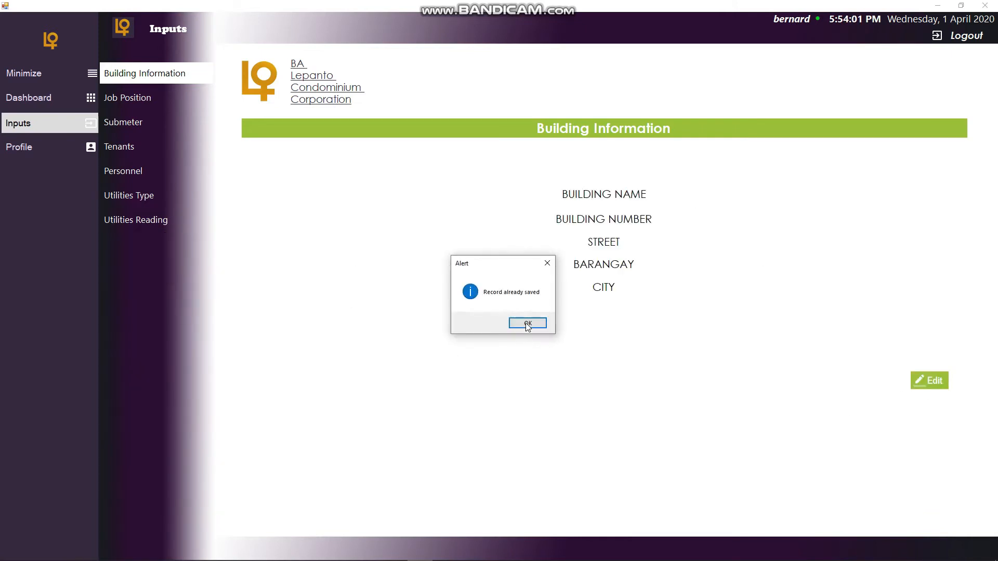
{"action": "left_click", "coordinate": [542, 326]}
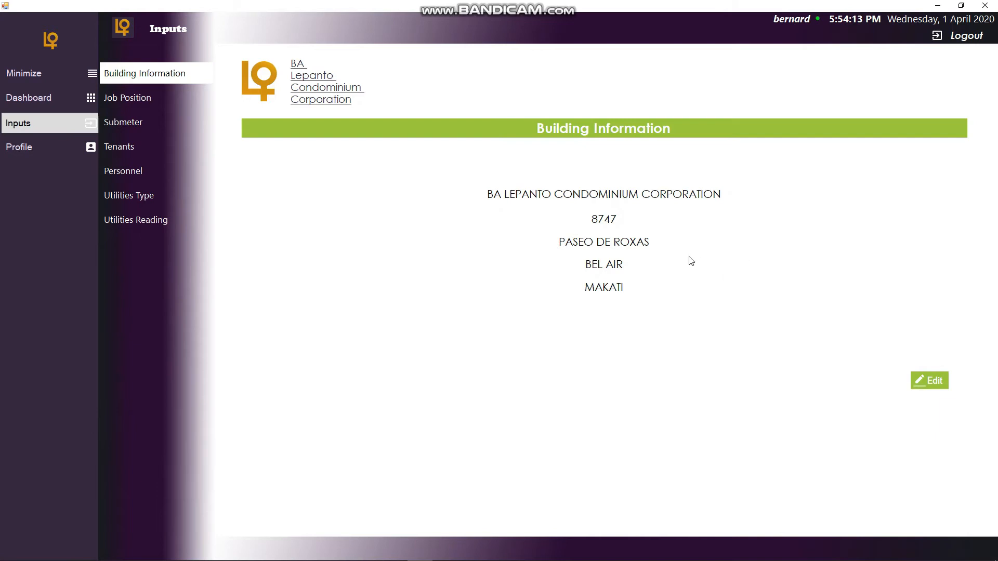
- Open the saved building information for editing and go back without changes
{"action": "left_click", "coordinate": [925, 384]}
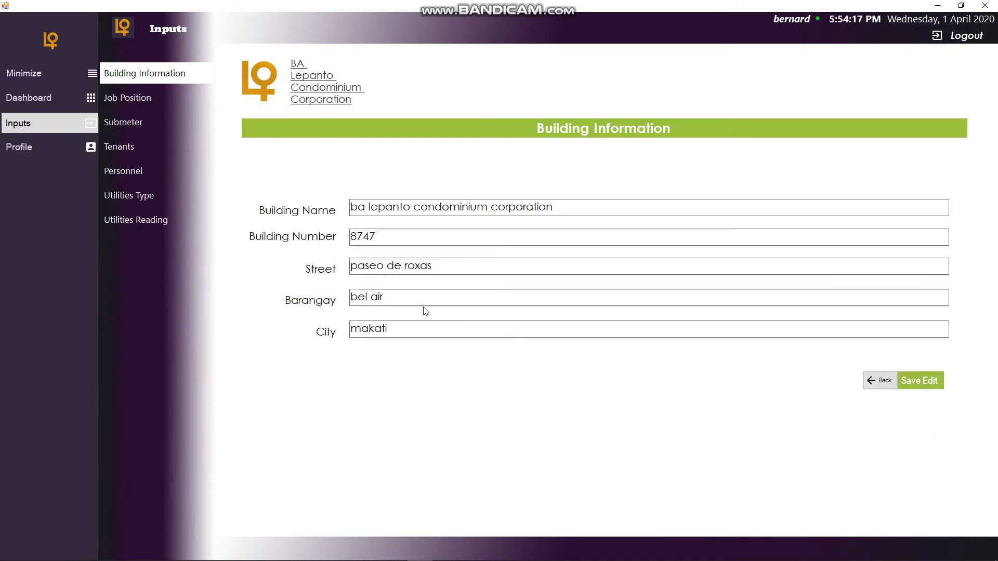
{"action": "left_click", "coordinate": [882, 387]}
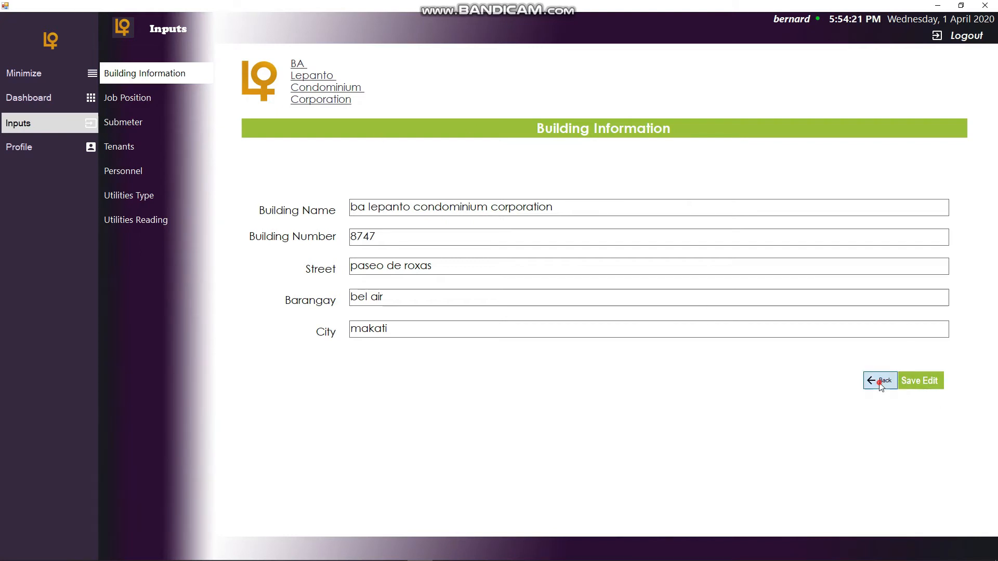
- Open Job Position and add the job category electrician
{"action": "left_click", "coordinate": [143, 99]}
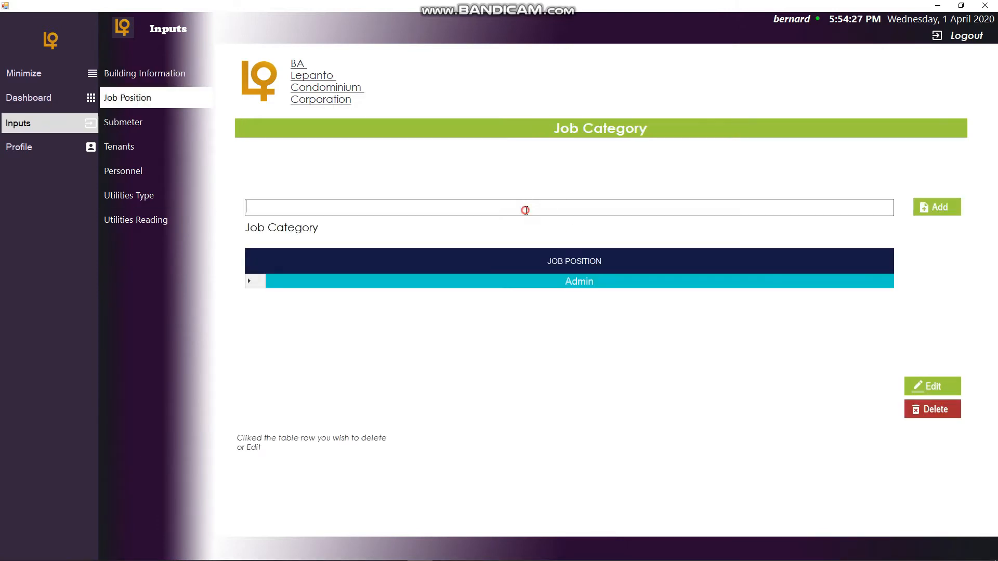
{"action": "type", "text": "electrician"}
{"action": "left_click", "coordinate": [944, 210]}
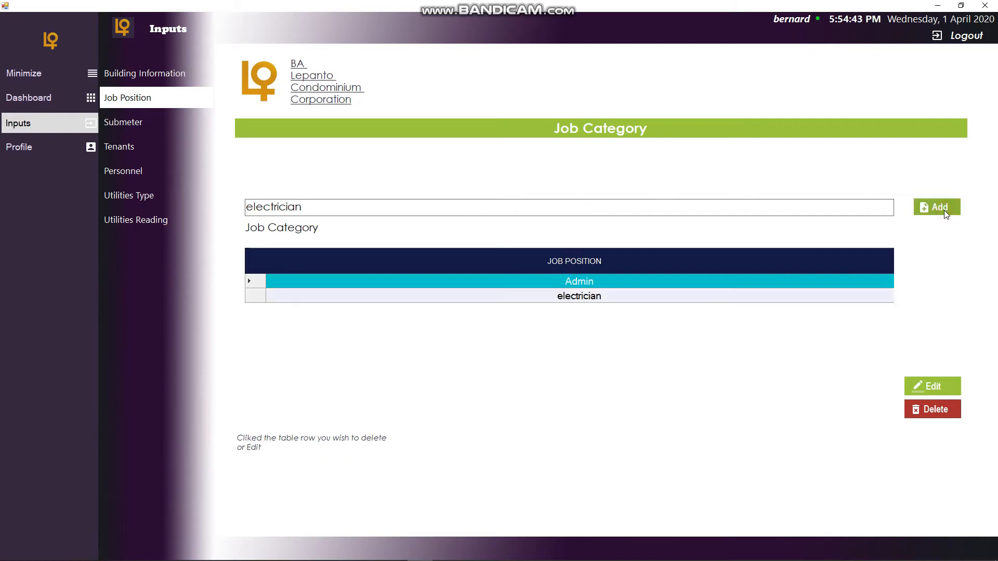
- Try editing the electrician job position, then cancel the edit
{"action": "left_click", "coordinate": [588, 300]}
{"action": "left_click", "coordinate": [593, 282]}
{"action": "left_click", "coordinate": [594, 294]}
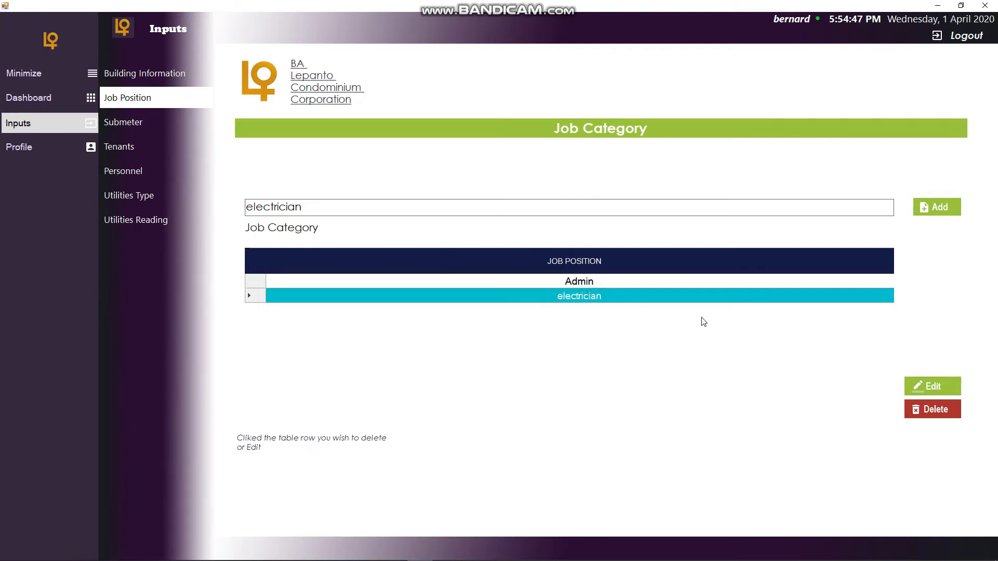
{"action": "double_click", "coordinate": [325, 203]}
{"action": "key", "text": "BackSpace"}
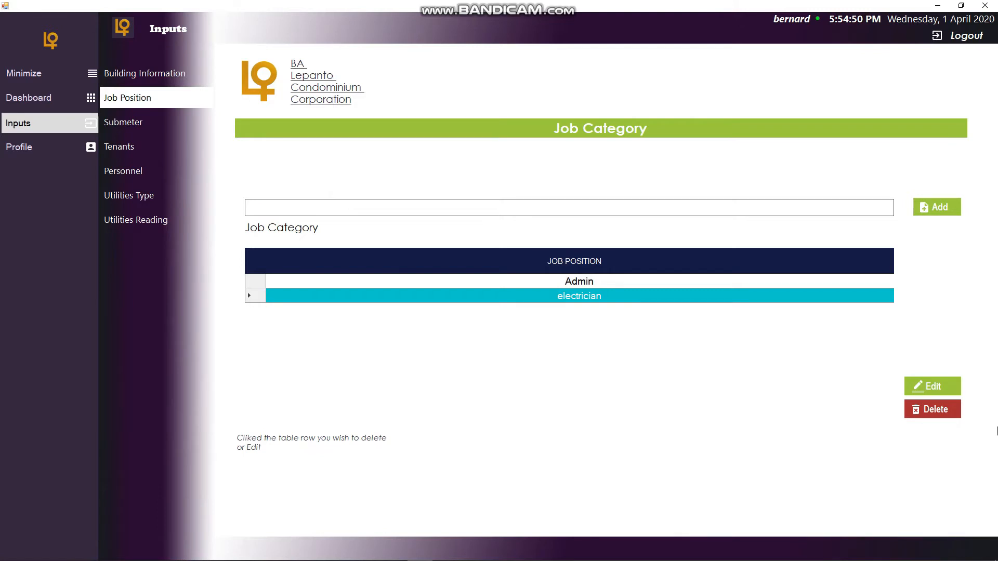
{"action": "left_click", "coordinate": [917, 386]}
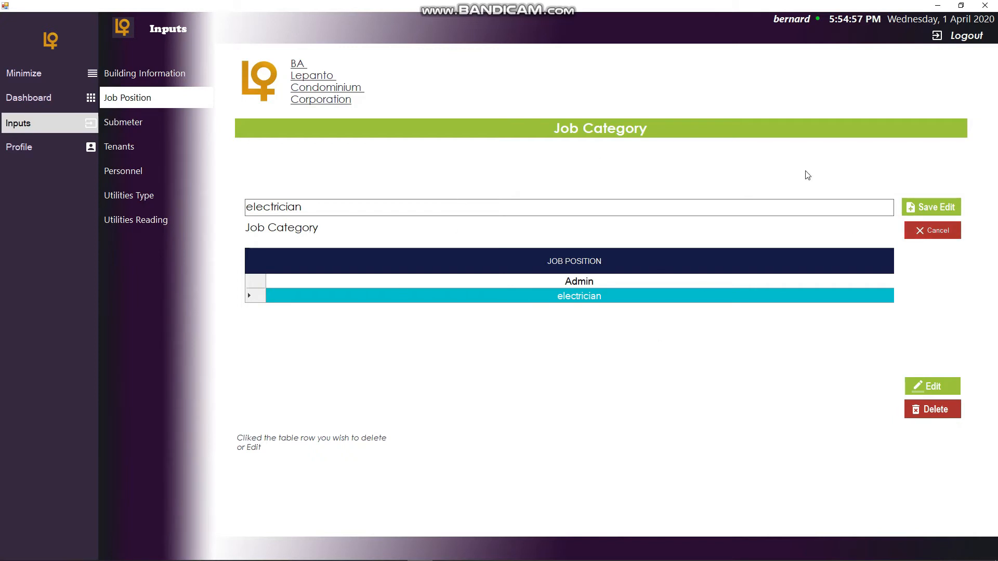
{"action": "left_click", "coordinate": [948, 229]}
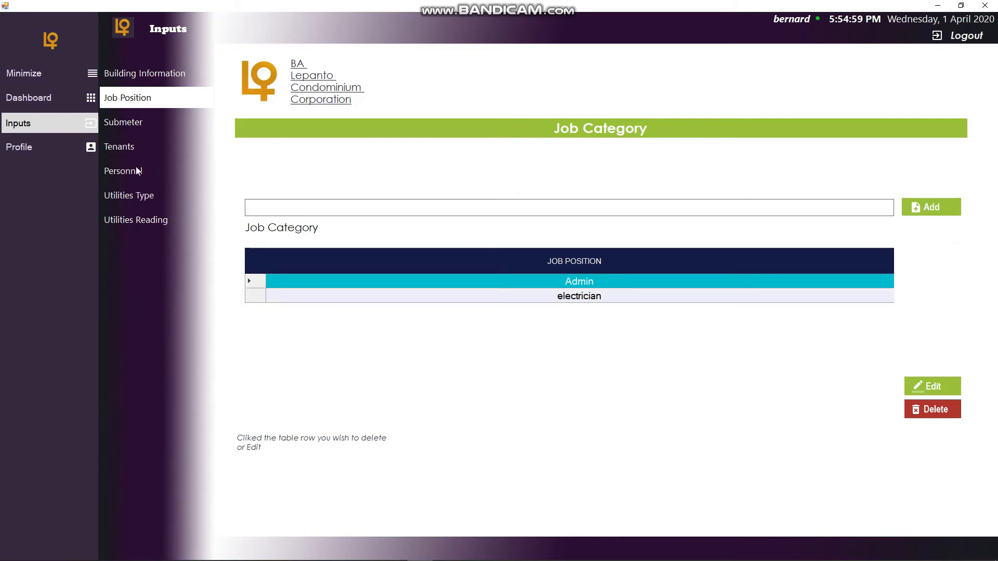
- Open Submeter and add the meter reader type digital
{"action": "left_click", "coordinate": [124, 121]}
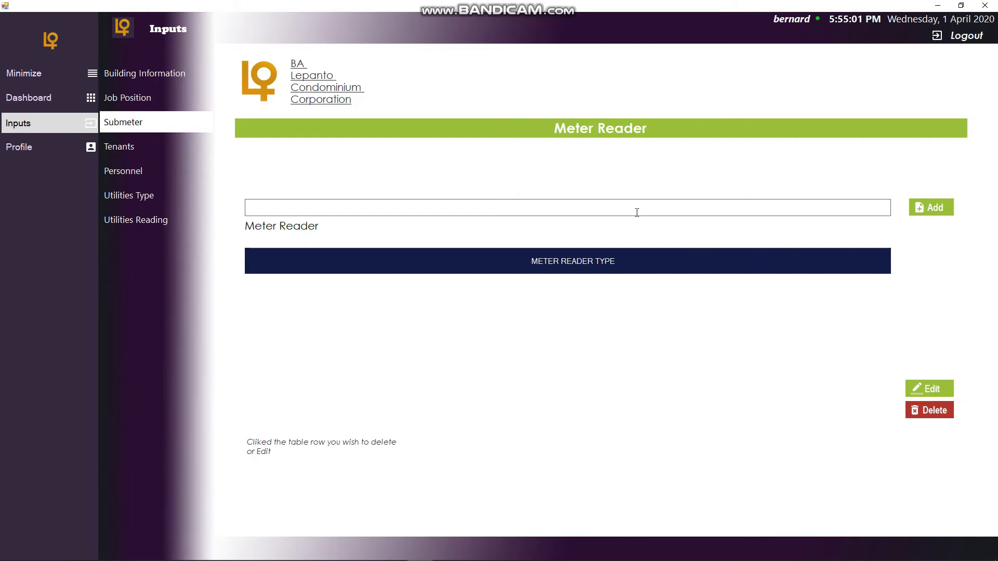
{"action": "left_click", "coordinate": [439, 209]}
{"action": "type", "text": "digital"}
{"action": "left_click", "coordinate": [933, 207]}
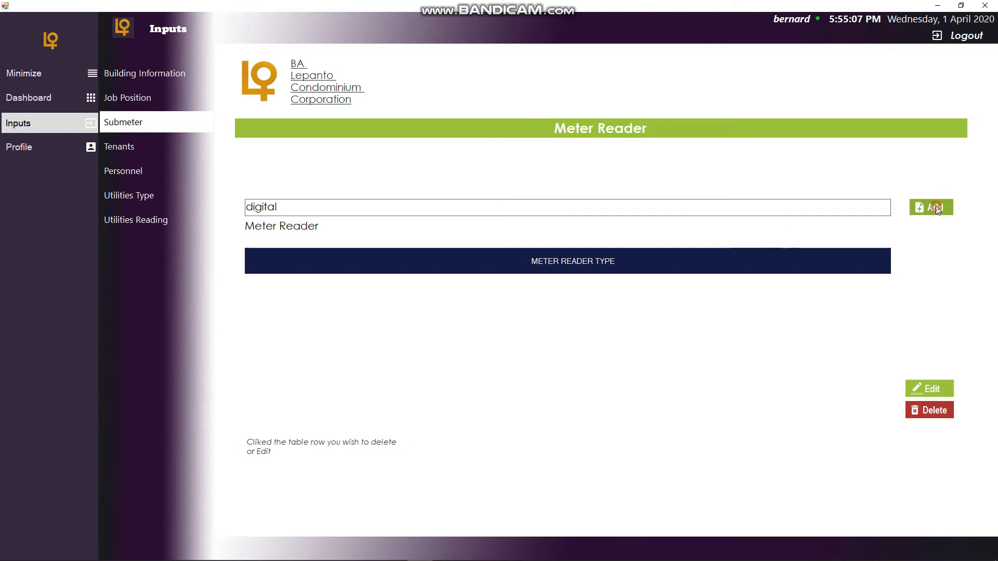
- Replace the entry text and add the meter reader type analog
{"action": "double_click", "coordinate": [364, 208]}
{"action": "key", "text": "BackSpace"}
{"action": "type", "text": "analog"}
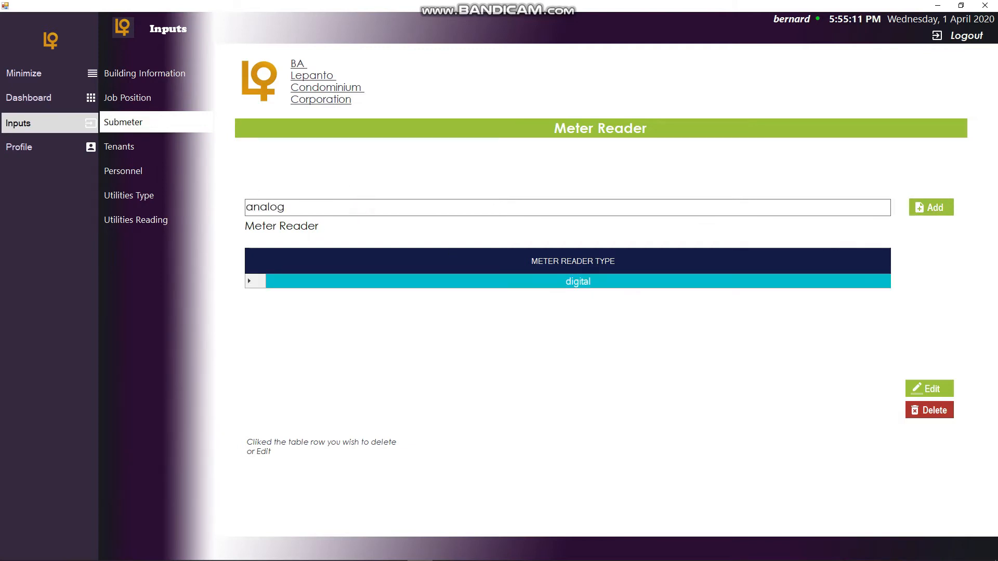
{"action": "left_click", "coordinate": [934, 209]}
- Select the meter reader type rows in turn
{"action": "left_click", "coordinate": [603, 287]}
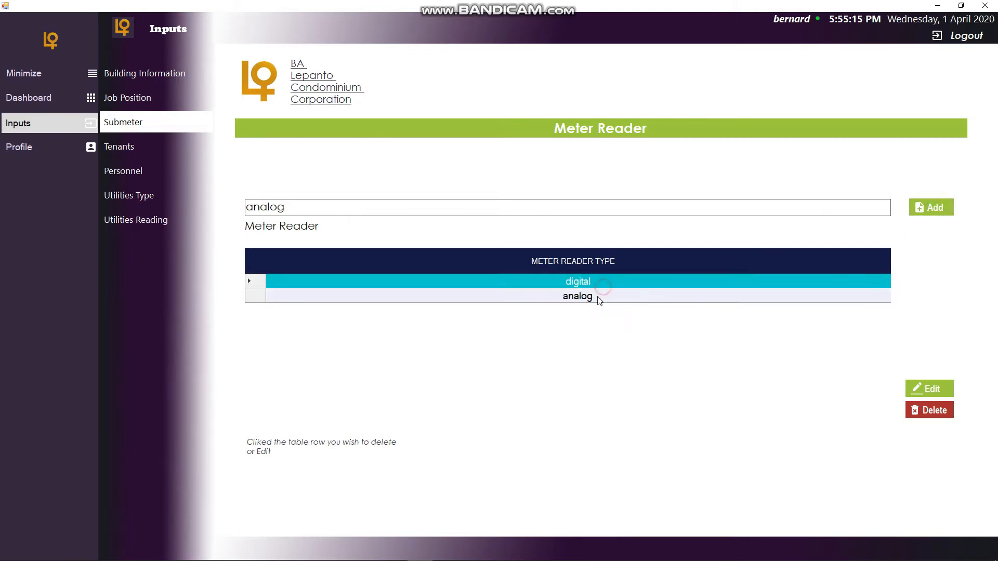
{"action": "left_click", "coordinate": [597, 297]}
{"action": "left_click", "coordinate": [602, 278]}
{"action": "left_click", "coordinate": [604, 291]}
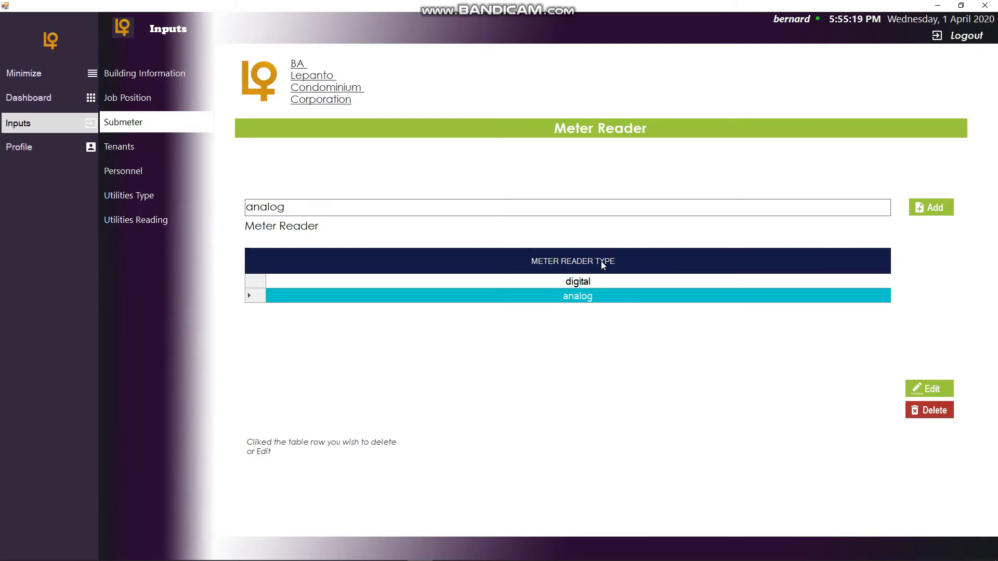
{"action": "left_click", "coordinate": [593, 285]}
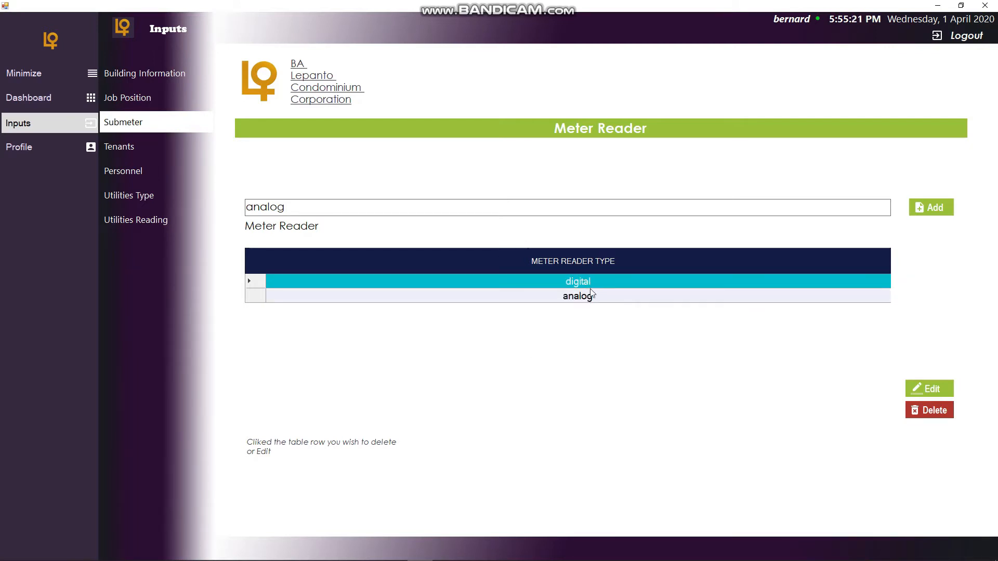
- Open Tenants, start a new record, and enter the company name sunlife finanacial
{"action": "left_click", "coordinate": [141, 150]}
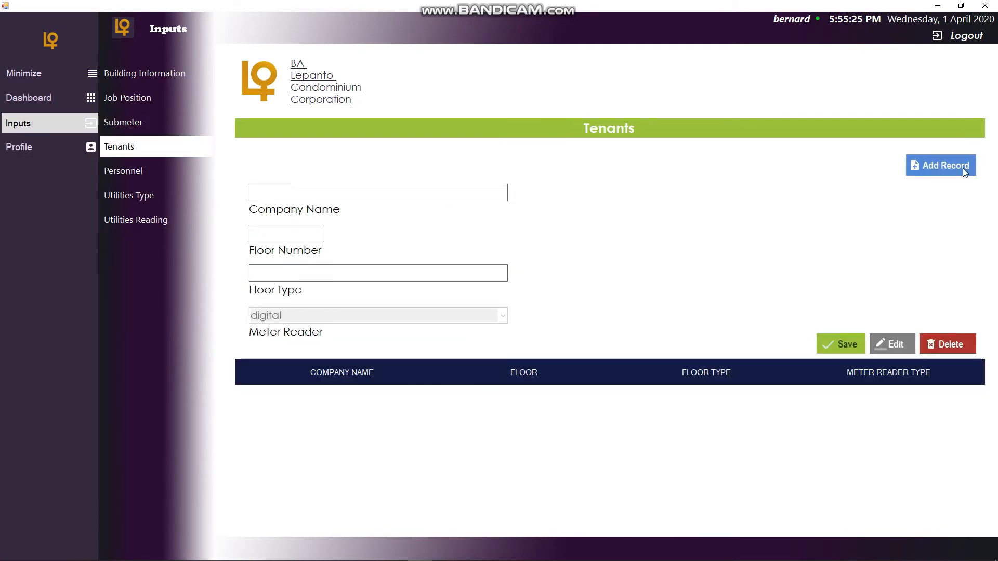
{"action": "left_click", "coordinate": [964, 171]}
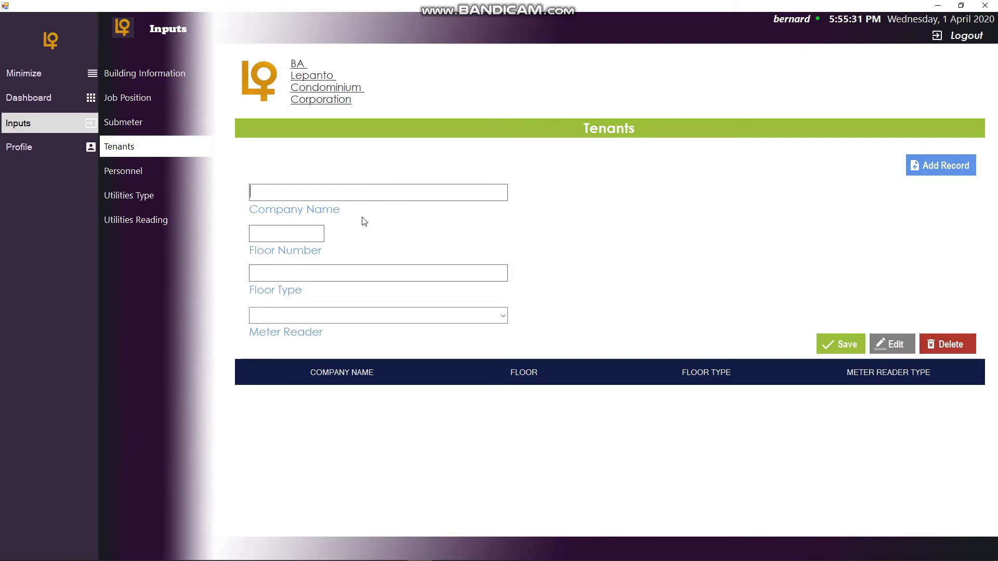
{"action": "type", "text": "sunlife finanacial"}
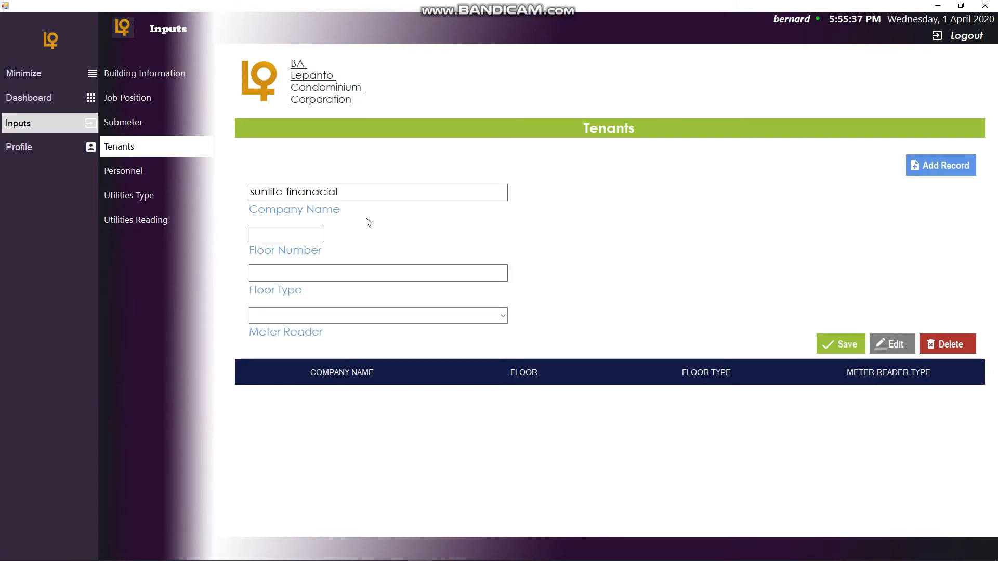
- Set floor number 2, floor type tenants and meter reader digital, then save the tenant record
{"action": "left_click", "coordinate": [293, 241]}
{"action": "left_click", "coordinate": [295, 273]}
{"action": "type", "text": "tenants"}
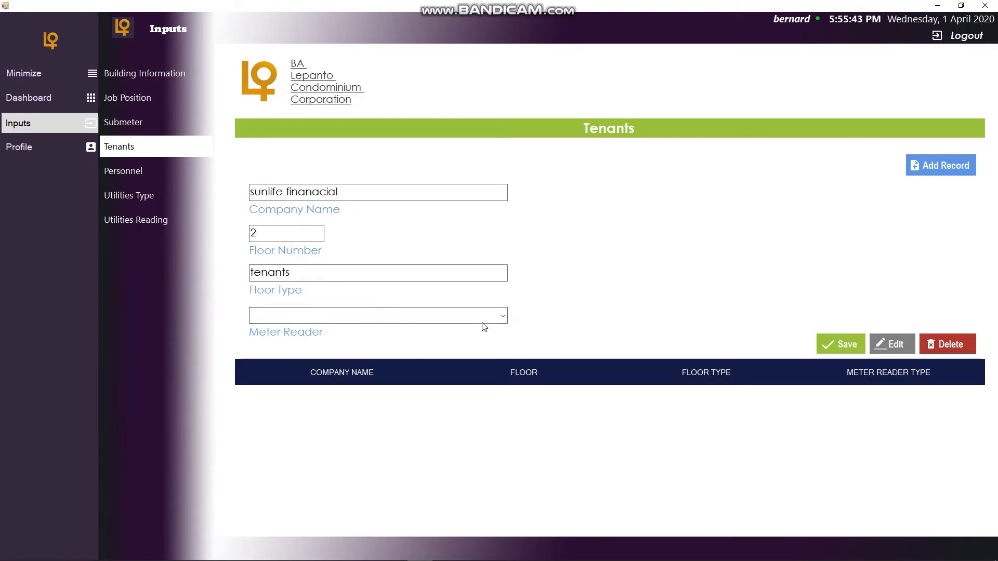
{"action": "left_click", "coordinate": [504, 315]}
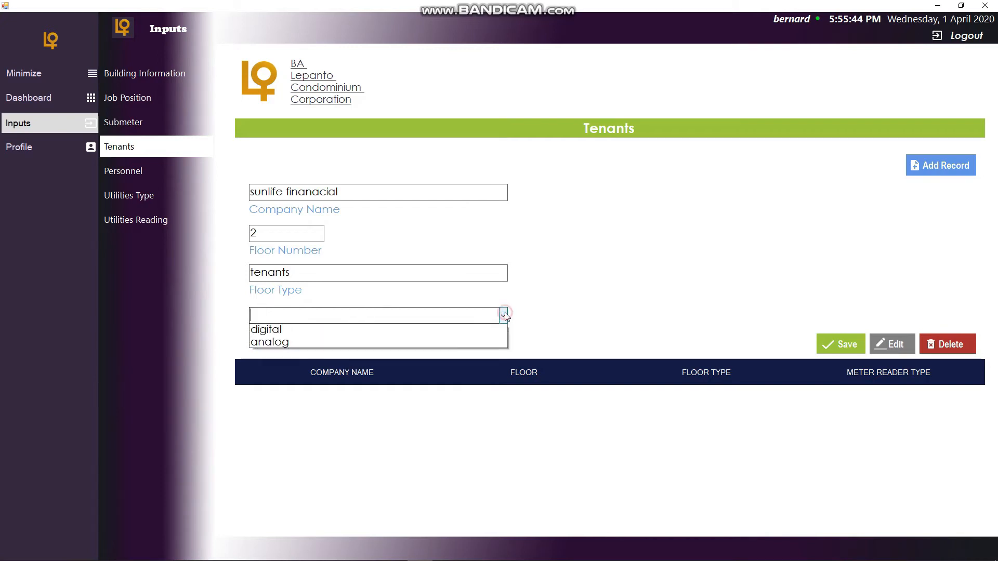
{"action": "left_click", "coordinate": [320, 334]}
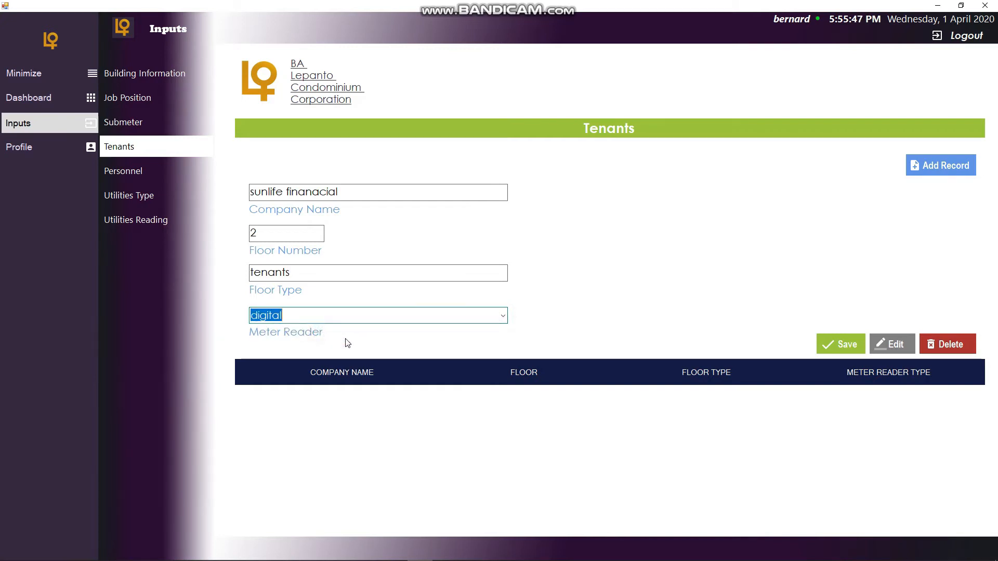
{"action": "left_click", "coordinate": [839, 347]}
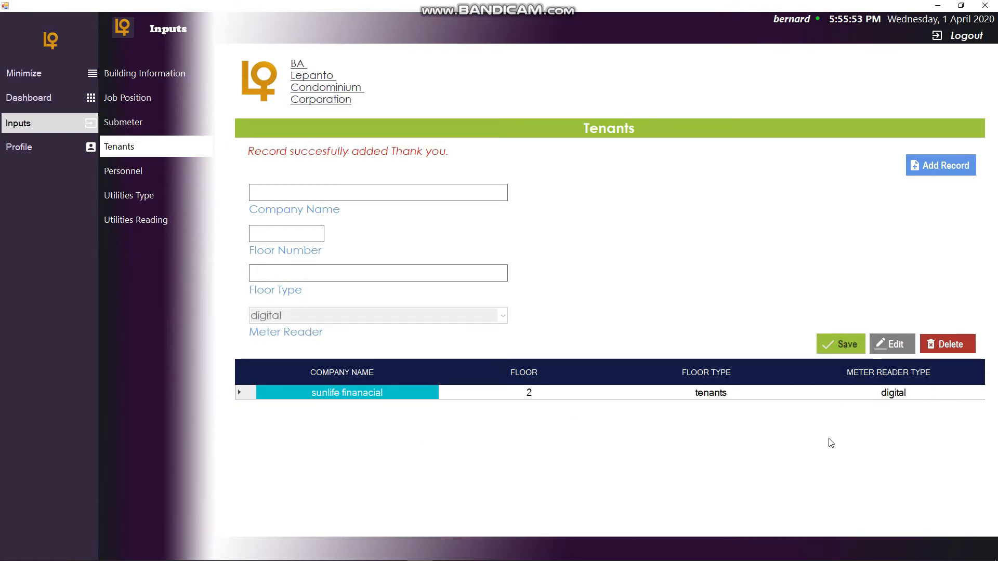
- Open the sunlife finanacial tenant record for editing and cancel the edit
{"action": "left_click", "coordinate": [889, 345]}
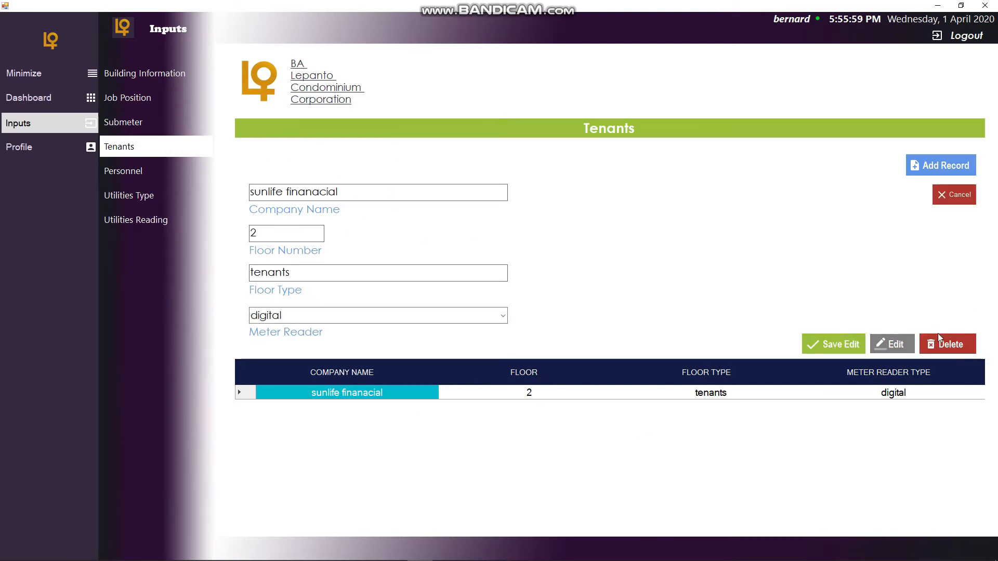
{"action": "left_click", "coordinate": [954, 196]}
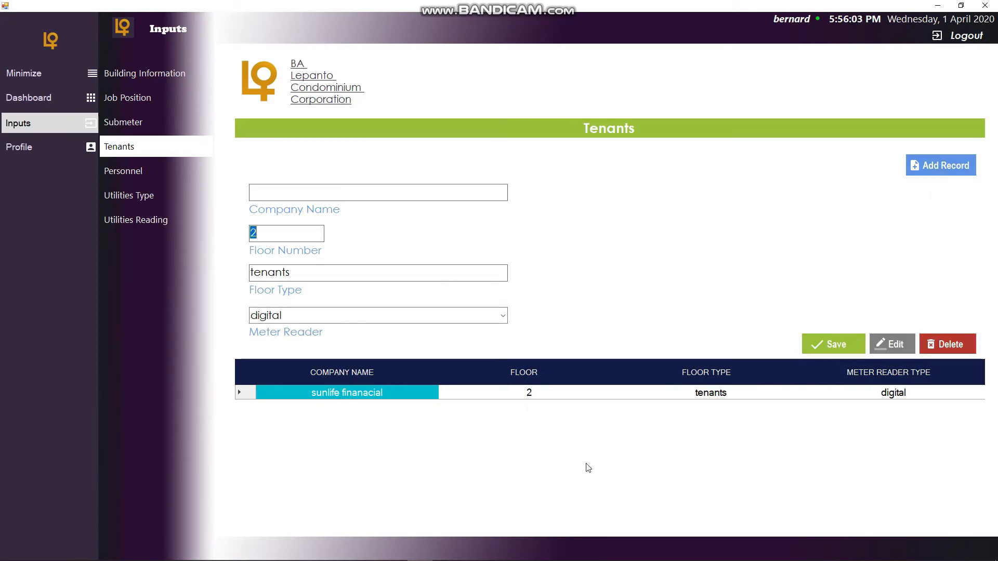
- Open the Personnel form and scroll through its personal, address and job position fields
{"action": "left_click", "coordinate": [156, 175]}
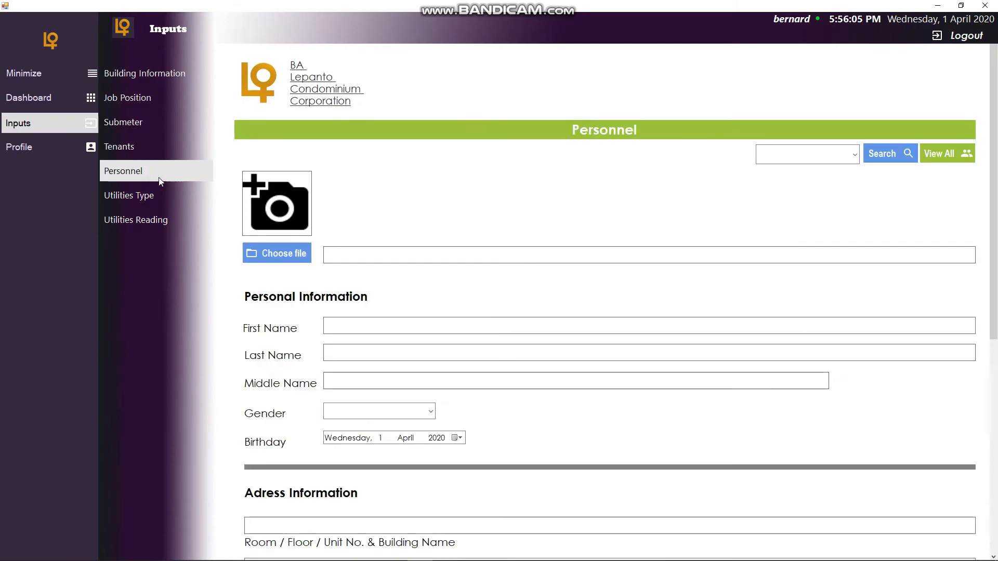
{"action": "scroll", "coordinate": [562, 270], "scroll_direction": "down", "scroll_amount": 4}
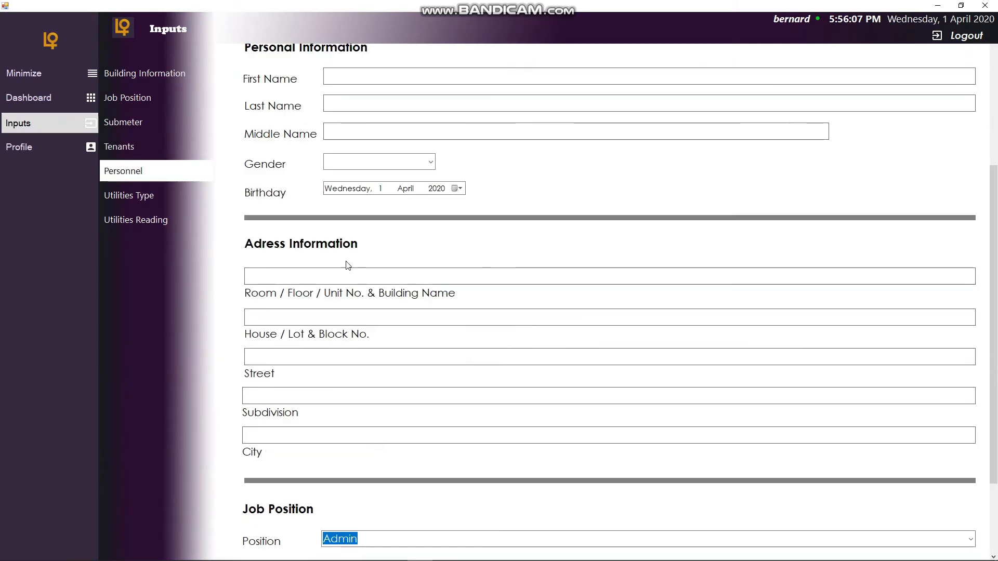
{"action": "scroll", "coordinate": [356, 241], "scroll_direction": "up", "scroll_amount": 2}
{"action": "scroll", "coordinate": [355, 238], "scroll_direction": "up", "scroll_amount": 1}
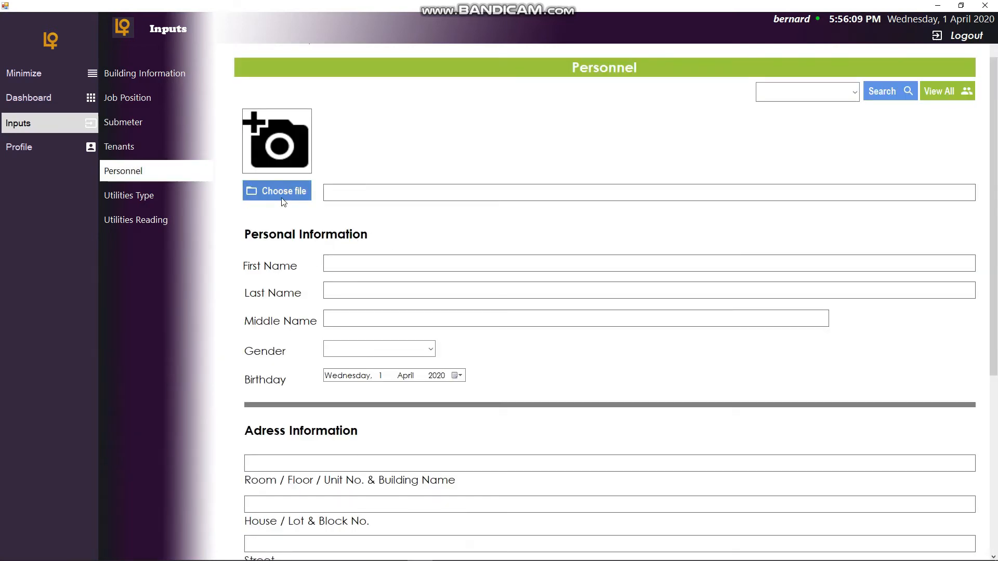
{"action": "scroll", "coordinate": [430, 286], "scroll_direction": "down", "scroll_amount": 3}
{"action": "scroll", "coordinate": [484, 292], "scroll_direction": "down", "scroll_amount": 4}
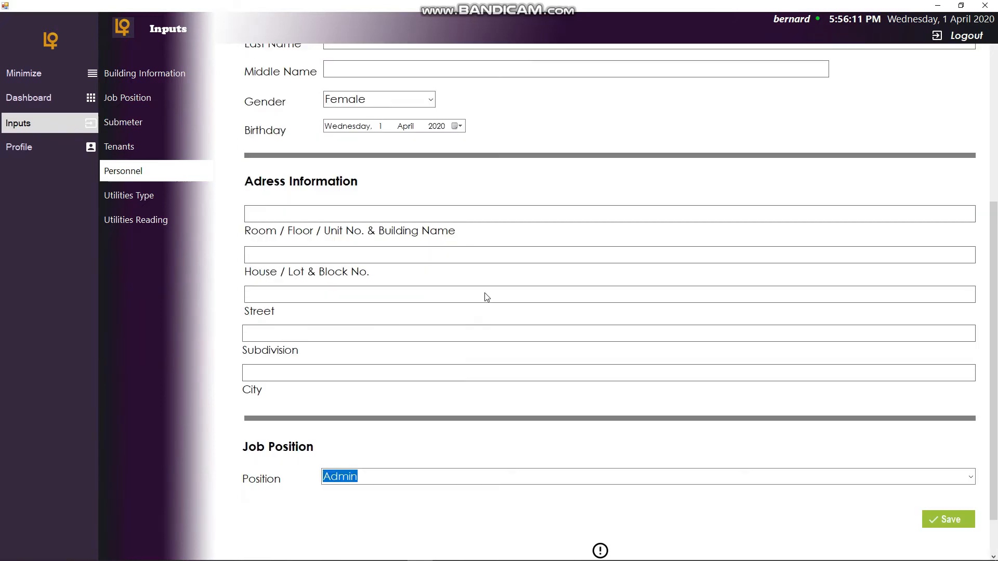
{"action": "scroll", "coordinate": [485, 293], "scroll_direction": "up", "scroll_amount": 6}
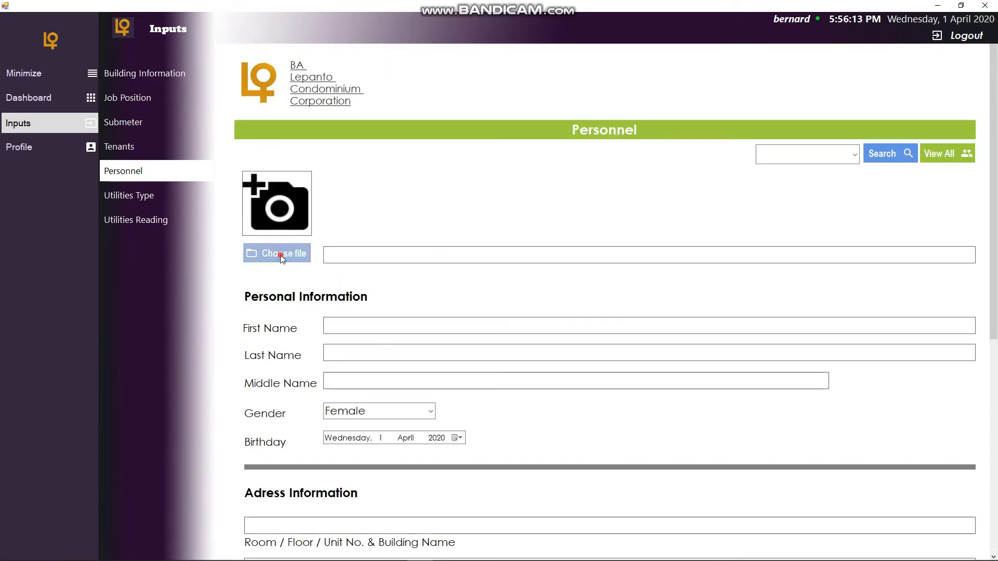
{"action": "left_click", "coordinate": [282, 254]}
{"action": "scroll", "coordinate": [516, 291], "scroll_direction": "down", "scroll_amount": 1}
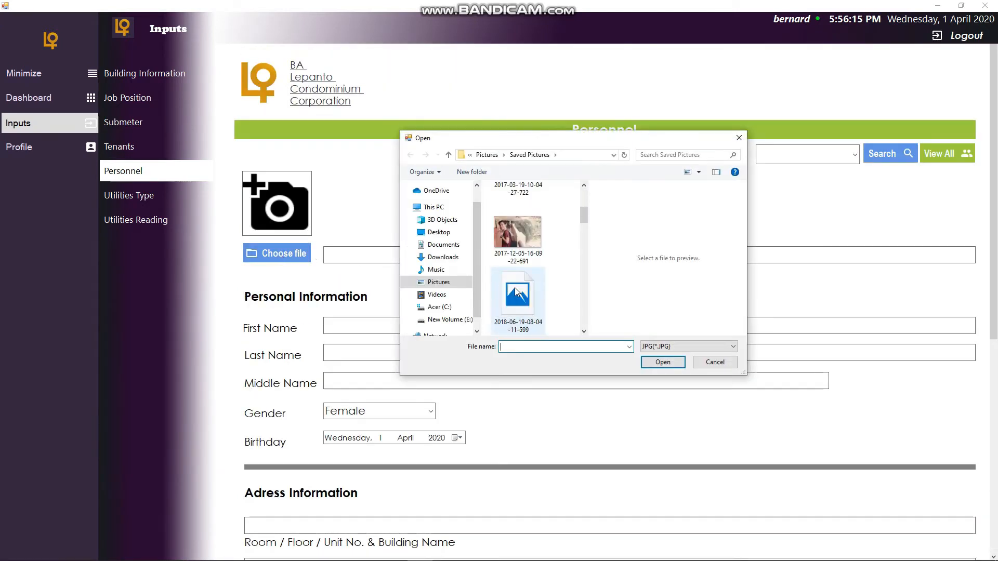
{"action": "scroll", "coordinate": [516, 292], "scroll_direction": "down", "scroll_amount": 3}
{"action": "scroll", "coordinate": [516, 292], "scroll_direction": "up", "scroll_amount": 2}
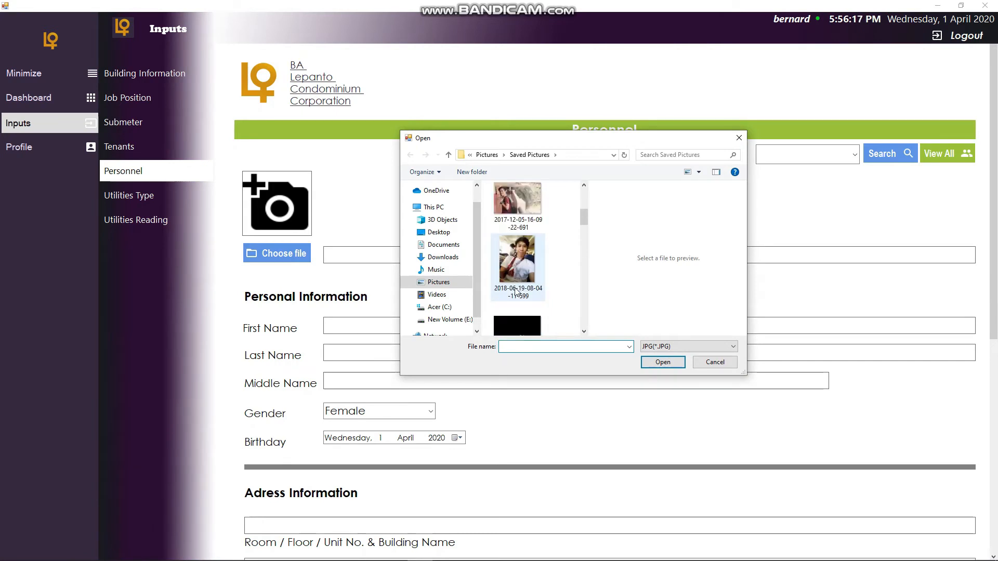
{"action": "scroll", "coordinate": [517, 260], "scroll_direction": "up", "scroll_amount": 2}
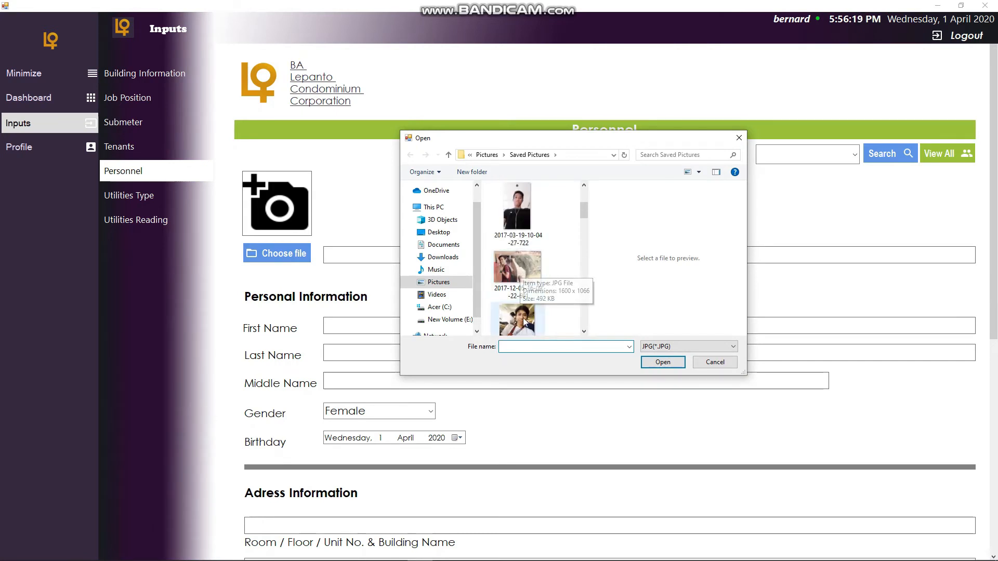
{"action": "left_click", "coordinate": [515, 266]}
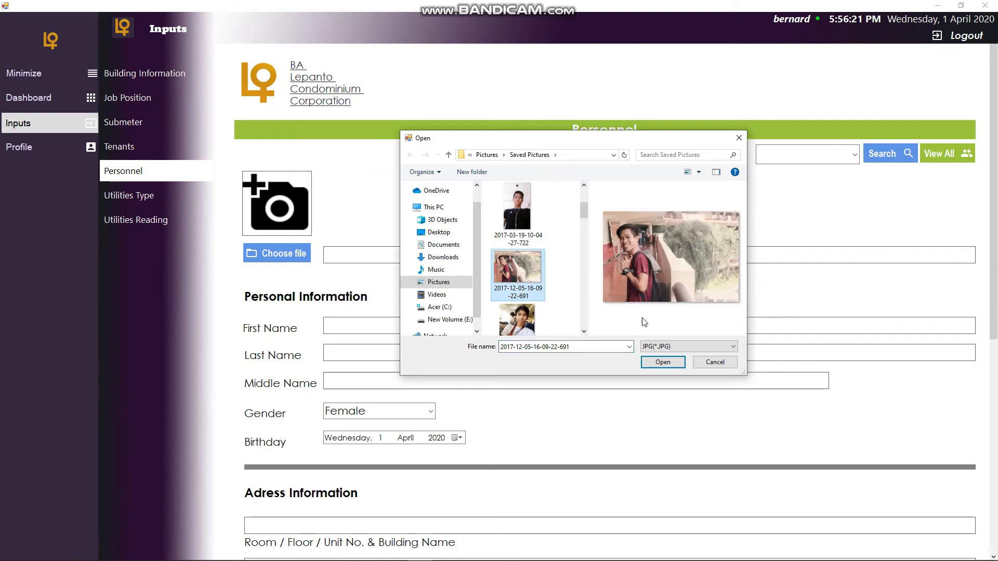
{"action": "left_click", "coordinate": [663, 363]}
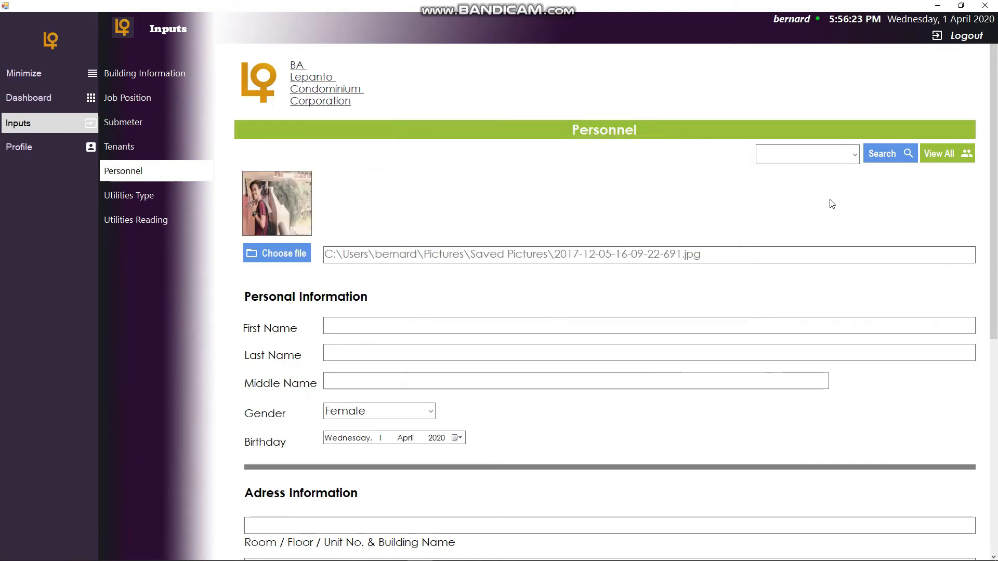
- Fill in the personnel's first name and last name, and set the middle name to NONE
{"action": "scroll", "coordinate": [290, 330], "scroll_direction": "down", "scroll_amount": 1}
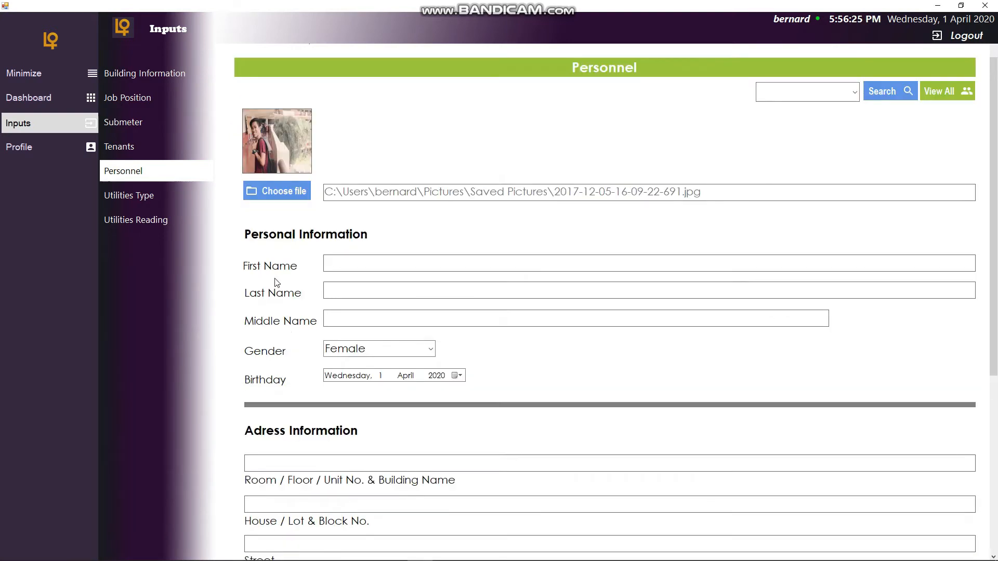
{"action": "left_click", "coordinate": [453, 260]}
{"action": "type", "text": "BERANA"}
{"action": "key", "text": "BackSpace"}
{"action": "key", "text": "BackSpace"}
{"action": "type", "text": "NARD"}
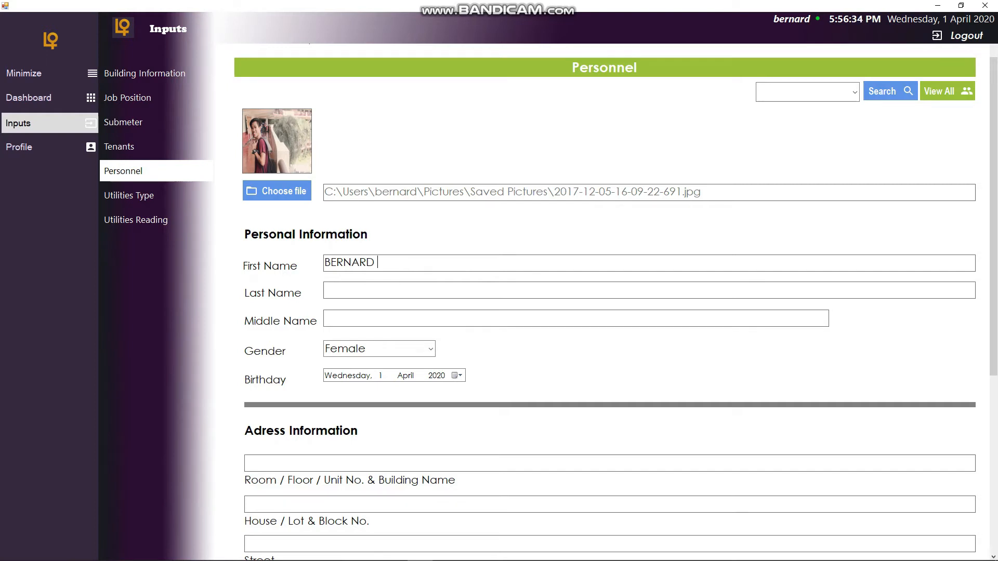
{"action": "type", "text": " PERSOPNN"}
{"action": "key", "text": "BackSpace"}
{"action": "key", "text": "BackSpace"}
{"action": "type", "text": "NE"}
{"action": "left_click", "coordinate": [378, 289]}
{"action": "type", "text": "BALANSAGNONE"}
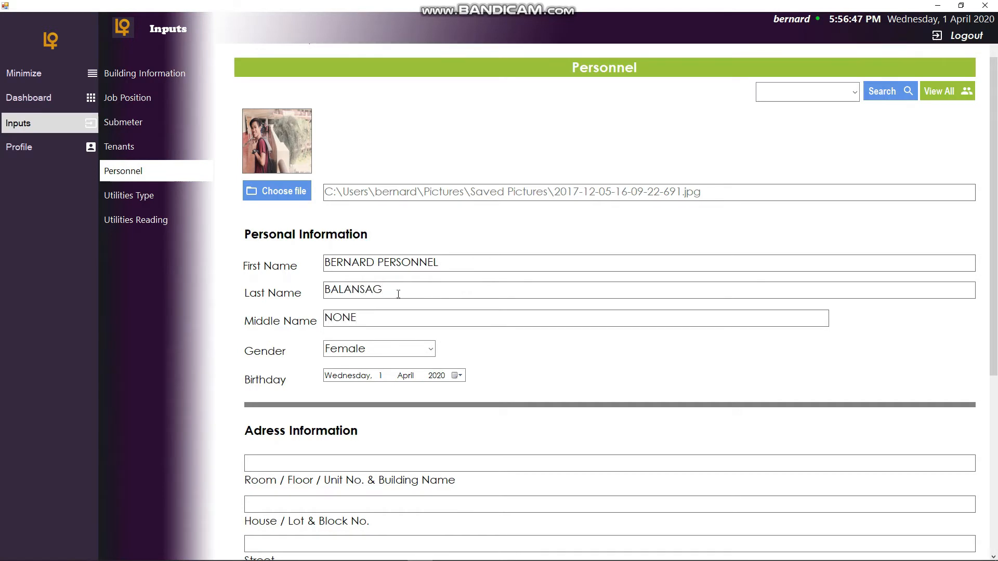
- Set the gender to Male and change the year of the birthday
{"action": "left_click", "coordinate": [430, 349]}
{"action": "left_click", "coordinate": [383, 363]}
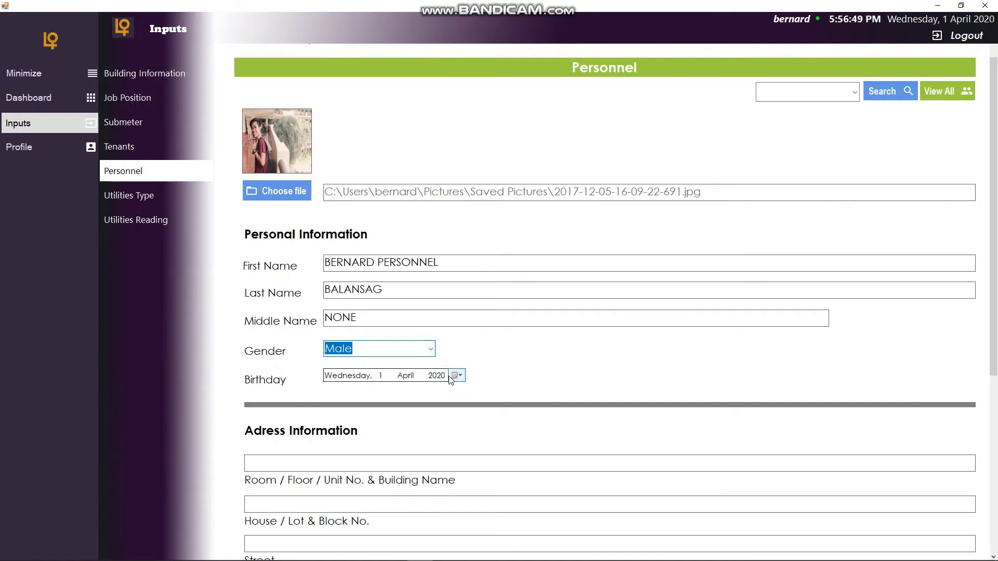
{"action": "scroll", "coordinate": [447, 377], "scroll_direction": "down", "scroll_amount": 2}
{"action": "left_click", "coordinate": [438, 252]}
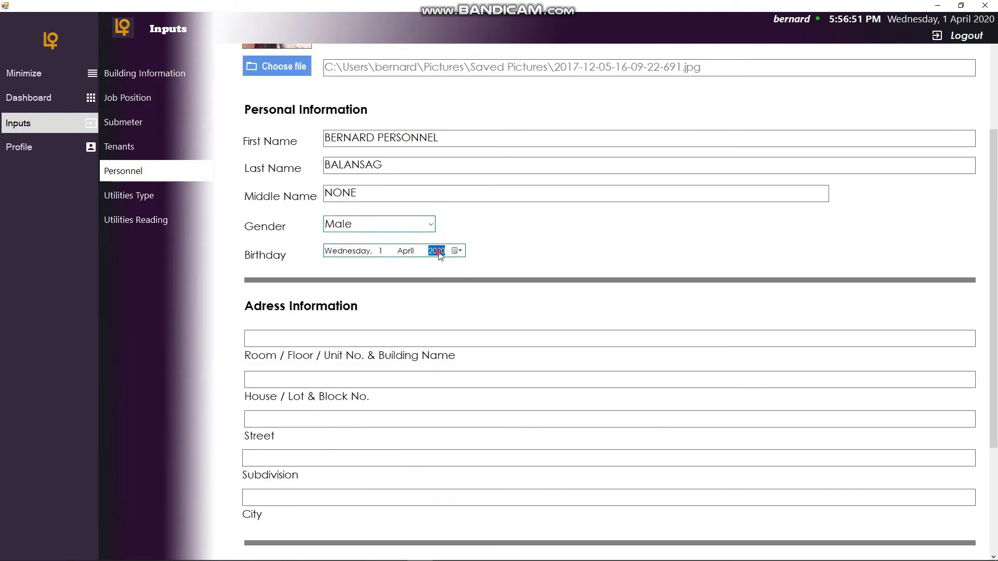
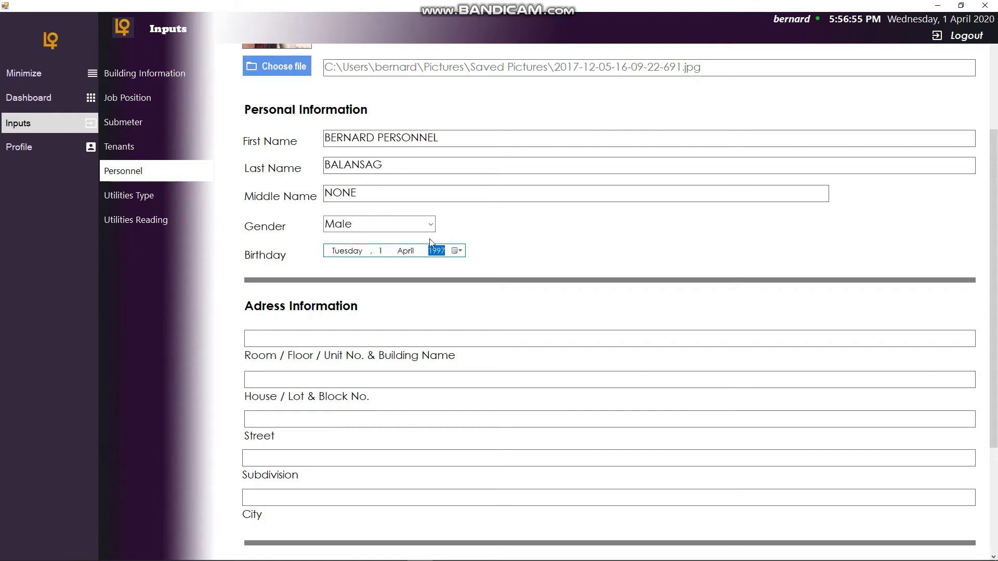
- Fill in the room/building name and the house/lot and block number of the personnel's address
{"action": "scroll", "coordinate": [398, 327], "scroll_direction": "down", "scroll_amount": 2}
{"action": "left_click", "coordinate": [332, 210]}
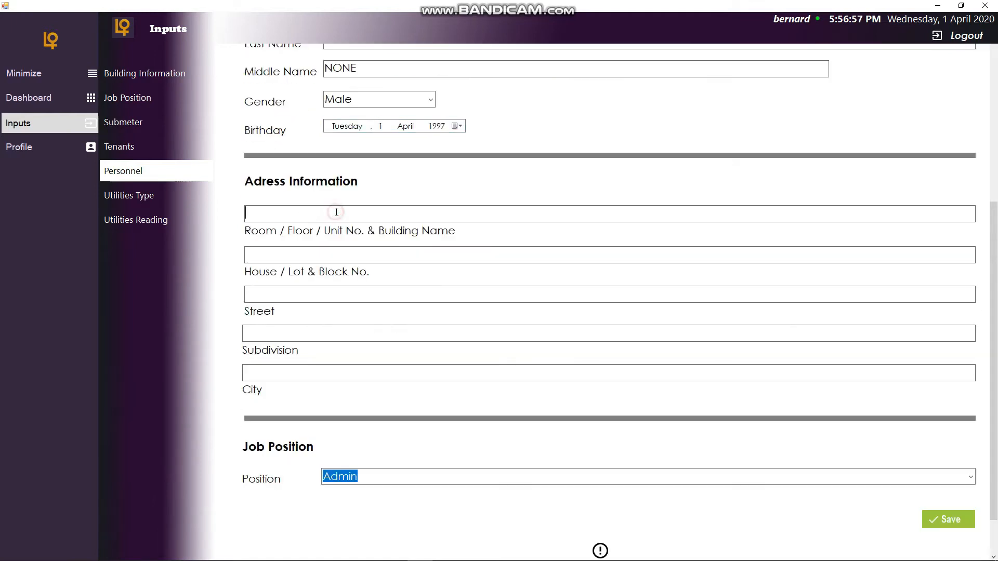
{"action": "type", "text": "BASEMENT 1"}
{"action": "left_click", "coordinate": [329, 256]}
{"action": "type", "text": "8747"}
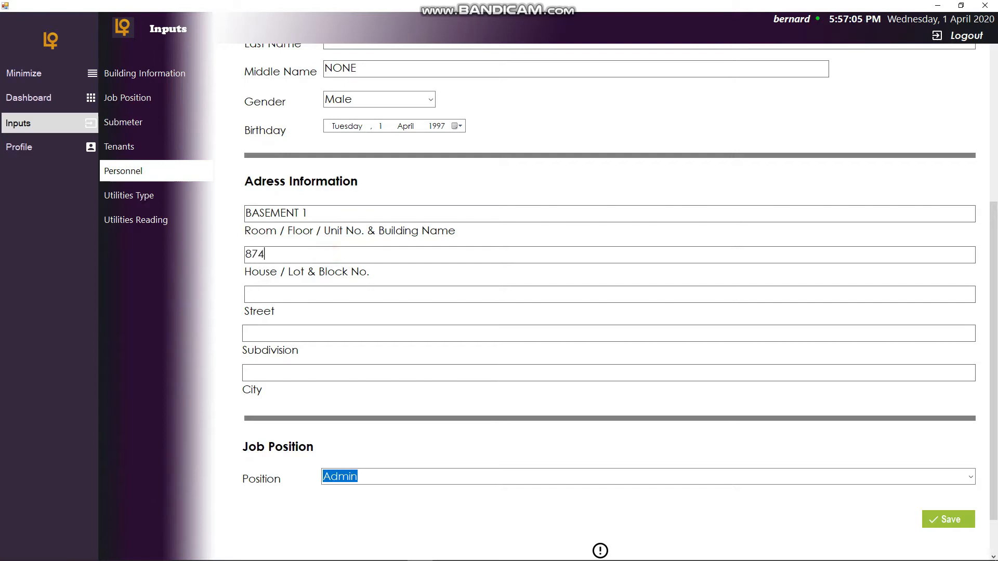
- Fill in the street, subdivision and city of the personnel's address
{"action": "left_click", "coordinate": [311, 291]}
{"action": "type", "text": "PASEO DEROA"}
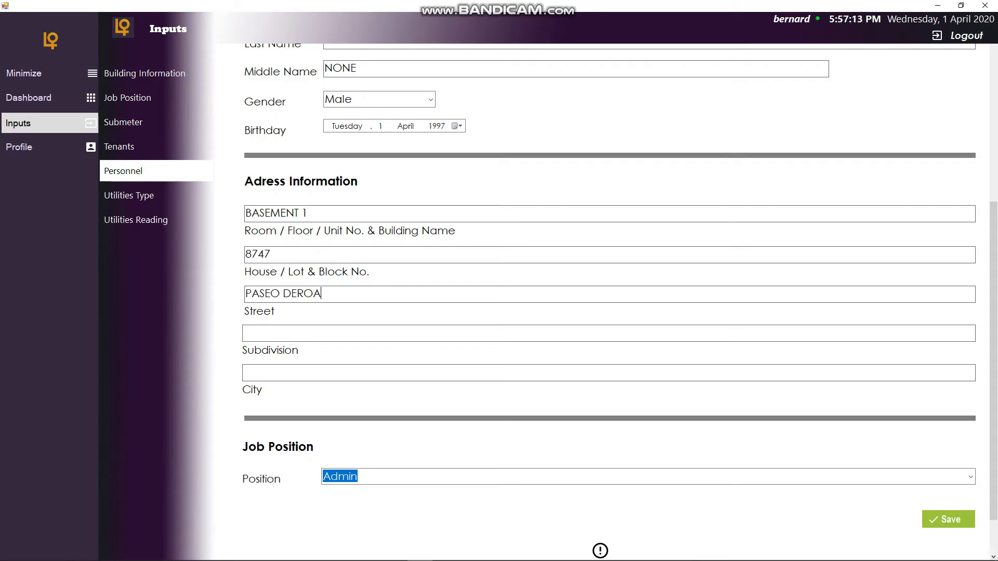
{"action": "type", "text": "ROXASLE"}
{"action": "key", "text": "BackSpace"}
{"action": "key", "text": "BackSpace"}
{"action": "type", "text": "BELAI"}
{"action": "type", "text": "AIR"}
{"action": "key", "text": "Tab"}
{"action": "type", "text": "MA"}
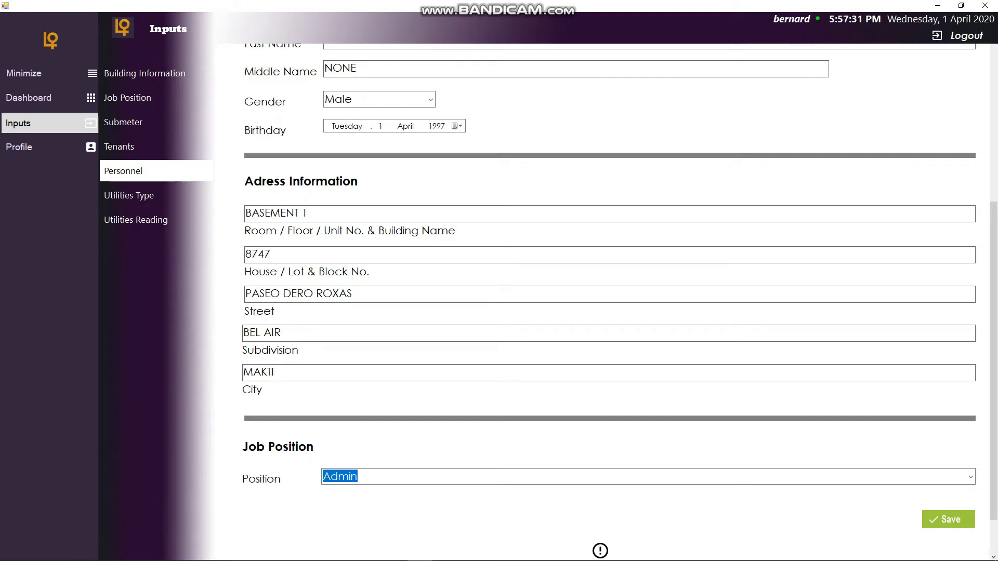
{"action": "type", "text": "KATO"}
- Set the job position to electrician and save the personnel record
{"action": "scroll", "coordinate": [546, 472], "scroll_direction": "down", "scroll_amount": 2}
{"action": "left_click", "coordinate": [967, 423]}
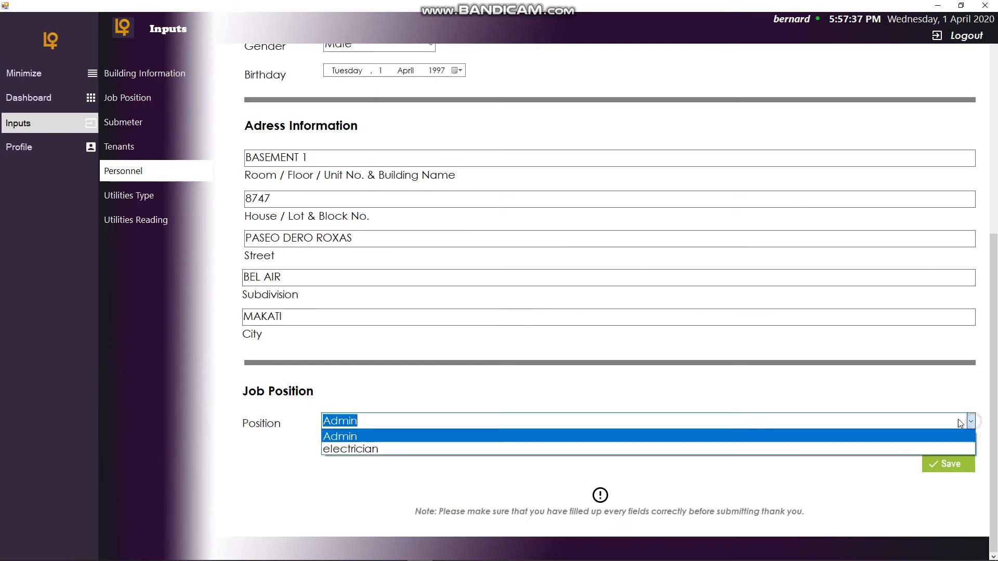
{"action": "left_click", "coordinate": [347, 450]}
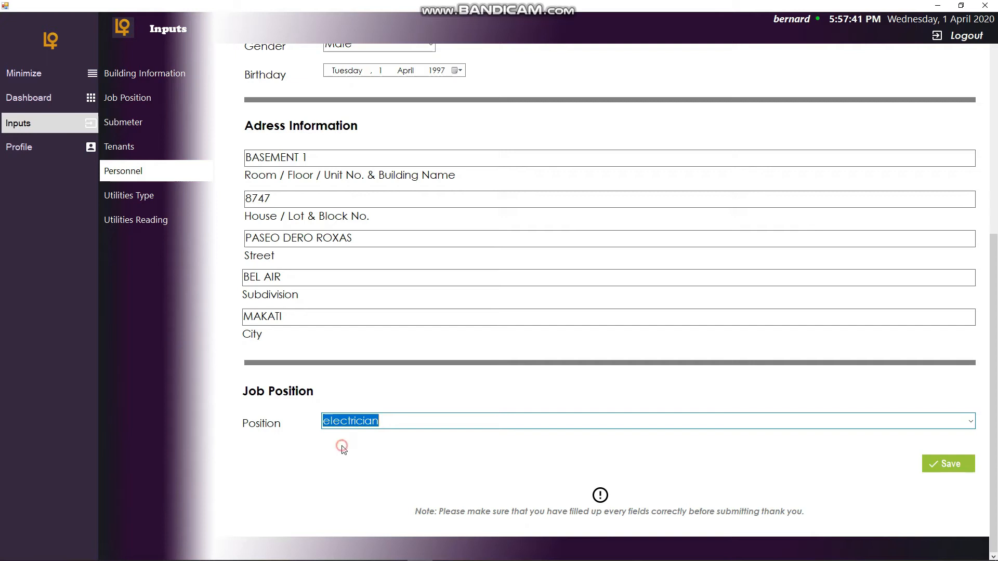
{"action": "left_click", "coordinate": [935, 464]}
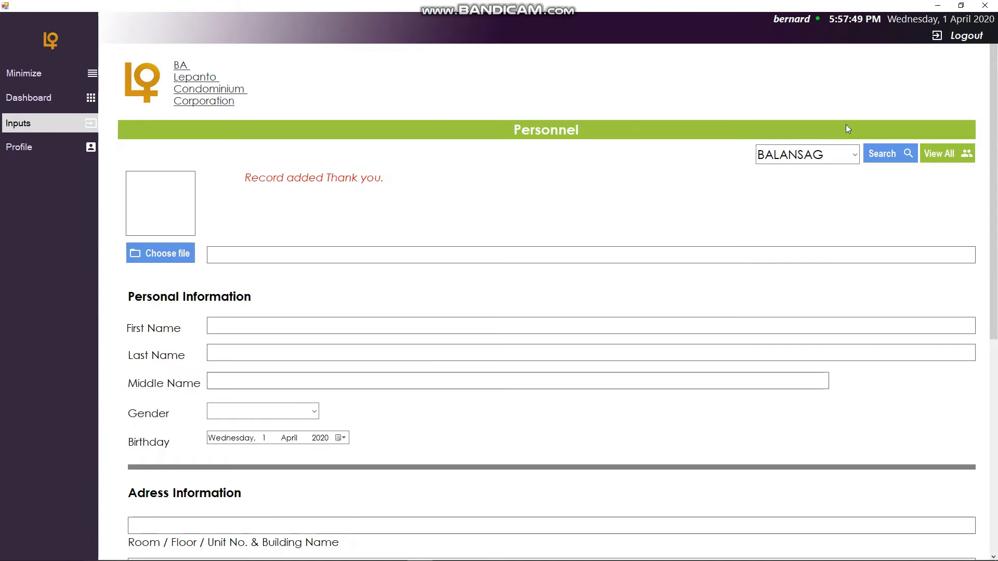
- View all personnel records, open the new record's details, and close the detail view
{"action": "left_click", "coordinate": [851, 154]}
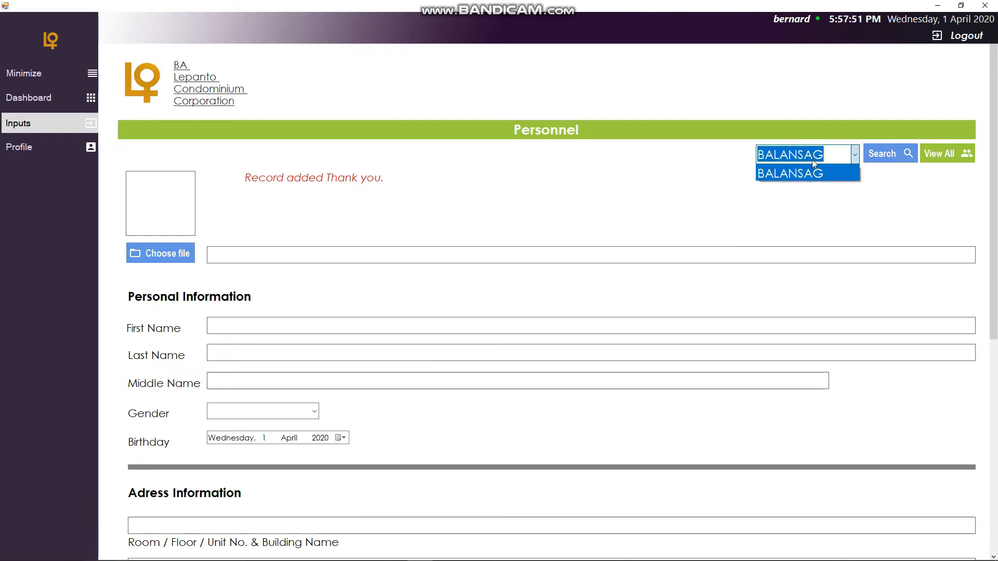
{"action": "left_click", "coordinate": [641, 205]}
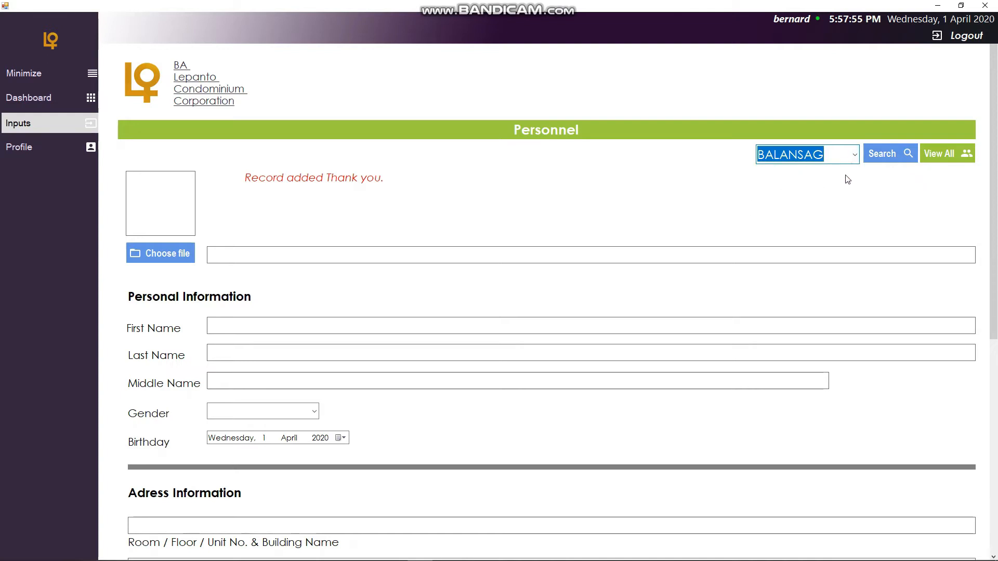
{"action": "left_click", "coordinate": [953, 160]}
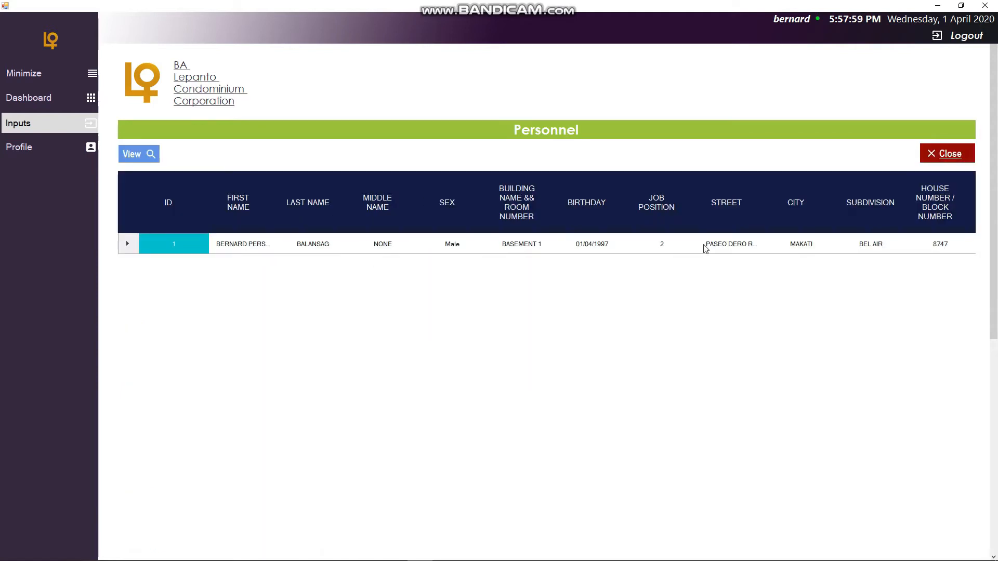
{"action": "left_click", "coordinate": [341, 244]}
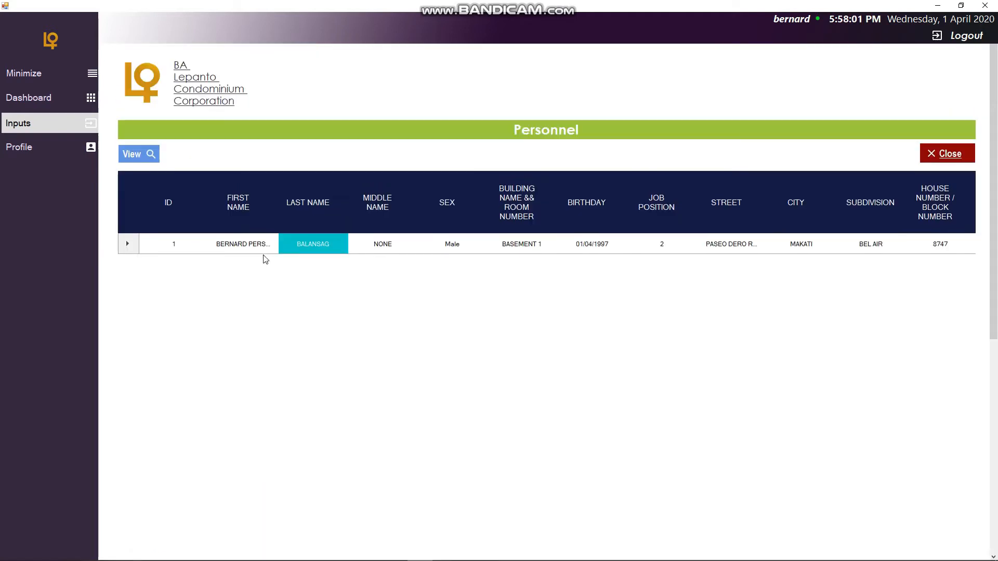
{"action": "left_click", "coordinate": [128, 244]}
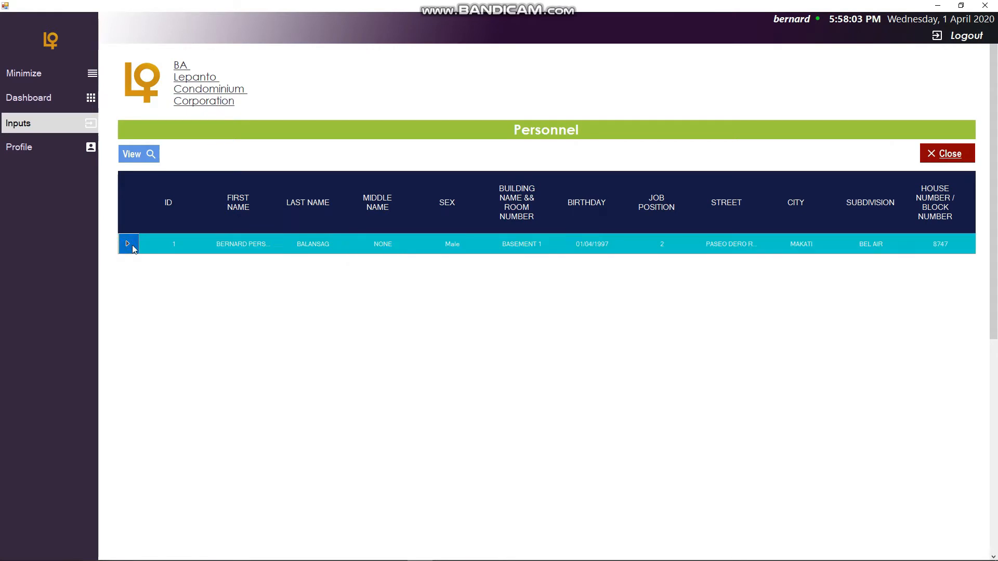
{"action": "left_click", "coordinate": [139, 155]}
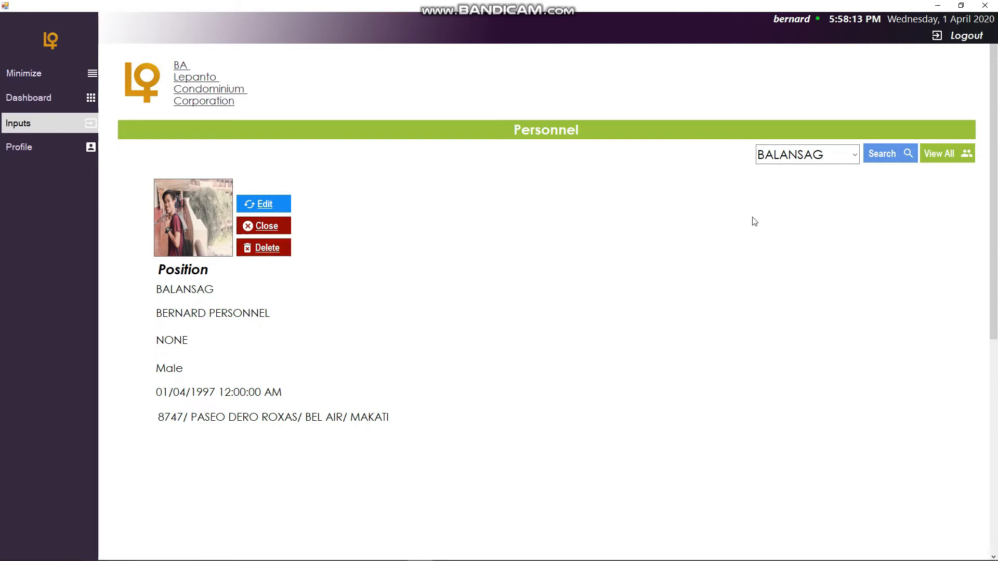
{"action": "left_click", "coordinate": [260, 230]}
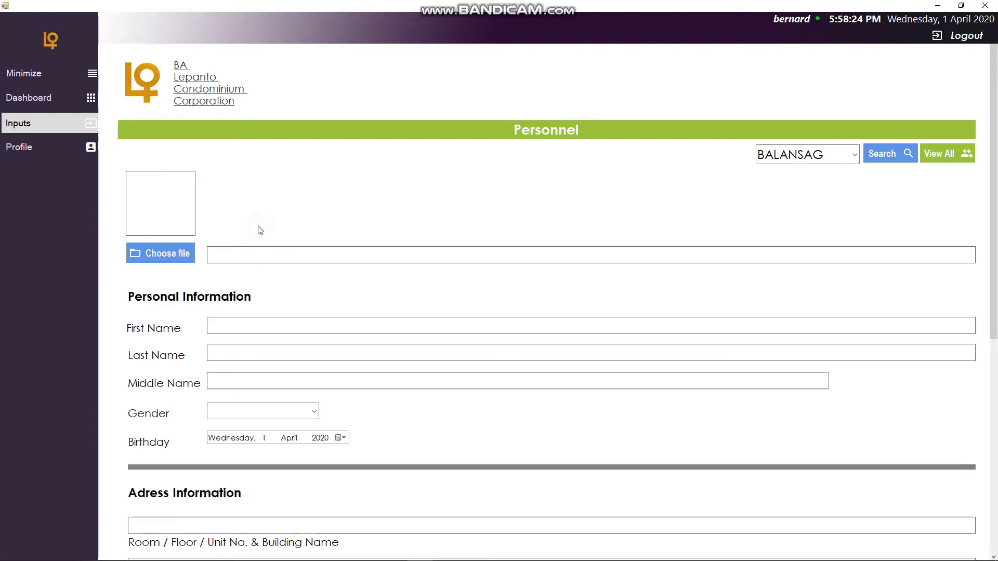
- Open the Utilities Type input form
{"action": "left_click", "coordinate": [61, 126]}
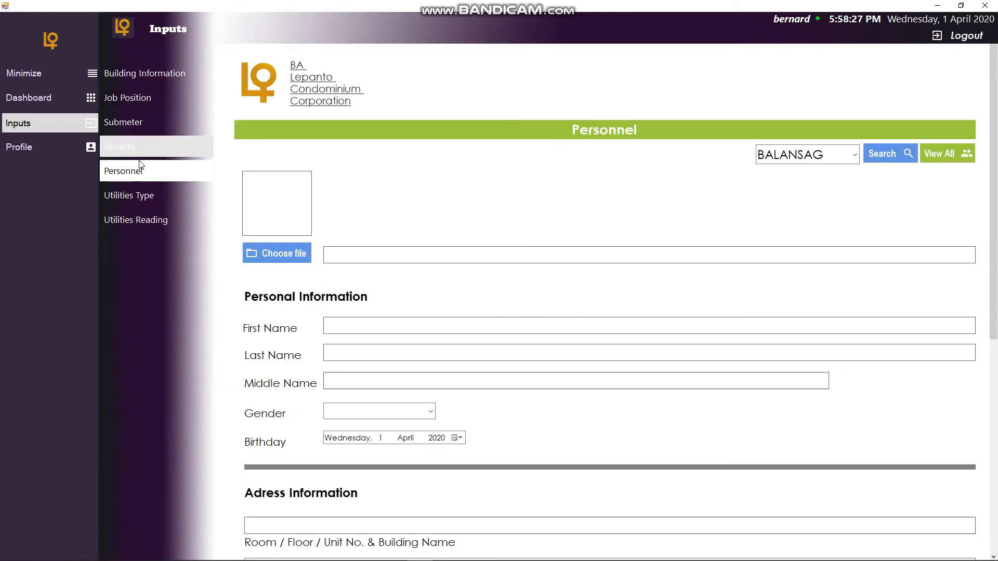
{"action": "left_click", "coordinate": [142, 202]}
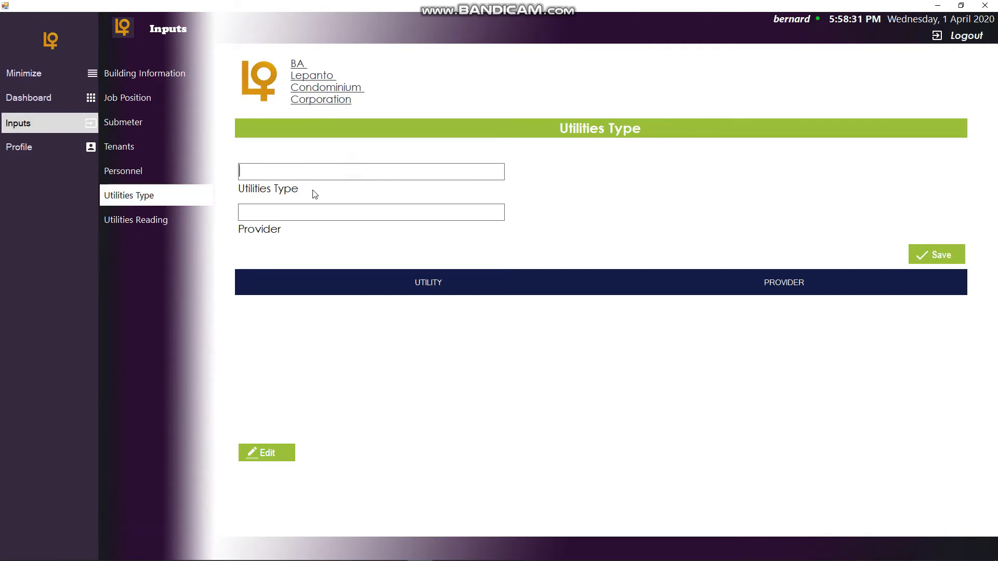
{"action": "left_click", "coordinate": [65, 124]}
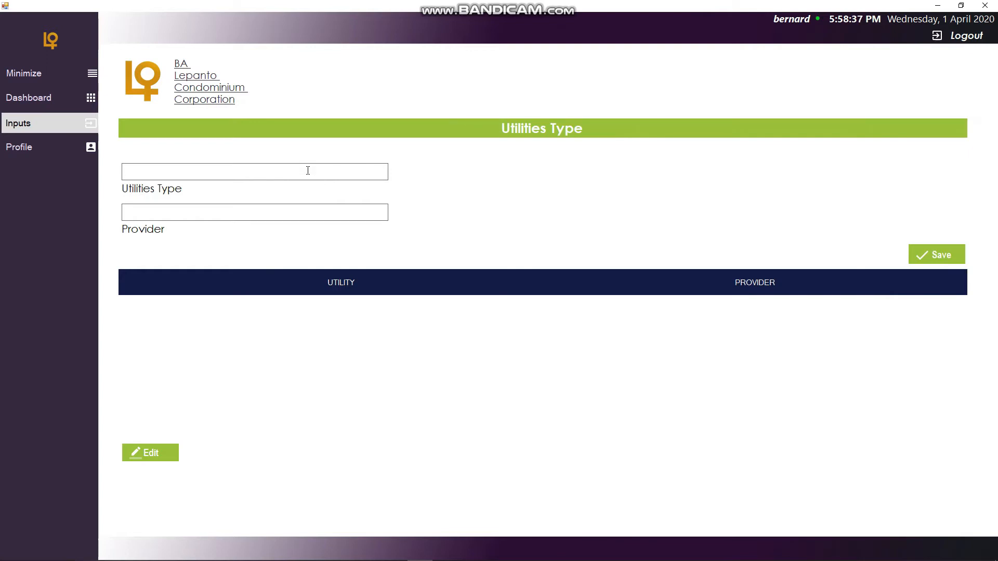
- Add a utility type water with provider maynilad and save it
{"action": "type", "text": "wter"}
{"action": "key", "text": "BackSpace"}
{"action": "type", "text": "ater"}
{"action": "key", "text": "Tab"}
{"action": "type", "text": "maynilad"}
{"action": "left_click", "coordinate": [934, 262]}
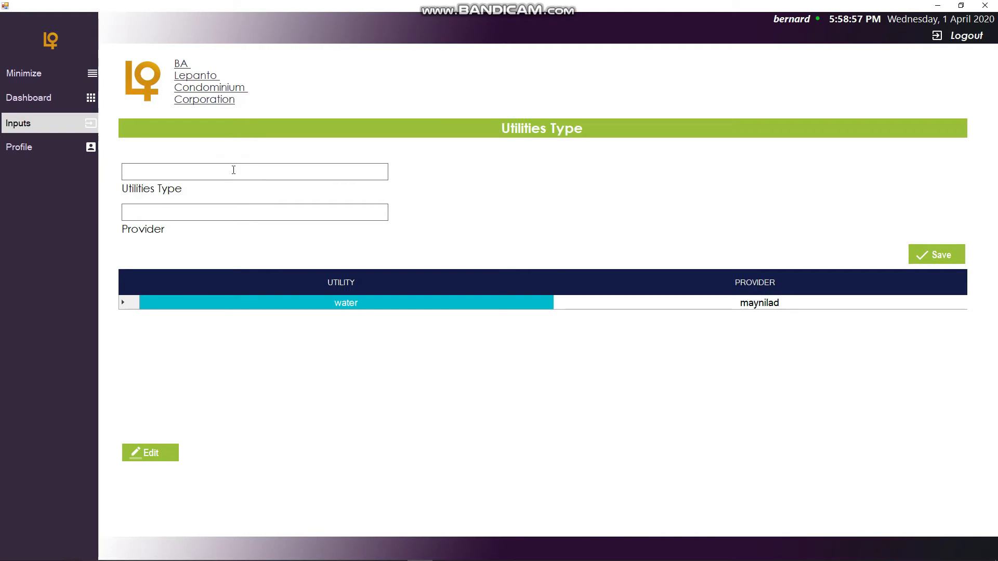
- Add a utility type electricity with provider meralco and save it
{"action": "type", "text": "electricity"}
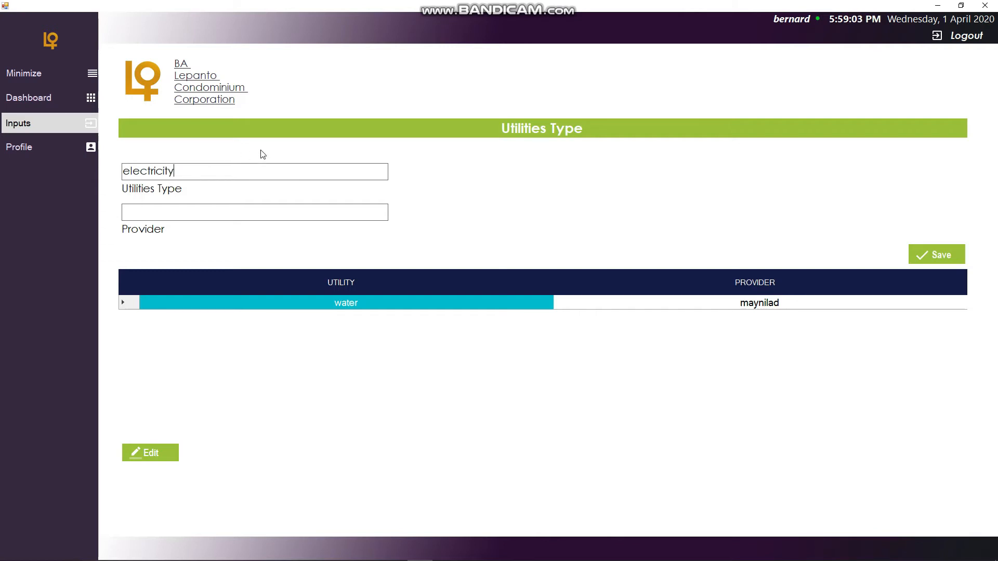
{"action": "left_click", "coordinate": [243, 219]}
{"action": "type", "text": "meralco"}
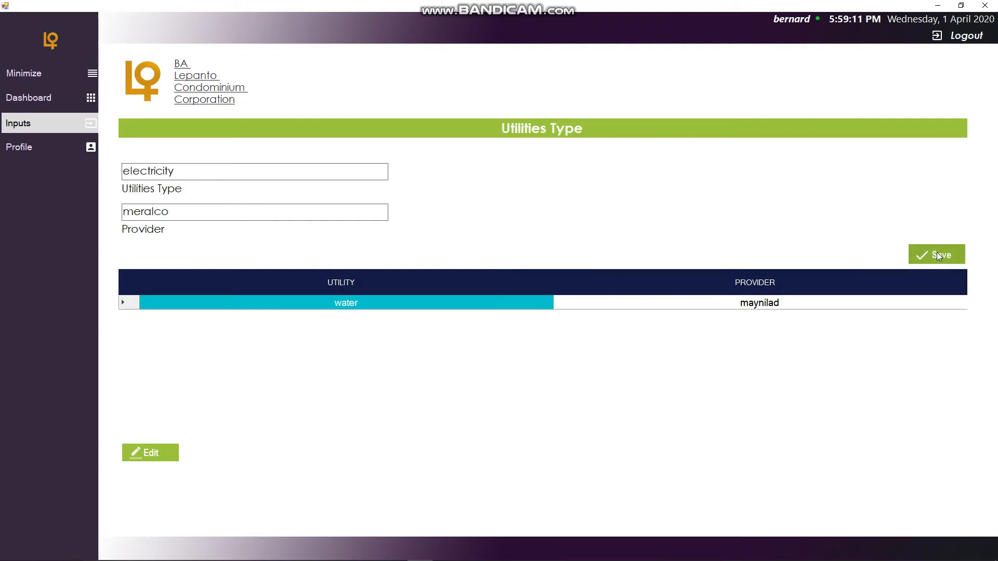
{"action": "left_click", "coordinate": [939, 255]}
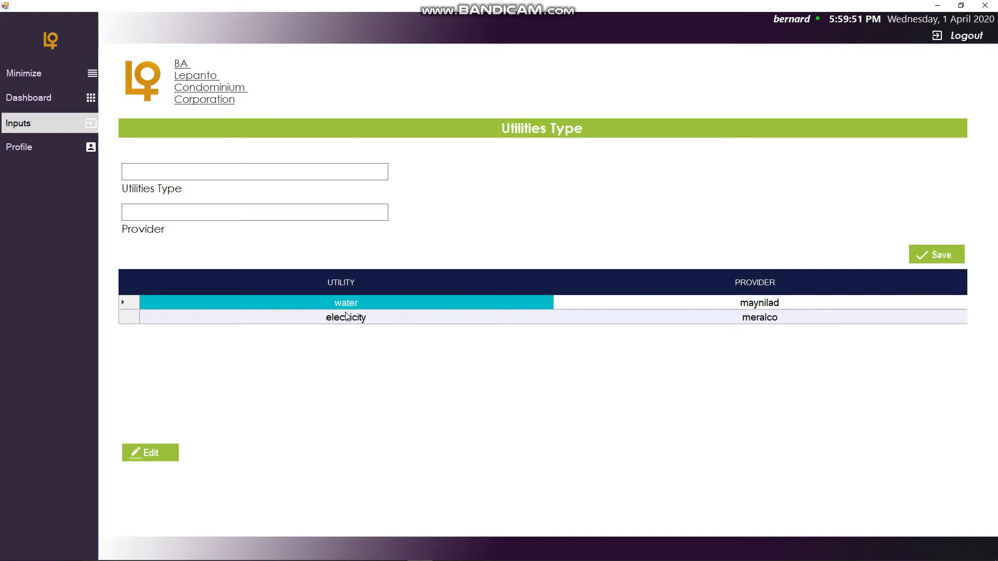
- Open the Utilities Reading input form and collapse the navigation sidebar
{"action": "left_click", "coordinate": [79, 125]}
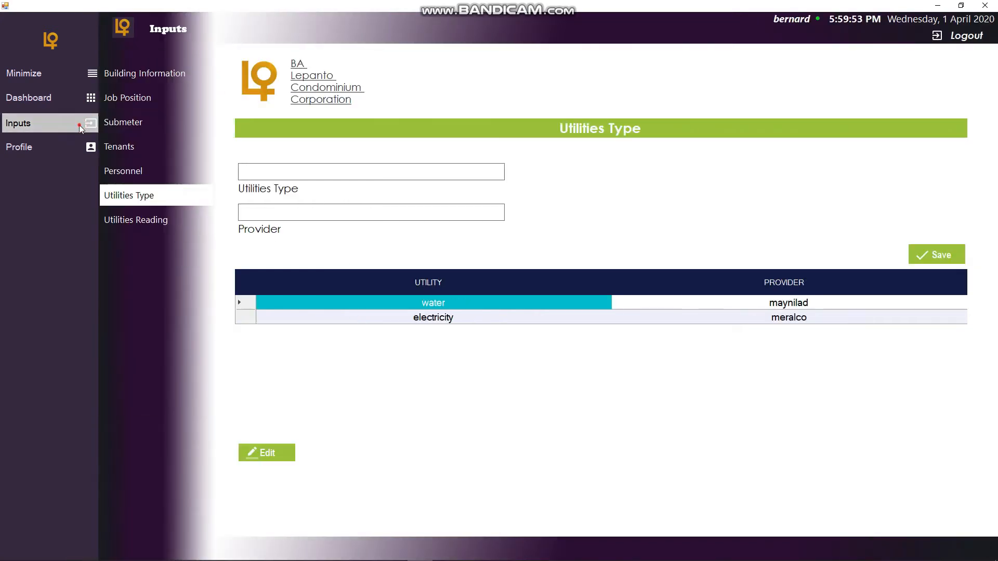
{"action": "left_click", "coordinate": [79, 124]}
{"action": "left_click", "coordinate": [74, 124]}
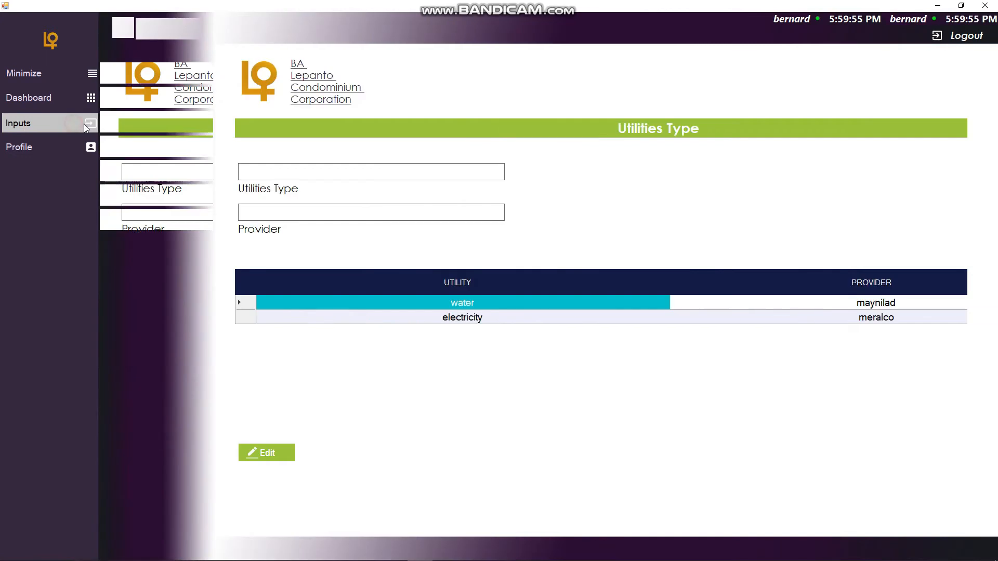
{"action": "left_click", "coordinate": [172, 223]}
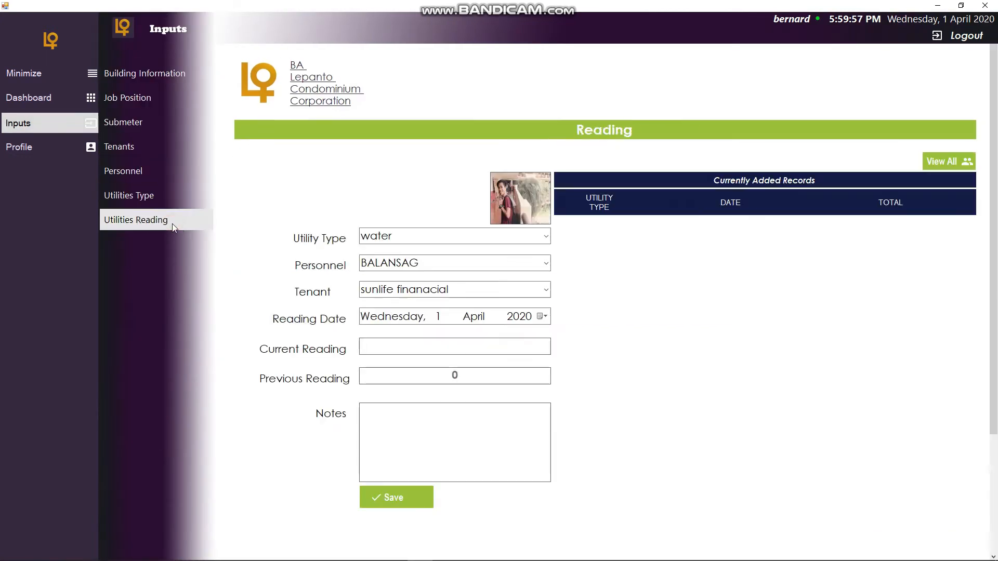
{"action": "left_click", "coordinate": [82, 128]}
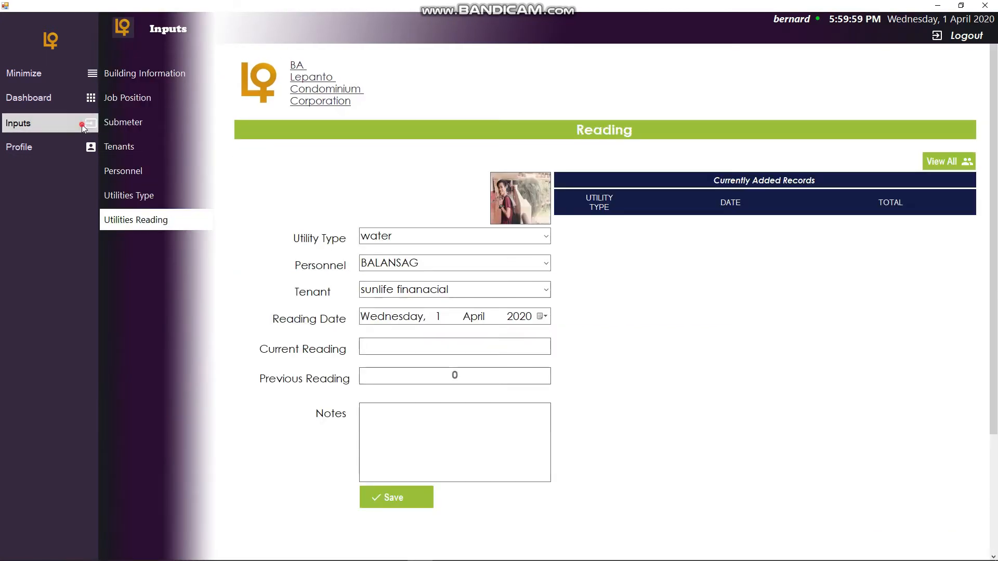
{"action": "left_click", "coordinate": [92, 75]}
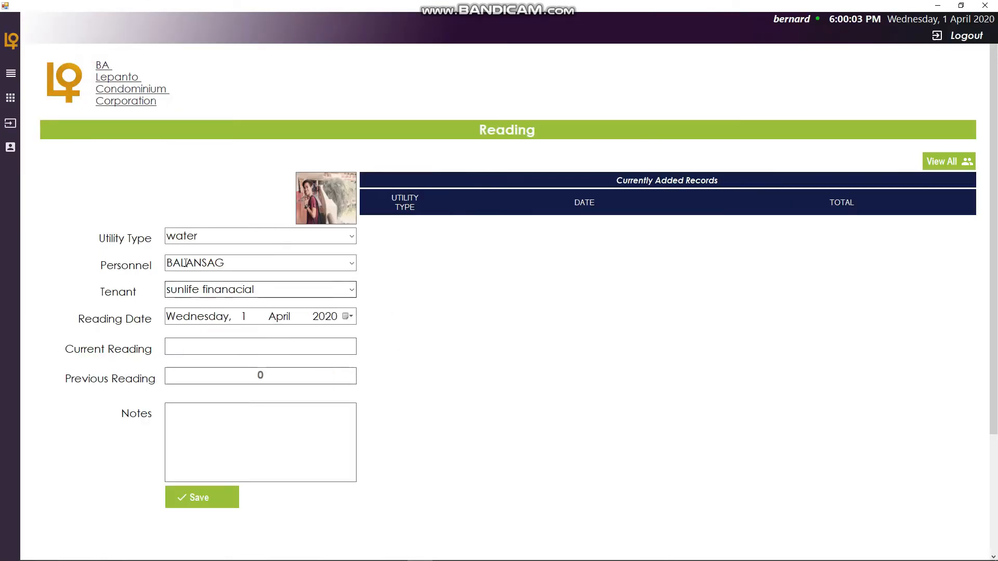
- Choose water as the utility type, BALANSAG as personnel and sunlife finanacial as tenant for the reading
{"action": "scroll", "coordinate": [355, 241], "scroll_direction": "down", "scroll_amount": 1}
{"action": "left_click", "coordinate": [352, 236]}
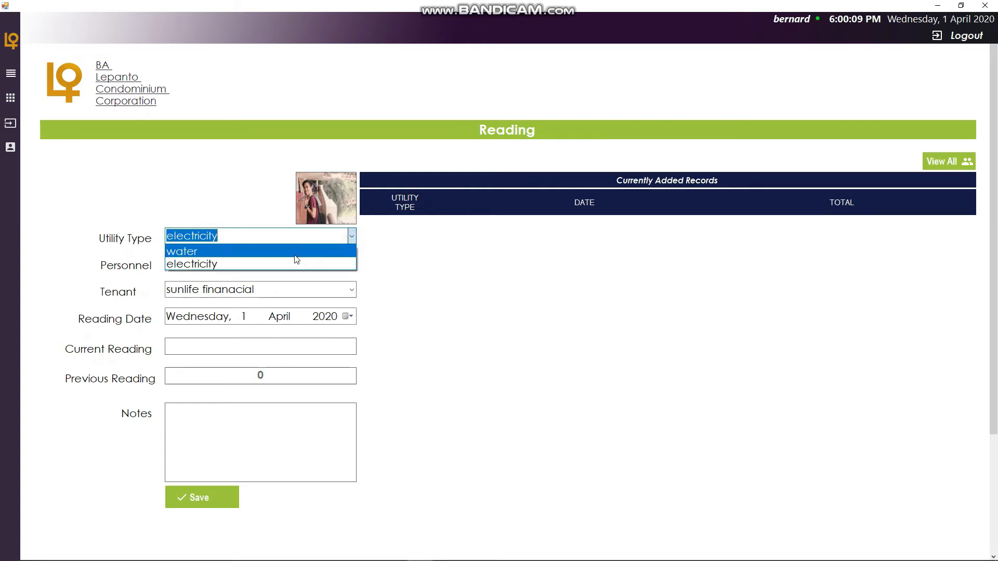
{"action": "left_click", "coordinate": [298, 254]}
{"action": "left_click", "coordinate": [280, 262]}
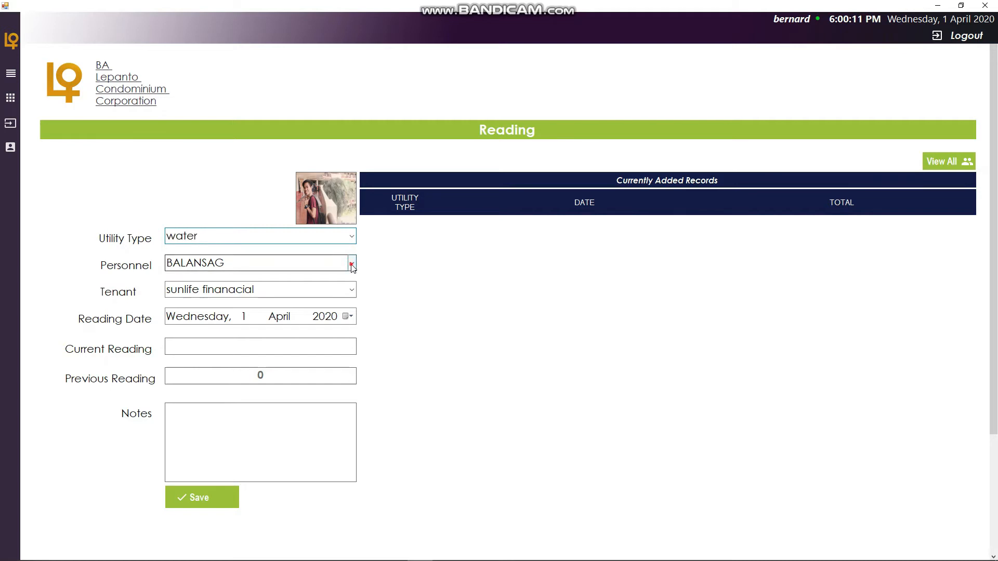
{"action": "left_click", "coordinate": [281, 279]}
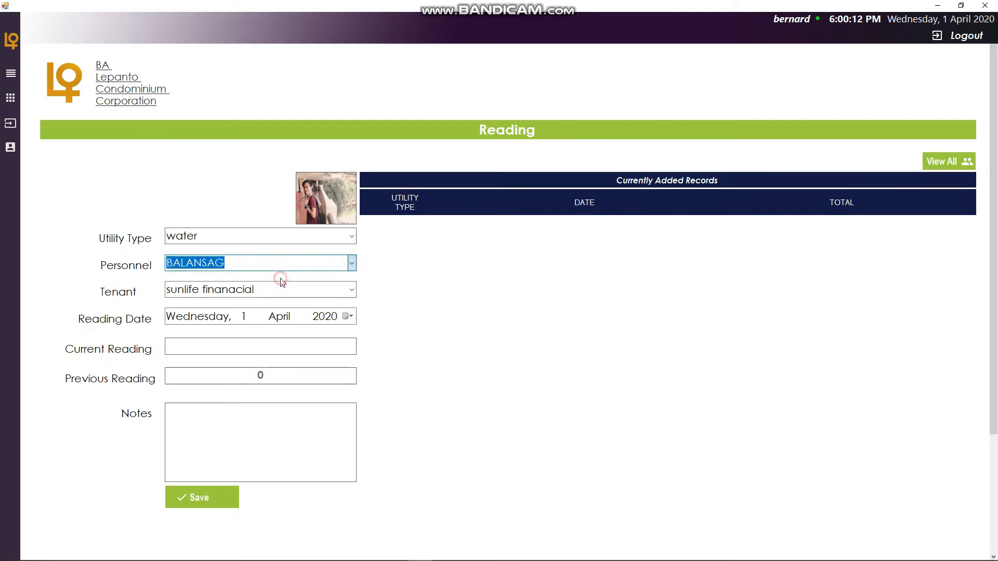
{"action": "left_click", "coordinate": [353, 291]}
{"action": "left_click", "coordinate": [353, 291]}
{"action": "left_click", "coordinate": [353, 292]}
{"action": "left_click", "coordinate": [350, 291]}
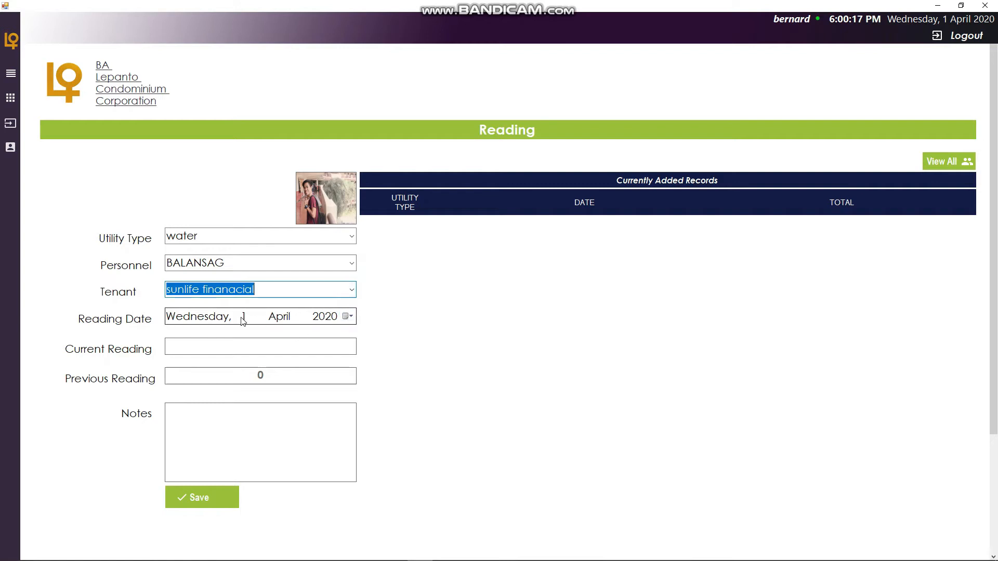
- Set the reading date to Sunday, 1 March 2020 and the current reading to 100
{"action": "left_click", "coordinate": [348, 317]}
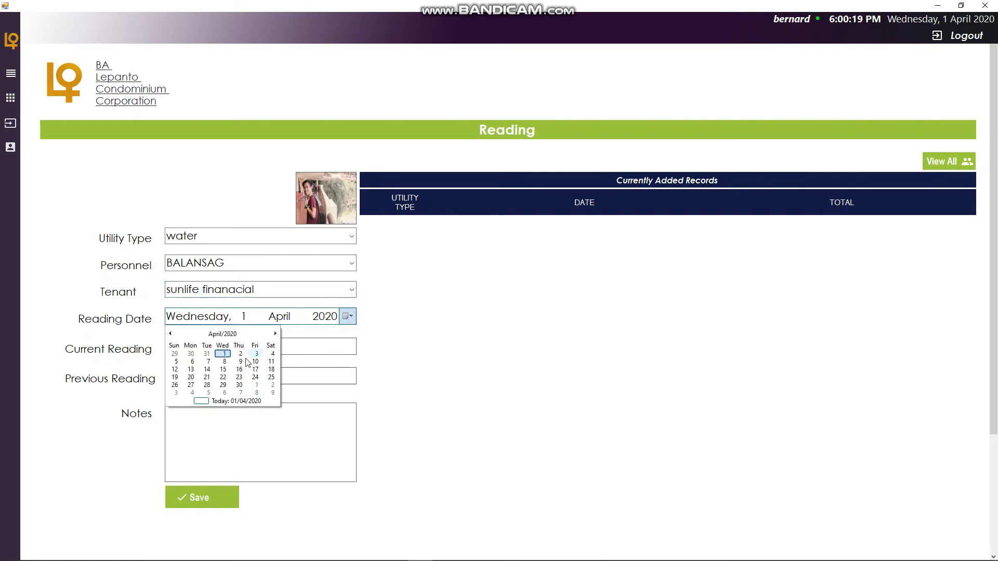
{"action": "left_click", "coordinate": [171, 334]}
{"action": "left_click", "coordinate": [174, 362]}
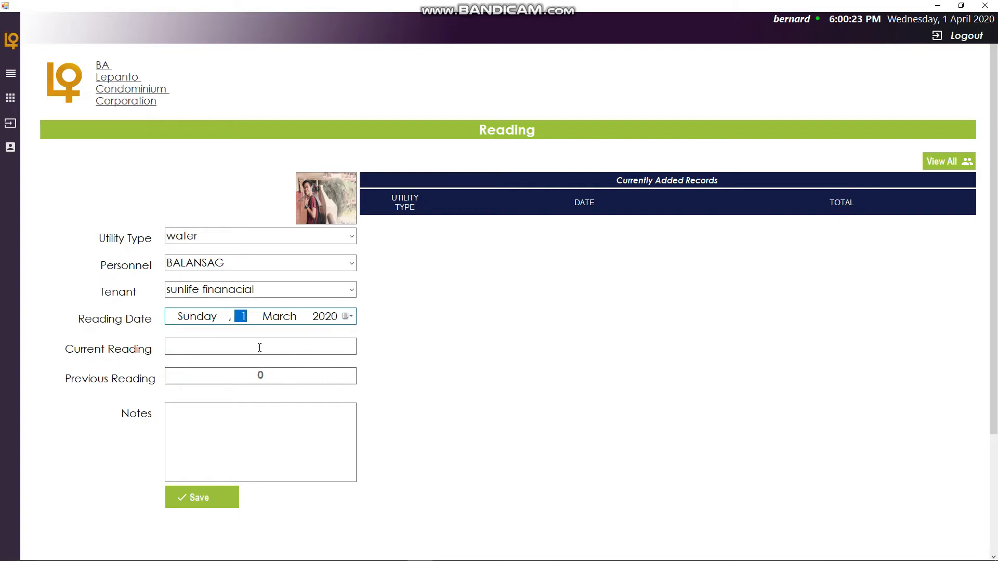
{"action": "left_click", "coordinate": [271, 350]}
{"action": "type", "text": "100"}
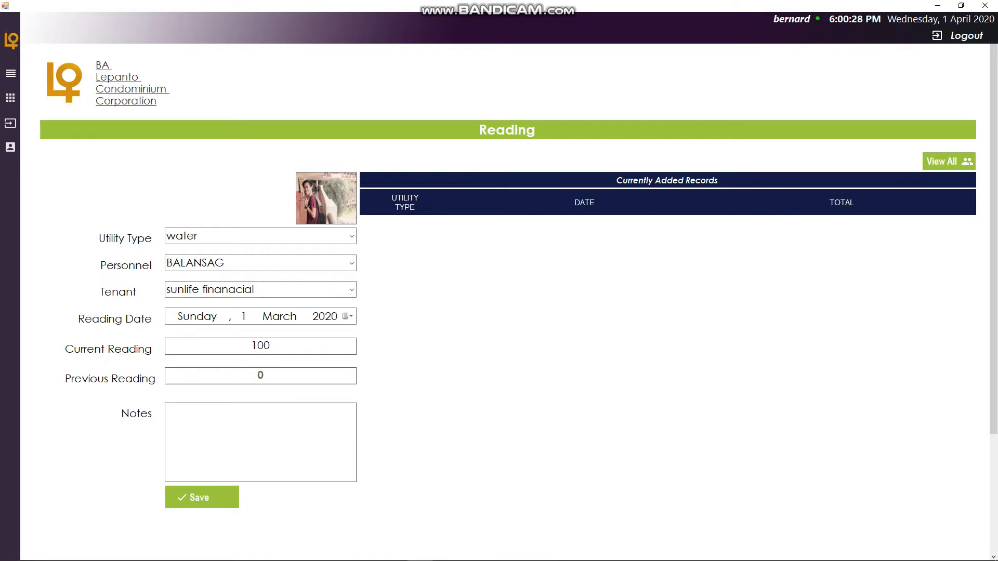
{"action": "key", "text": "BackSpace"}
{"action": "key", "text": "BackSpace"}
{"action": "type", "text": "100"}
- Enter the note starting and save the utility reading
{"action": "left_click", "coordinate": [255, 428]}
{"action": "type", "text": "sta"}
{"action": "left_click", "coordinate": [209, 502]}
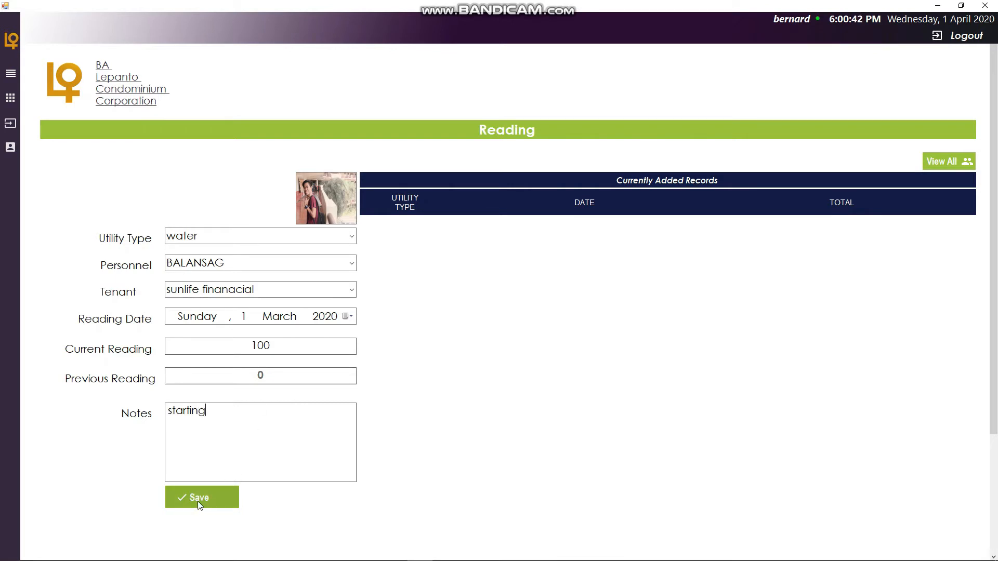
{"action": "left_click", "coordinate": [198, 501]}
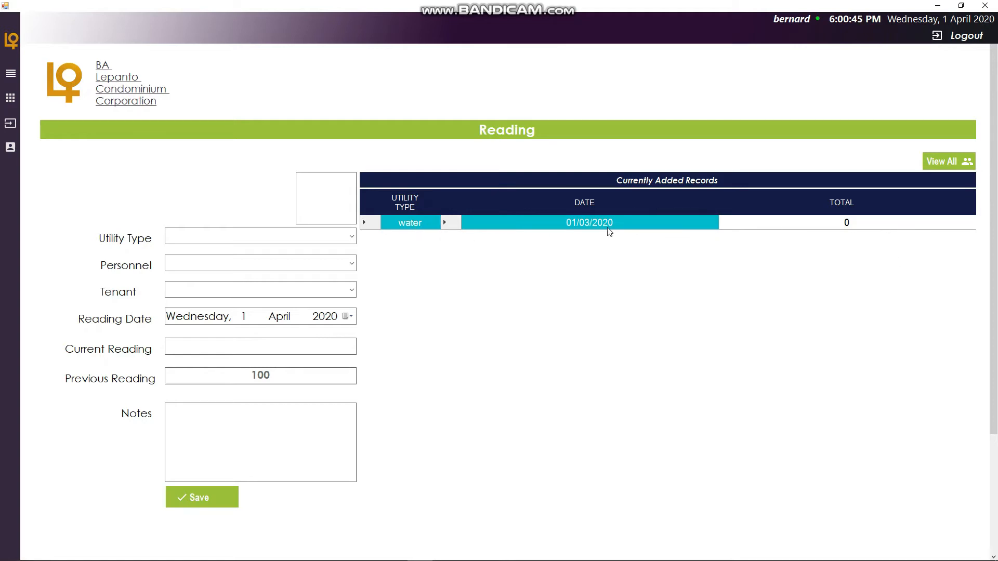
- View all reading reports, switch the utility type filter to electricity and back to water, then close the report
{"action": "left_click", "coordinate": [945, 161]}
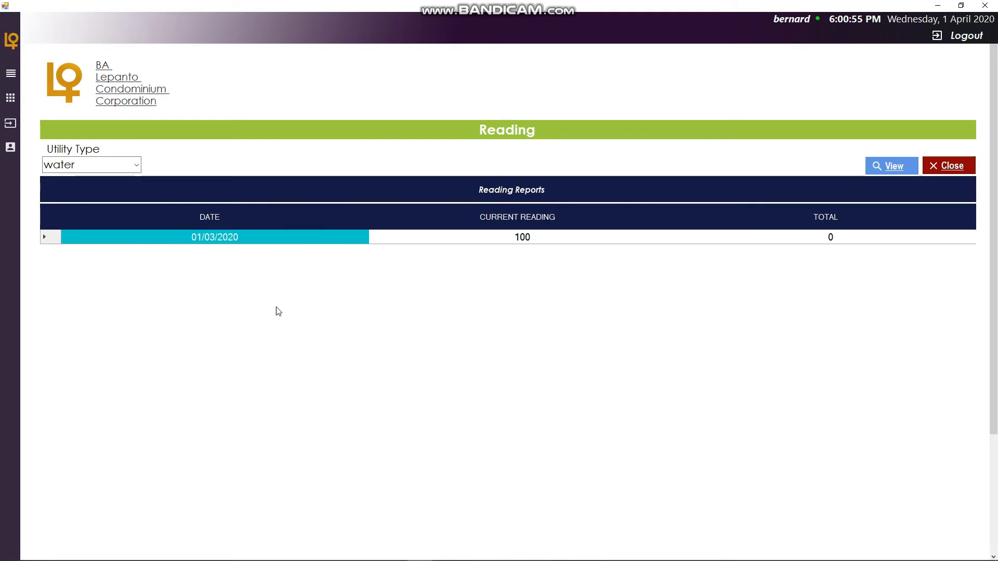
{"action": "left_click", "coordinate": [136, 165]}
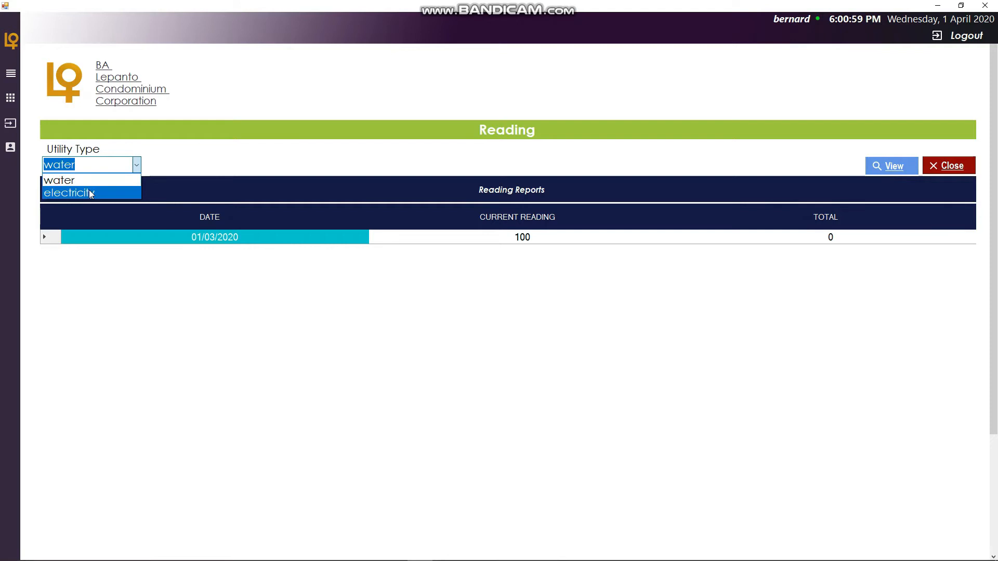
{"action": "left_click", "coordinate": [89, 191]}
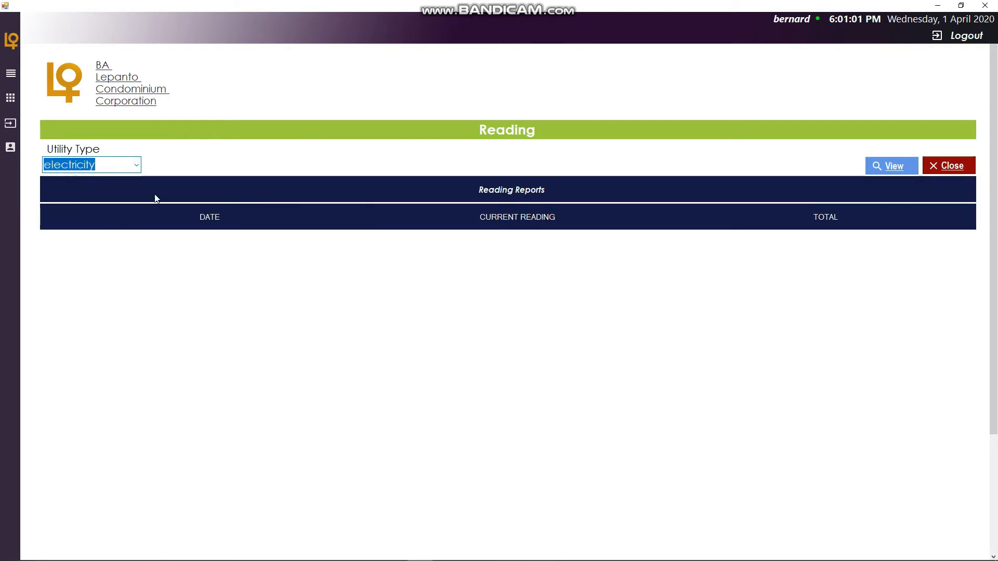
{"action": "left_click", "coordinate": [136, 165]}
{"action": "left_click", "coordinate": [103, 182]}
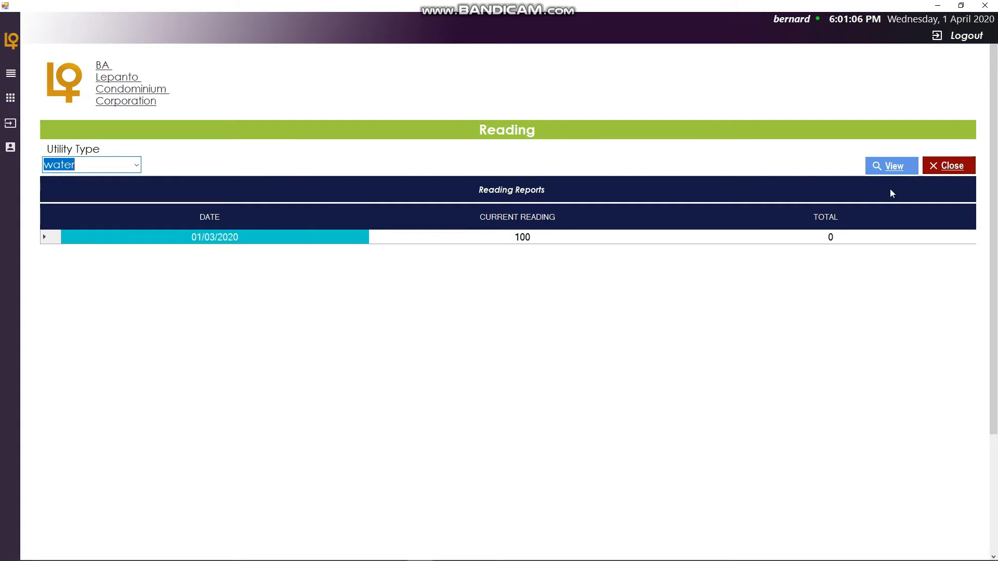
{"action": "left_click", "coordinate": [948, 165]}
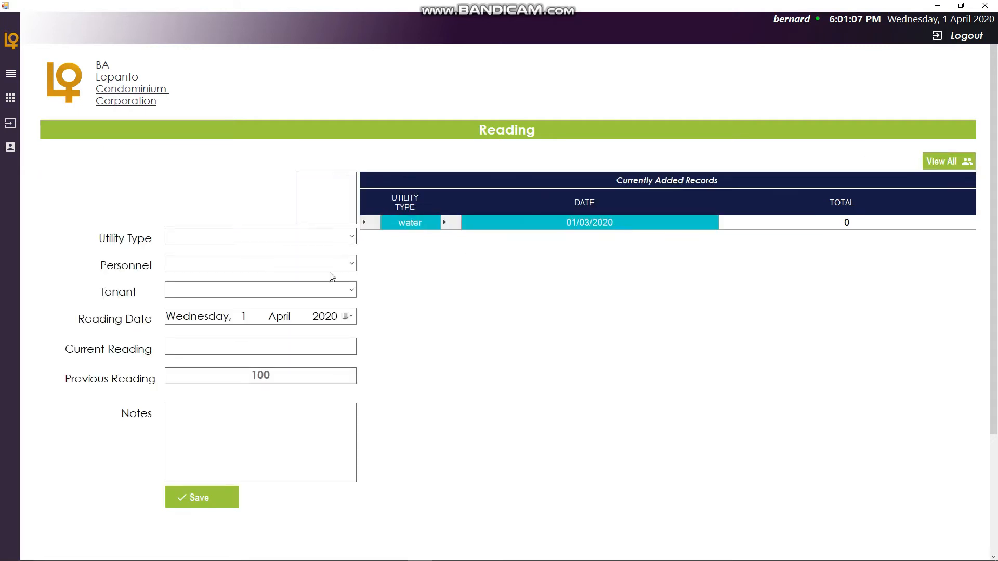
- Start a new reading with water utility type, BALANSAG personnel and sunlife finanacial tenant
{"action": "left_click", "coordinate": [352, 236]}
{"action": "left_click", "coordinate": [286, 252]}
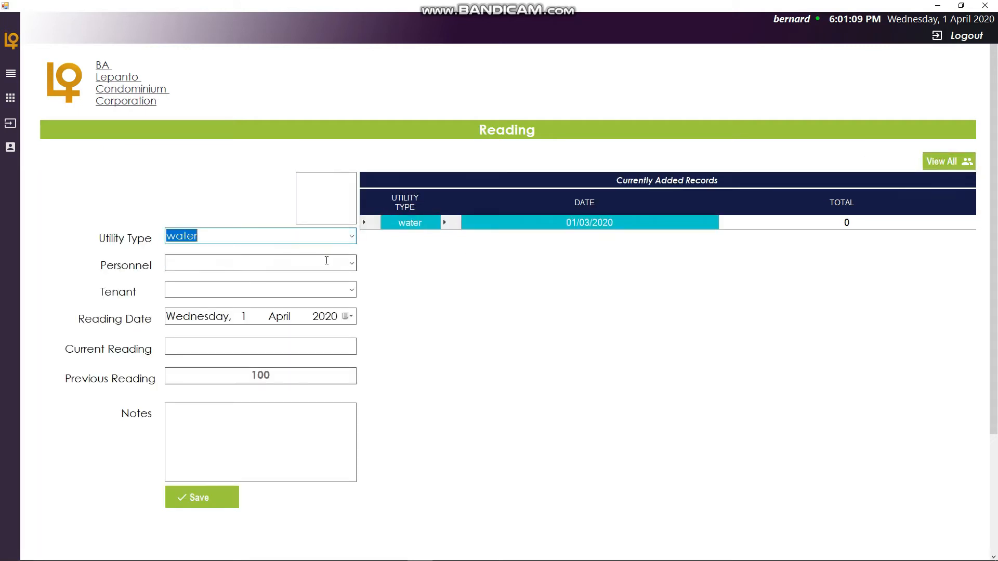
{"action": "left_click", "coordinate": [351, 266]}
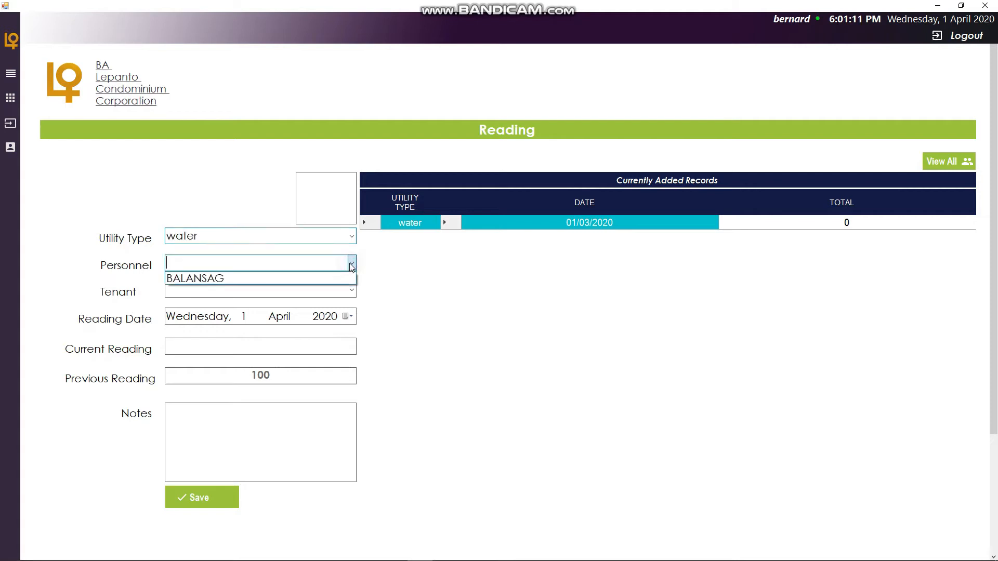
{"action": "left_click", "coordinate": [307, 278]}
{"action": "left_click", "coordinate": [262, 288]}
{"action": "left_click", "coordinate": [352, 290]}
{"action": "left_click", "coordinate": [293, 304]}
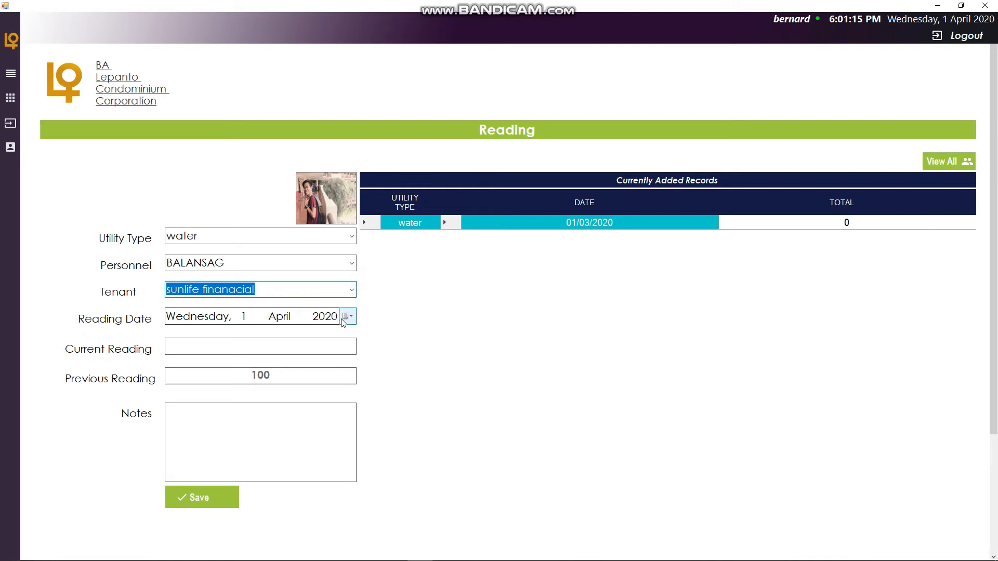
- Set the reading date to Monday, 2 March 2020, the current reading to 300, and save the reading
{"action": "left_click", "coordinate": [346, 316]}
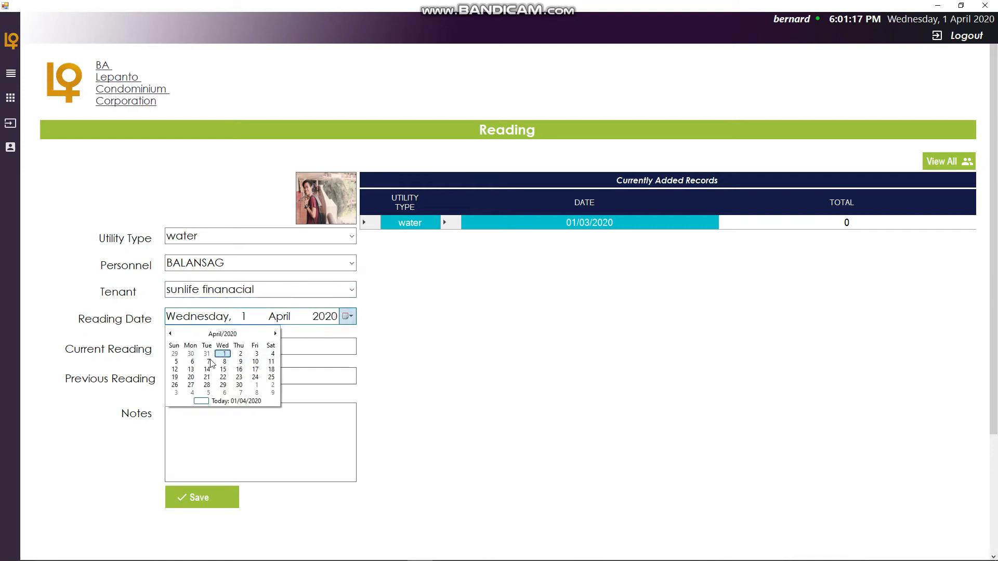
{"action": "left_click", "coordinate": [170, 334]}
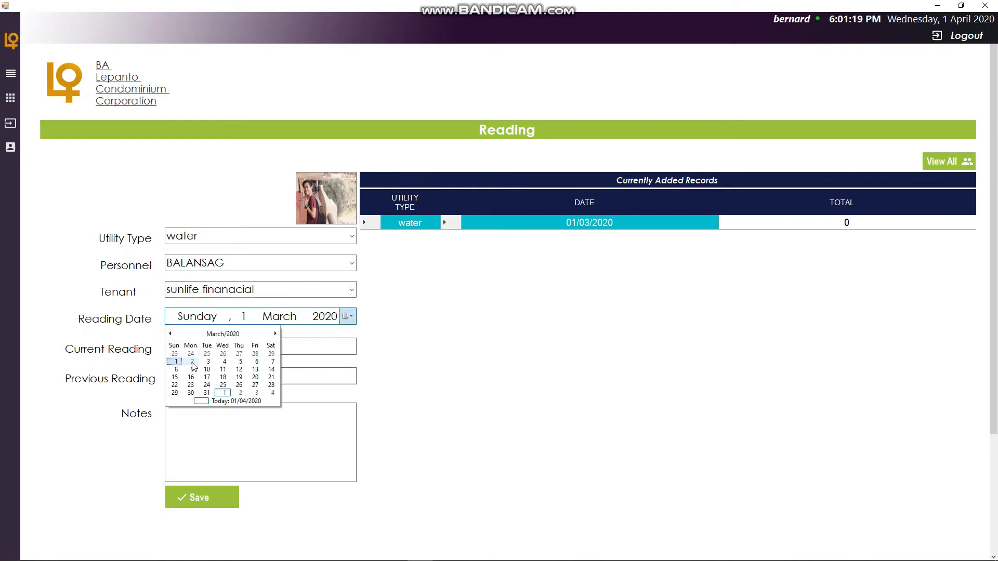
{"action": "left_click", "coordinate": [192, 361]}
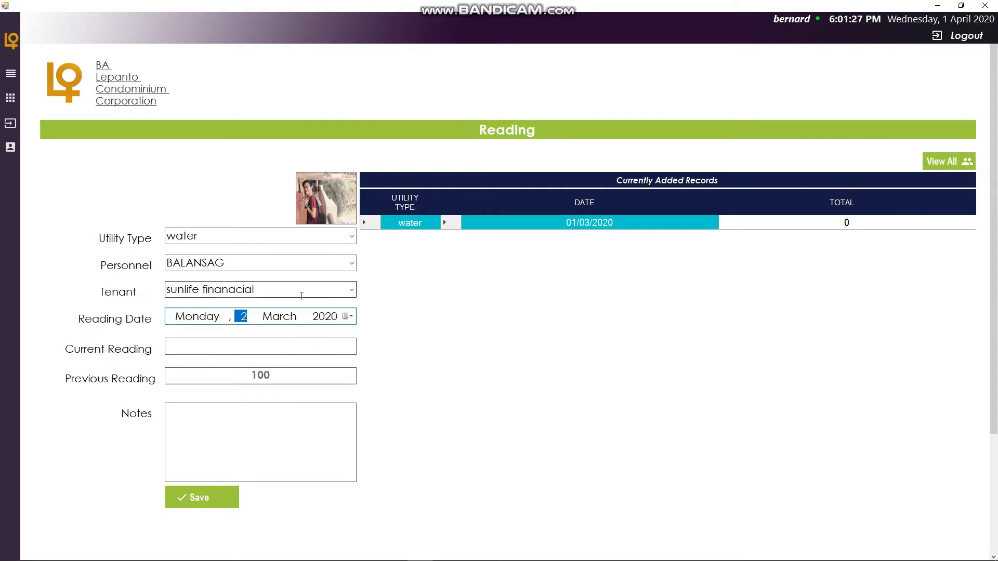
{"action": "left_click", "coordinate": [274, 349]}
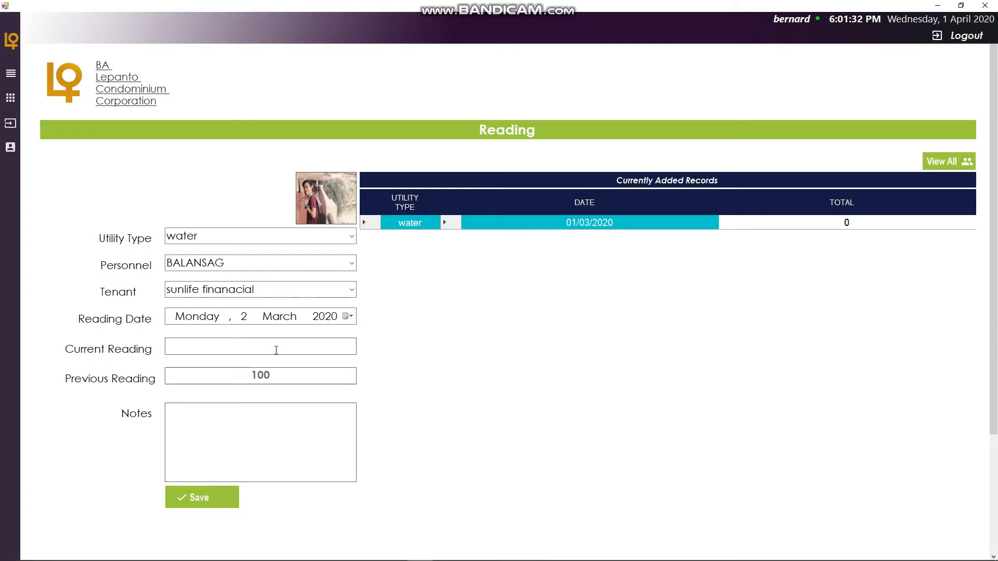
{"action": "type", "text": "300"}
{"action": "left_click", "coordinate": [267, 422]}
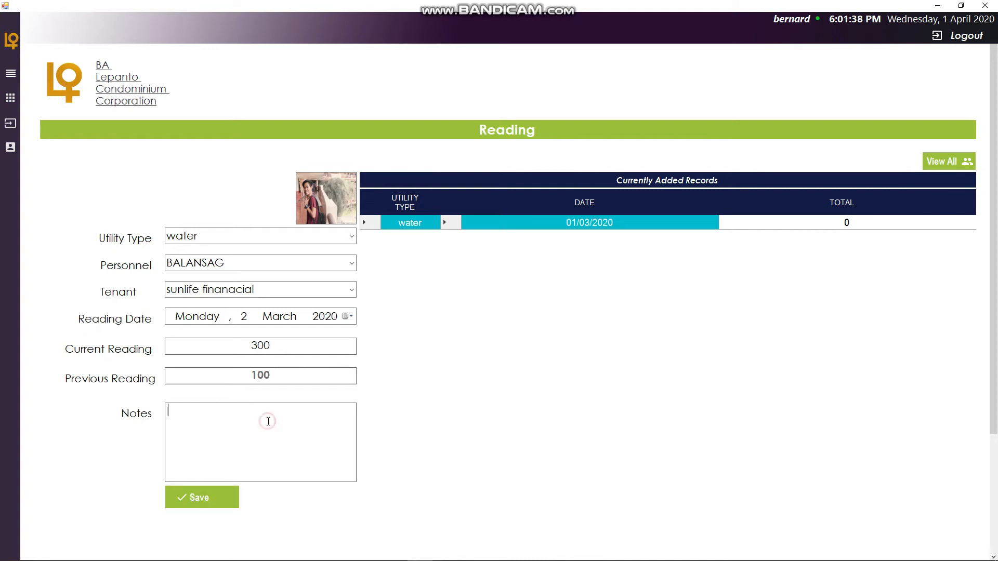
{"action": "left_click", "coordinate": [206, 498]}
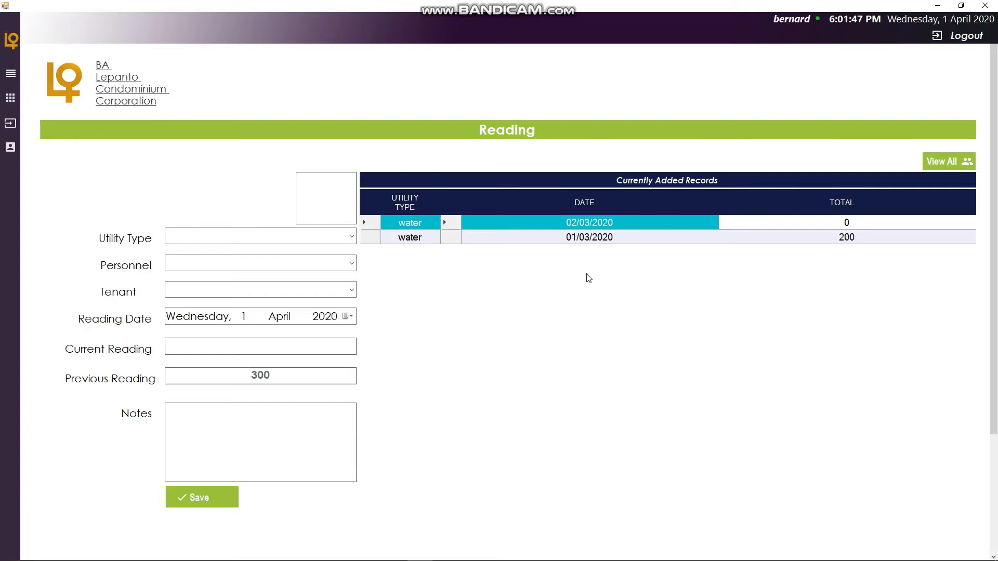
- View all reading reports for water and close the report
{"action": "left_click", "coordinate": [947, 162]}
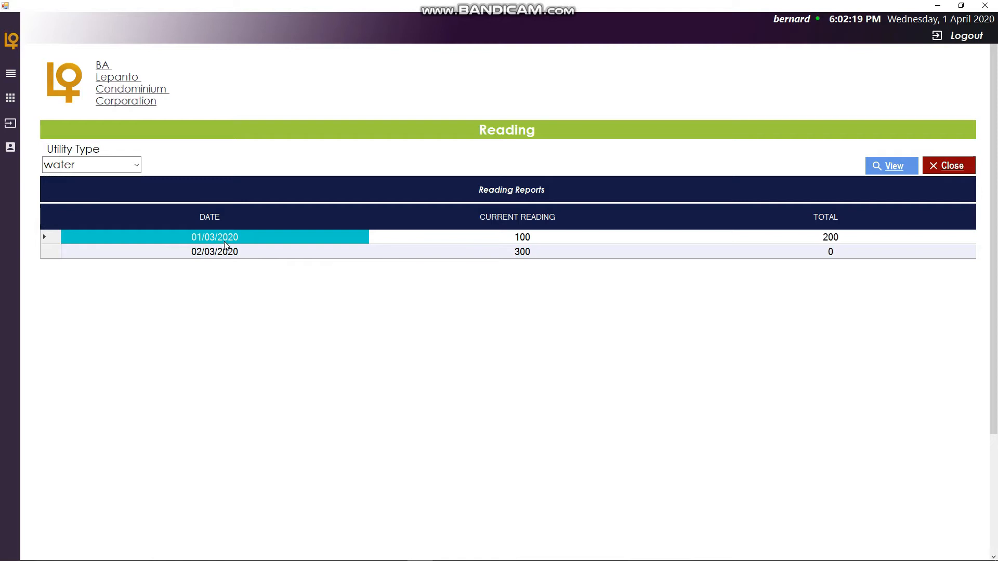
{"action": "left_click", "coordinate": [947, 167]}
- Start a new reading with water utility type, BALANSAG personnel and sunlife finanacial tenant
{"action": "left_click", "coordinate": [352, 237]}
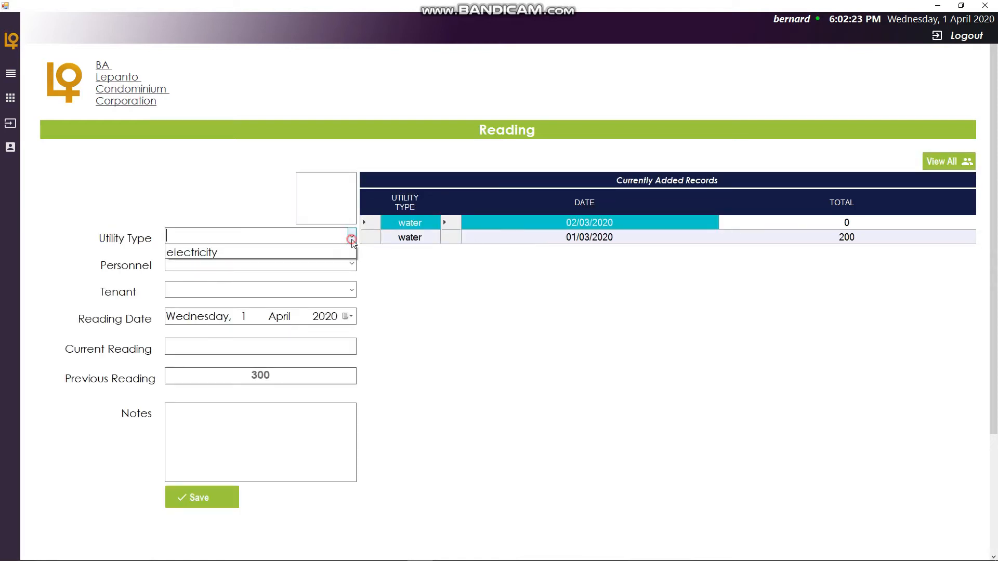
{"action": "left_click", "coordinate": [291, 250]}
{"action": "left_click", "coordinate": [351, 263]}
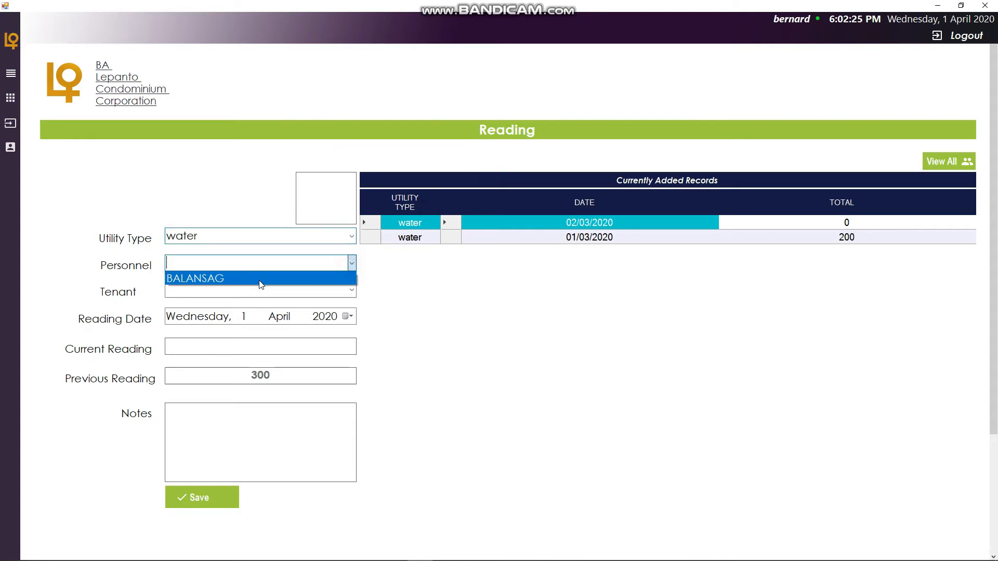
{"action": "left_click", "coordinate": [266, 280]}
{"action": "left_click", "coordinate": [351, 290]}
{"action": "left_click", "coordinate": [296, 305]}
- Set the reading date to Tuesday, 3 March 2020
{"action": "left_click", "coordinate": [347, 317]}
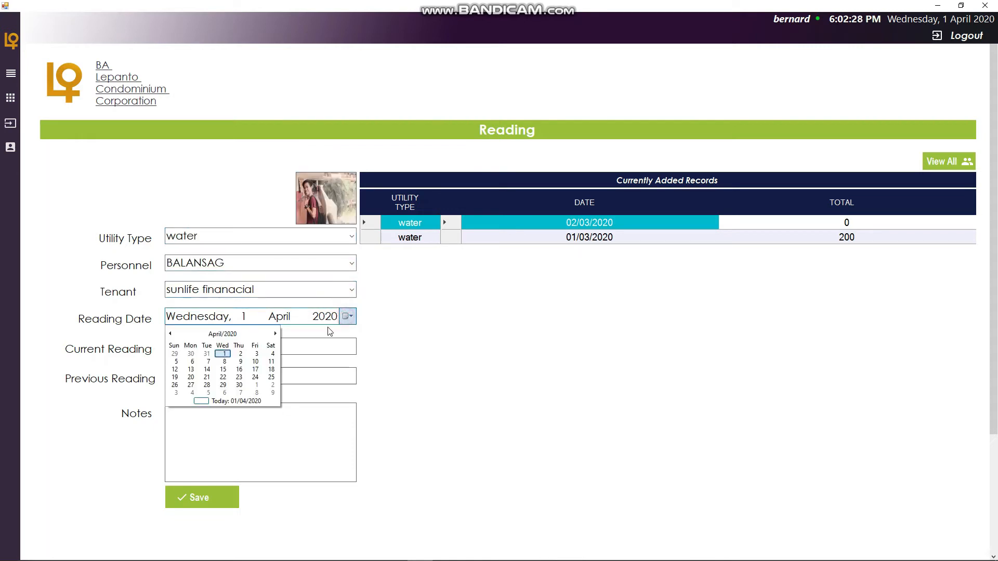
{"action": "left_click", "coordinate": [170, 333]}
{"action": "left_click", "coordinate": [207, 361]}
{"action": "left_click", "coordinate": [270, 345]}
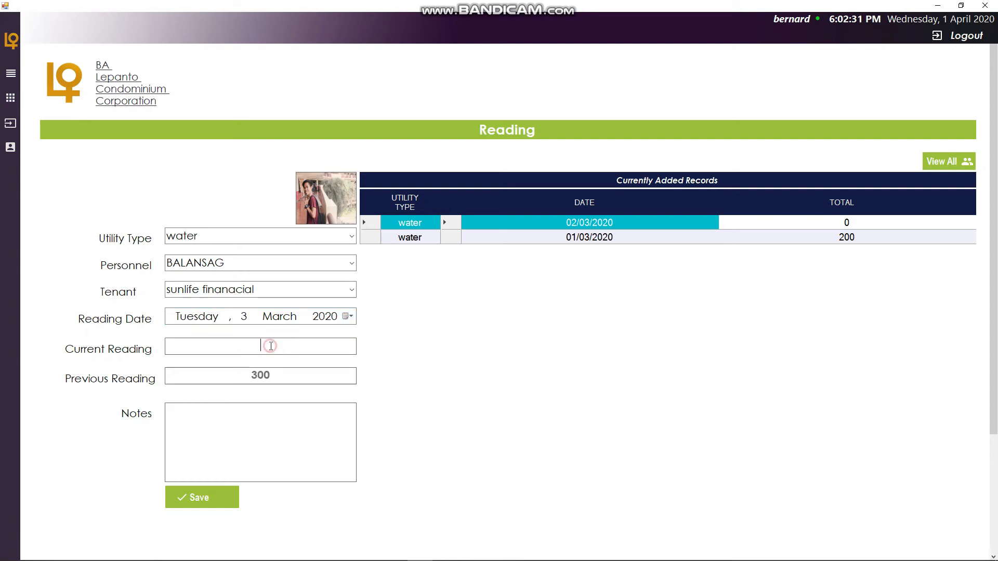
- Set the current reading to 600, add the note "medyo tumaas", and save the reading
{"action": "type", "text": "400"}
{"action": "key", "text": "BackSpace"}
{"action": "key", "text": "BackSpace"}
{"action": "type", "text": "600"}
{"action": "type", "text": "med"}
{"action": "type", "text": "yo tumaas"}
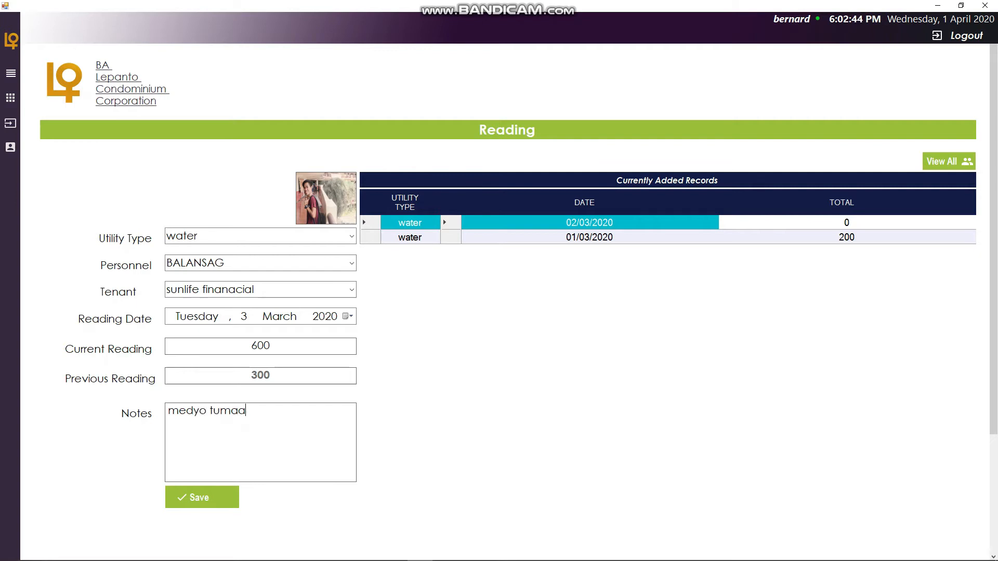
{"action": "left_click", "coordinate": [201, 497]}
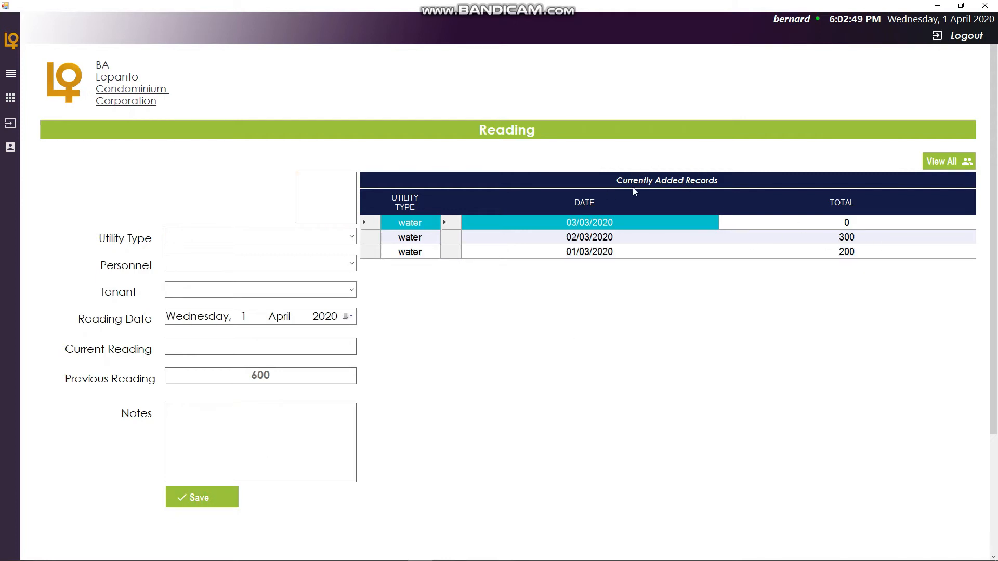
- View all water reading reports, inspect the total cells, and close the report
{"action": "left_click", "coordinate": [938, 162]}
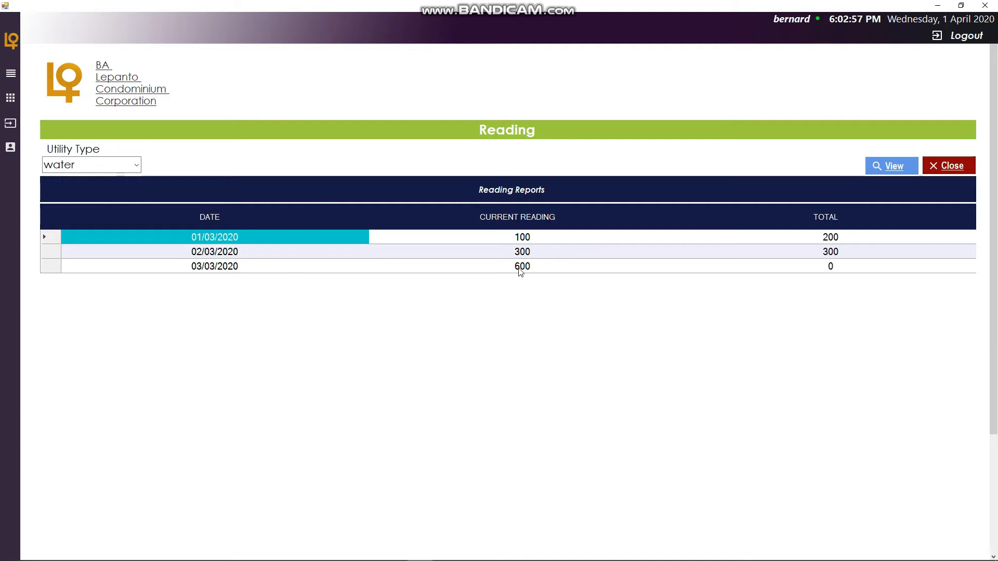
{"action": "left_click_drag", "start_coordinate": [826, 252], "coordinate": [795, 263]}
{"action": "left_click", "coordinate": [829, 251]}
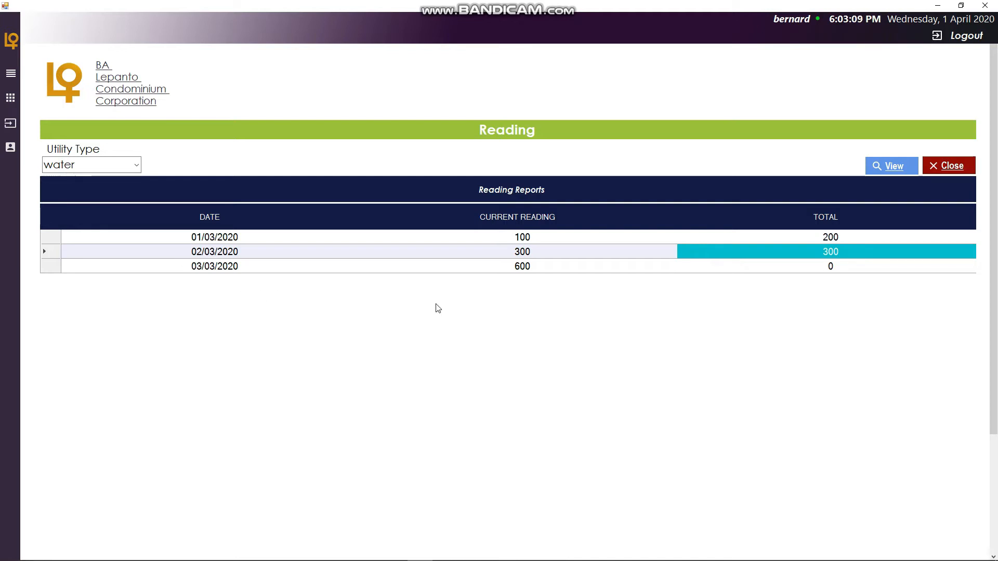
{"action": "left_click", "coordinate": [947, 167]}
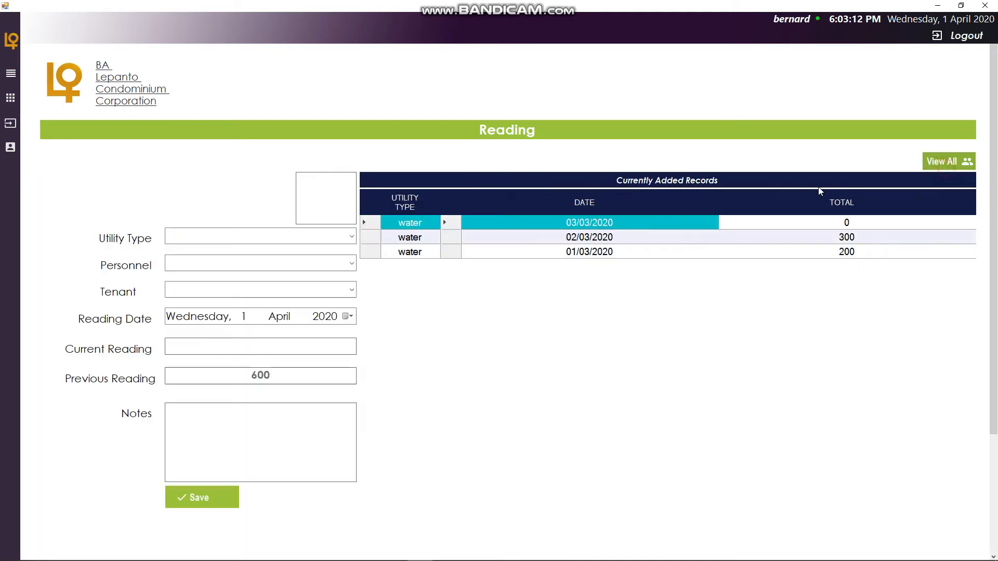
- Start another reading with water utility type, BALANSAG personnel and sunlife finanacial tenant
{"action": "left_click", "coordinate": [341, 241]}
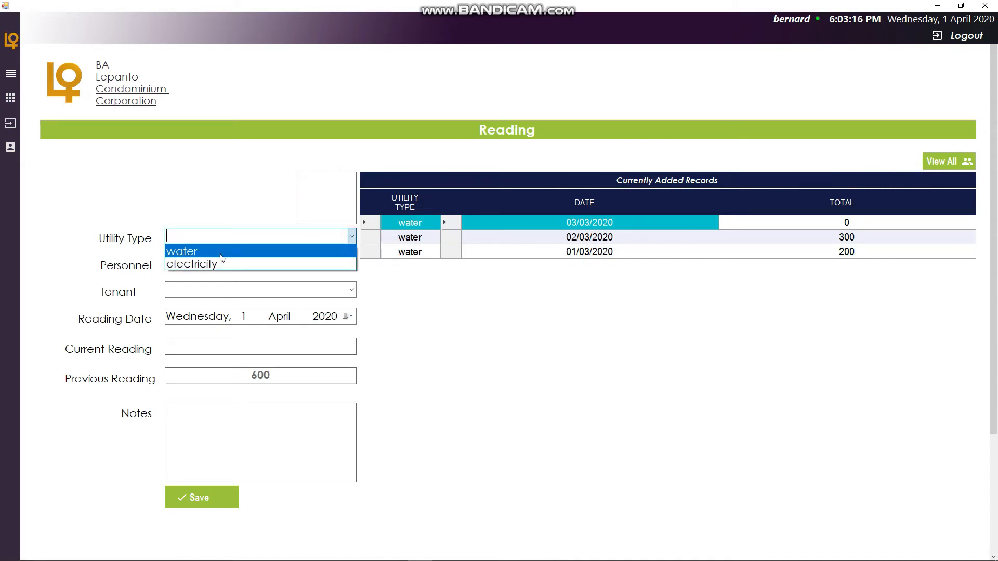
{"action": "left_click", "coordinate": [220, 253]}
{"action": "left_click", "coordinate": [351, 263]}
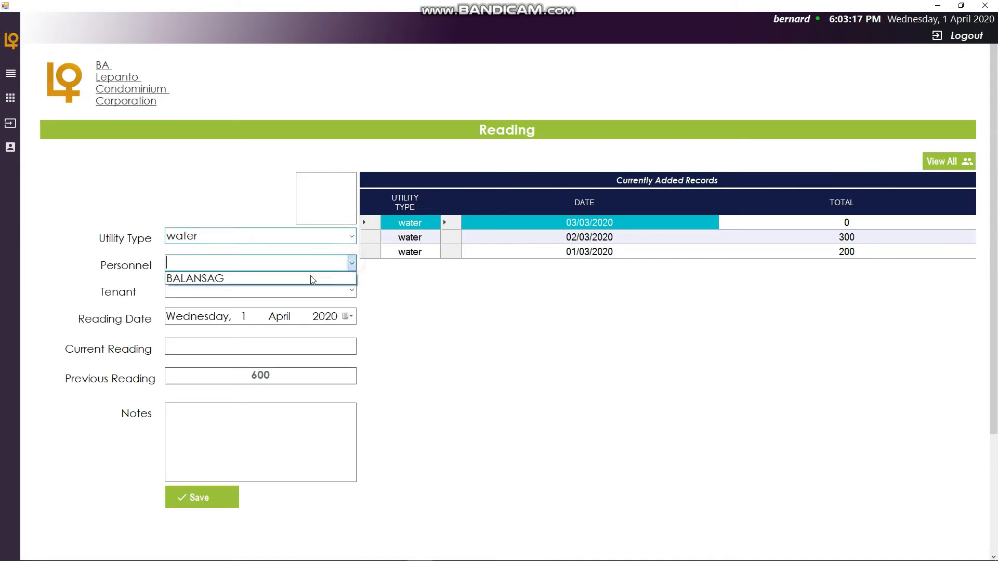
{"action": "left_click", "coordinate": [321, 278]}
{"action": "left_click", "coordinate": [352, 290]}
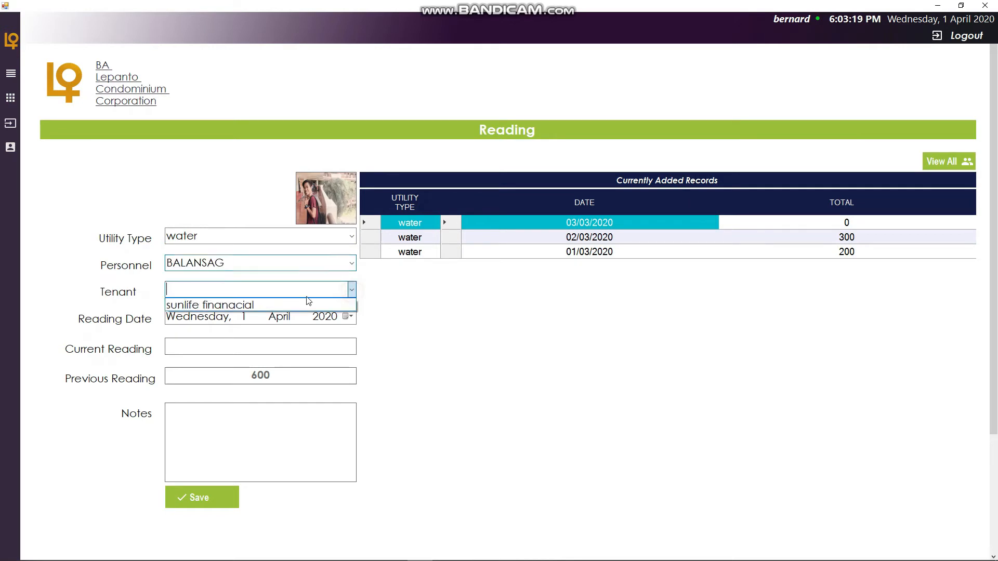
{"action": "left_click", "coordinate": [261, 304]}
- Set the reading date to Wednesday, 4 March 2020, the current reading to 800, and save the reading
{"action": "left_click", "coordinate": [348, 317]}
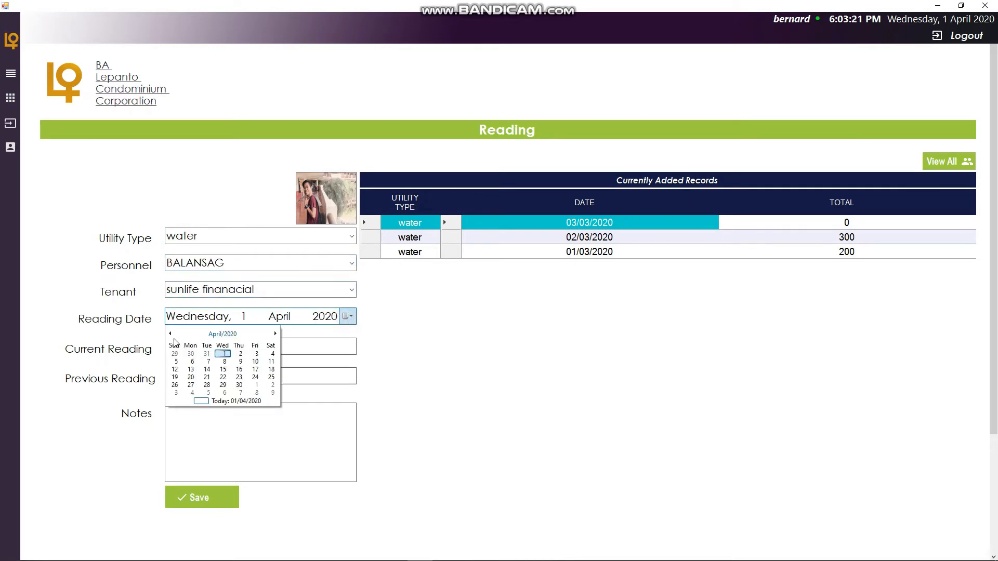
{"action": "left_click", "coordinate": [222, 334]}
{"action": "left_click", "coordinate": [236, 355]}
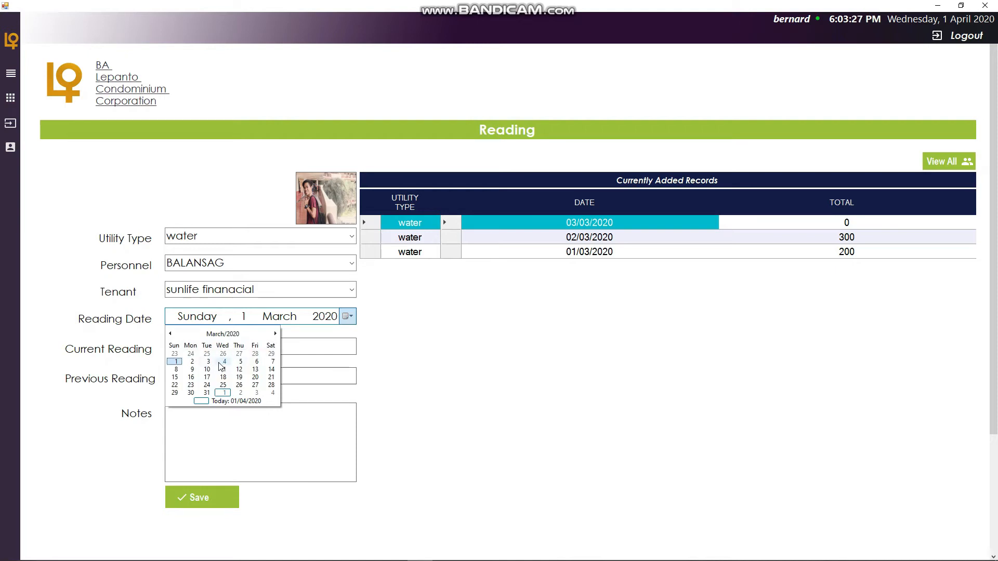
{"action": "left_click", "coordinate": [222, 362]}
{"action": "left_click", "coordinate": [279, 349]}
{"action": "type", "text": "800"}
{"action": "left_click", "coordinate": [261, 448]}
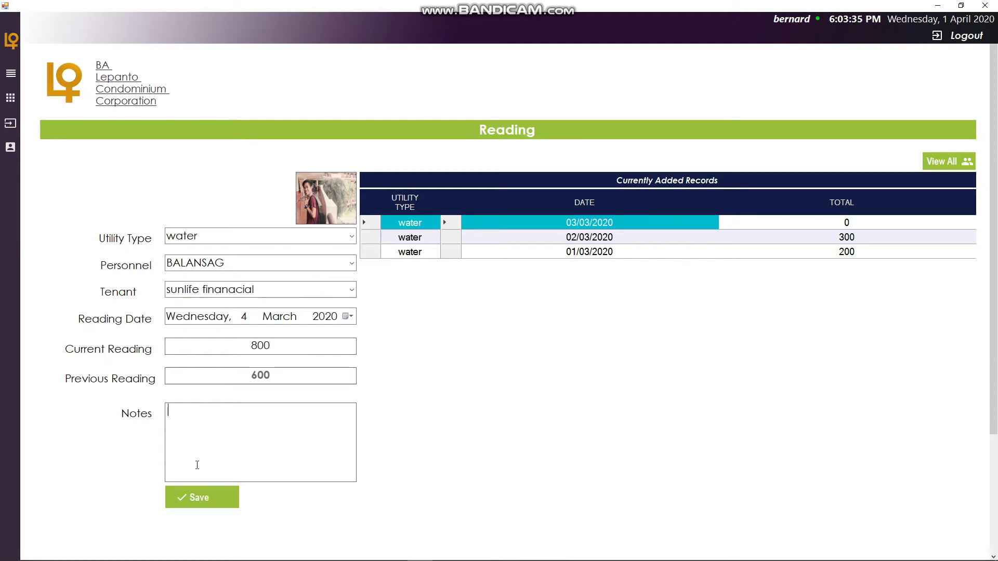
{"action": "left_click", "coordinate": [198, 497]}
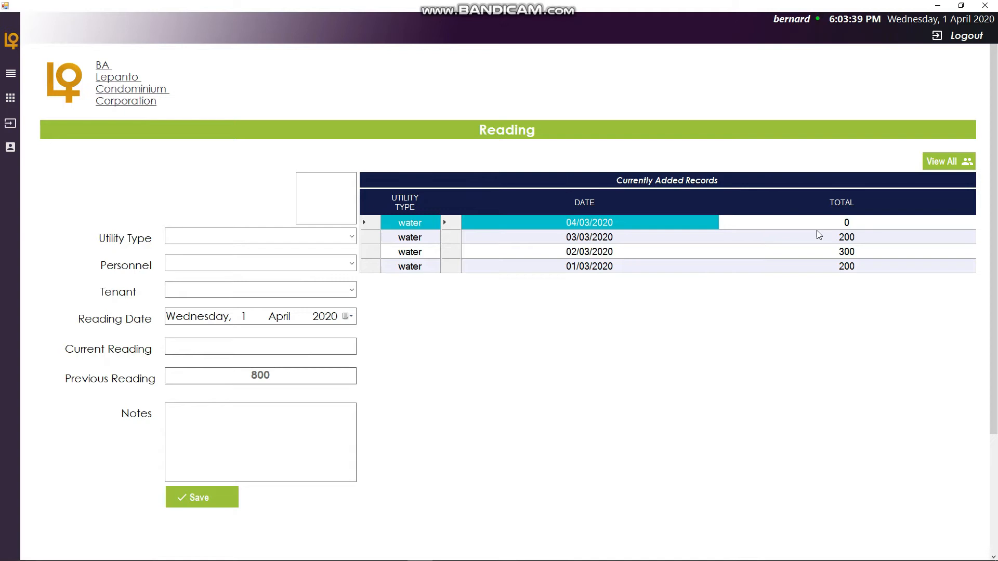
- View all water reading reports and close the report
{"action": "left_click", "coordinate": [968, 162]}
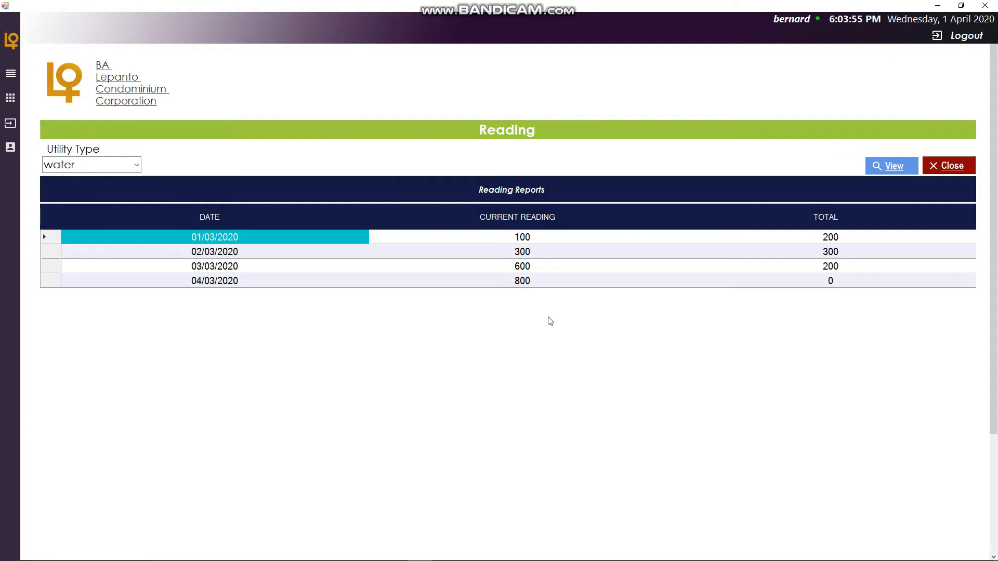
{"action": "scroll", "coordinate": [548, 317], "scroll_direction": "down", "scroll_amount": 3}
{"action": "scroll", "coordinate": [528, 286], "scroll_direction": "up", "scroll_amount": 3}
{"action": "left_click", "coordinate": [970, 165]}
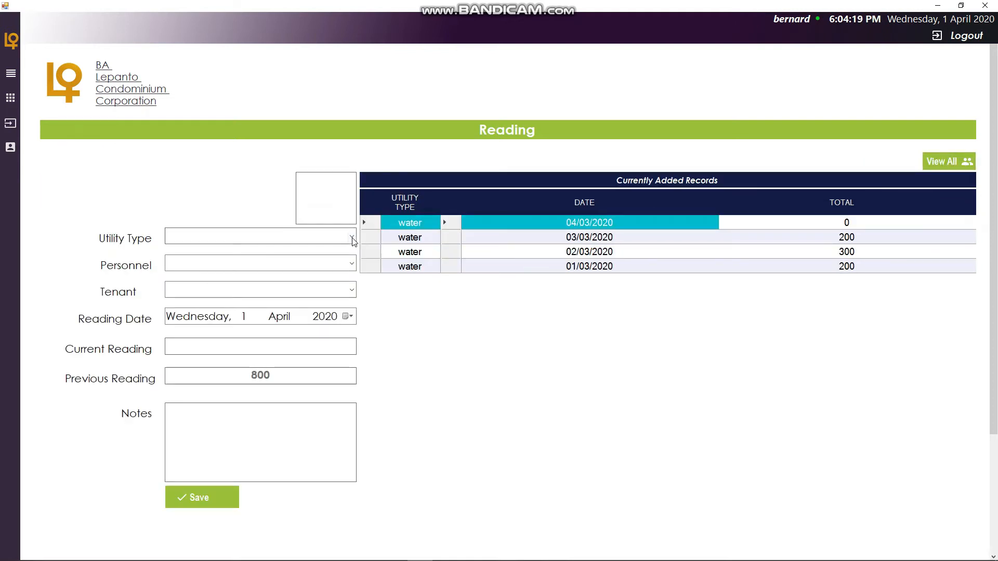
- Start a new reading with water utility type, BALANSAG personnel and sunlife finanacial tenant
{"action": "left_click", "coordinate": [312, 236]}
{"action": "left_click", "coordinate": [269, 260]}
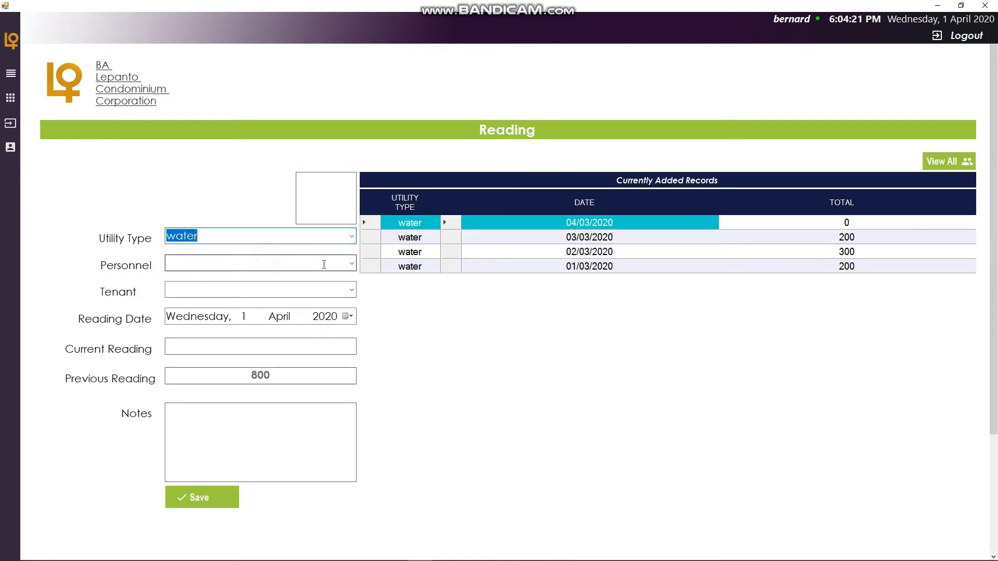
{"action": "left_click", "coordinate": [352, 262]}
{"action": "left_click", "coordinate": [290, 274]}
{"action": "left_click", "coordinate": [352, 290]}
{"action": "left_click", "coordinate": [300, 306]}
- Set the reading date to Thursday, 5 March 2020, the current reading to 1000, and save the reading
{"action": "left_click", "coordinate": [347, 316]}
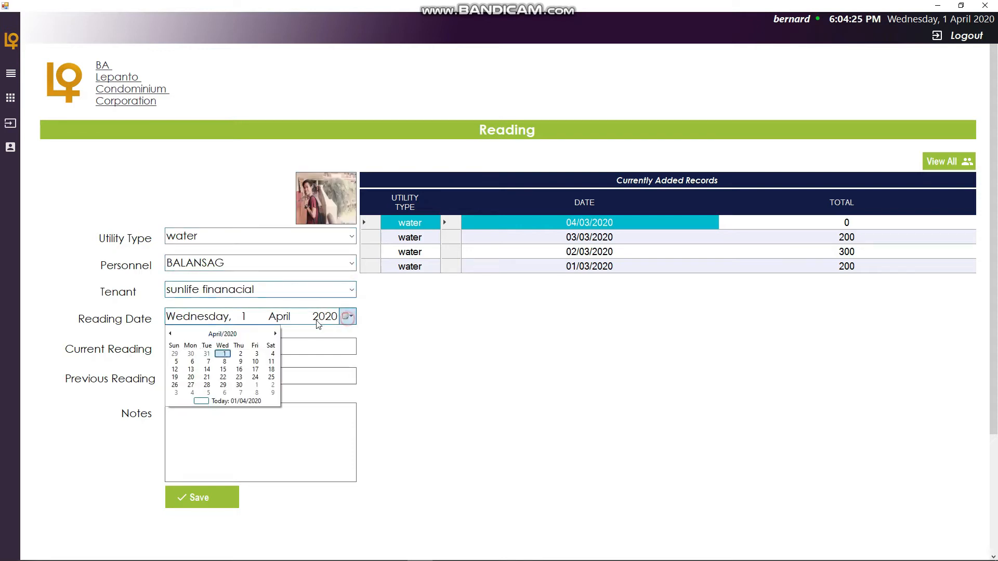
{"action": "left_click", "coordinate": [172, 335]}
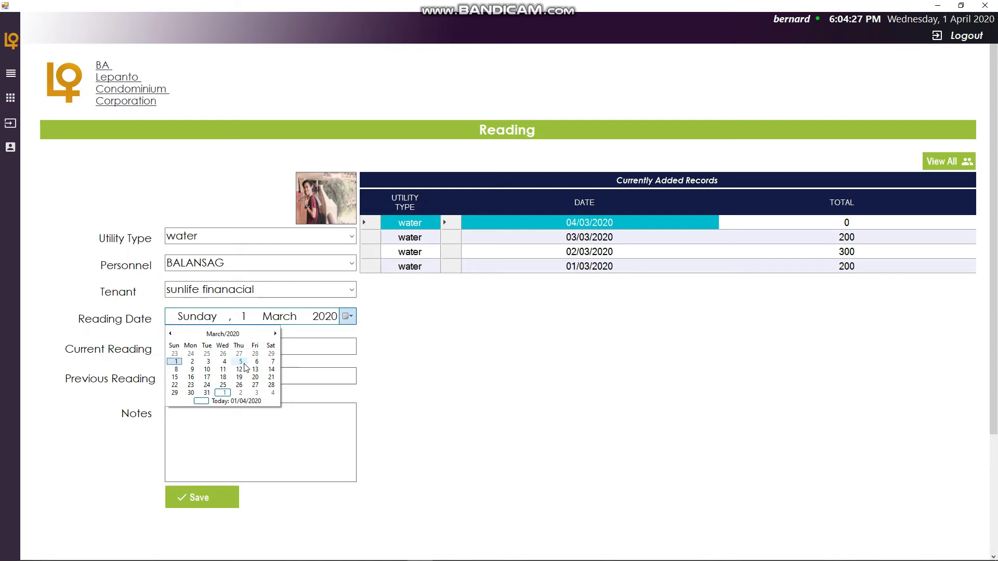
{"action": "left_click", "coordinate": [241, 362]}
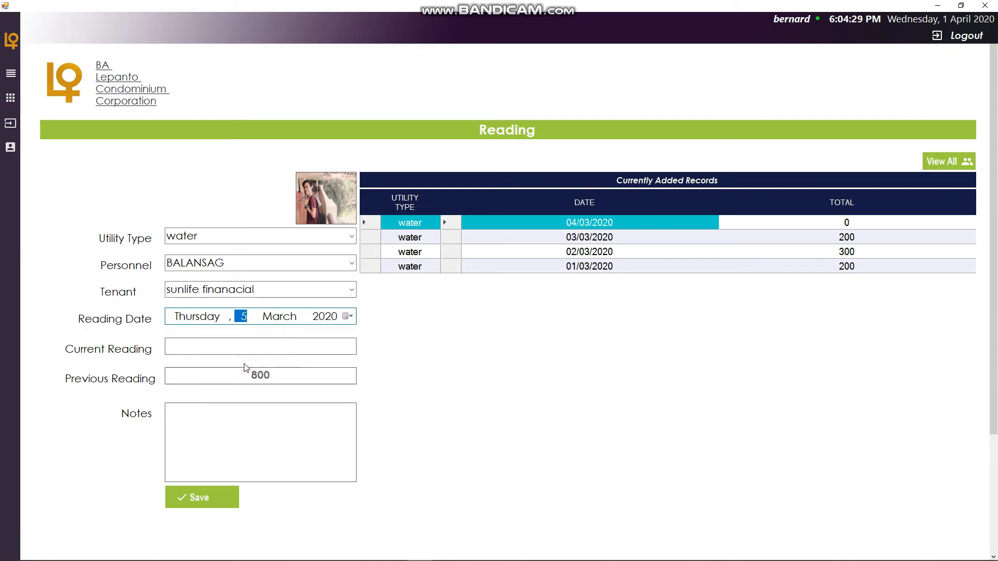
{"action": "left_click", "coordinate": [279, 346]}
{"action": "type", "text": "1000"}
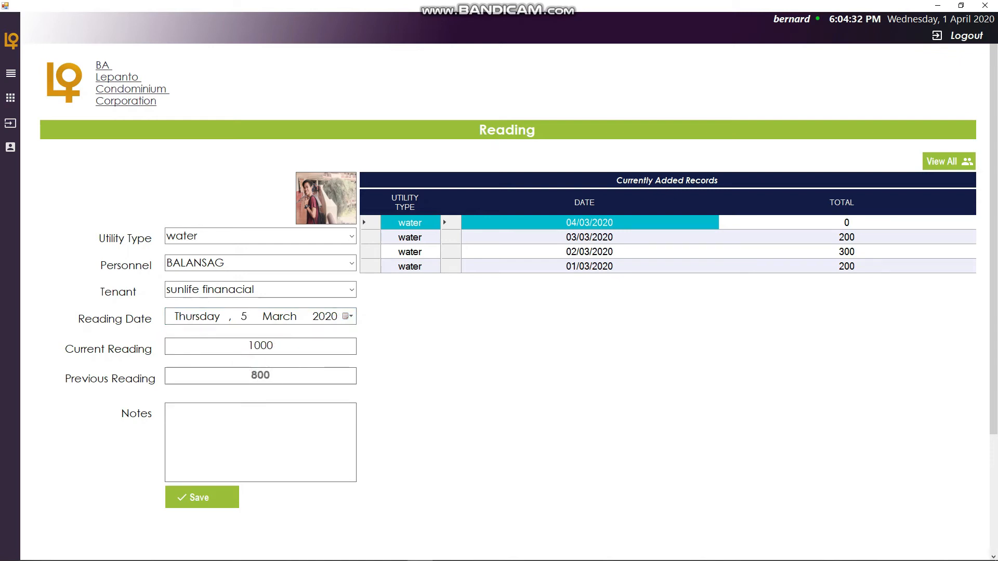
{"action": "left_click", "coordinate": [201, 501]}
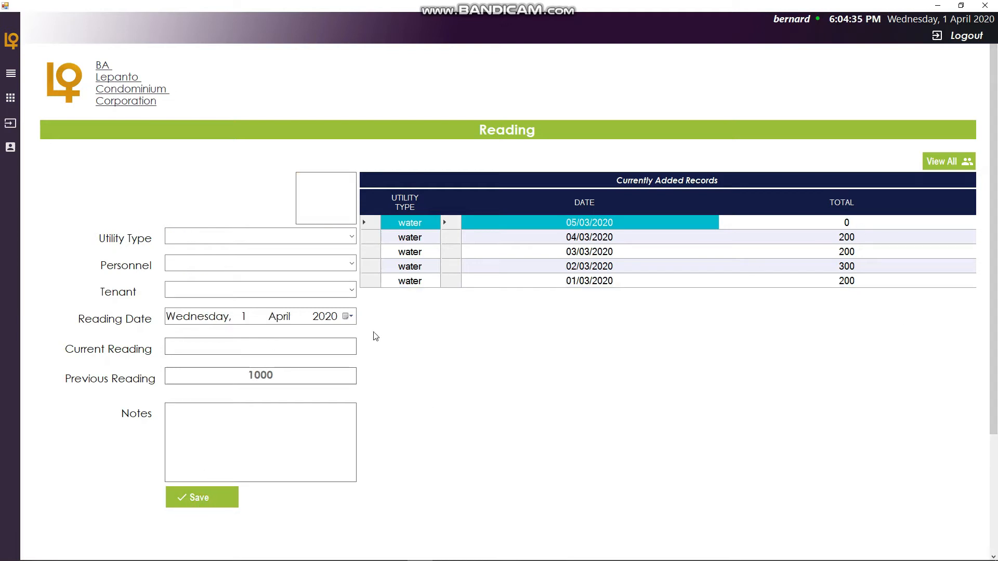
- Begin the next reading with water utility type, BALANSAG personnel and sunlife finanacial tenant
{"action": "left_click", "coordinate": [351, 236]}
{"action": "left_click", "coordinate": [319, 252]}
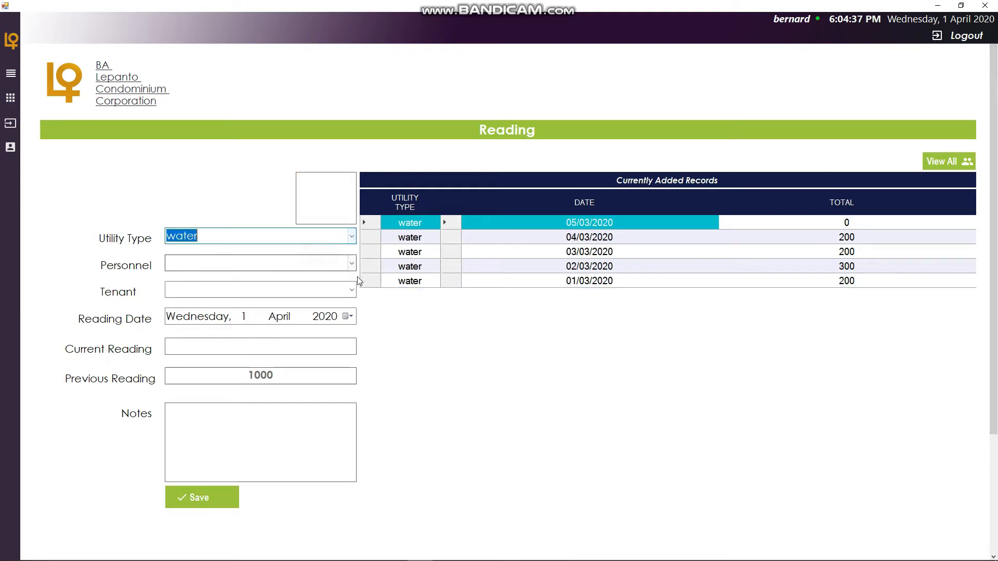
{"action": "left_click", "coordinate": [352, 265]}
{"action": "left_click", "coordinate": [314, 279]}
{"action": "left_click", "coordinate": [352, 290]}
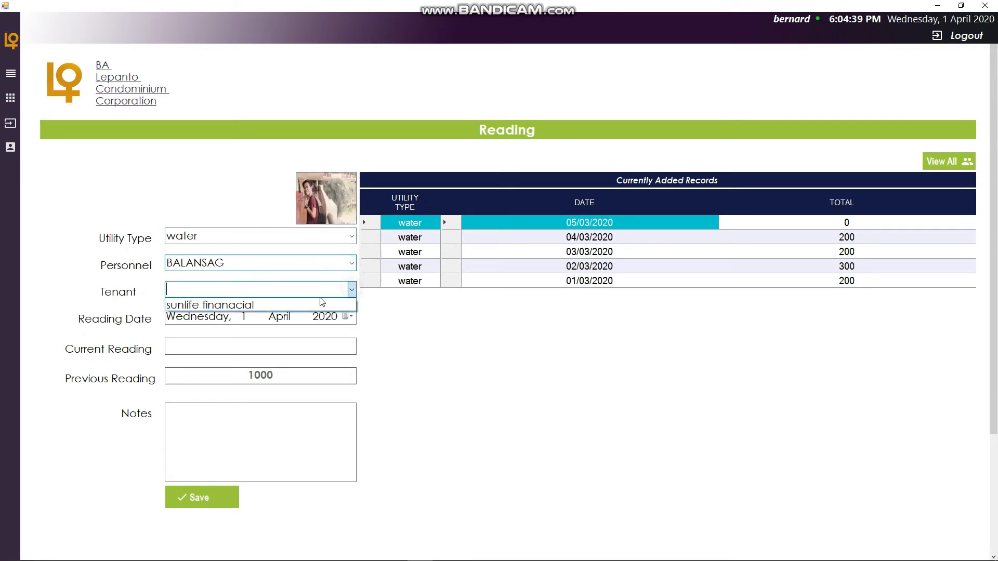
{"action": "left_click", "coordinate": [308, 305]}
- Set the reading date to Friday, 6 March 2020, the current reading to 2000, and save the reading
{"action": "left_click", "coordinate": [348, 317]}
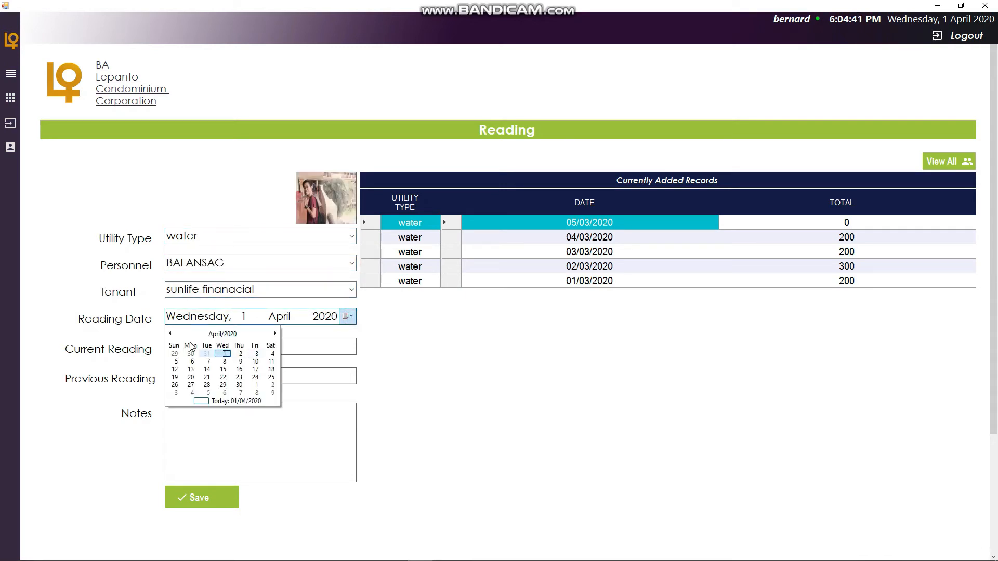
{"action": "left_click", "coordinate": [170, 334]}
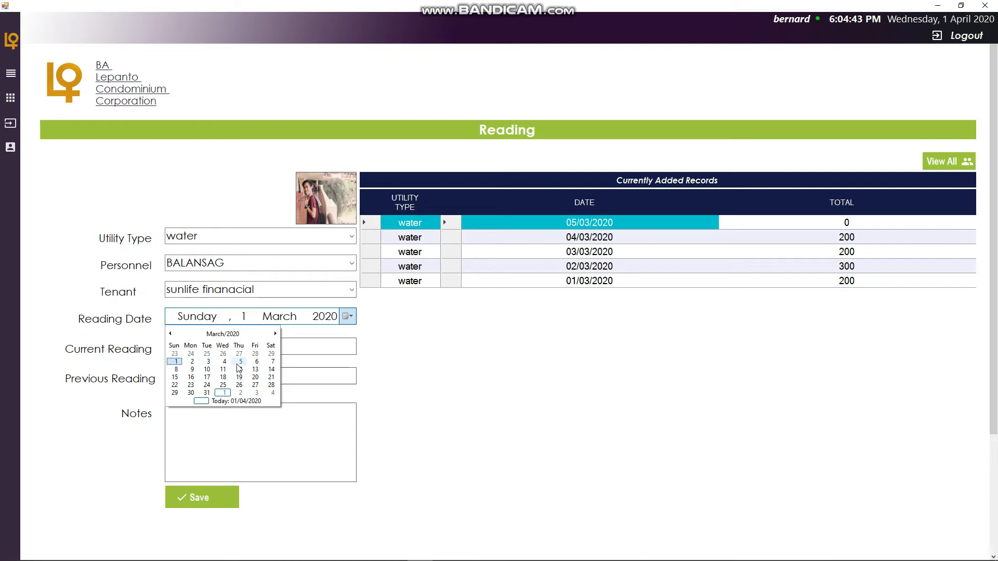
{"action": "left_click", "coordinate": [256, 363]}
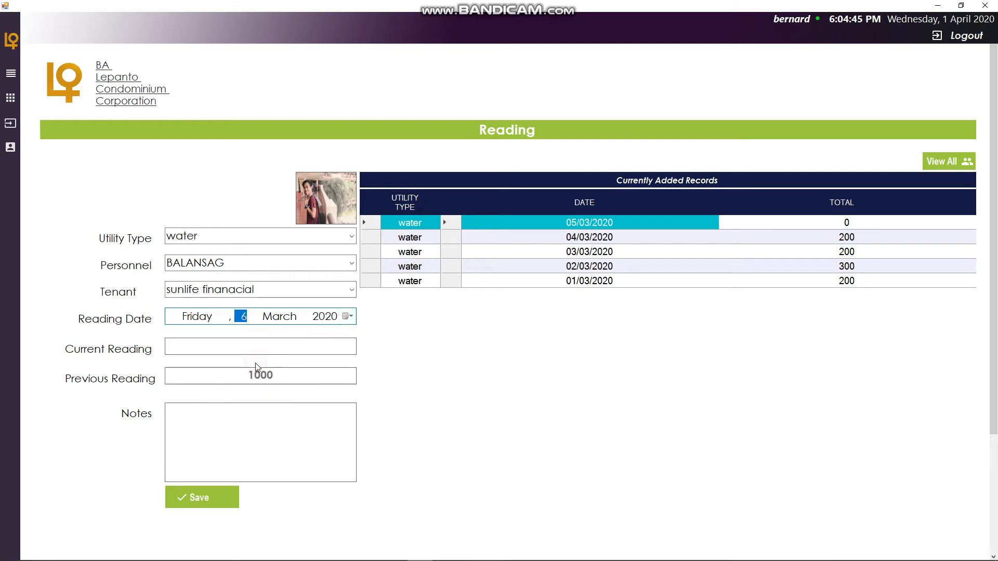
{"action": "left_click", "coordinate": [251, 345]}
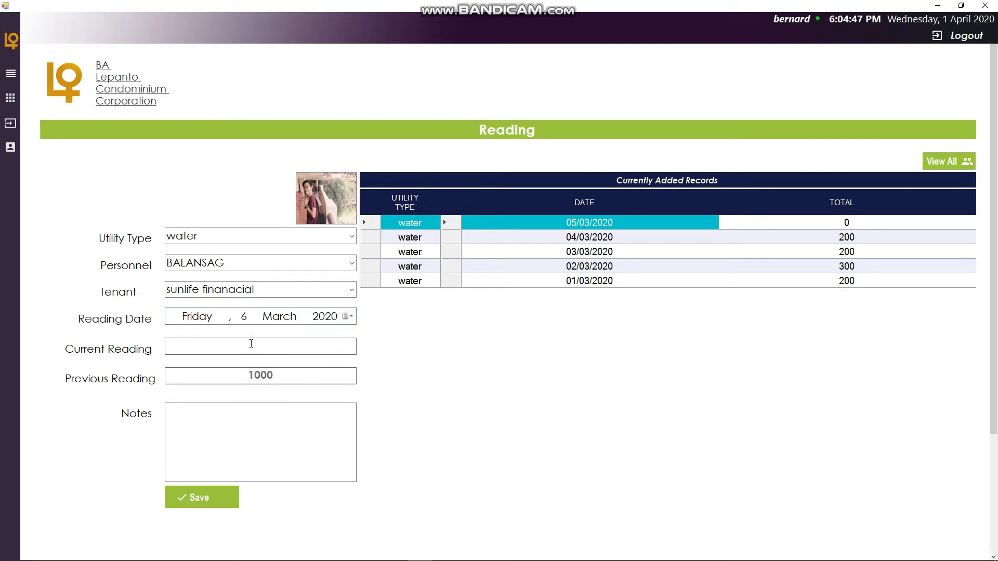
{"action": "type", "text": "2000"}
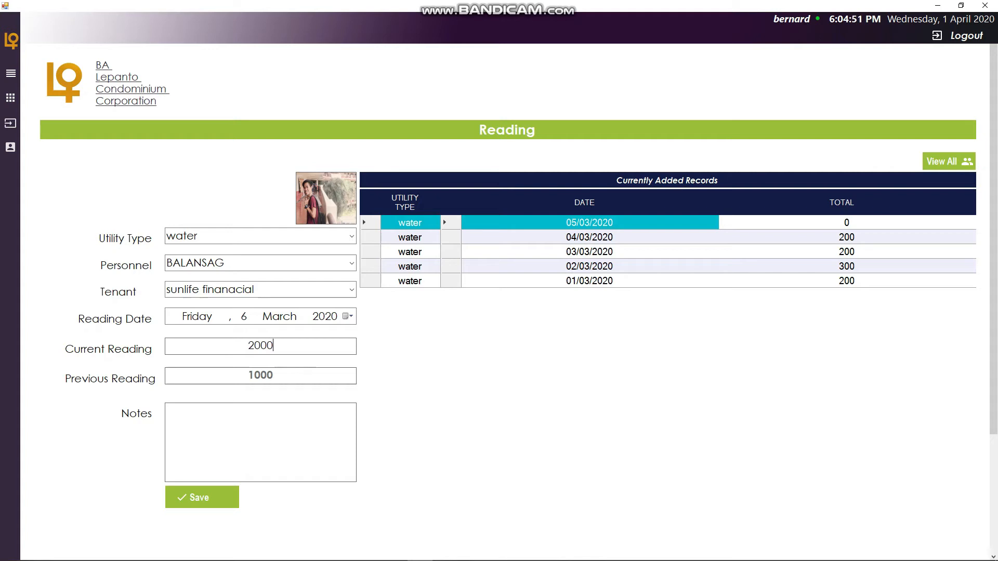
{"action": "left_click", "coordinate": [204, 499]}
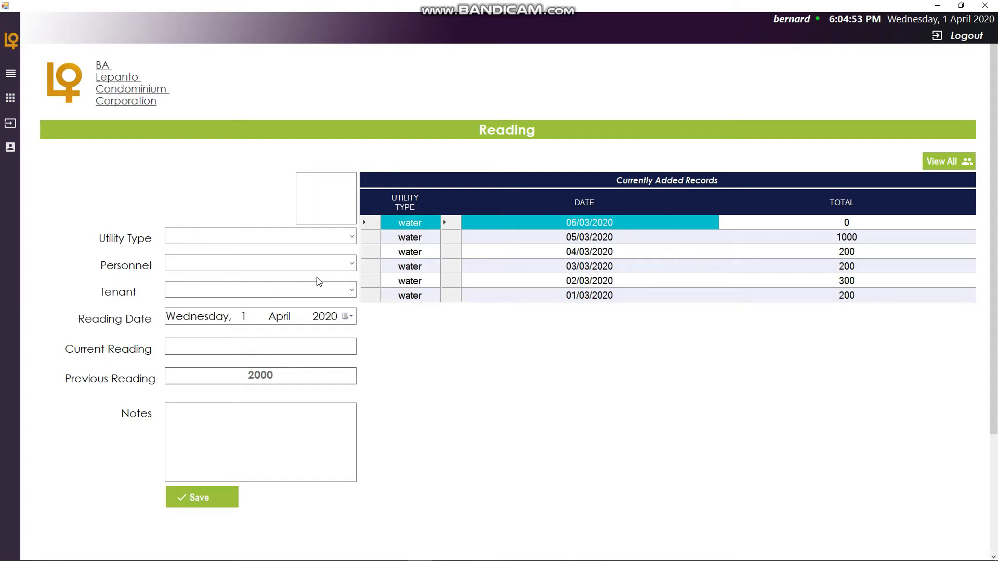
- Start another reading with water utility type, BALANSAG personnel and sunlife finanacial tenant
{"action": "left_click", "coordinate": [352, 237]}
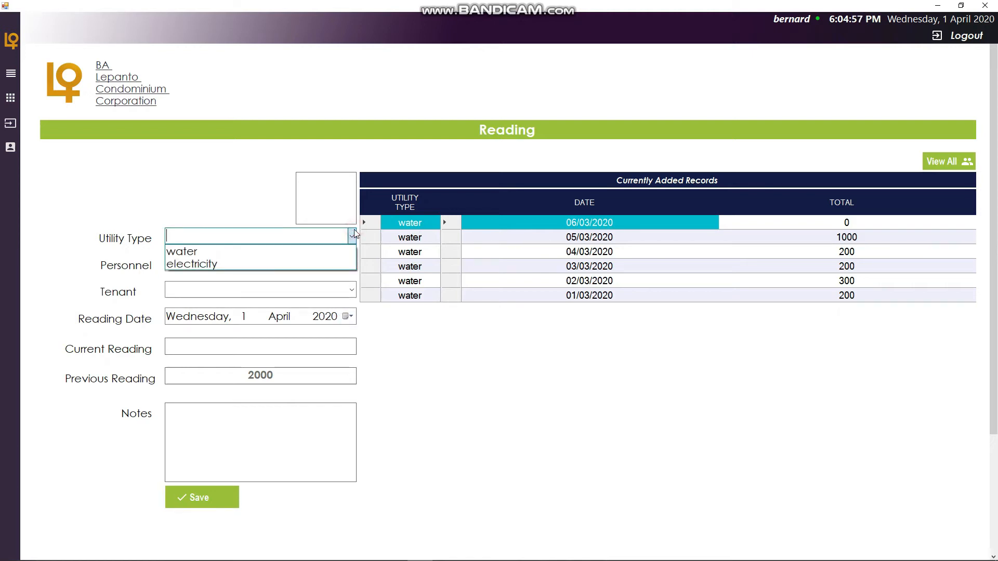
{"action": "left_click", "coordinate": [304, 252]}
{"action": "left_click", "coordinate": [352, 266]}
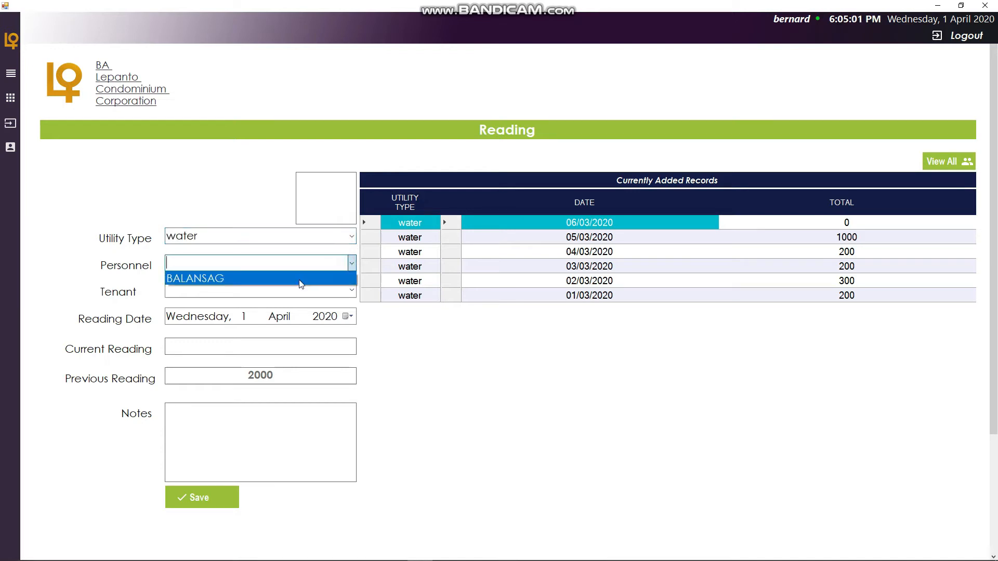
{"action": "left_click", "coordinate": [328, 277]}
{"action": "left_click", "coordinate": [352, 289]}
{"action": "left_click", "coordinate": [328, 305]}
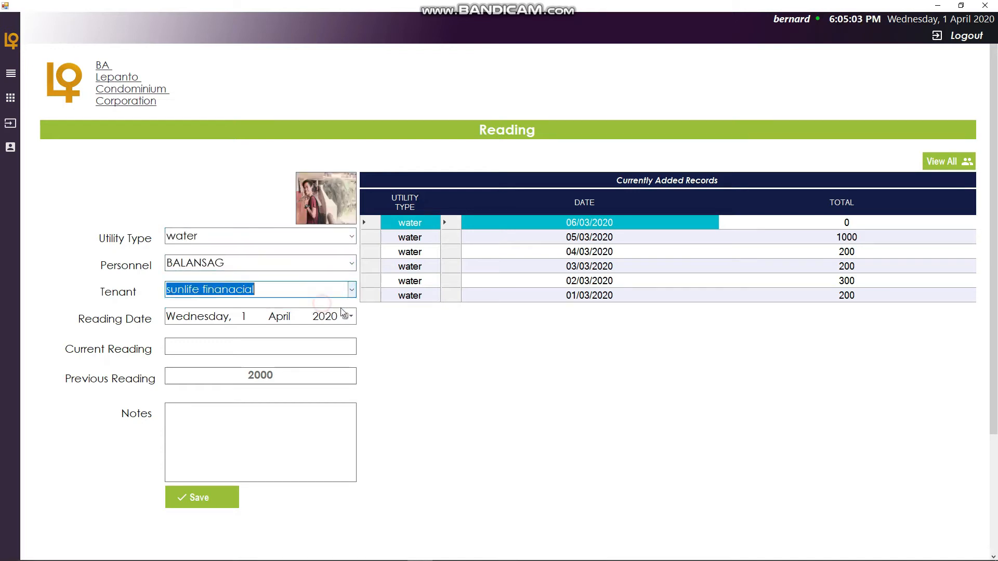
- Set the reading date to Saturday, 7 March 2020 and the current reading to 3000
{"action": "left_click", "coordinate": [347, 316]}
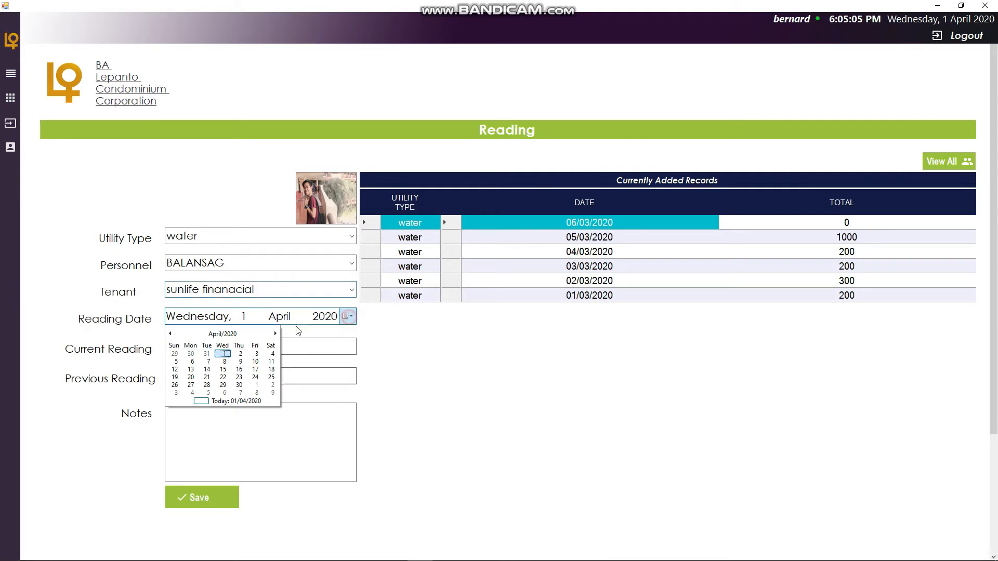
{"action": "left_click", "coordinate": [170, 333]}
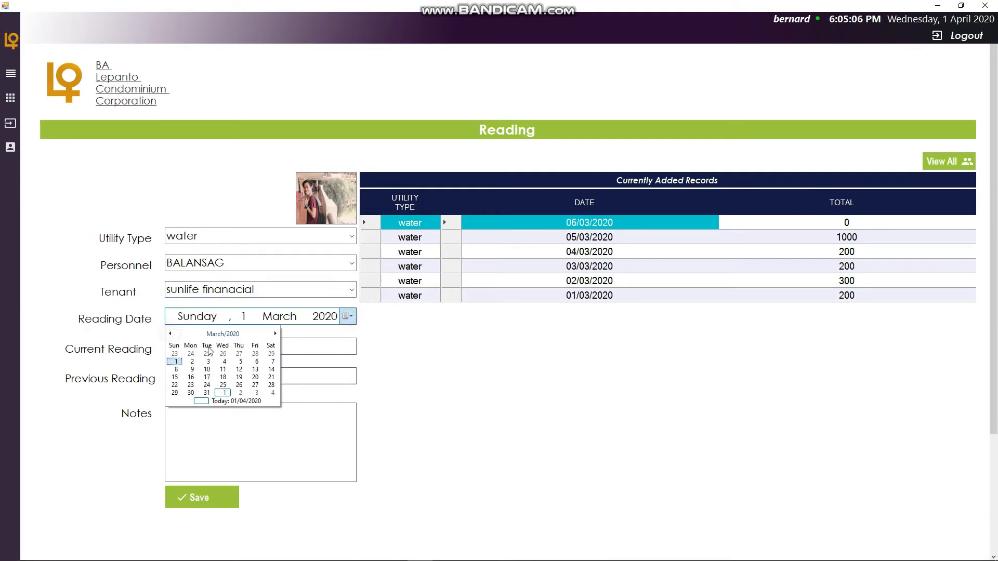
{"action": "left_click", "coordinate": [270, 363]}
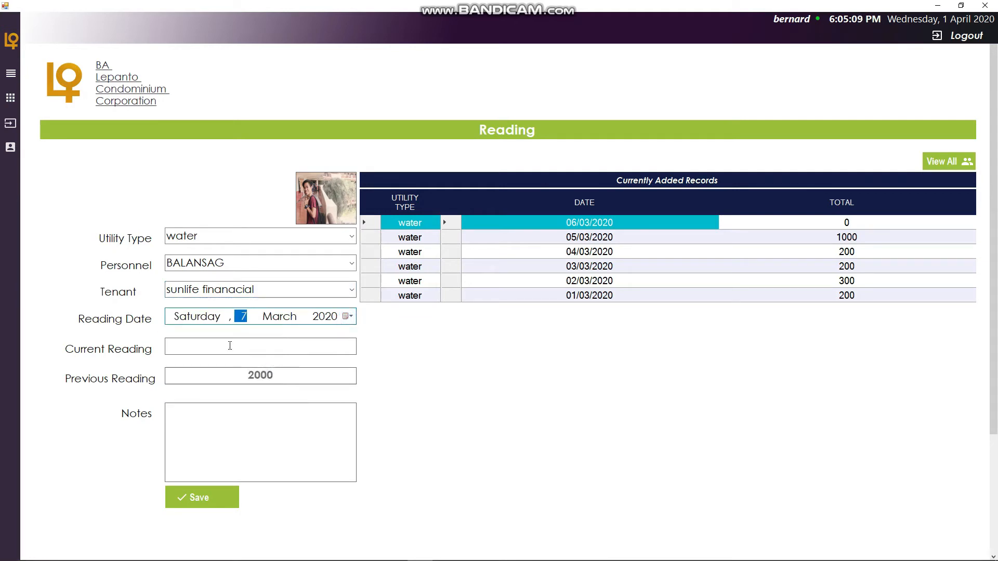
{"action": "left_click", "coordinate": [274, 348]}
{"action": "type", "text": "3000"}
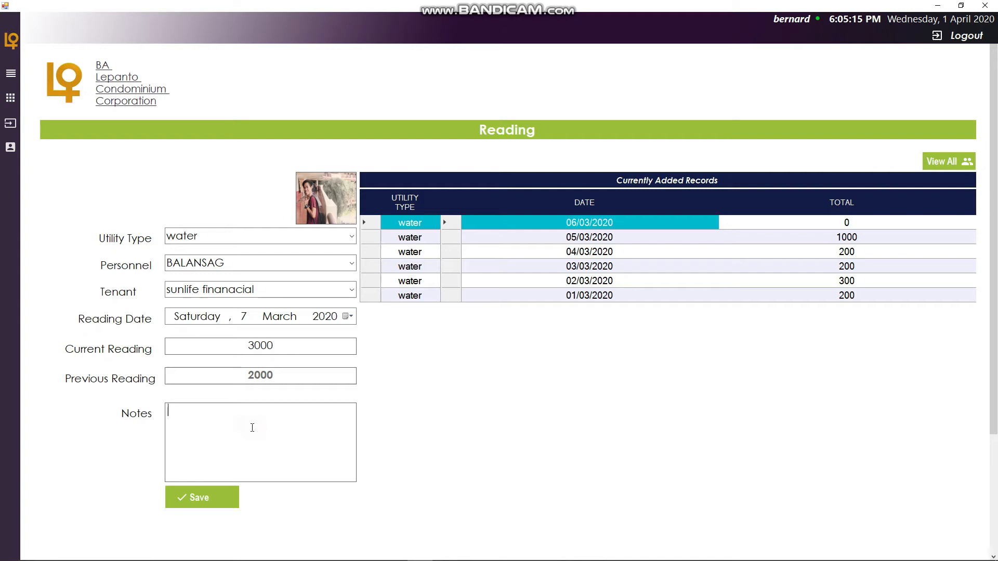
{"action": "type", "text": "his is the last radcord"}
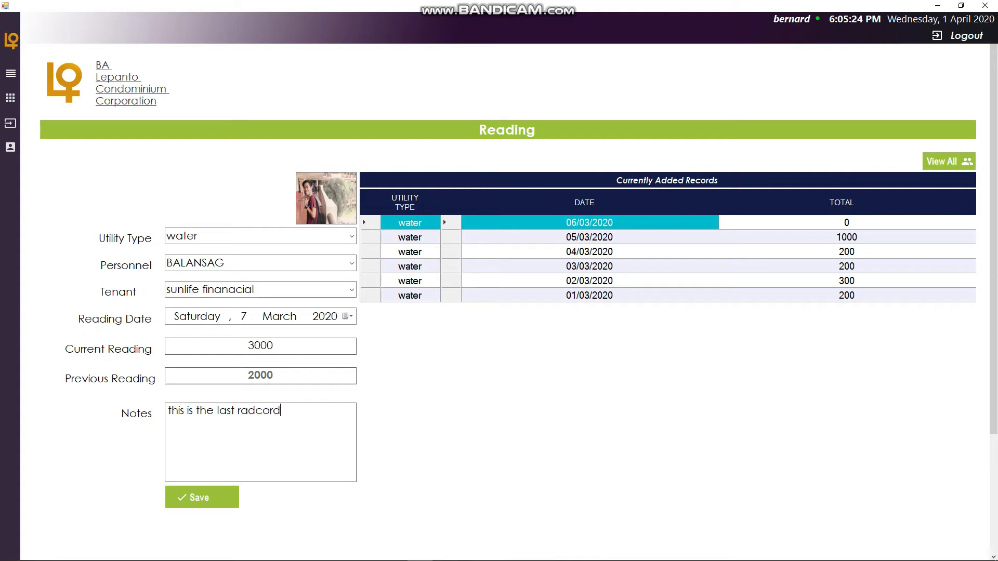
- Write the note "this is the last record" and save the reading
{"action": "key", "text": "BackSpace"}
{"action": "key", "text": "BackSpace"}
{"action": "key", "text": "BackSpace"}
{"action": "type", "text": "eac"}
{"action": "key", "text": "BackSpace"}
{"action": "key", "text": "BackSpace"}
{"action": "type", "text": "cord"}
{"action": "left_click", "coordinate": [213, 497]}
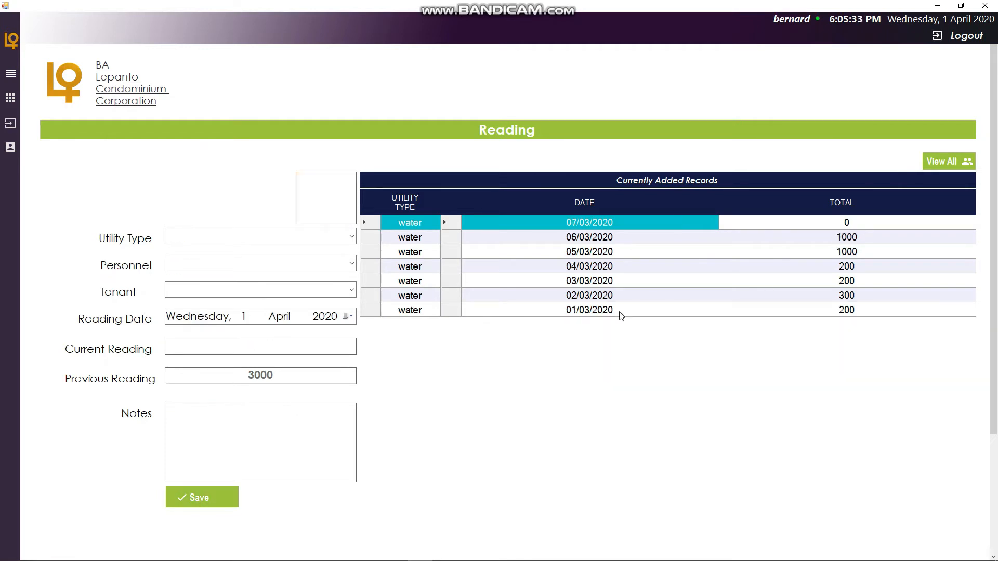
- Open all water reading reports and view the details of the 05/03/2020 reading
{"action": "left_click", "coordinate": [941, 165]}
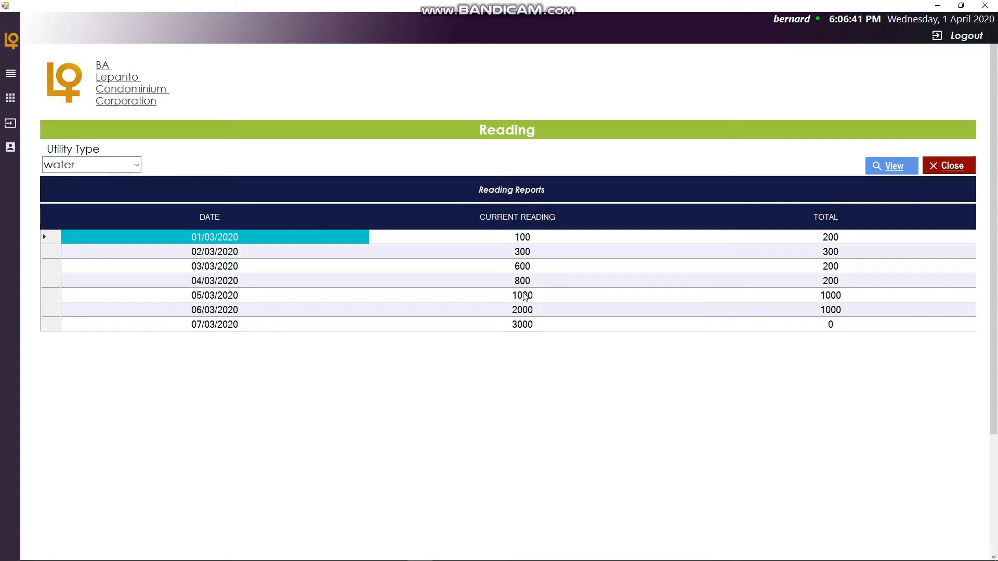
{"action": "scroll", "coordinate": [533, 299], "scroll_direction": "down", "scroll_amount": 3}
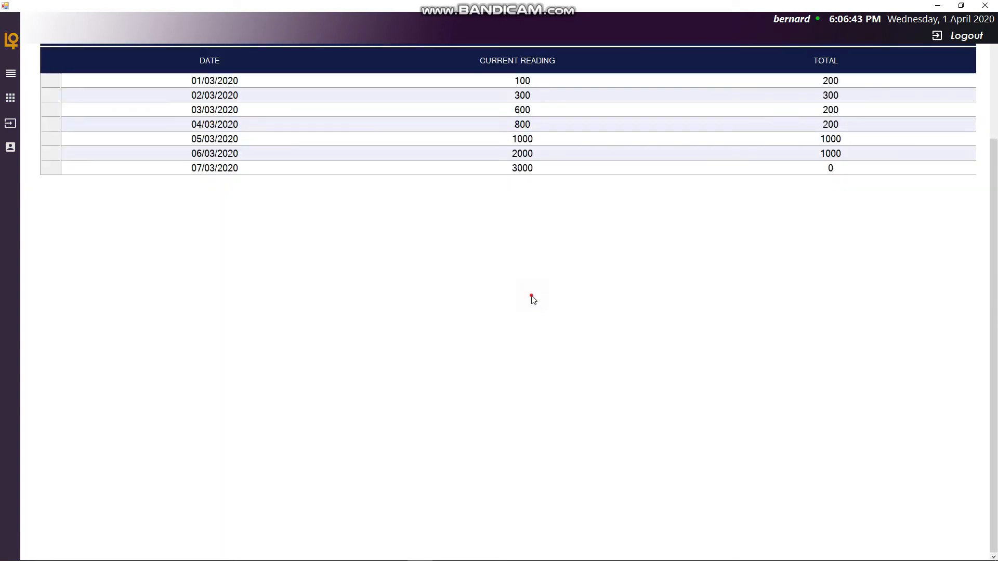
{"action": "scroll", "coordinate": [533, 299], "scroll_direction": "up", "scroll_amount": 3}
{"action": "left_click", "coordinate": [518, 300]}
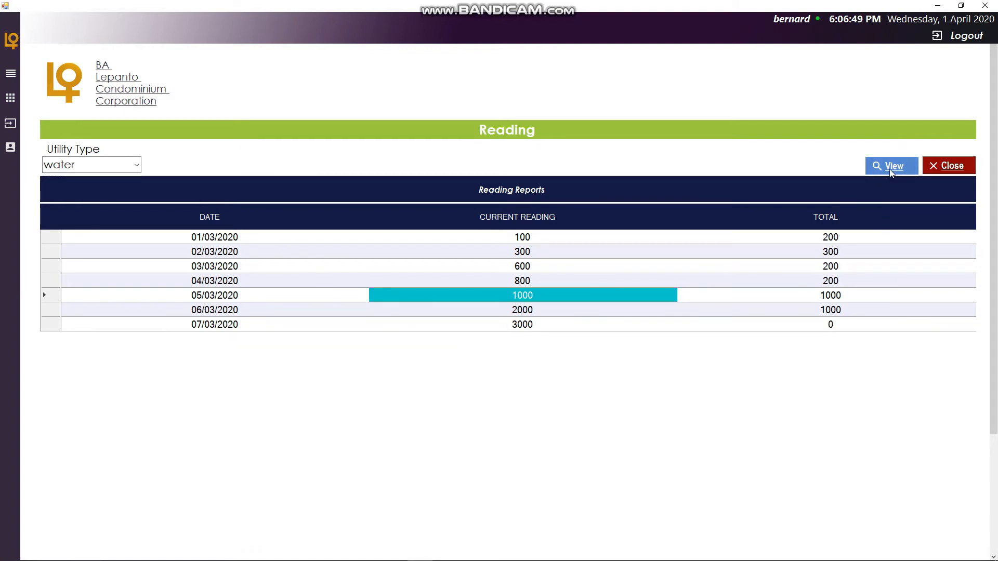
{"action": "left_click", "coordinate": [46, 295]}
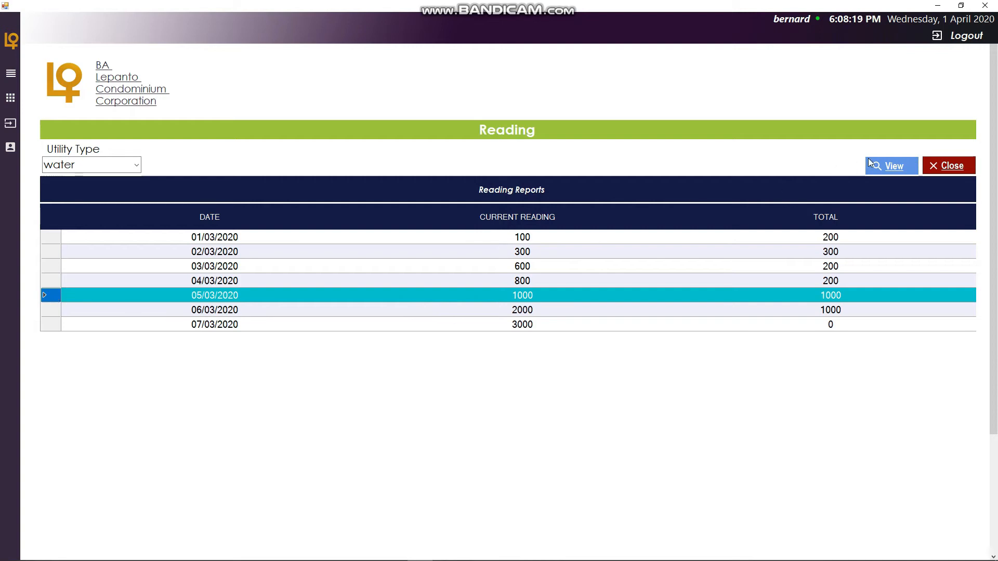
{"action": "left_click", "coordinate": [885, 172]}
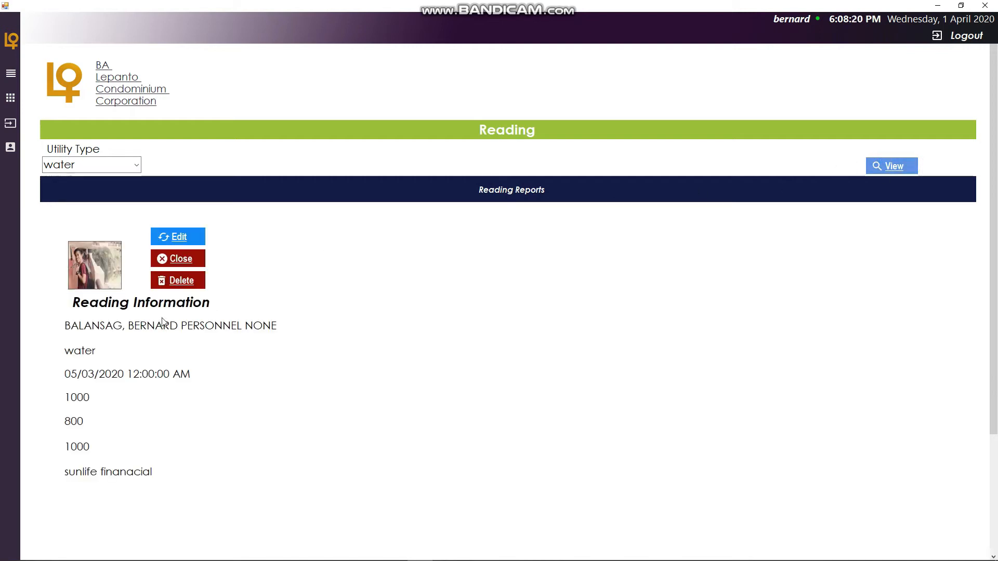
{"action": "scroll", "coordinate": [114, 399], "scroll_direction": "down", "scroll_amount": 1}
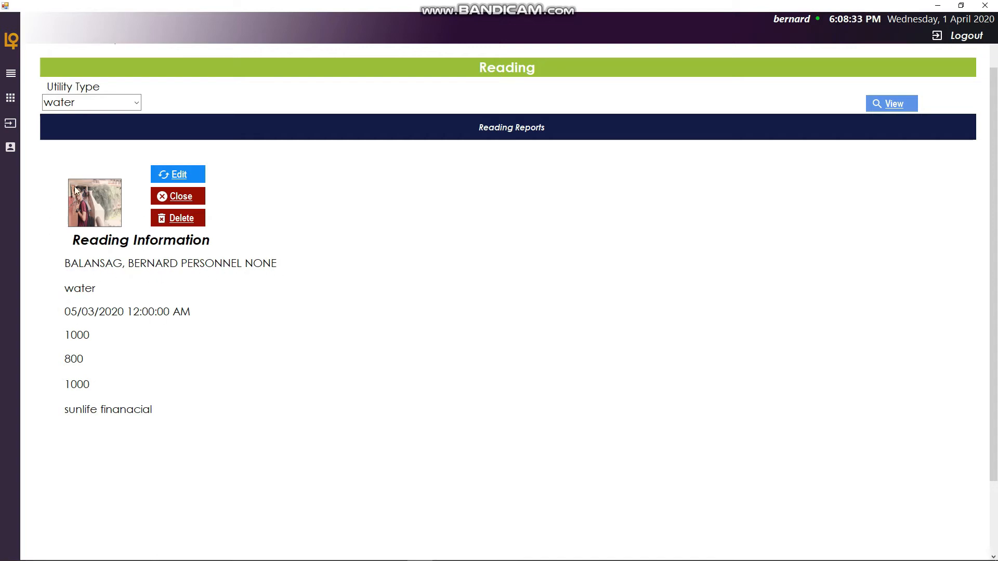
{"action": "scroll", "coordinate": [104, 368], "scroll_direction": "down", "scroll_amount": 3}
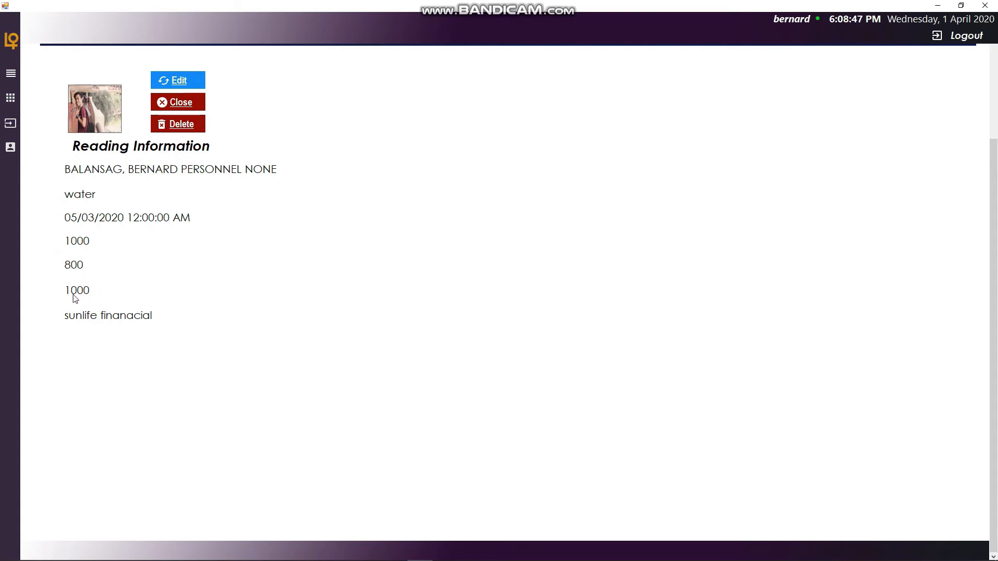
{"action": "scroll", "coordinate": [158, 291], "scroll_direction": "up", "scroll_amount": 3}
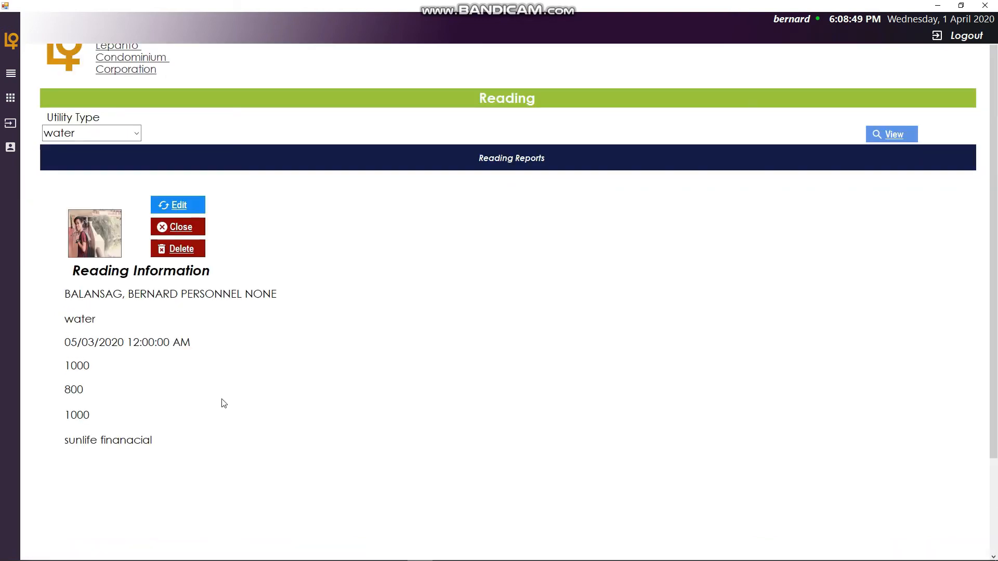
- Edit the 05/03/2020 reading, setting the current reading to 4000 and the date to Thursday, 5 March 2020
{"action": "left_click", "coordinate": [179, 206]}
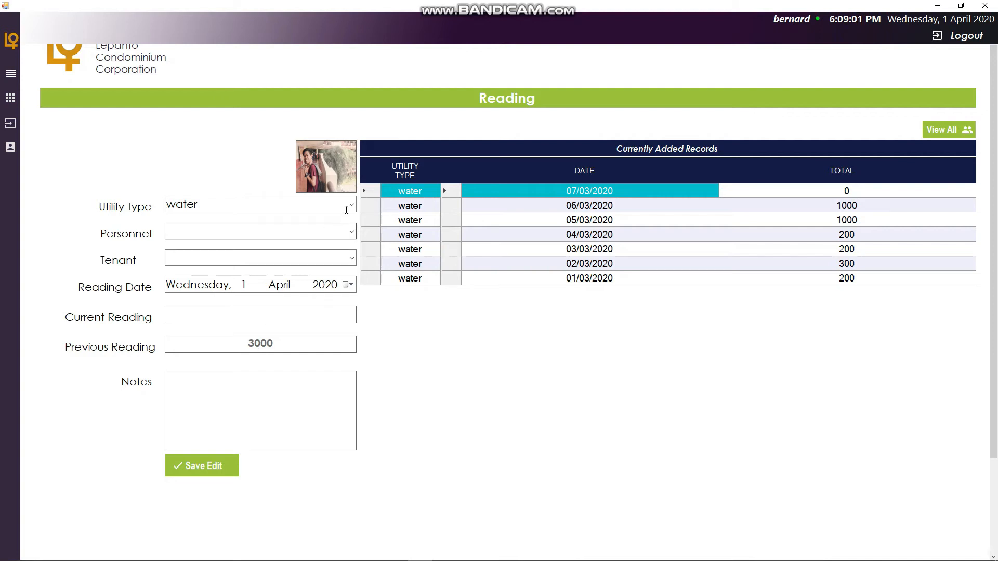
{"action": "left_click", "coordinate": [253, 316]}
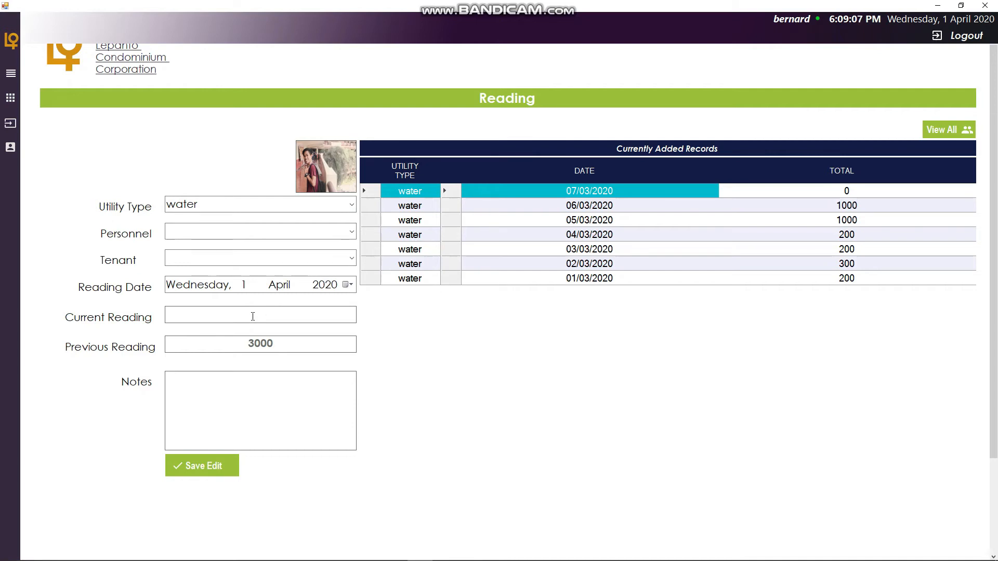
{"action": "type", "text": "4000"}
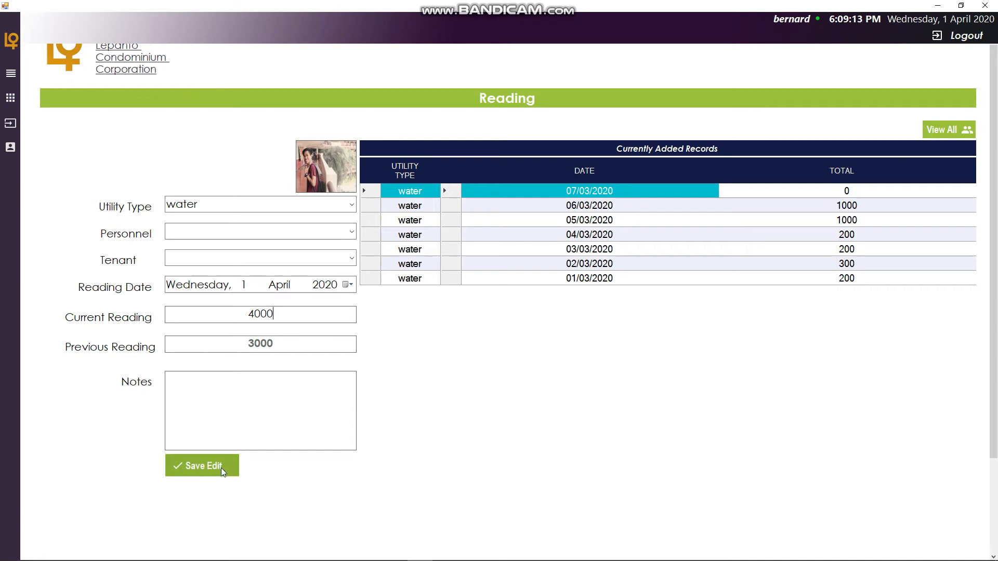
{"action": "left_click", "coordinate": [348, 285]}
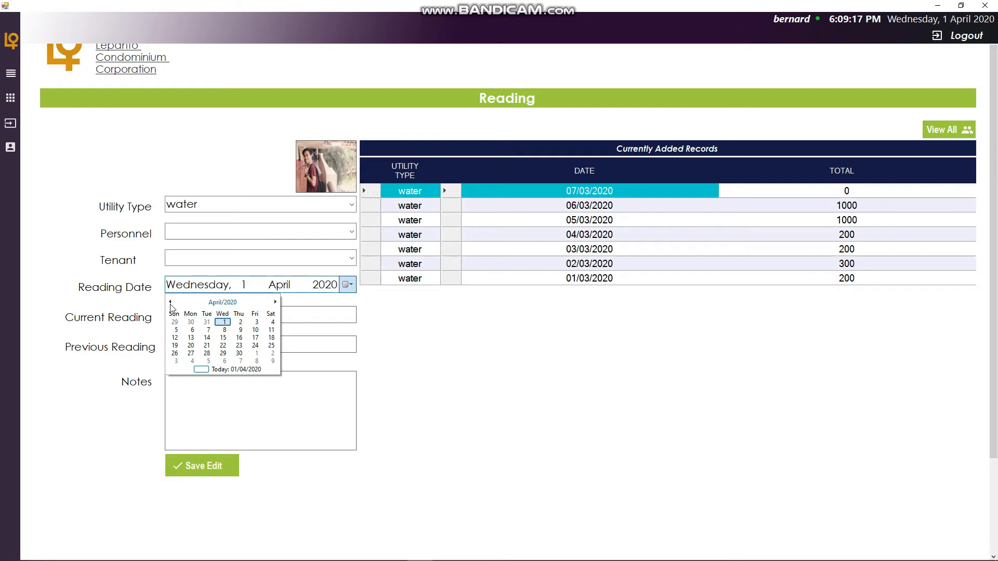
{"action": "left_click", "coordinate": [223, 302]}
{"action": "left_click", "coordinate": [239, 324]}
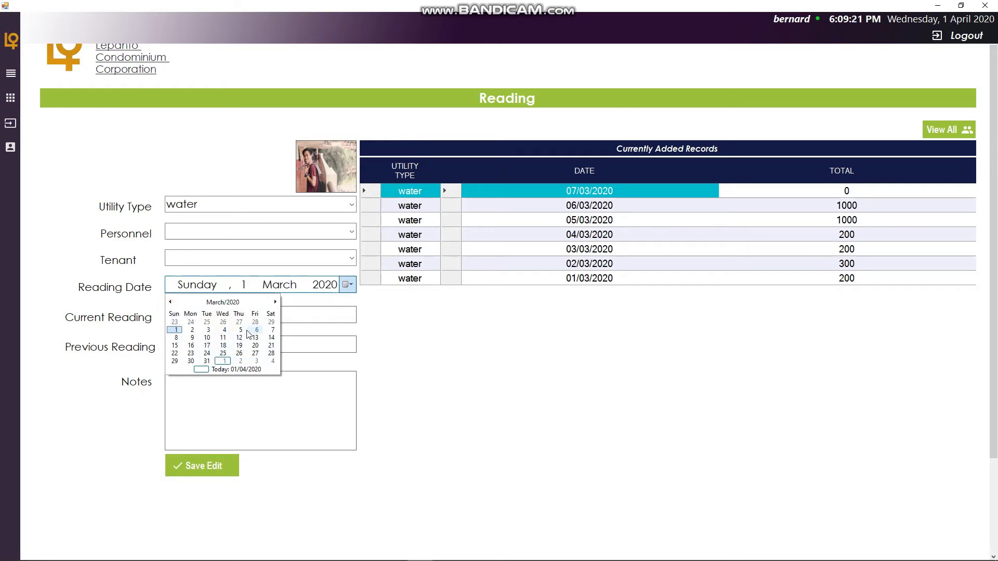
{"action": "left_click", "coordinate": [240, 330]}
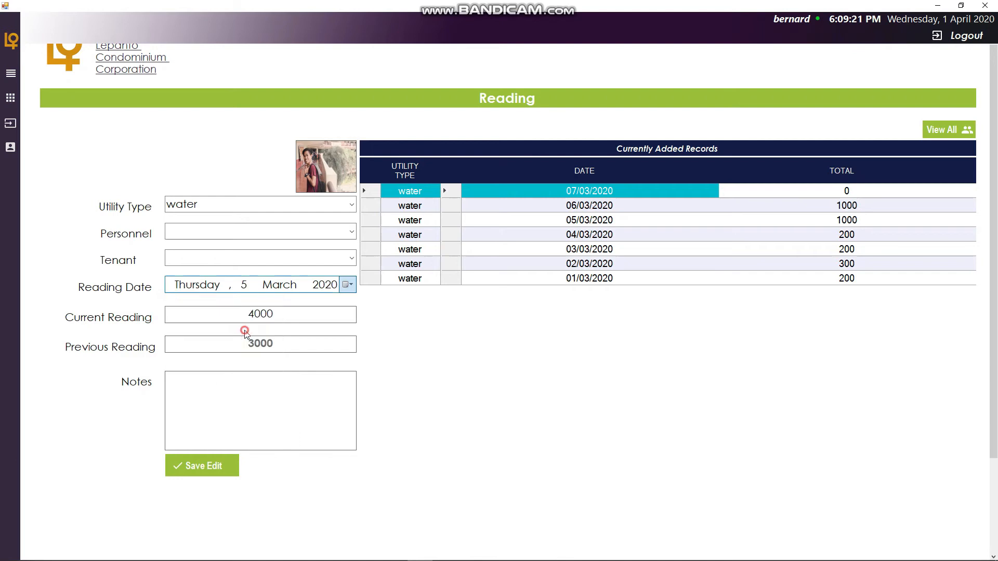
- Choose BALANSAG personnel and sunlife finanacial tenant, add the note "edited", and save the edit
{"action": "left_click", "coordinate": [348, 229]}
{"action": "left_click", "coordinate": [286, 248]}
{"action": "left_click", "coordinate": [352, 258]}
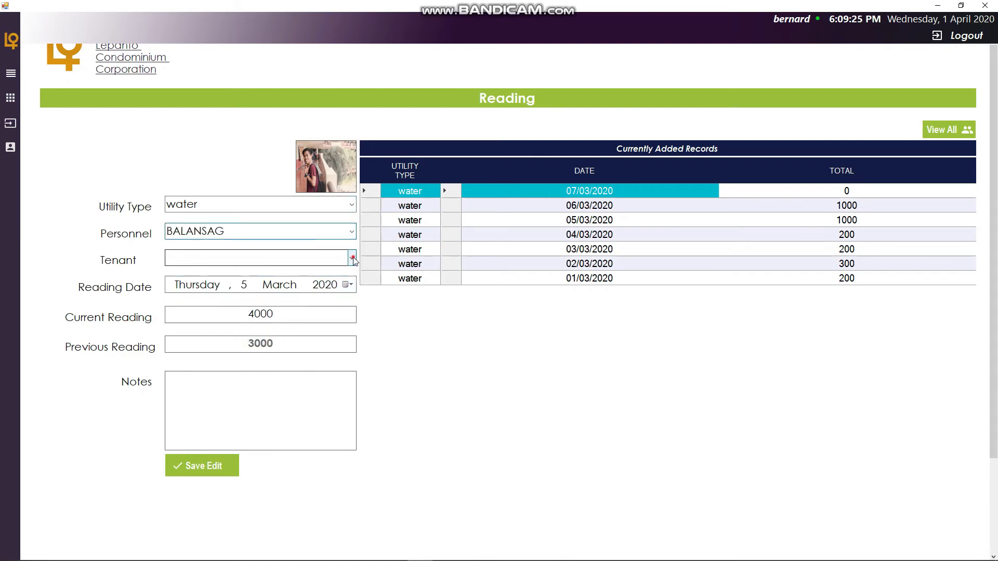
{"action": "left_click", "coordinate": [285, 273]}
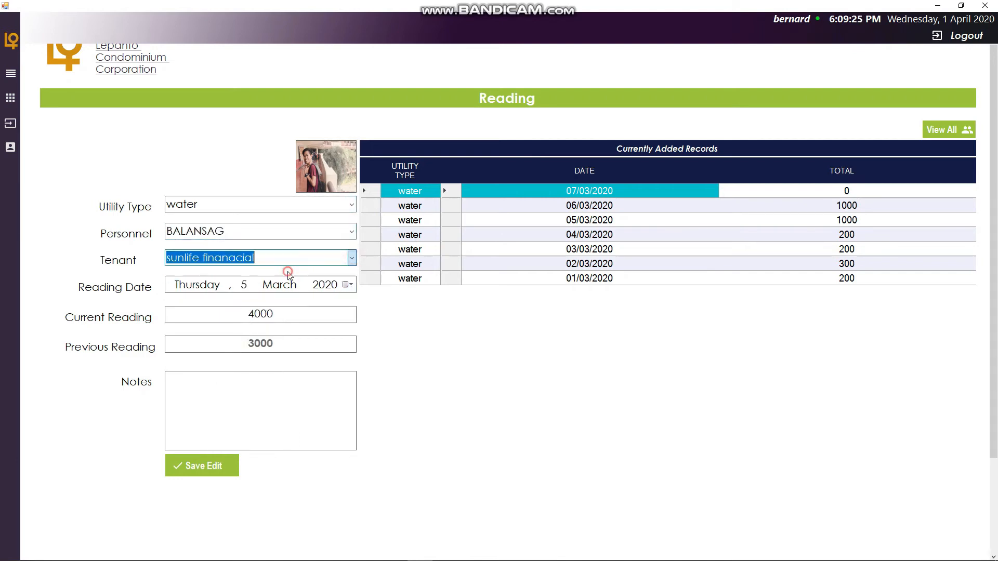
{"action": "left_click", "coordinate": [255, 403]}
{"action": "type", "text": "edited"}
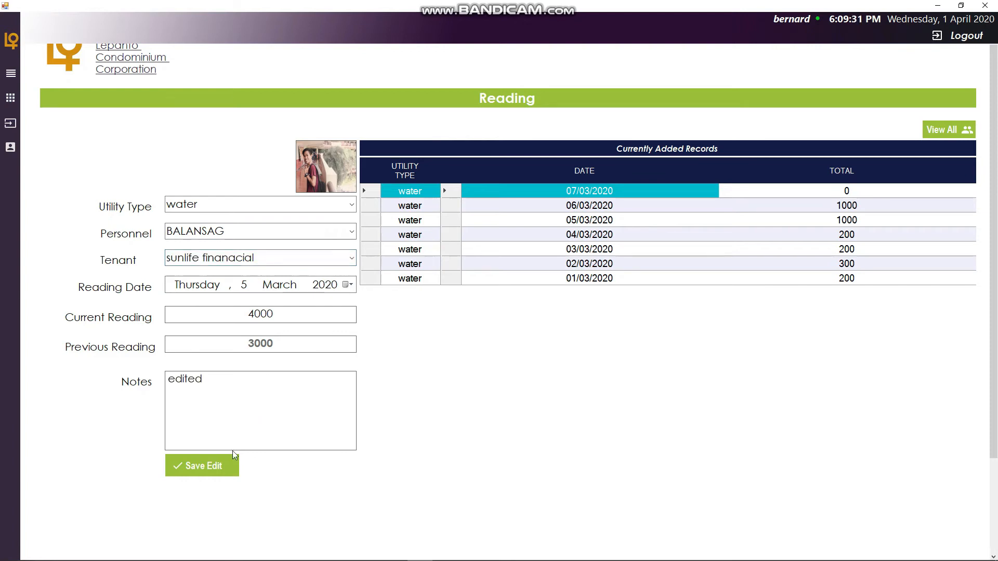
{"action": "left_click", "coordinate": [203, 466]}
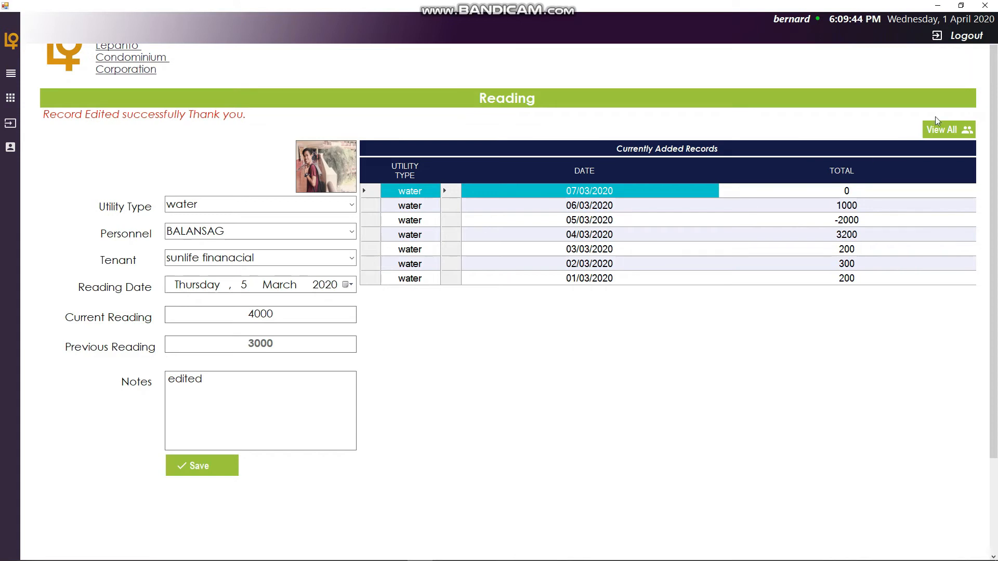
- Reopen the water reading reports through Utilities Reading and select the 05/03/2020 reading to review it
{"action": "left_click", "coordinate": [949, 131]}
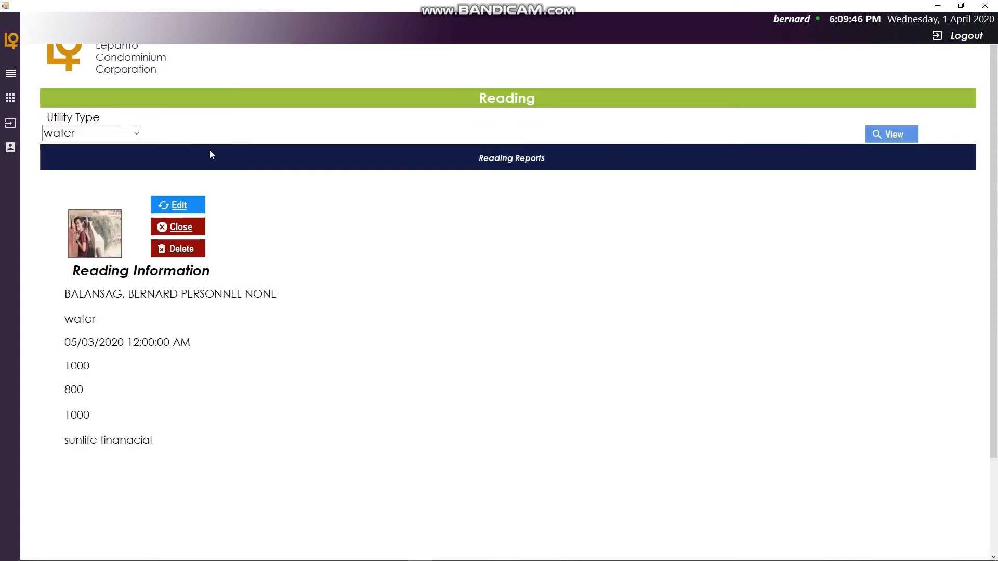
{"action": "left_click", "coordinate": [898, 134]}
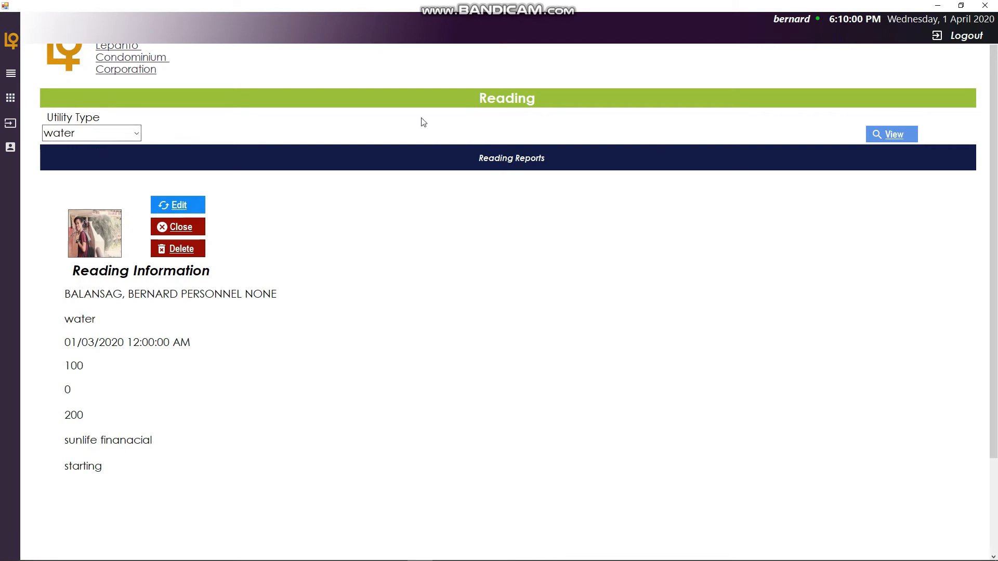
{"action": "left_click", "coordinate": [10, 73]}
{"action": "left_click", "coordinate": [63, 122]}
{"action": "left_click", "coordinate": [133, 218]}
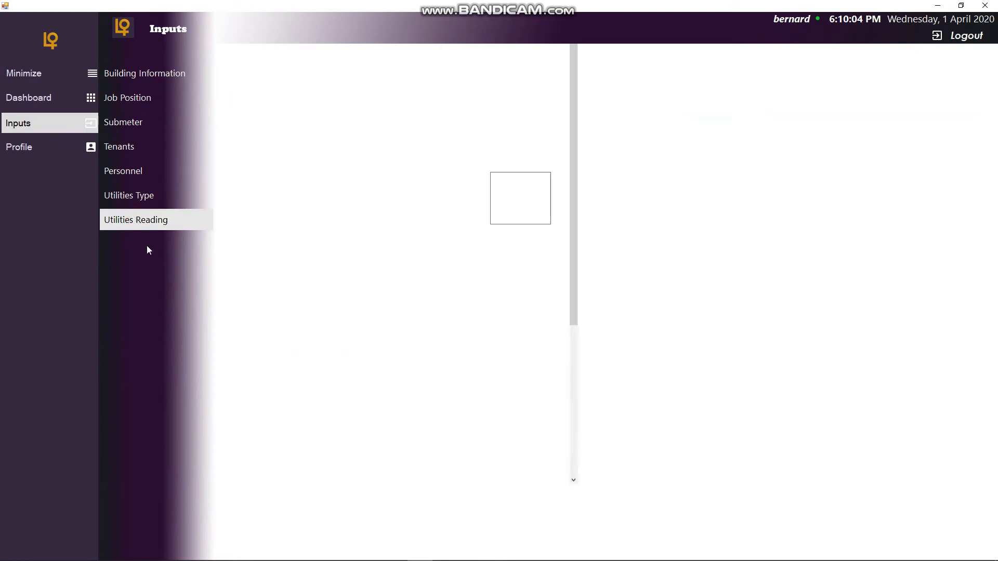
{"action": "left_click", "coordinate": [943, 165]}
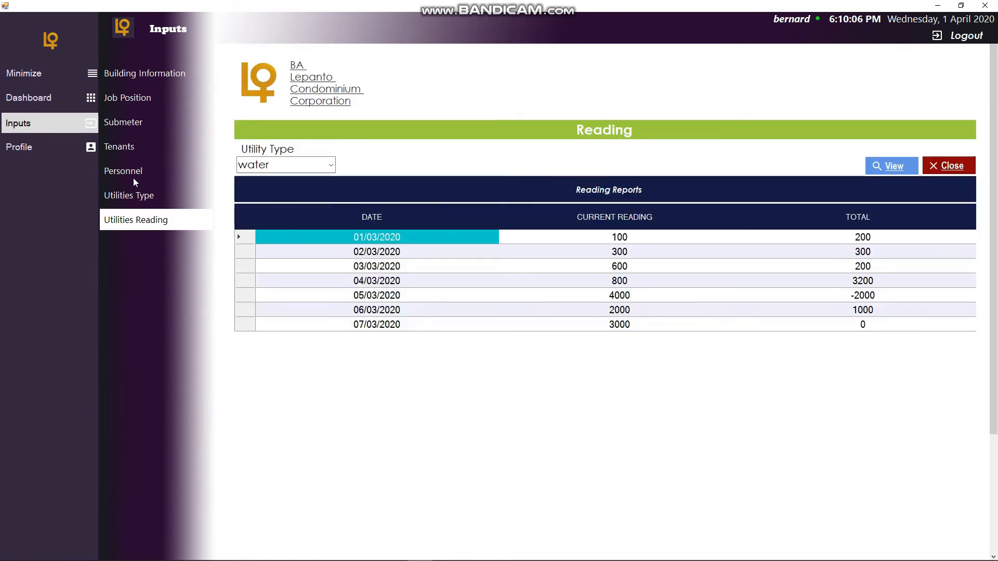
{"action": "left_click", "coordinate": [89, 125]}
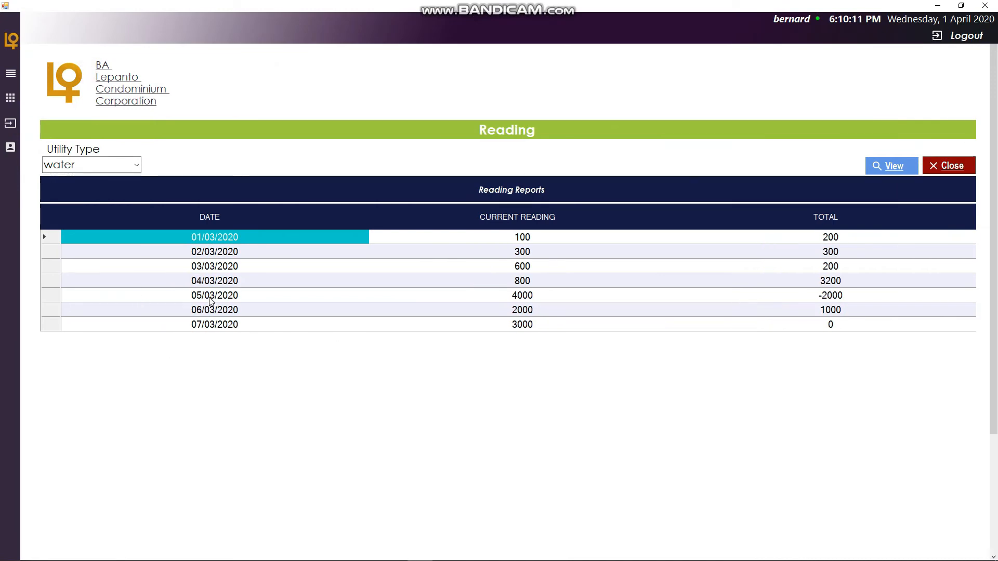
{"action": "left_click", "coordinate": [56, 295]}
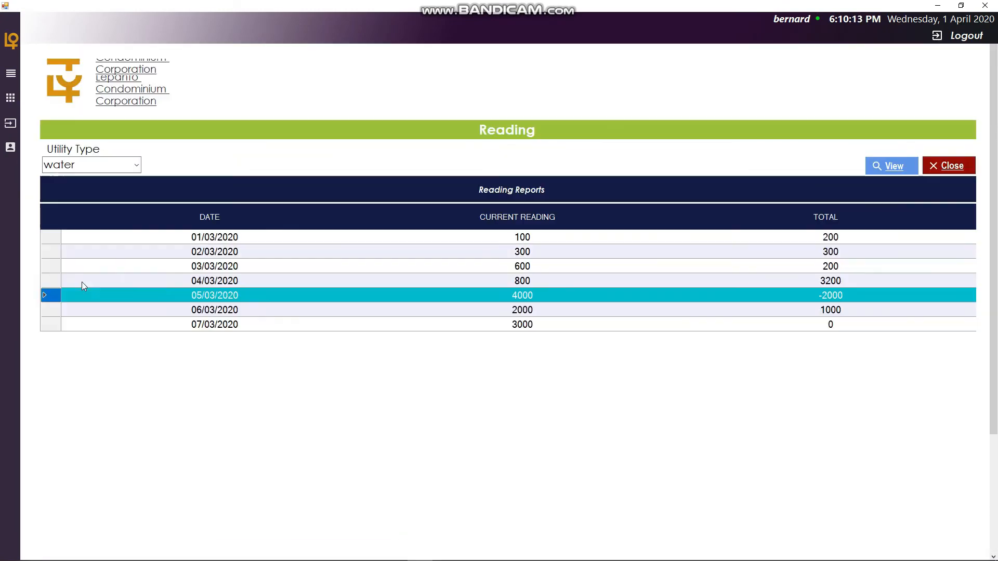
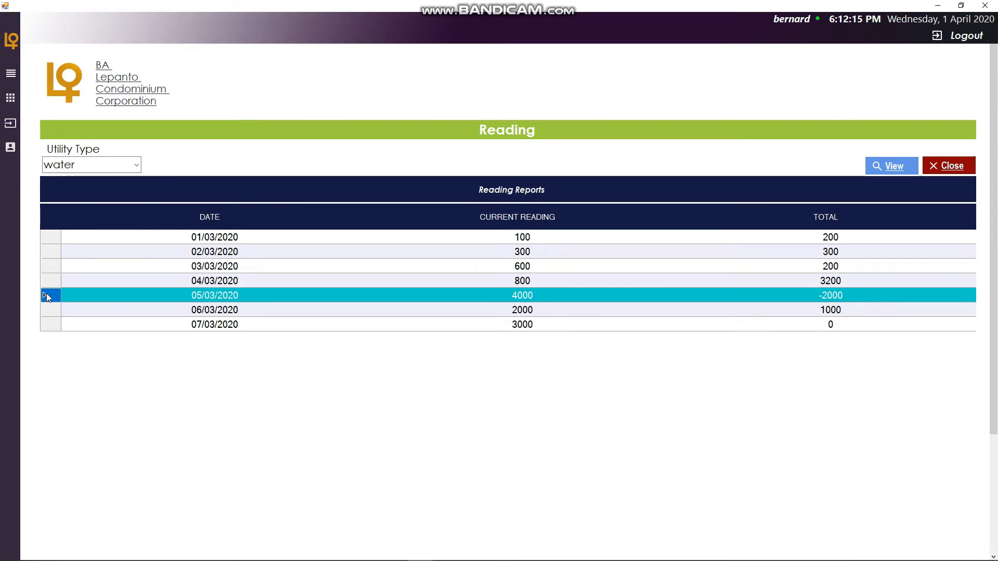
- Open the 05/03/2020 water reading for editing, set its current reading to 850, and save the edit
{"action": "left_click", "coordinate": [891, 170]}
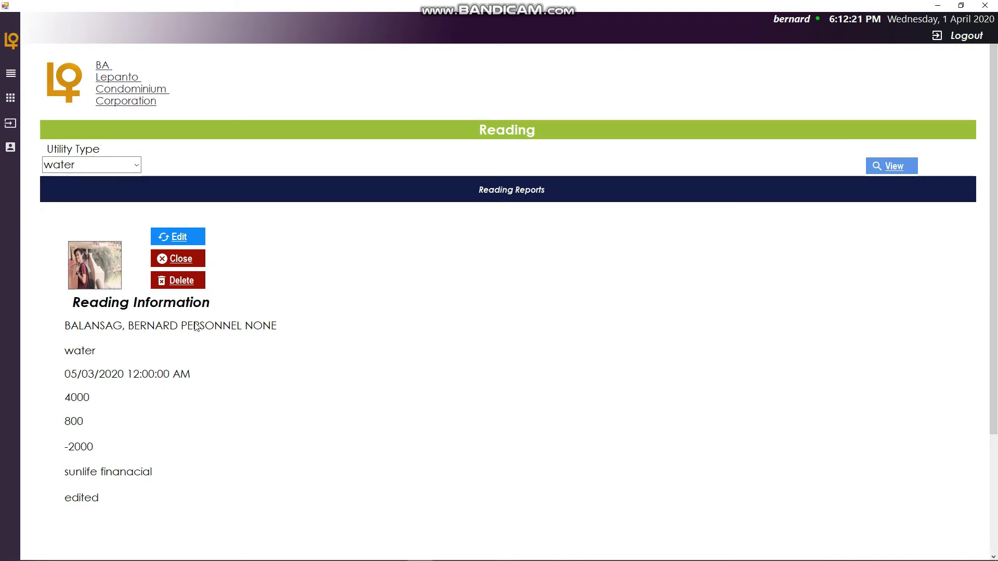
{"action": "left_click", "coordinate": [179, 236]}
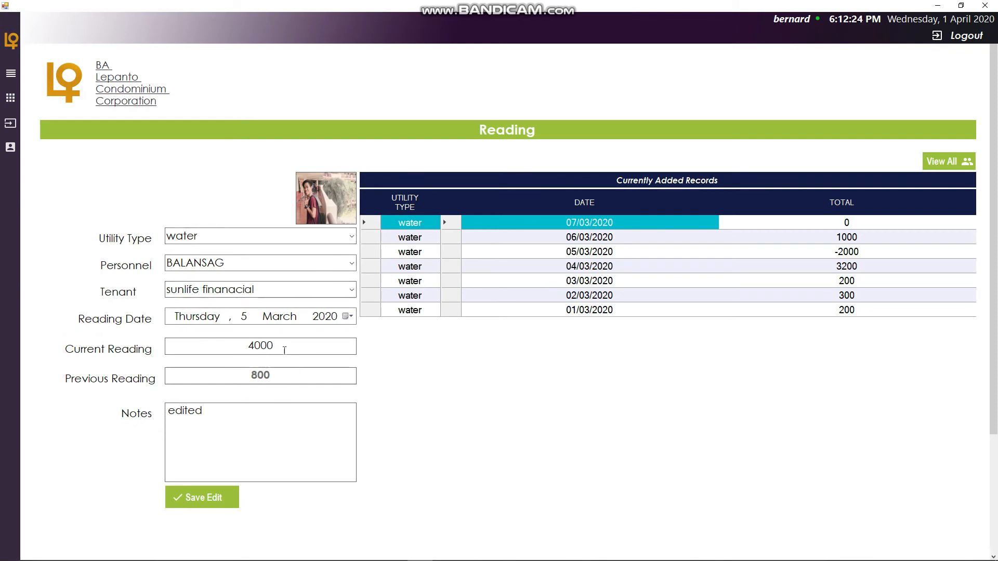
{"action": "left_click", "coordinate": [285, 347]}
{"action": "key", "text": "BackSpace"}
{"action": "key", "text": "BackSpace"}
{"action": "key", "text": "BackSpace"}
{"action": "key", "text": "BackSpace"}
{"action": "type", "text": "850"}
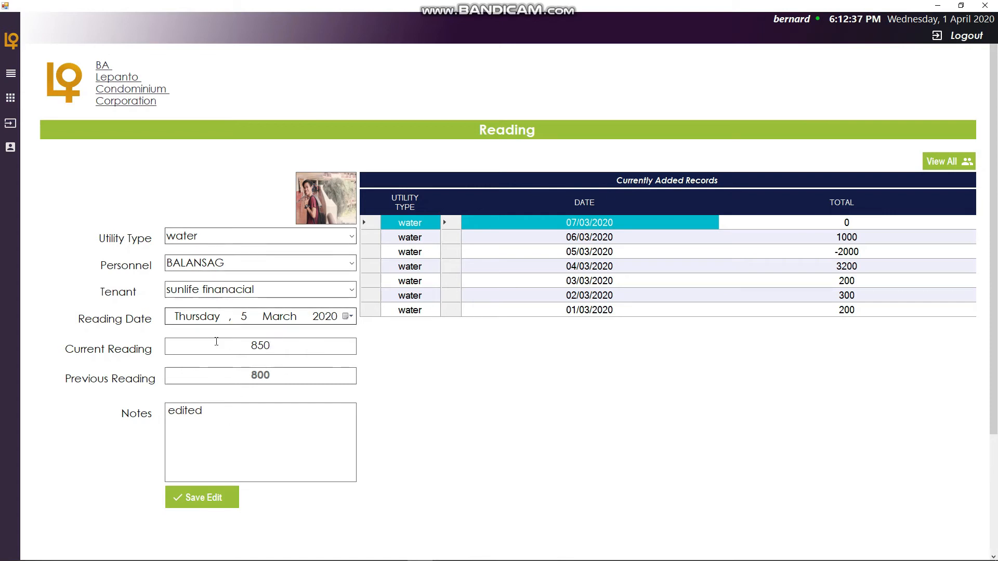
{"action": "left_click", "coordinate": [215, 499]}
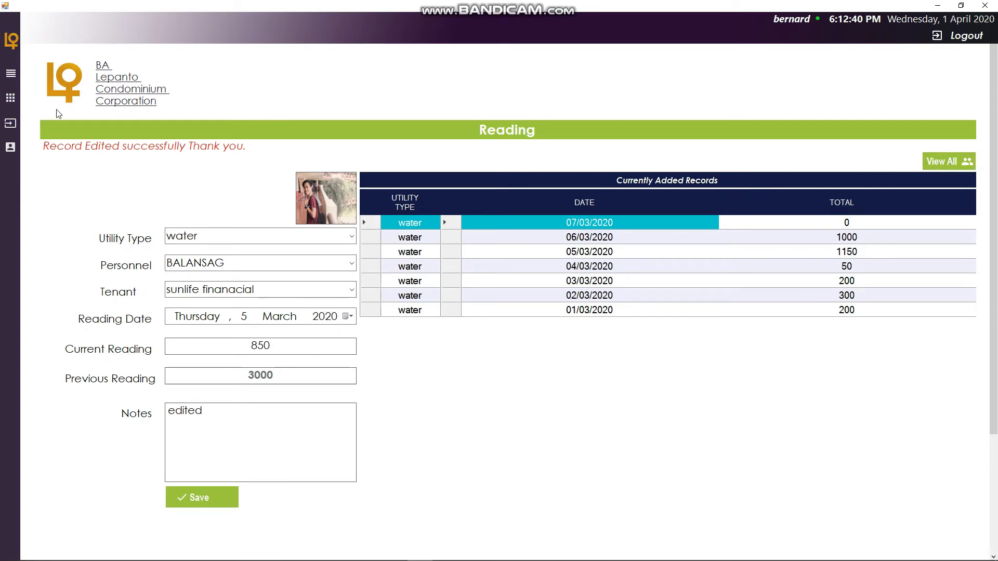
- Reopen Utilities Reading and view all water reading reports
{"action": "left_click", "coordinate": [11, 125]}
{"action": "left_click", "coordinate": [13, 76]}
{"action": "left_click", "coordinate": [29, 125]}
{"action": "left_click", "coordinate": [151, 223]}
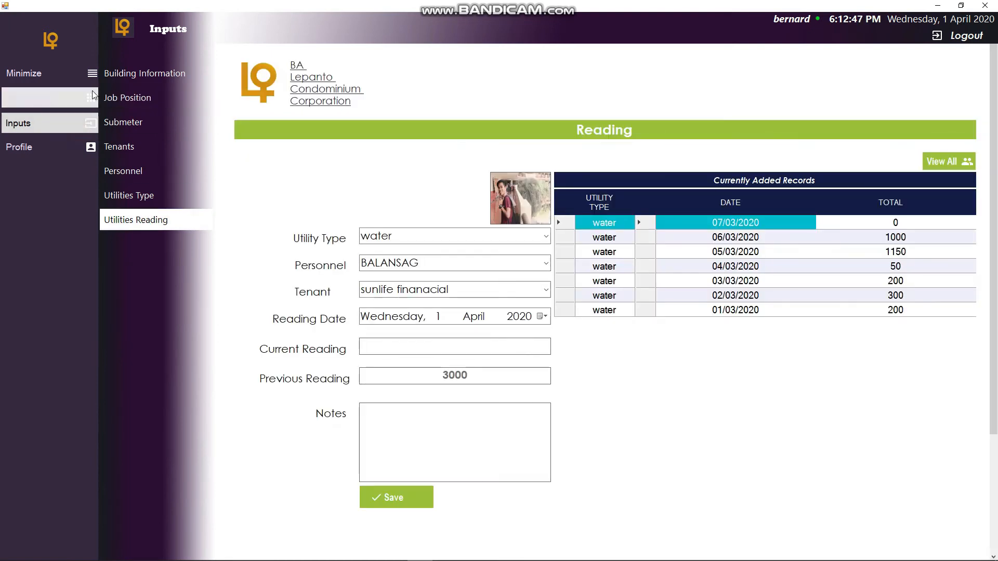
{"action": "left_click", "coordinate": [87, 78]}
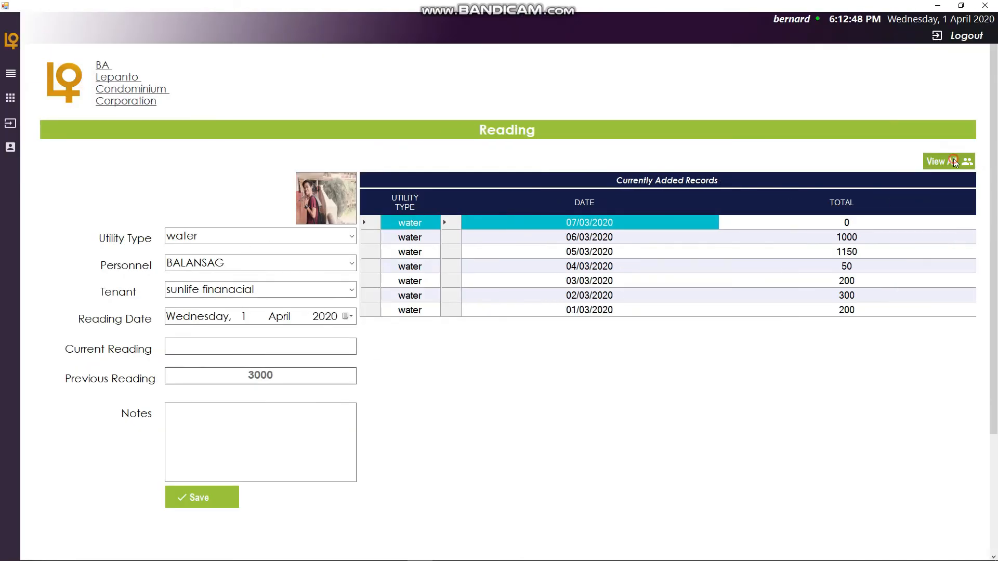
{"action": "left_click", "coordinate": [964, 160]}
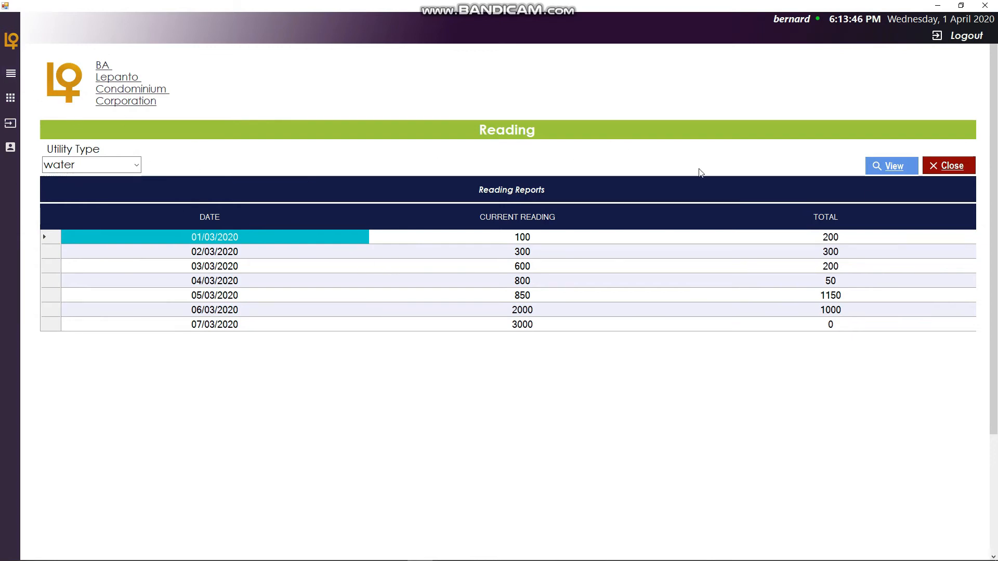
- Return to the Utilities Reading entry form and set the utility type to electricity with BALANSAG as personnel
{"action": "left_click", "coordinate": [11, 73]}
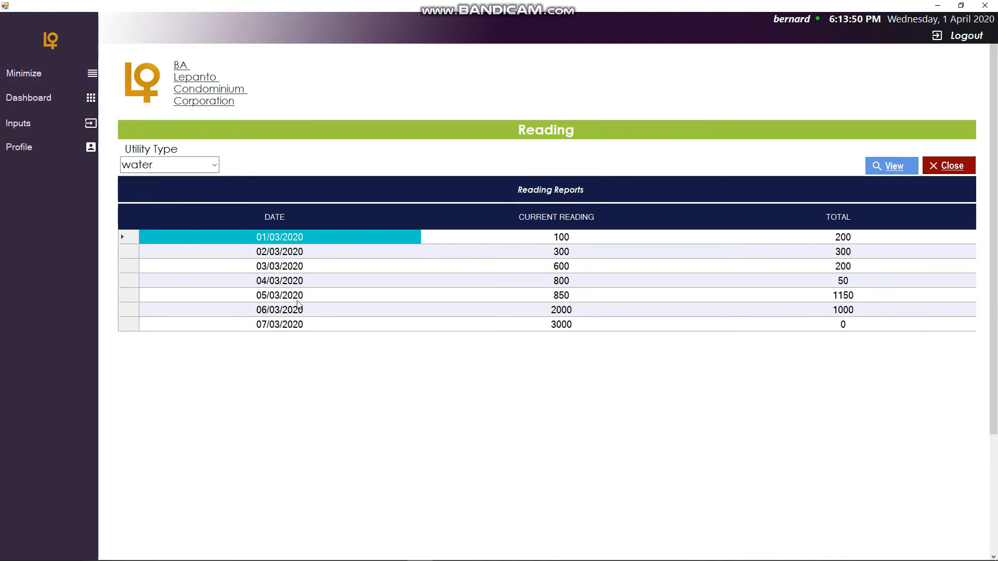
{"action": "left_click", "coordinate": [84, 129]}
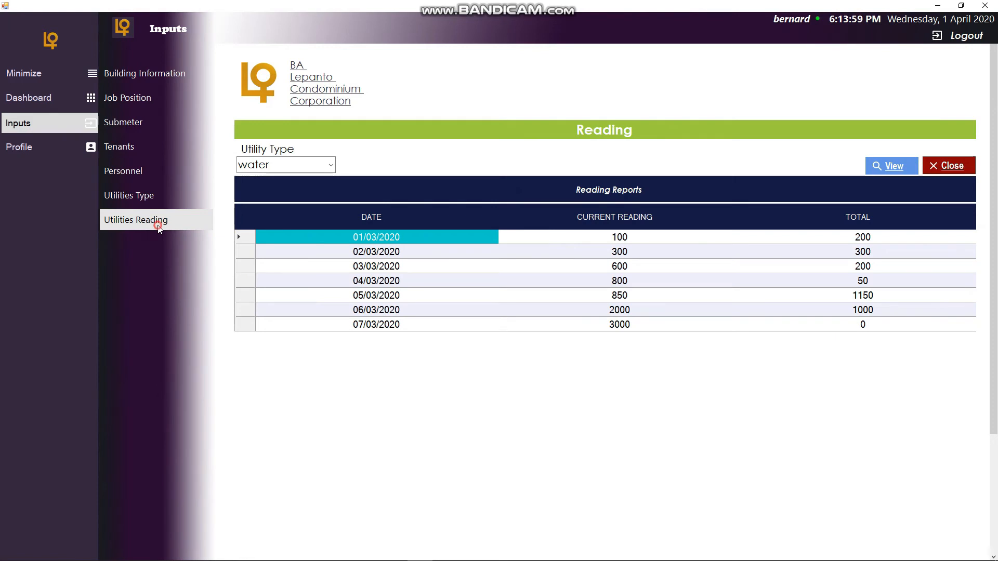
{"action": "left_click", "coordinate": [158, 224]}
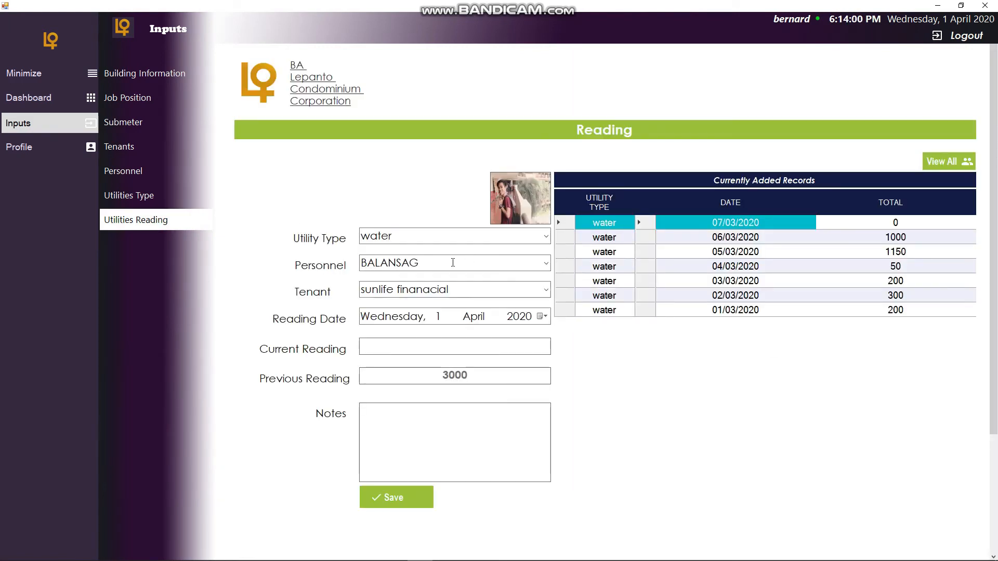
{"action": "left_click", "coordinate": [86, 125]}
{"action": "left_click", "coordinate": [93, 79]}
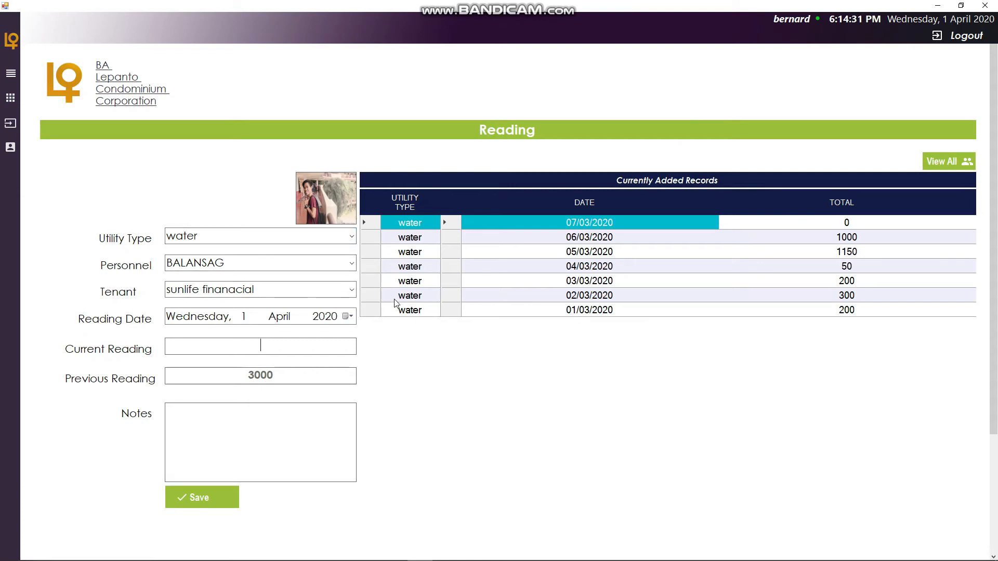
{"action": "left_click", "coordinate": [352, 237]}
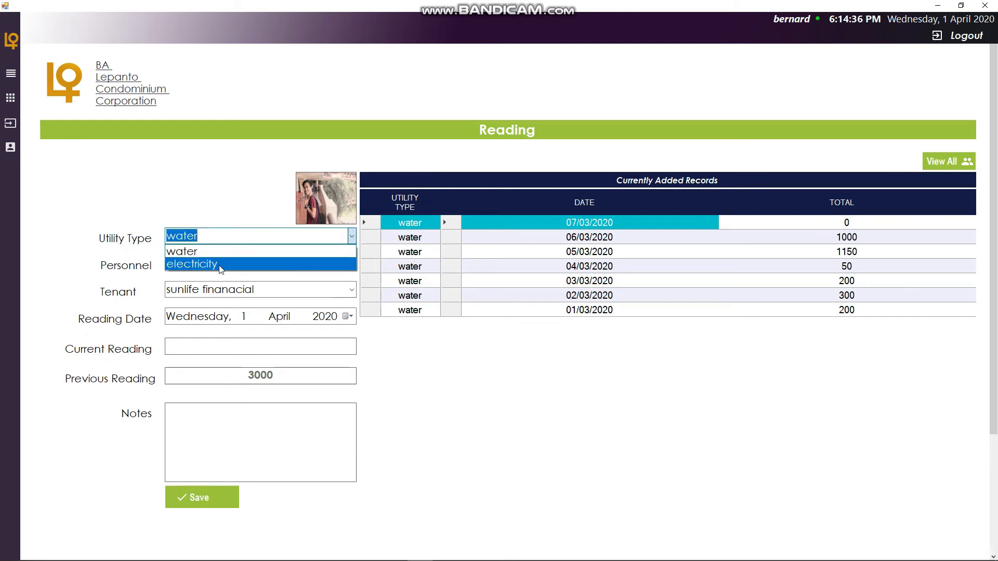
{"action": "left_click", "coordinate": [219, 265]}
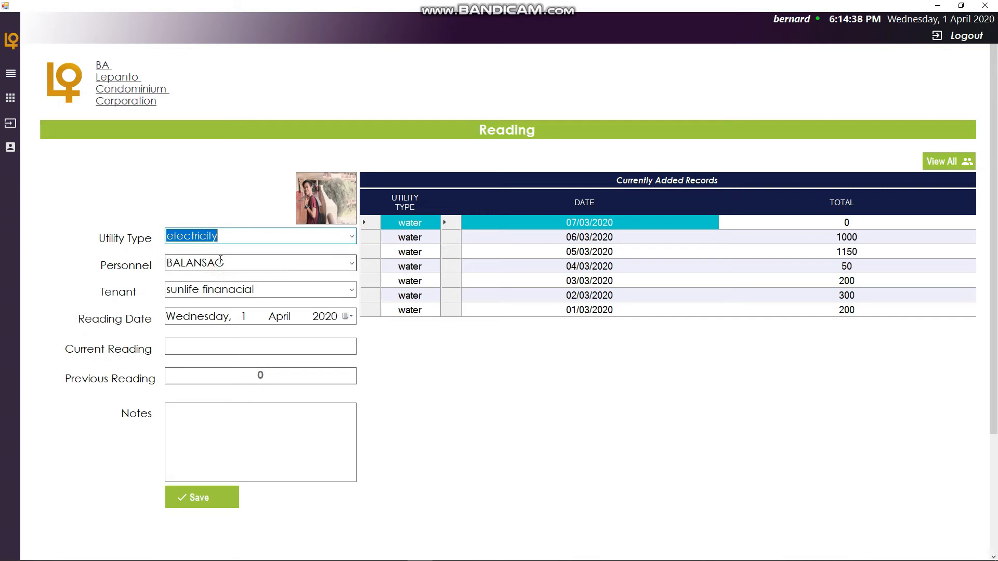
{"action": "left_click", "coordinate": [352, 266]}
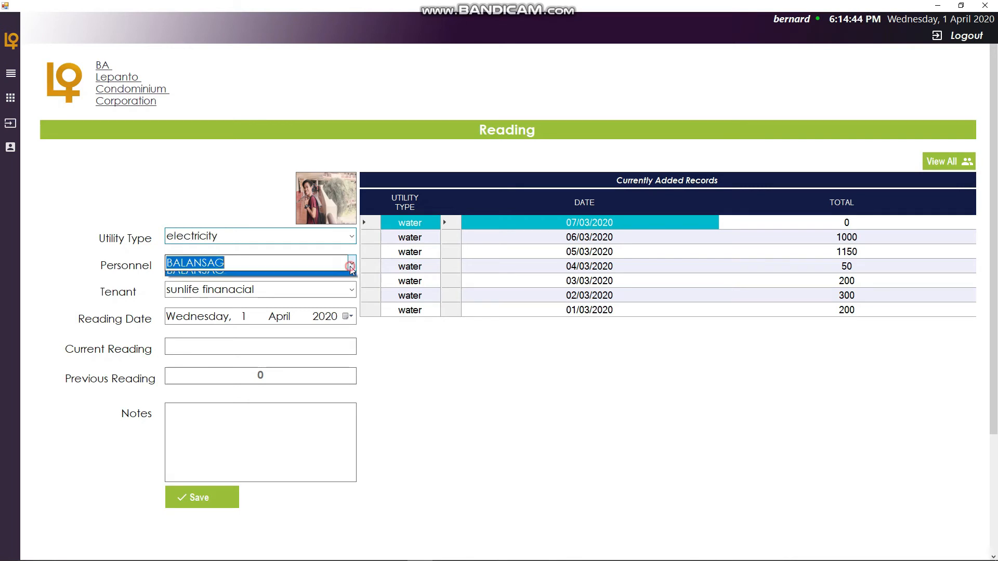
{"action": "left_click", "coordinate": [341, 279]}
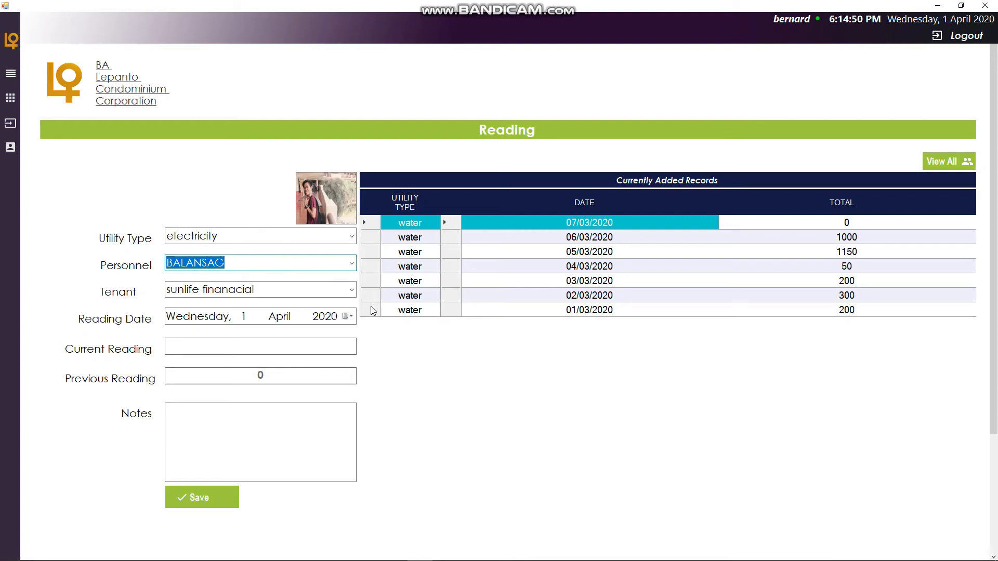
{"action": "left_click", "coordinate": [350, 263]}
{"action": "left_click", "coordinate": [342, 280]}
- Set the reading date to Sunday, 1 March 2020 and the current reading to 500
{"action": "left_click", "coordinate": [348, 317]}
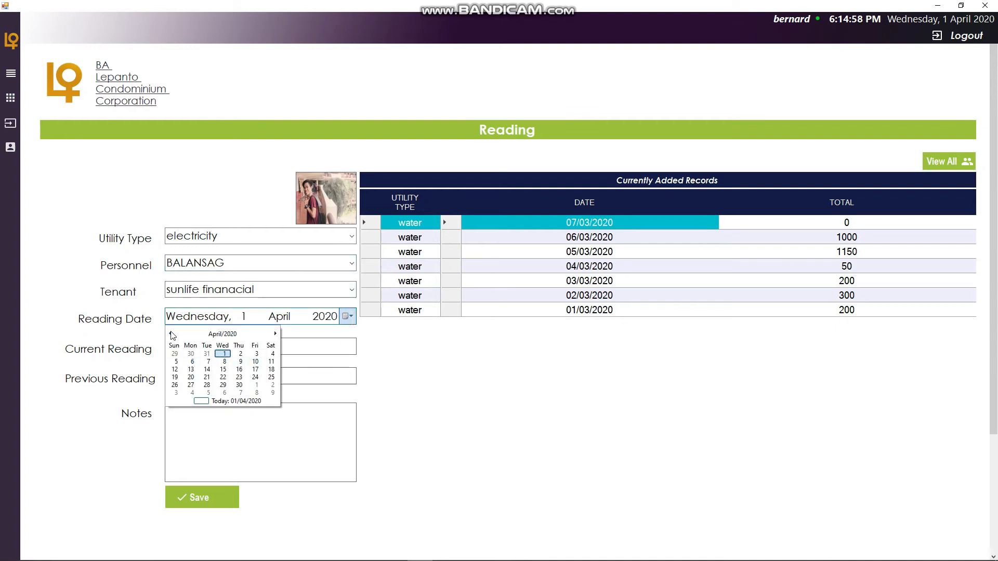
{"action": "left_click", "coordinate": [223, 333]}
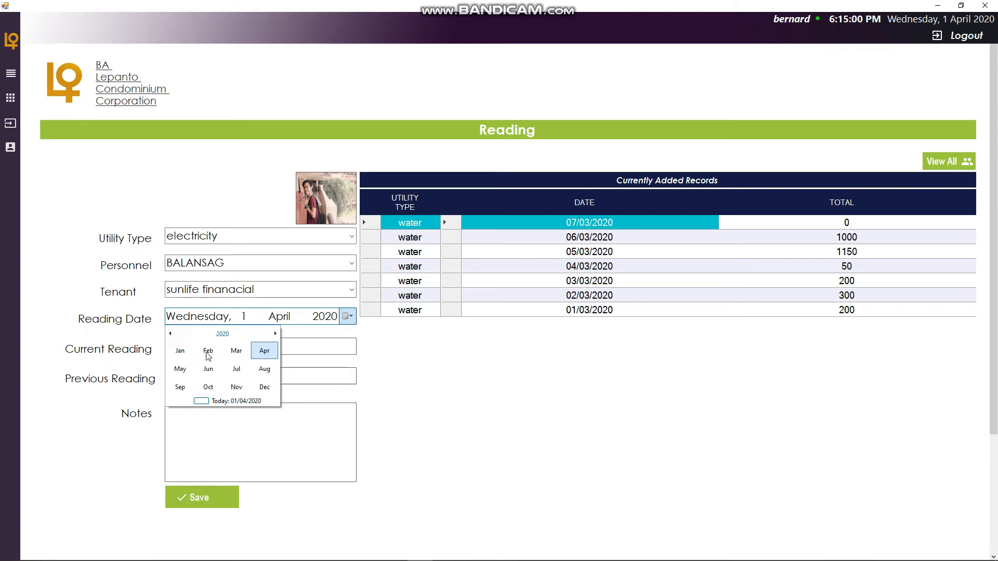
{"action": "left_click", "coordinate": [236, 351]}
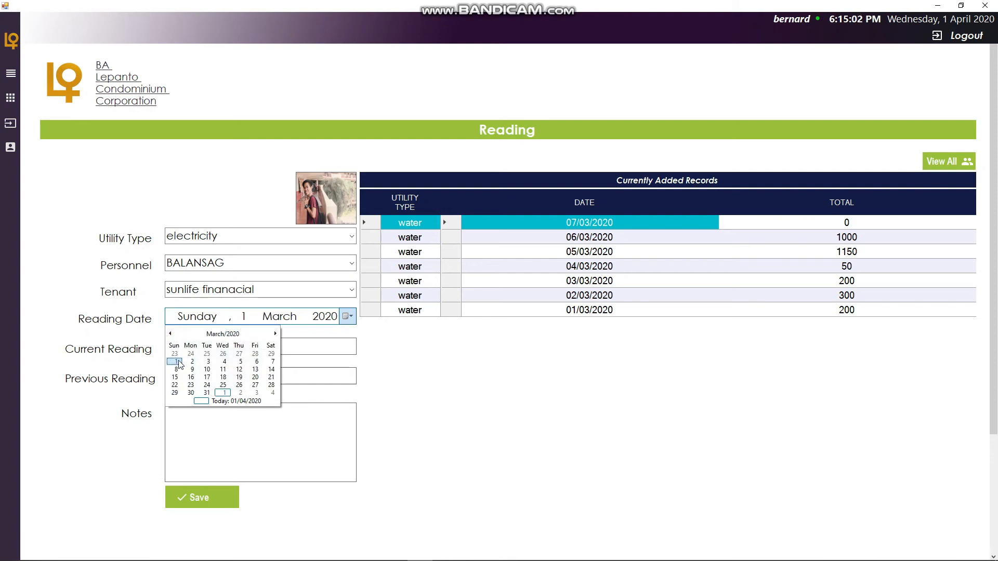
{"action": "left_click", "coordinate": [176, 362]}
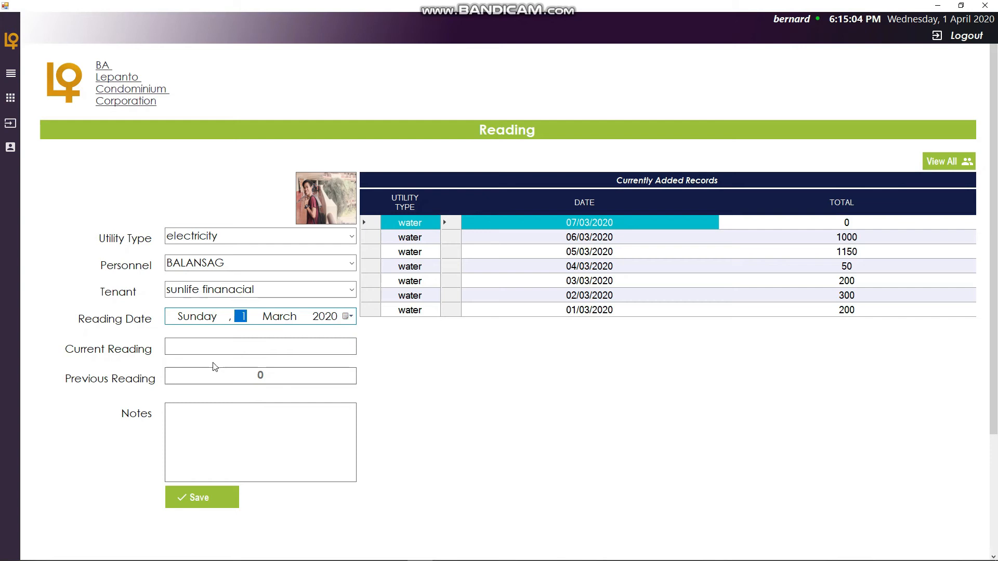
{"action": "left_click", "coordinate": [276, 344]}
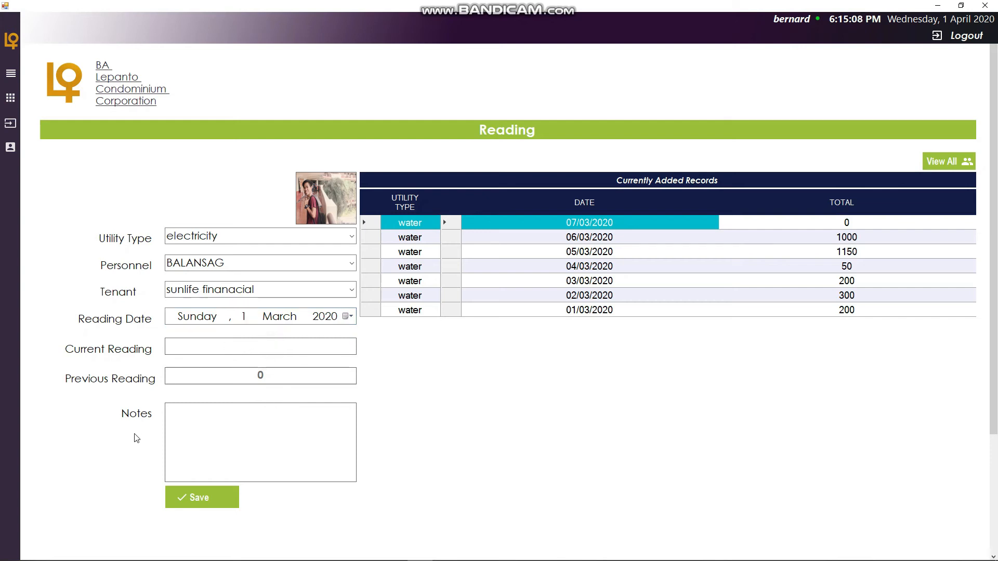
{"action": "type", "text": "1000"}
{"action": "key", "text": "BackSpace"}
{"action": "key", "text": "BackSpace"}
{"action": "key", "text": "BackSpace"}
{"action": "type", "text": "500"}
- Add the note "starting record for electricit" and save the new electricity reading
{"action": "left_click", "coordinate": [249, 421]}
{"action": "type", "text": "starting record for electricity"}
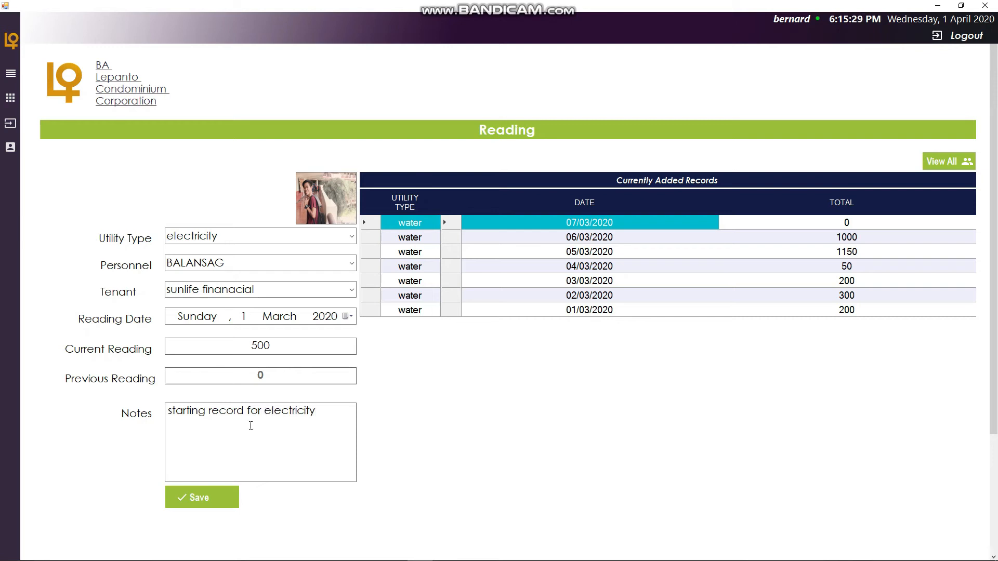
{"action": "left_click", "coordinate": [227, 496]}
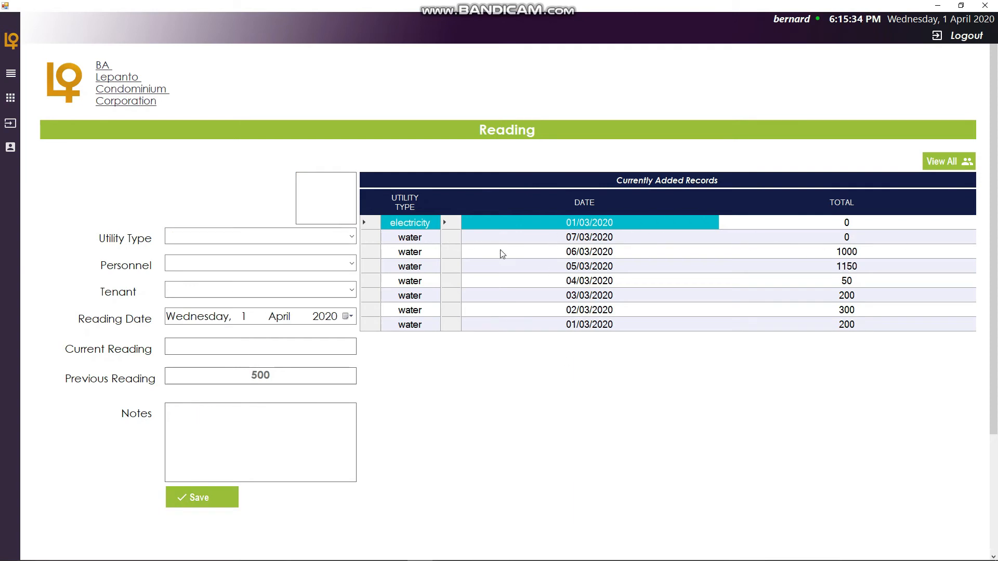
- Start another reading with utility type electricity, BALANSAG personnel and sunlife finanacial tenant
{"action": "left_click", "coordinate": [349, 237]}
{"action": "left_click", "coordinate": [353, 266]}
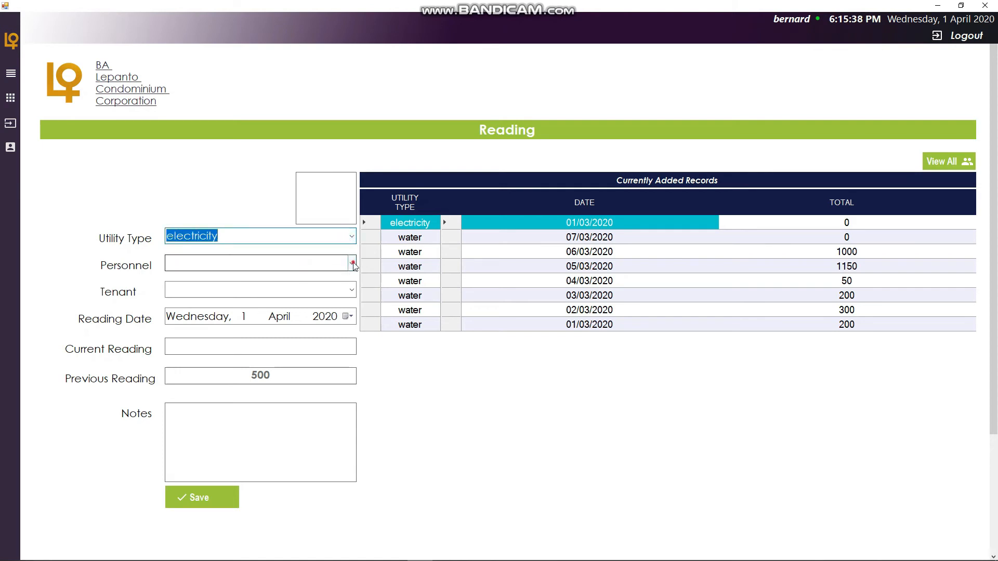
{"action": "left_click", "coordinate": [353, 265]}
{"action": "left_click", "coordinate": [306, 276]}
{"action": "left_click", "coordinate": [351, 290]}
{"action": "left_click", "coordinate": [303, 305]}
{"action": "left_click", "coordinate": [346, 316]}
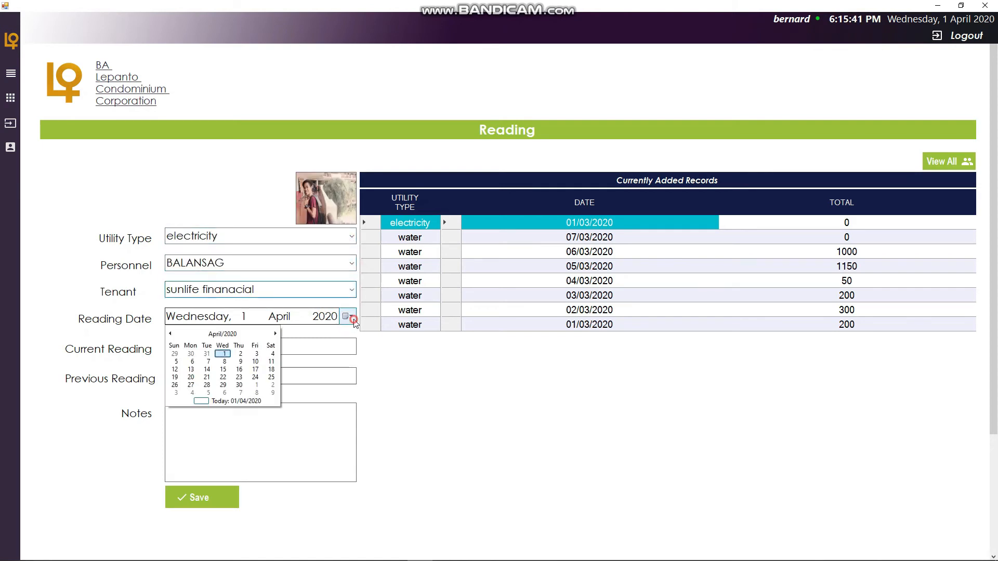
- Set the reading date to Monday, 2 March 2020, enter a current reading of 1500, and save
{"action": "left_click", "coordinate": [171, 334]}
{"action": "left_click", "coordinate": [195, 363]}
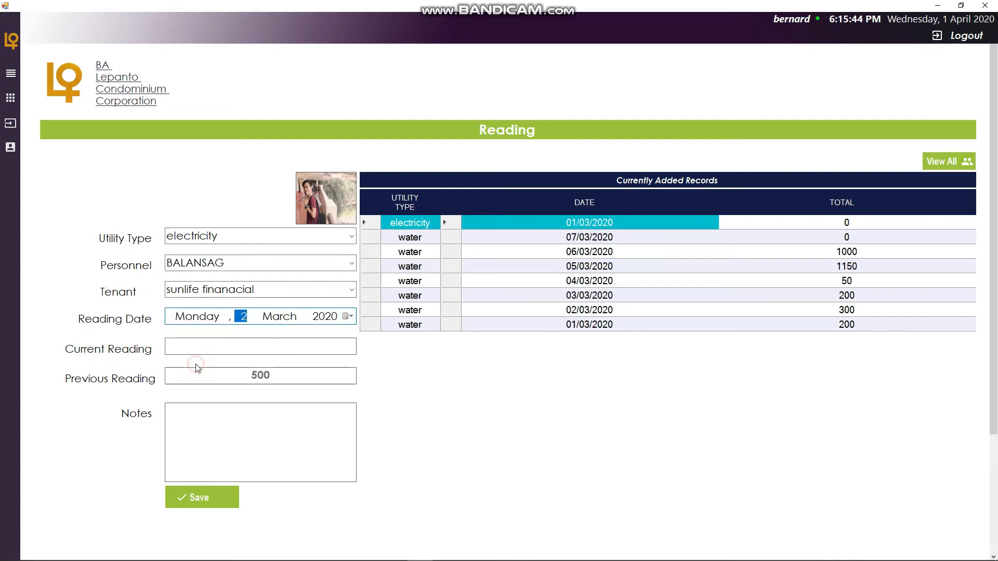
{"action": "left_click", "coordinate": [268, 348]}
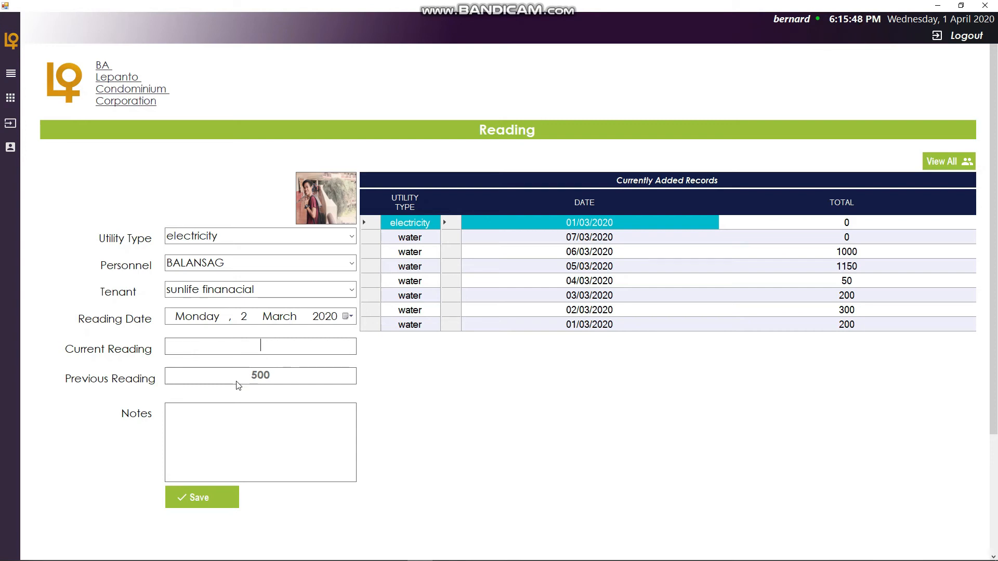
{"action": "type", "text": "1500"}
{"action": "left_click", "coordinate": [283, 435]}
{"action": "left_click", "coordinate": [217, 501]}
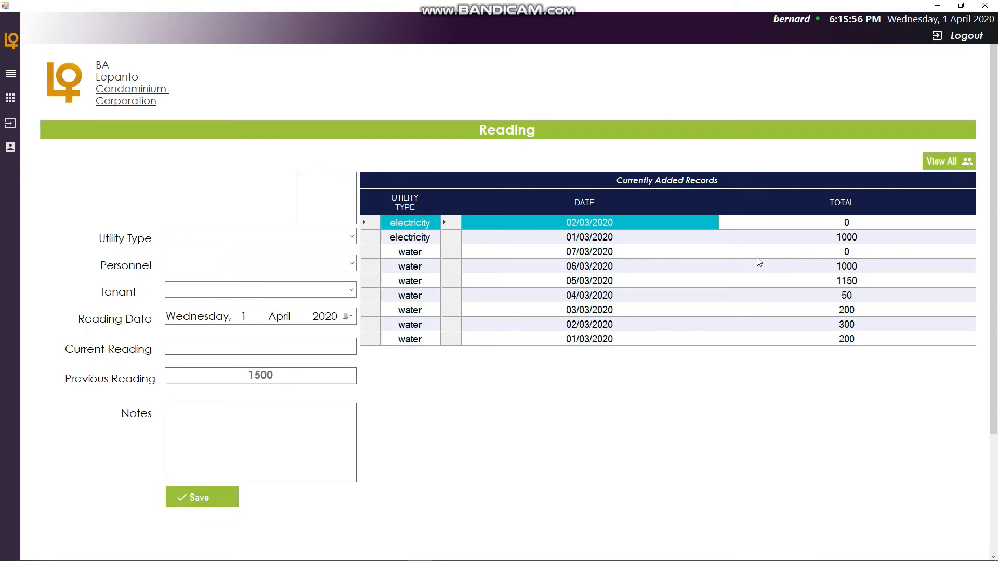
- Start a third electricity reading with BALANSAG personnel and sunlife finanacial tenant
{"action": "left_click", "coordinate": [352, 237]}
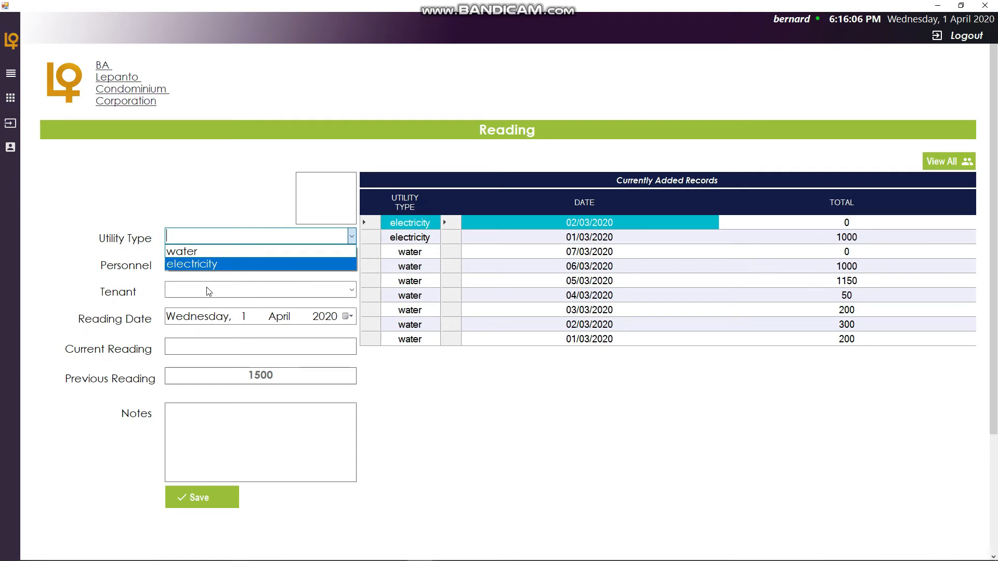
{"action": "left_click", "coordinate": [310, 266]}
{"action": "left_click", "coordinate": [353, 263]}
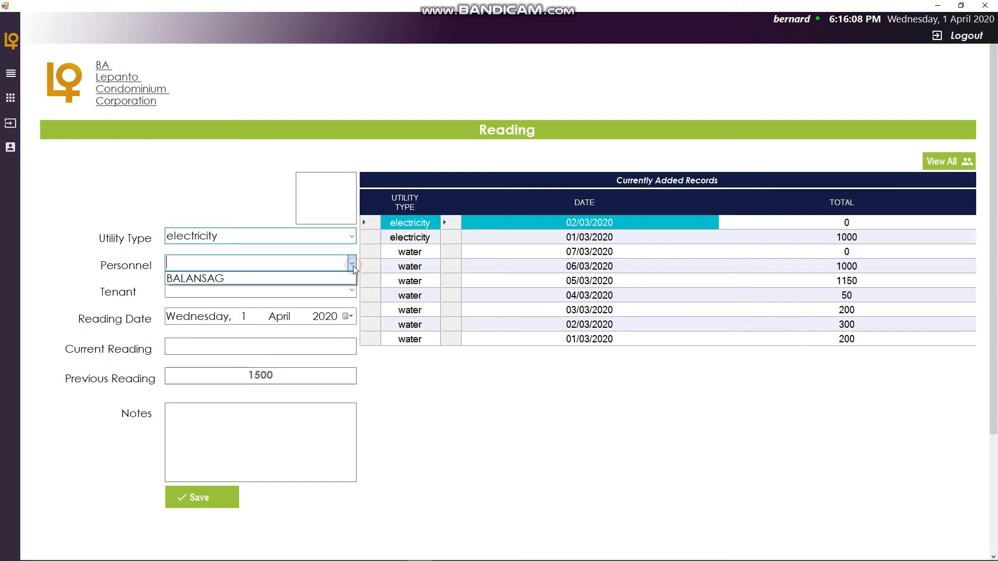
{"action": "left_click", "coordinate": [274, 279]}
{"action": "left_click", "coordinate": [273, 290]}
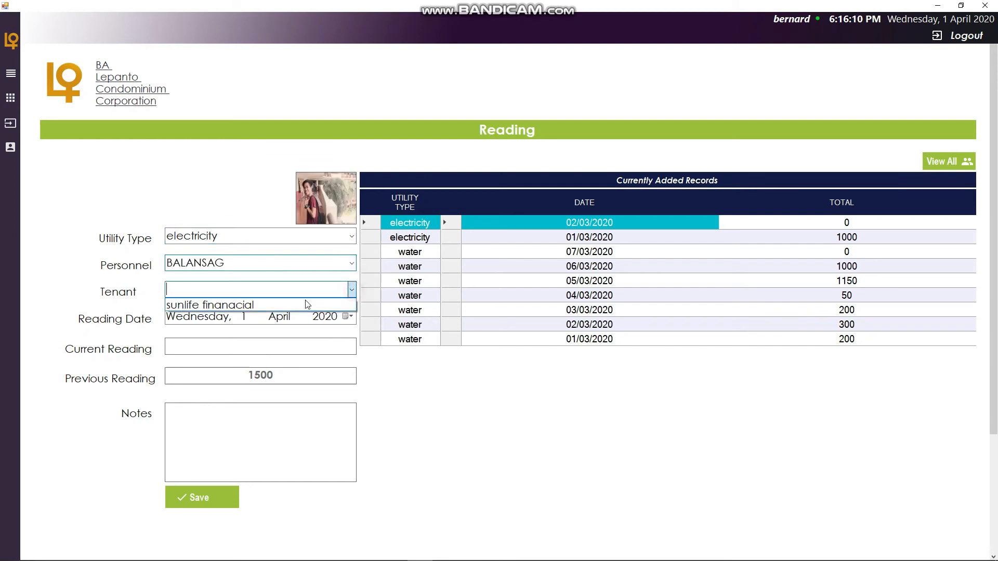
{"action": "left_click", "coordinate": [276, 306]}
- Set the reading date to Tuesday, 3 March 2020, enter a current reading of 2500, and save
{"action": "left_click", "coordinate": [347, 316]}
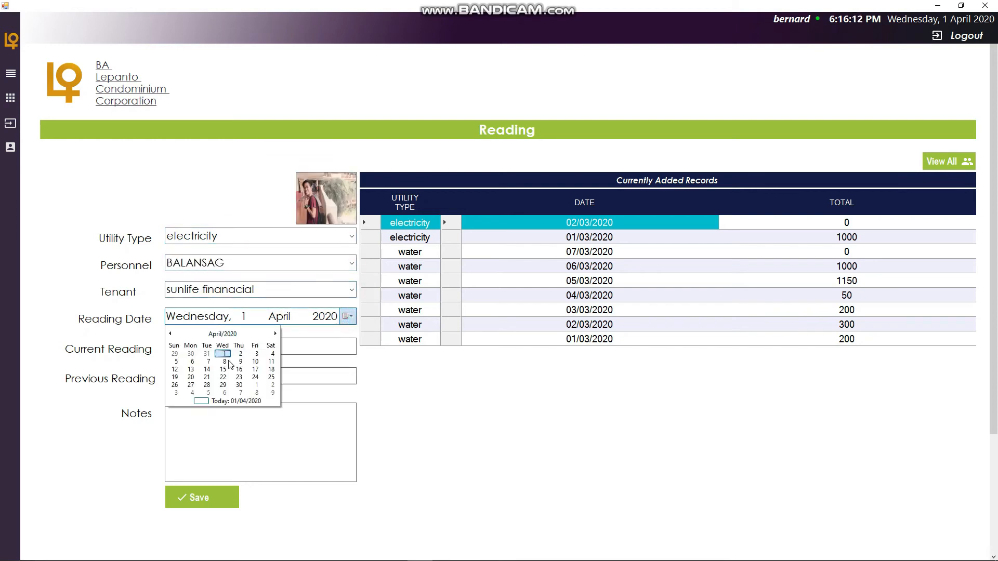
{"action": "left_click", "coordinate": [213, 333]}
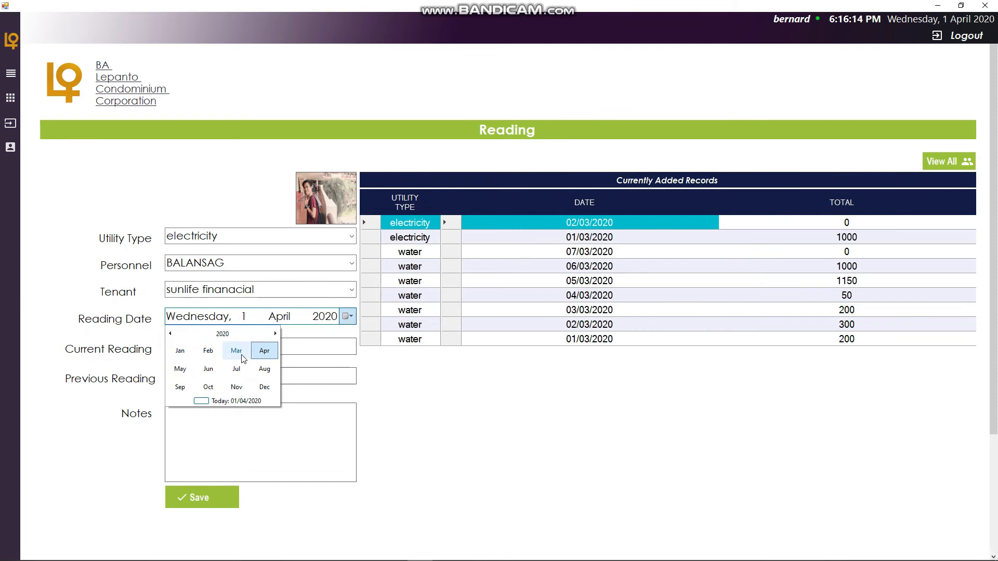
{"action": "left_click", "coordinate": [236, 355]}
{"action": "left_click", "coordinate": [215, 357]}
{"action": "left_click", "coordinate": [281, 348]}
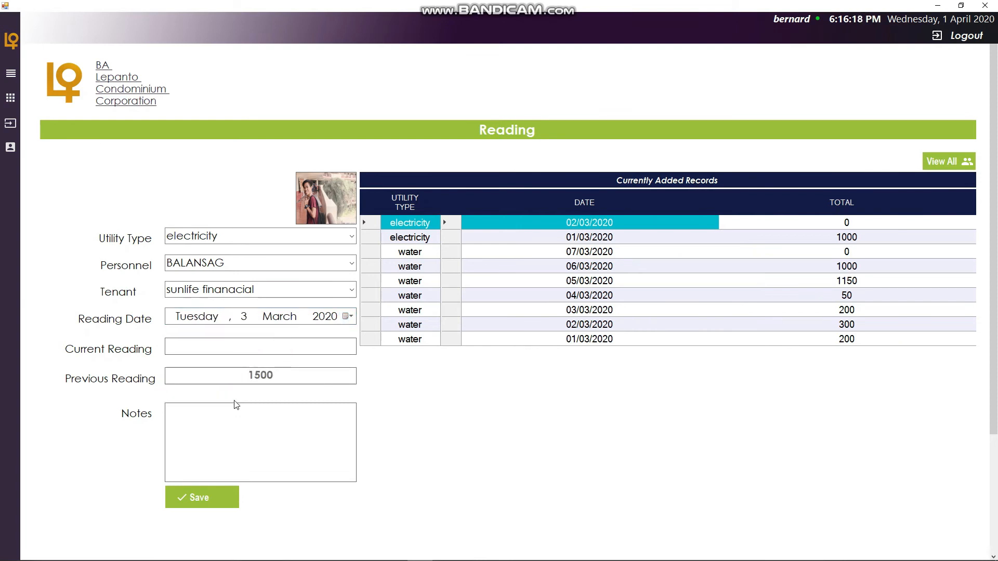
{"action": "type", "text": "2500"}
{"action": "left_click", "coordinate": [214, 494]}
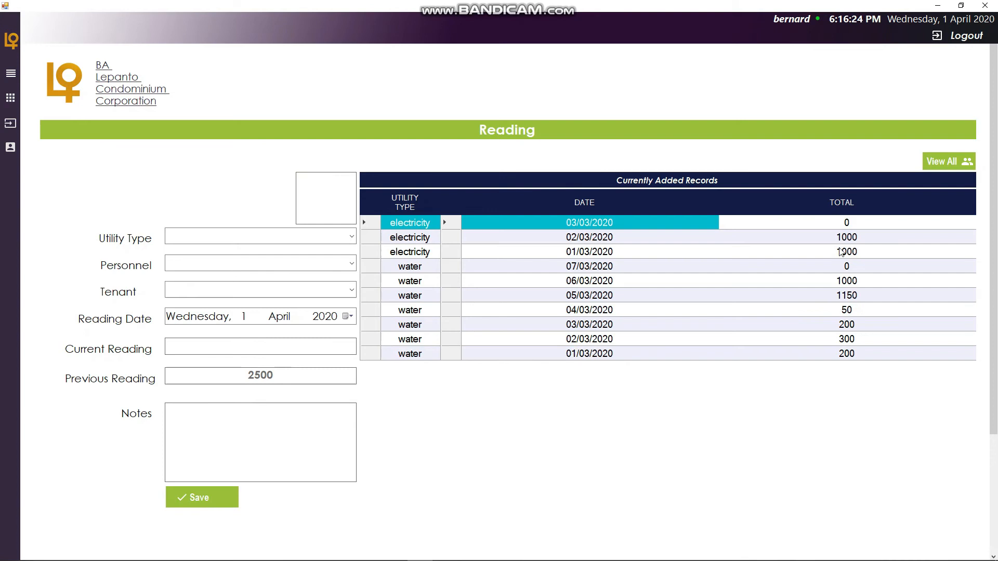
- Start a fourth electricity reading with BALANSAG personnel and sunlife finanacial tenant
{"action": "left_click", "coordinate": [351, 238]}
{"action": "left_click", "coordinate": [276, 261]}
{"action": "left_click", "coordinate": [345, 263]}
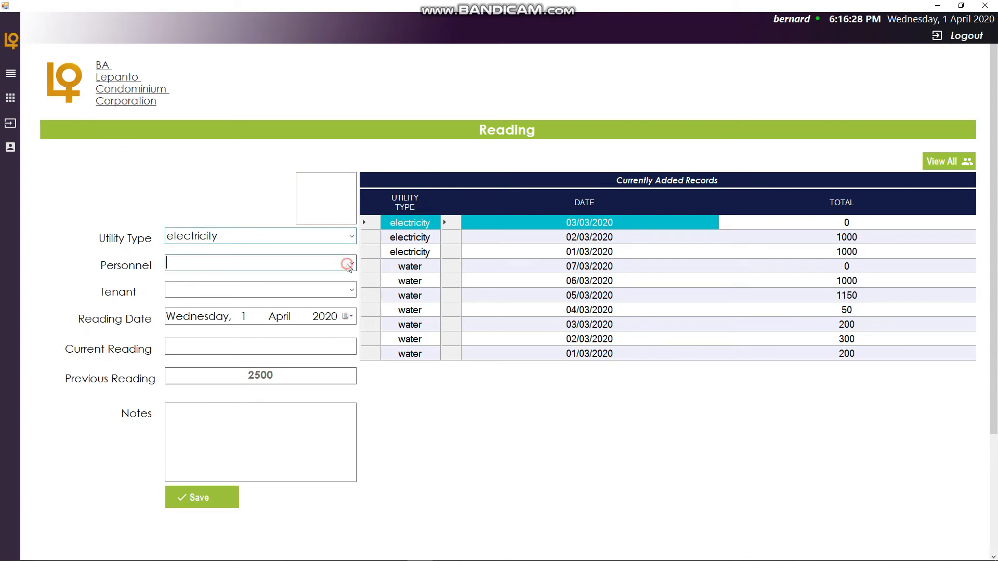
{"action": "left_click", "coordinate": [304, 277]}
{"action": "left_click", "coordinate": [346, 290]}
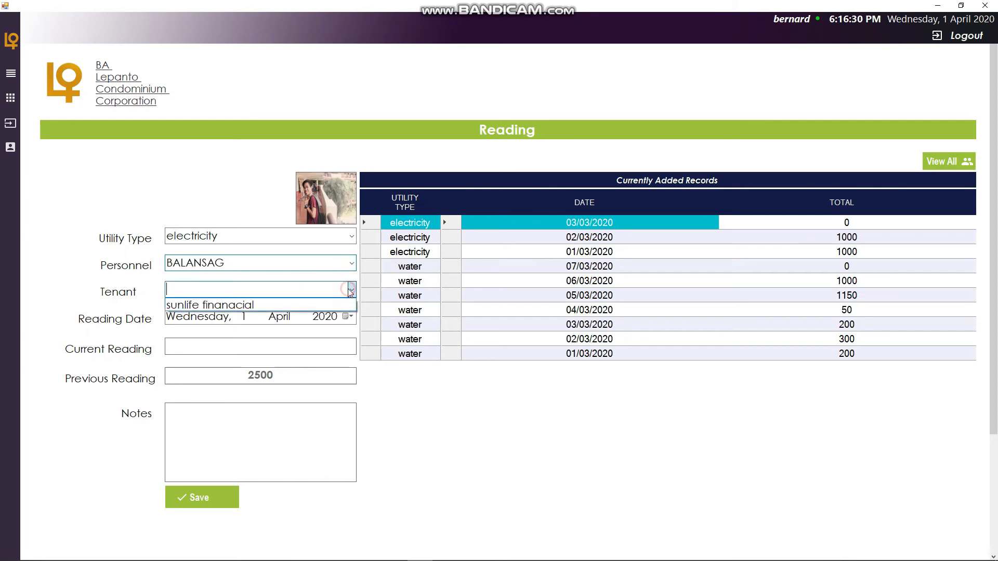
{"action": "left_click", "coordinate": [327, 303]}
- Set the reading date to Wednesday, 4 March 2020, enter a current reading of 8000, add a short note, and save
{"action": "left_click", "coordinate": [345, 316]}
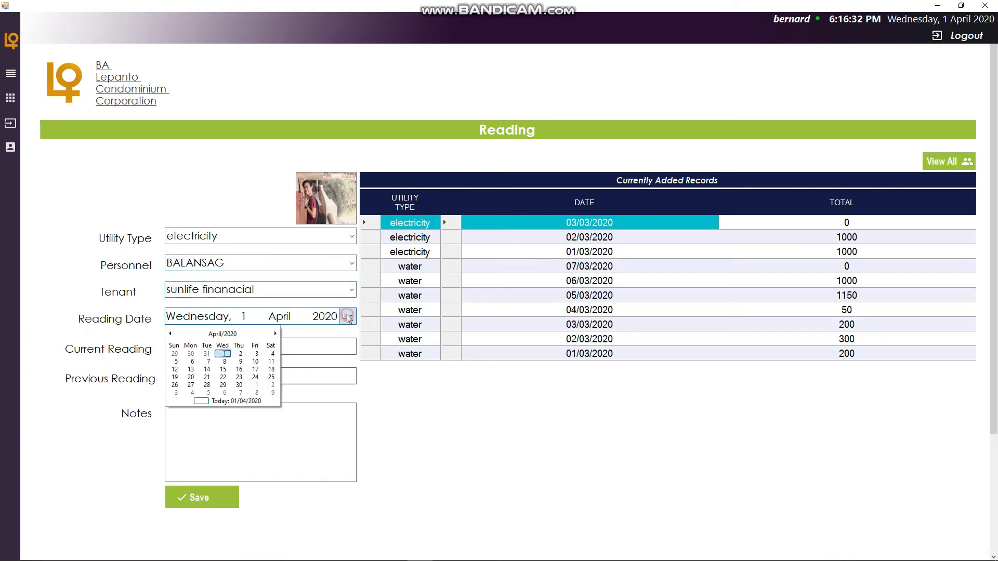
{"action": "left_click", "coordinate": [172, 333]}
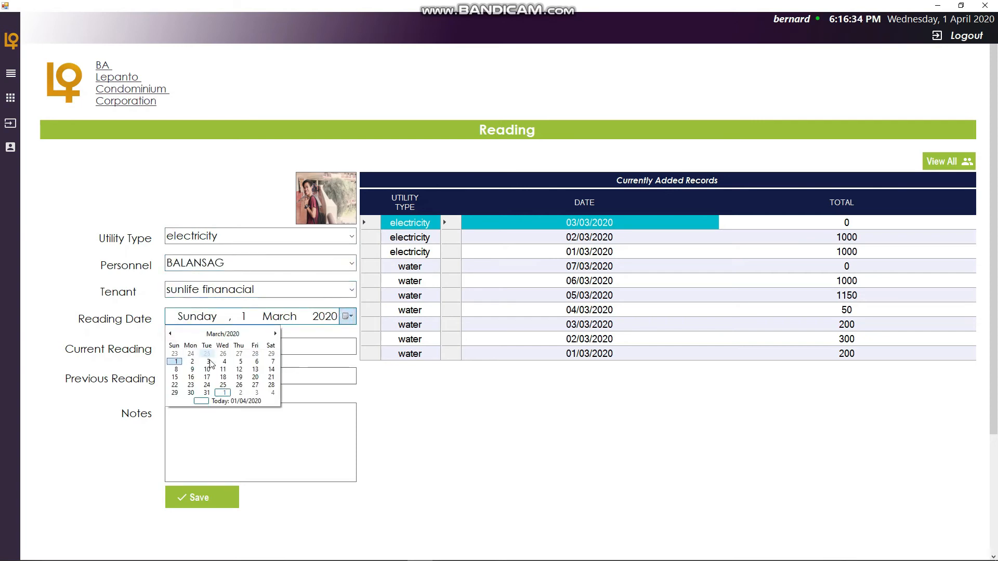
{"action": "left_click", "coordinate": [208, 362]}
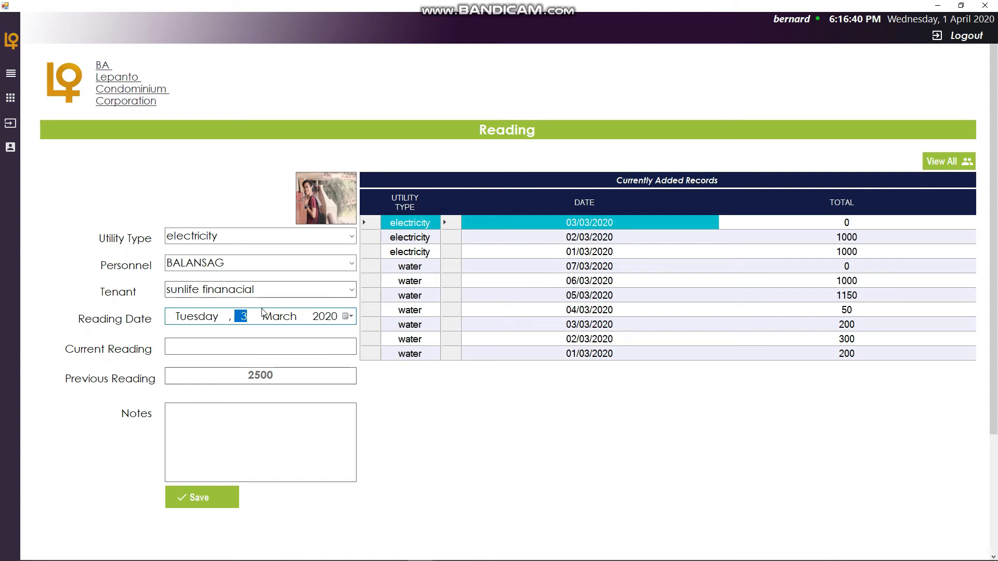
{"action": "left_click", "coordinate": [348, 316]}
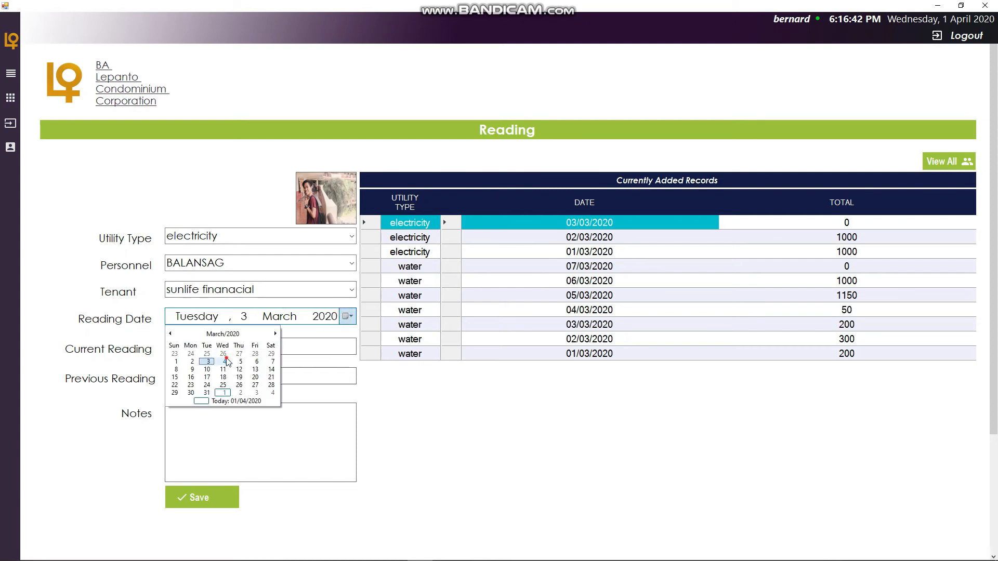
{"action": "left_click", "coordinate": [226, 358]}
{"action": "left_click", "coordinate": [261, 346]}
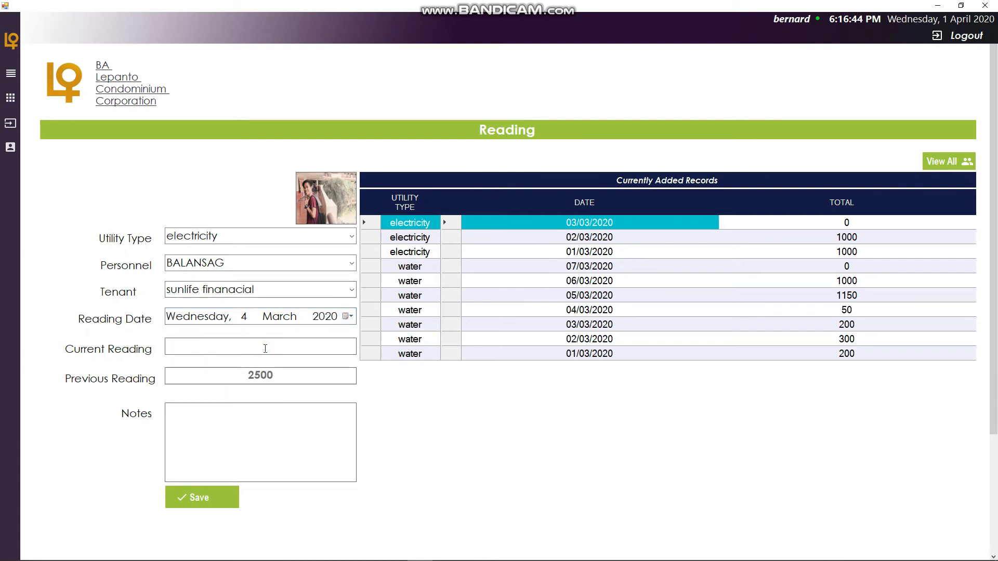
{"action": "type", "text": "8000"}
{"action": "left_click", "coordinate": [268, 437]}
{"action": "type", "text": "medyo"}
{"action": "type", "text": "as"}
{"action": "left_click", "coordinate": [212, 500]}
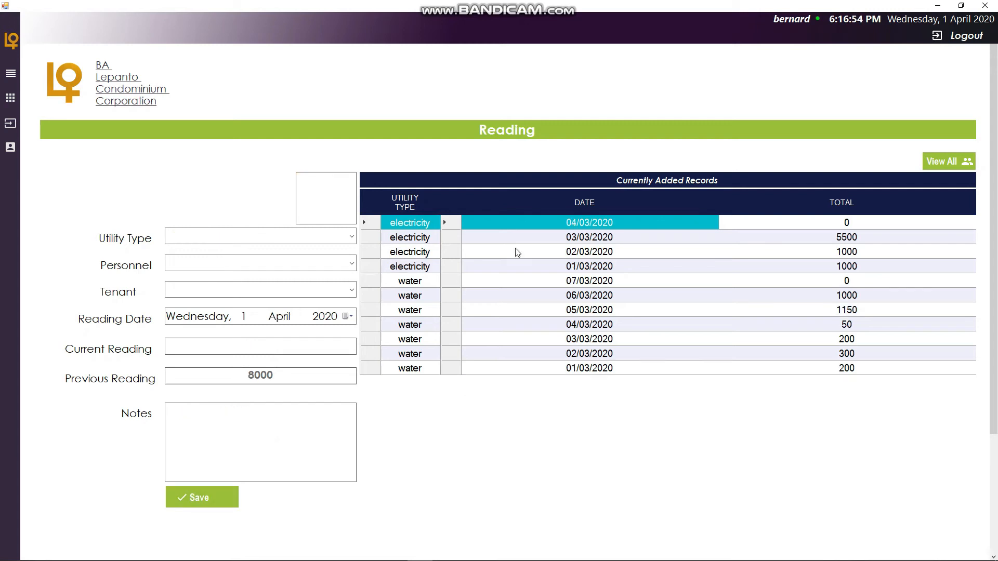
- Start a fifth electricity reading with BALANSAG personnel and sunlife finanacial tenant
{"action": "left_click", "coordinate": [349, 236]}
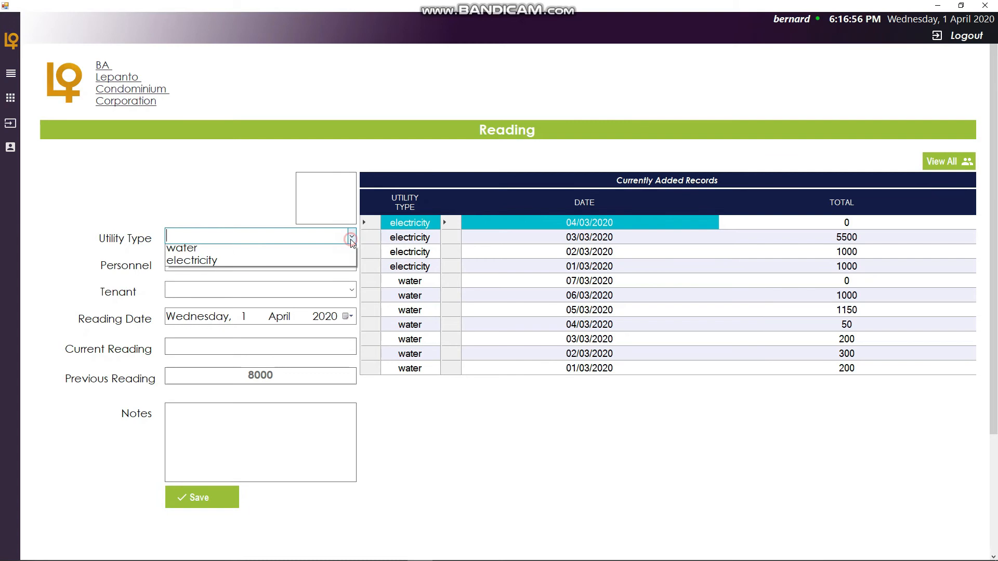
{"action": "left_click", "coordinate": [296, 265]}
{"action": "left_click", "coordinate": [350, 264]}
{"action": "left_click", "coordinate": [295, 277]}
{"action": "left_click", "coordinate": [351, 290]}
{"action": "left_click", "coordinate": [299, 305]}
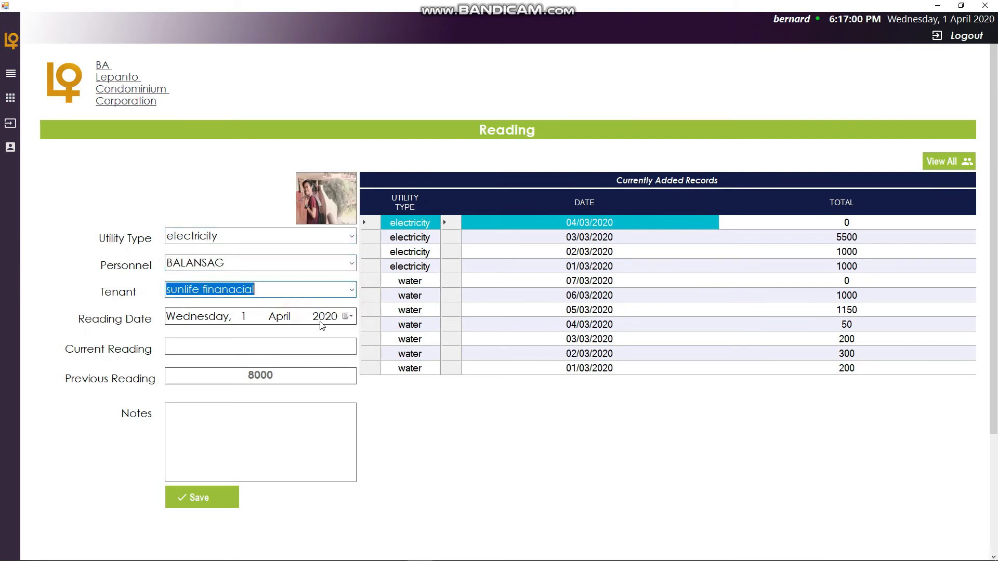
- Set the reading date to Thursday, 5 March 2020 and enter a current reading of 12000
{"action": "left_click", "coordinate": [345, 317]}
{"action": "left_click", "coordinate": [170, 334]}
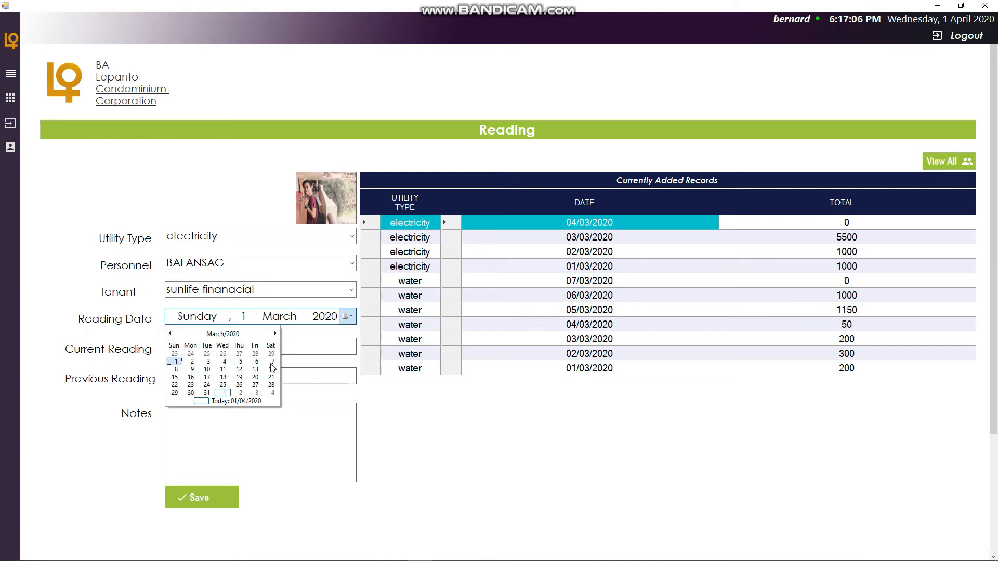
{"action": "left_click", "coordinate": [239, 367]}
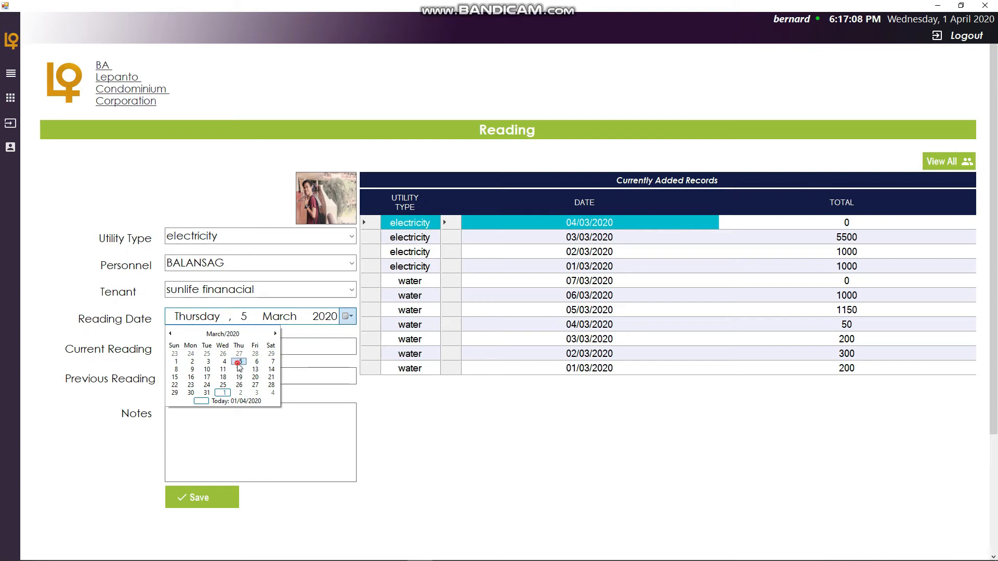
{"action": "left_click", "coordinate": [256, 351]}
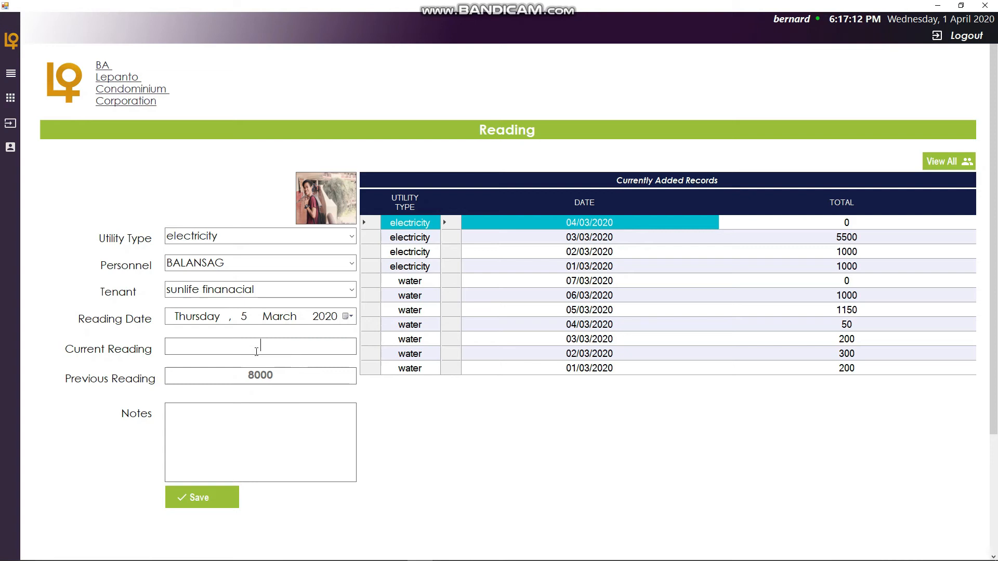
{"action": "type", "text": "20"}
{"action": "key", "text": "BackSpace"}
{"action": "key", "text": "BackSpace"}
{"action": "type", "text": "12000"}
- Add the note "tumaas talaga grabe" and save the reading
{"action": "left_click", "coordinate": [248, 437]}
{"action": "type", "text": "tmaas"}
{"action": "key", "text": "BackSpace"}
{"action": "key", "text": "BackSpace"}
{"action": "key", "text": "BackSpace"}
{"action": "key", "text": "BackSpace"}
{"action": "type", "text": "umaas talaga grabe"}
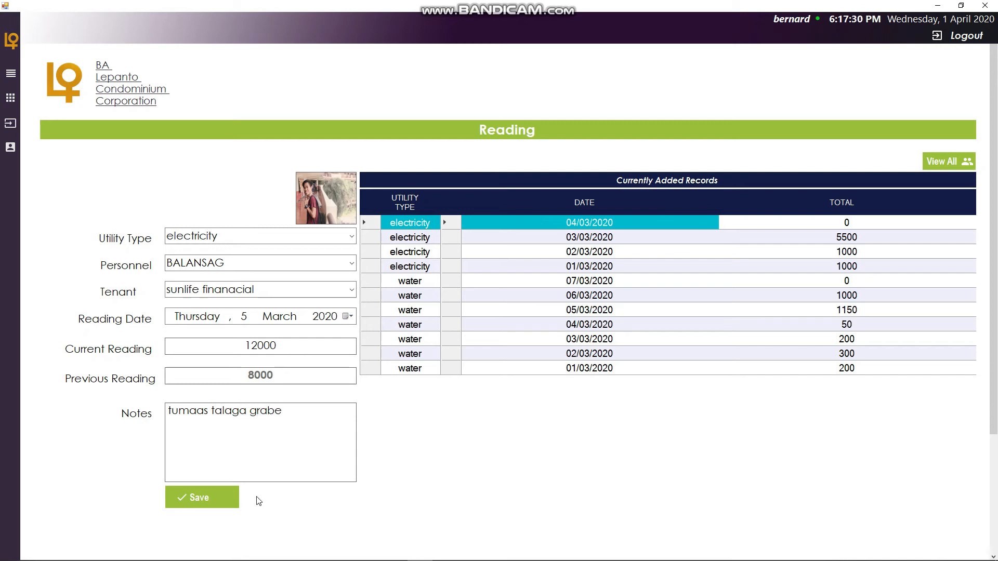
{"action": "left_click", "coordinate": [219, 500]}
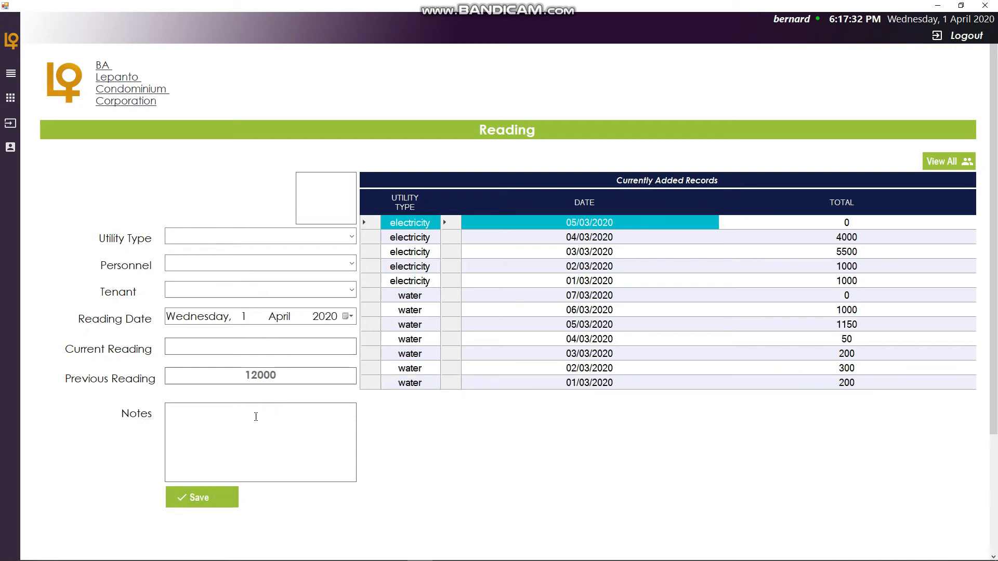
- Start a sixth electricity reading with BALANSAG personnel and sunlife finanacial tenant
{"action": "left_click", "coordinate": [349, 238]}
{"action": "left_click", "coordinate": [261, 260]}
{"action": "left_click", "coordinate": [351, 265]}
{"action": "left_click", "coordinate": [312, 279]}
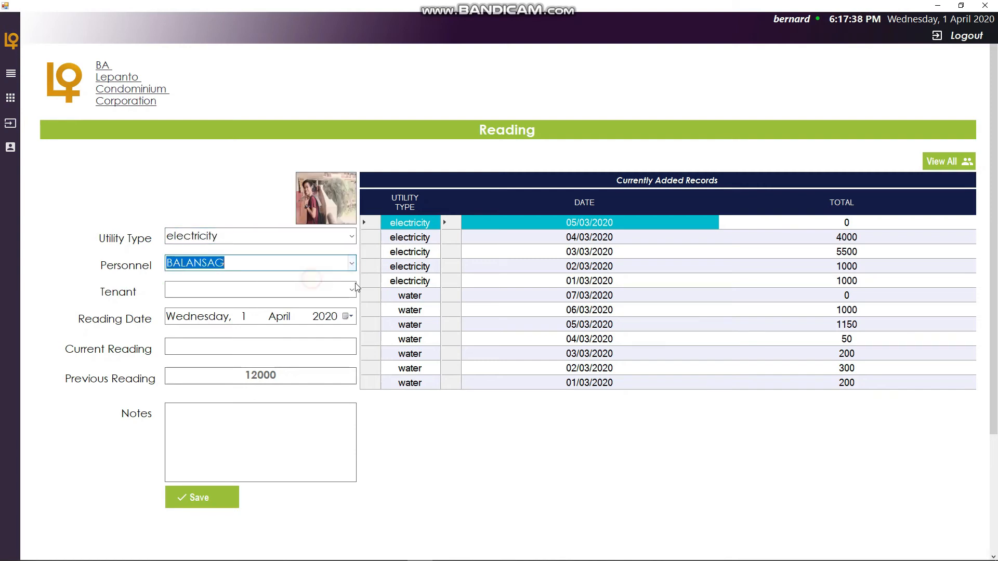
{"action": "left_click", "coordinate": [356, 293]}
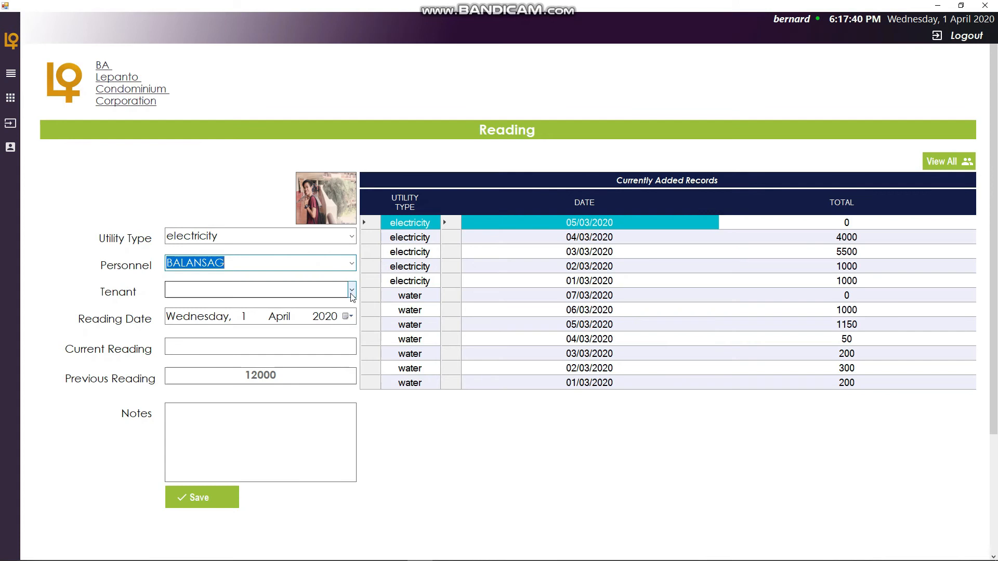
{"action": "left_click", "coordinate": [320, 305]}
- Set the reading date to Friday, 6 March 2020 and enter a current reading of 15000
{"action": "left_click", "coordinate": [348, 316]}
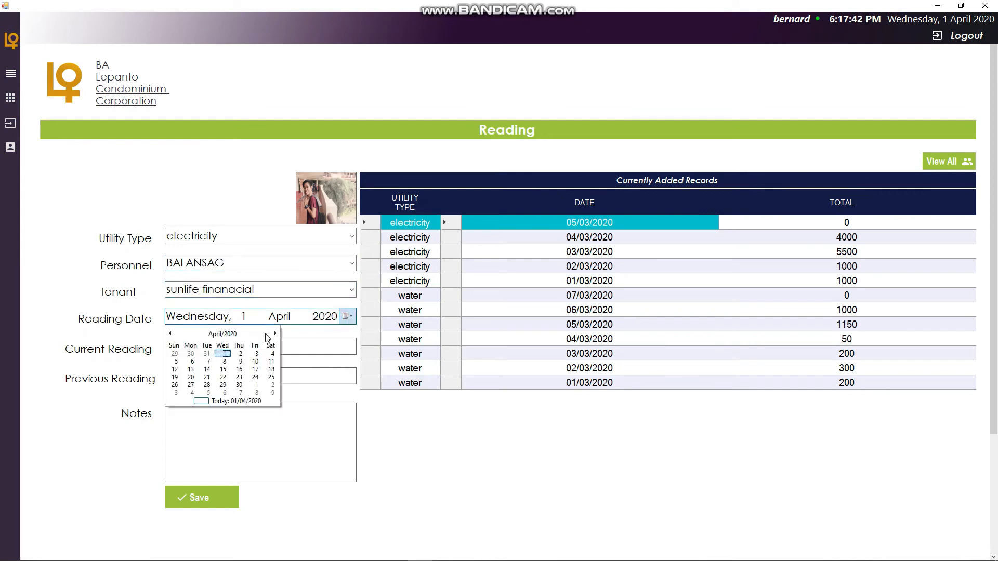
{"action": "left_click", "coordinate": [170, 334]}
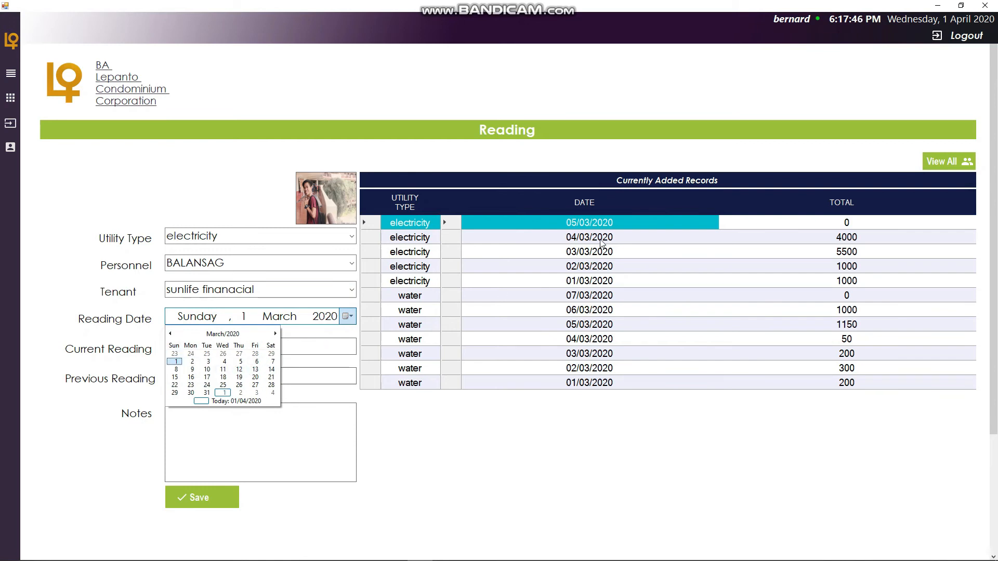
{"action": "left_click", "coordinate": [257, 362]}
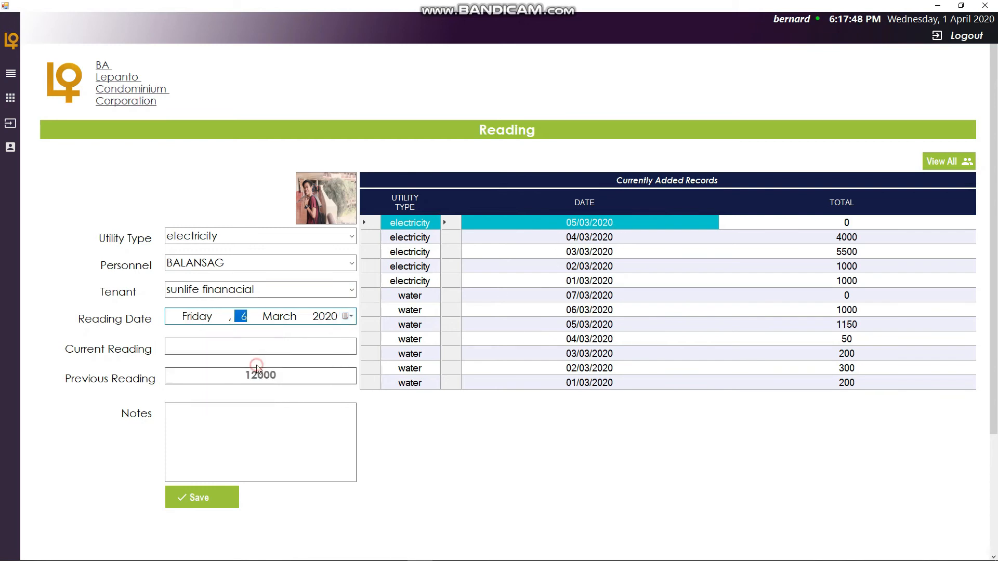
{"action": "left_click", "coordinate": [354, 347]}
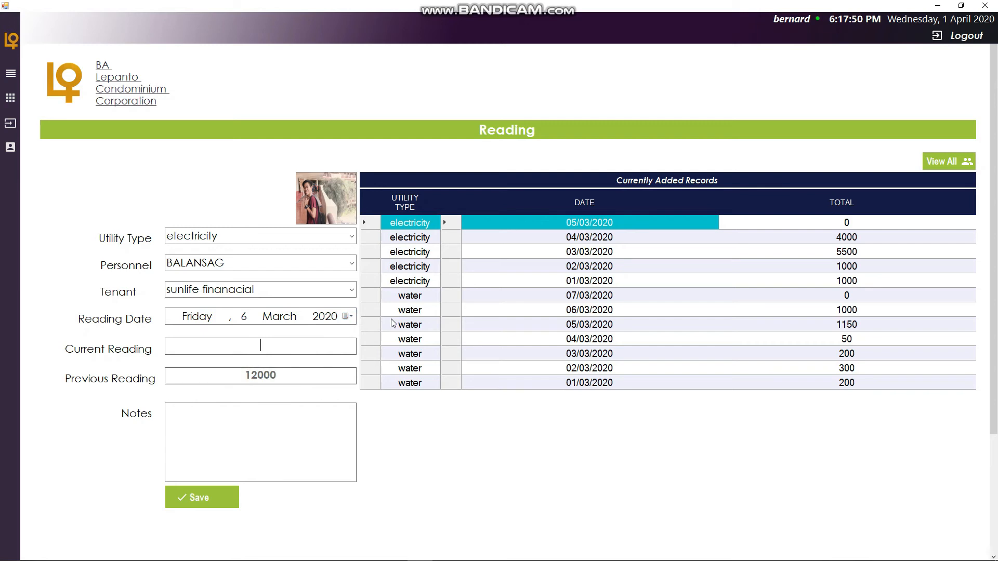
{"action": "type", "text": "15000"}
- Add the note "tumaas na siya" and save the reading
{"action": "left_click", "coordinate": [247, 438]}
{"action": "type", "text": "tma"}
{"action": "key", "text": "BackSpace"}
{"action": "type", "text": "tumua"}
{"action": "key", "text": "BackSpace"}
{"action": "key", "text": "BackSpace"}
{"action": "type", "text": "aas na siya"}
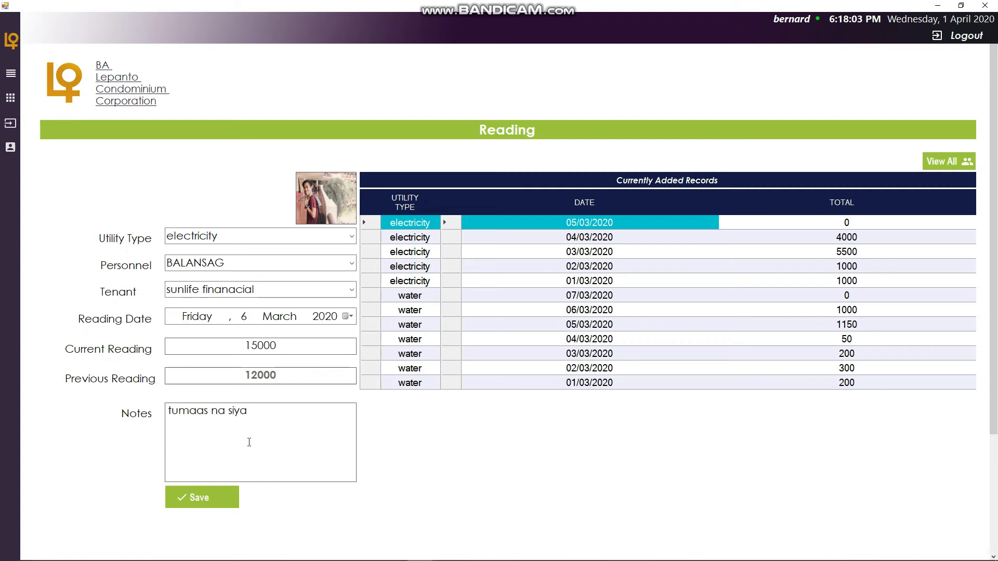
{"action": "left_click", "coordinate": [219, 496]}
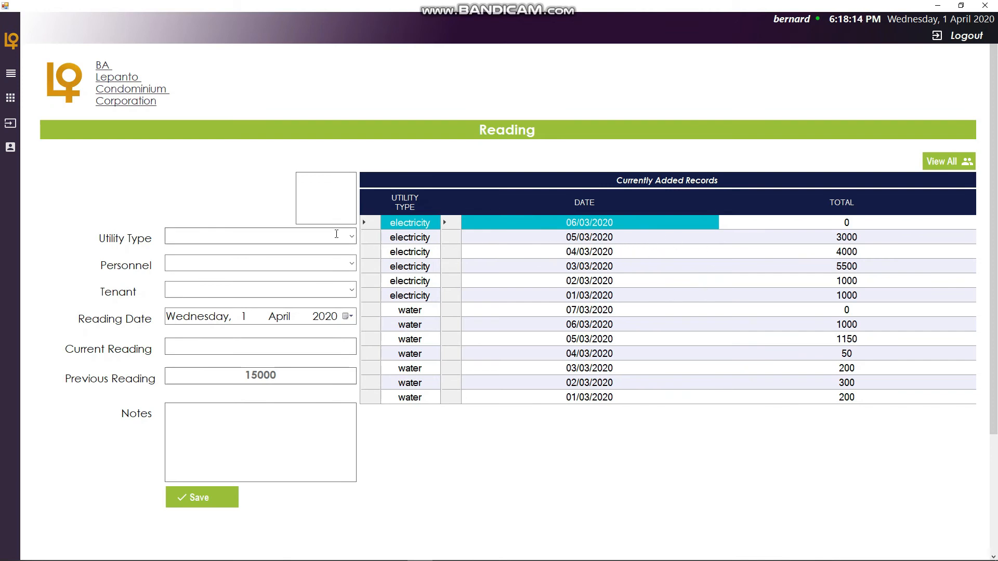
- Start a seventh electricity reading with BALANSAG personnel and sunlife finanacial tenant
{"action": "left_click", "coordinate": [307, 237]}
{"action": "left_click", "coordinate": [292, 263]}
{"action": "left_click", "coordinate": [347, 263]}
{"action": "left_click", "coordinate": [280, 275]}
{"action": "left_click", "coordinate": [284, 291]}
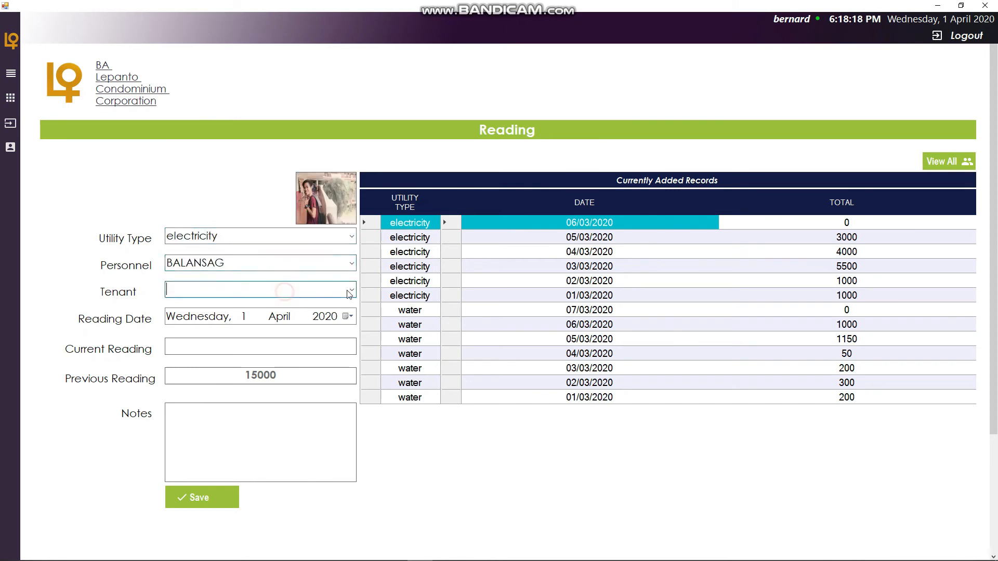
{"action": "left_click", "coordinate": [312, 304]}
- Set the reading date to Saturday, 7 March 2020 and enter a current reading of 20000
{"action": "left_click", "coordinate": [347, 317]}
{"action": "left_click", "coordinate": [169, 334]}
{"action": "left_click", "coordinate": [273, 361]}
{"action": "key", "text": "Tab"}
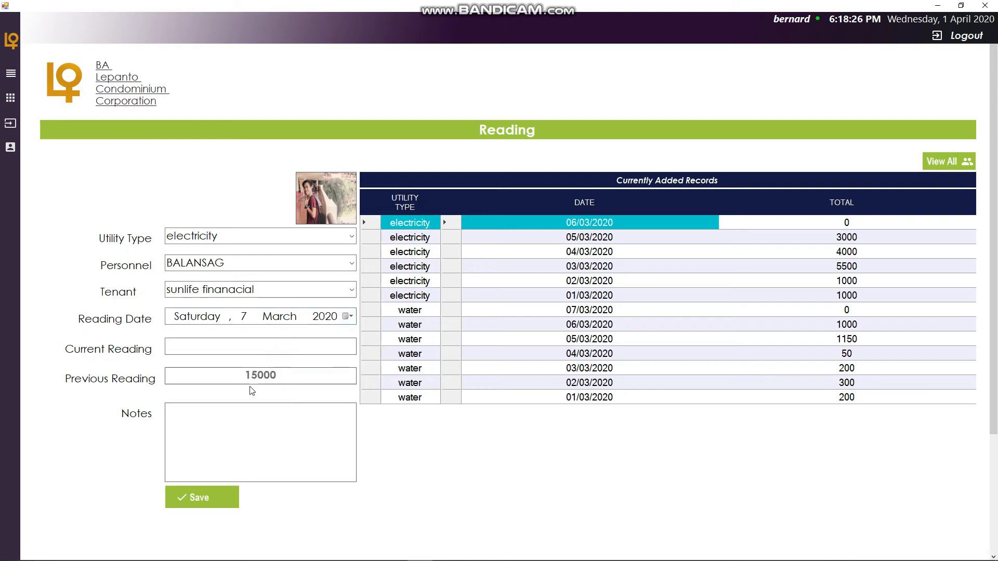
{"action": "type", "text": "20000"}
- Add the note "my last current reading information" and save the reading
{"action": "left_click", "coordinate": [243, 439]}
{"action": "type", "text": "my last current"}
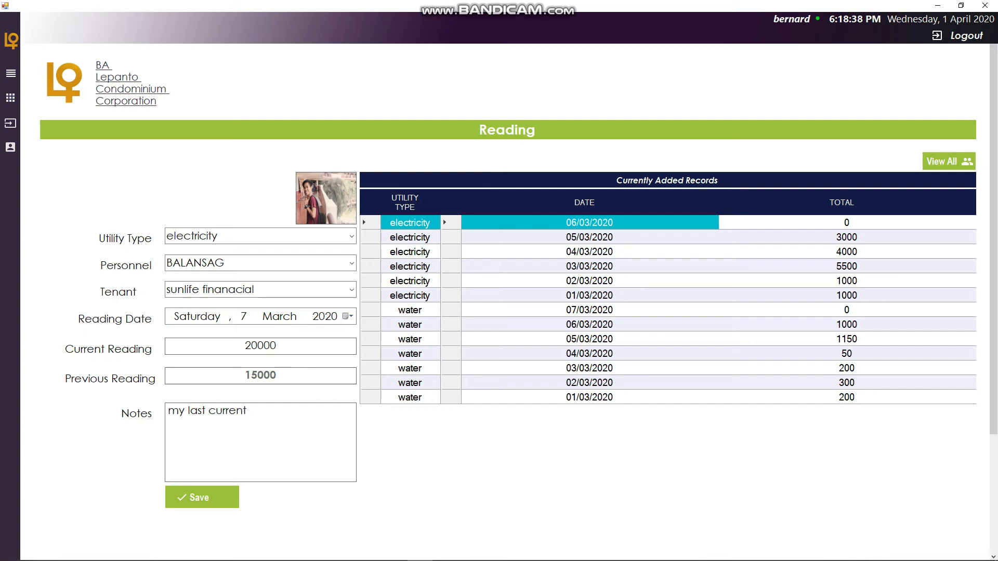
{"action": "type", "text": " reading information"}
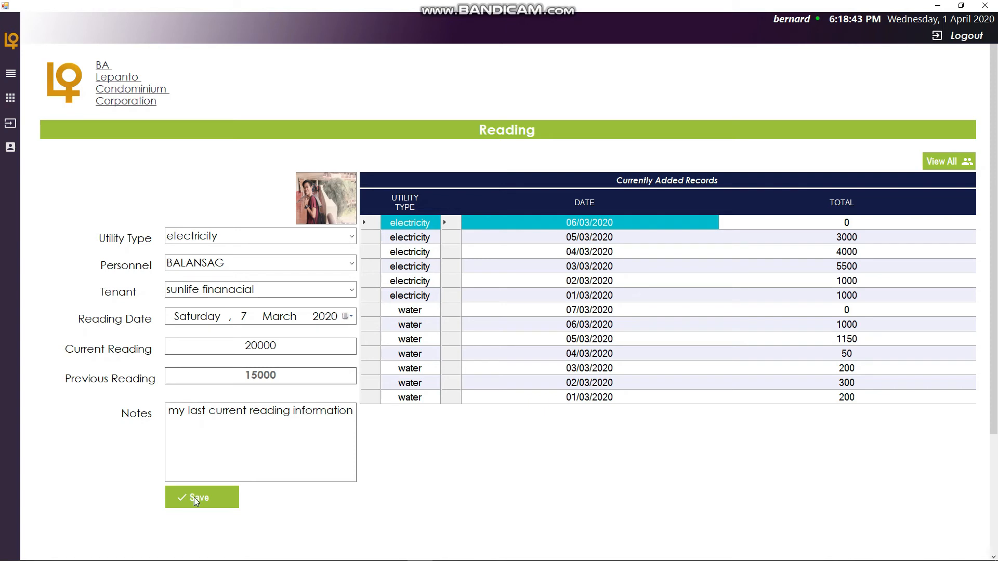
{"action": "left_click", "coordinate": [208, 498]}
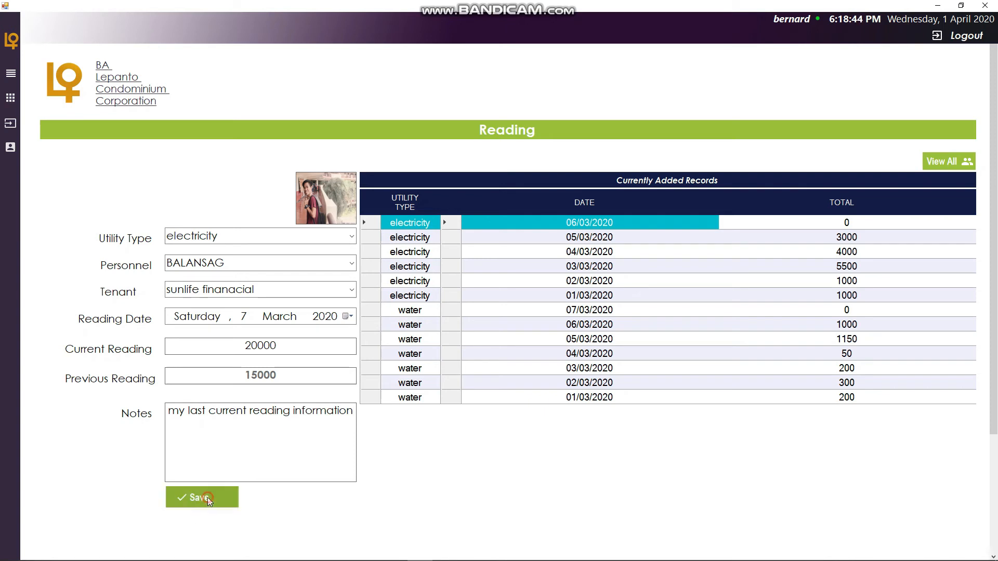
- Open the full reading reports and filter them to the electricity utility type
{"action": "left_click", "coordinate": [938, 160]}
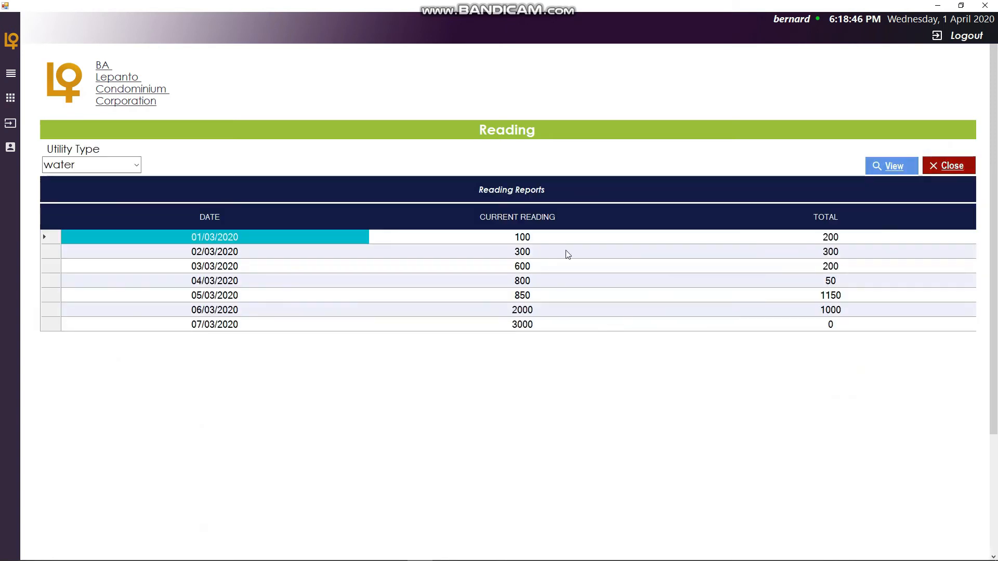
{"action": "left_click", "coordinate": [136, 165]}
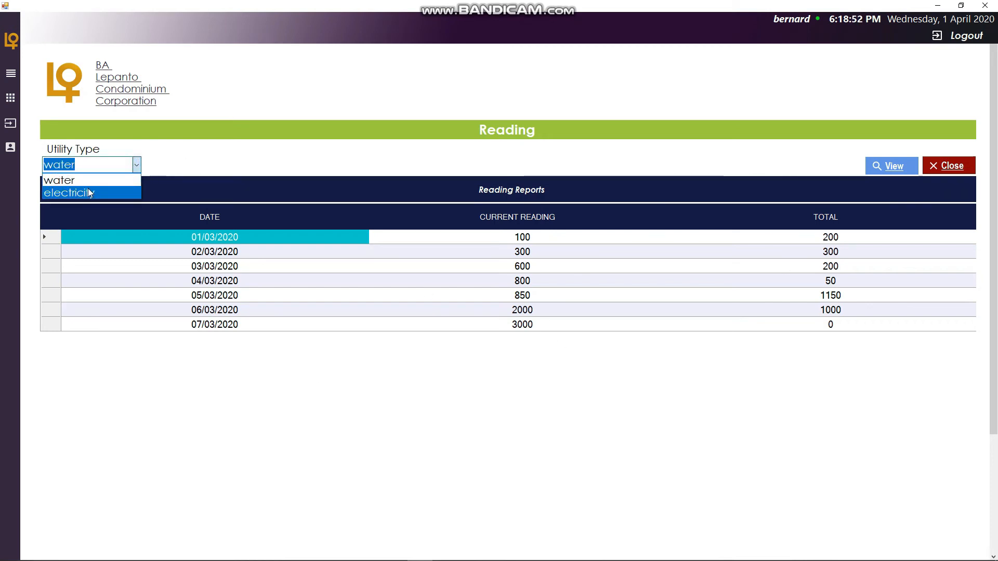
{"action": "left_click", "coordinate": [88, 193]}
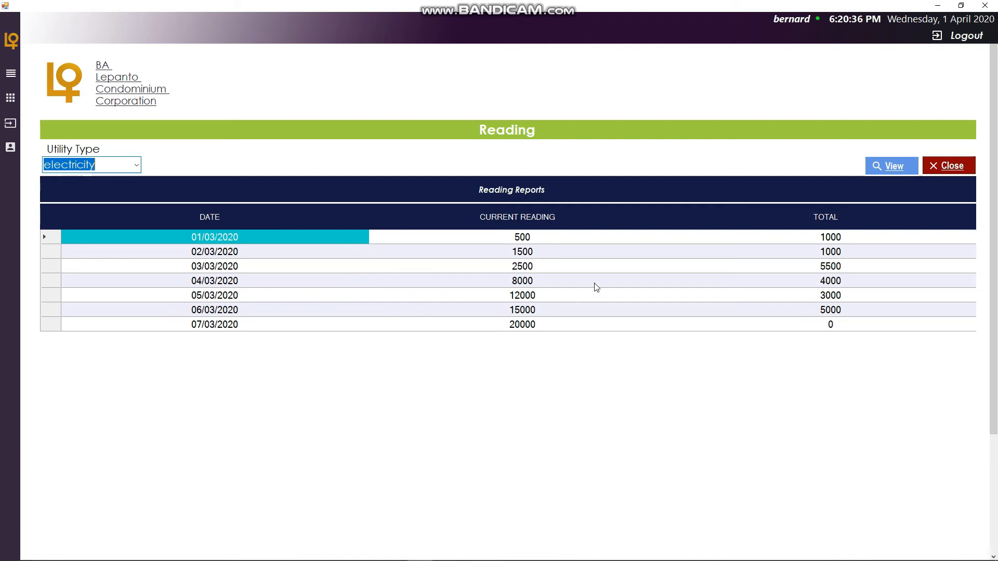
{"action": "scroll", "coordinate": [374, 354], "scroll_direction": "down", "scroll_amount": 3}
{"action": "scroll", "coordinate": [338, 338], "scroll_direction": "up", "scroll_amount": 3}
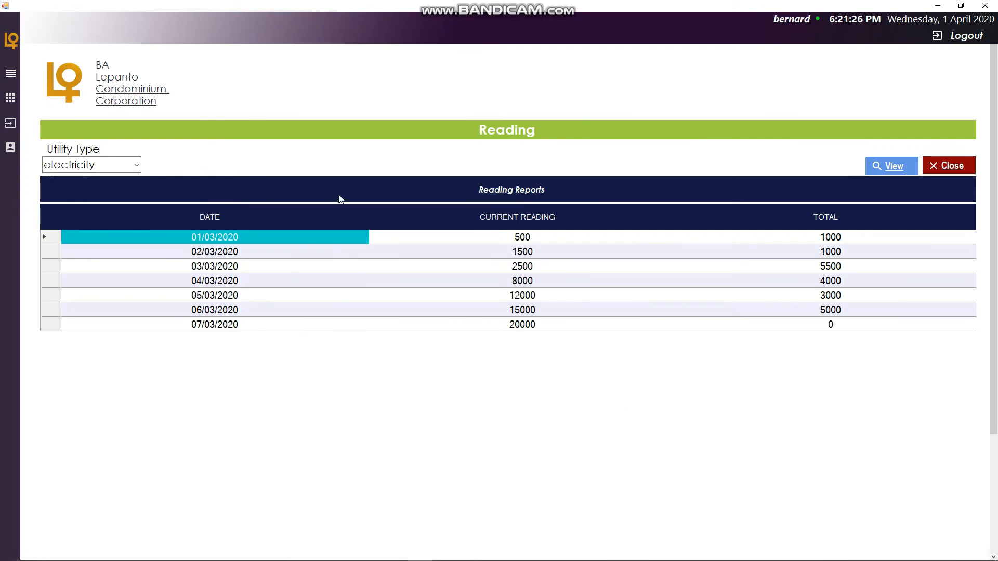
- Open the Reading Graph Reports from the dashboard menu to view the consumption monitoring graph
{"action": "left_click", "coordinate": [10, 73]}
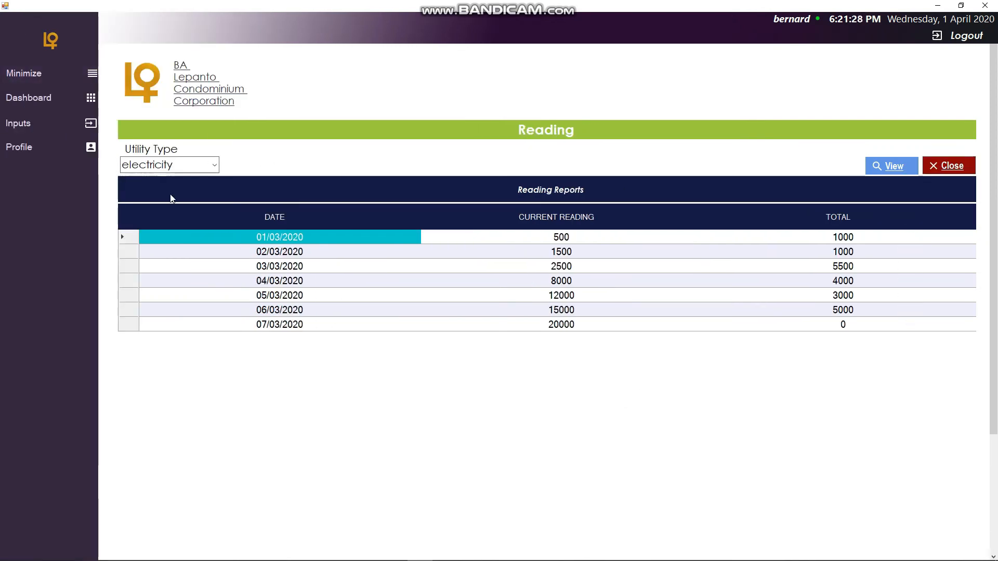
{"action": "left_click", "coordinate": [78, 102]}
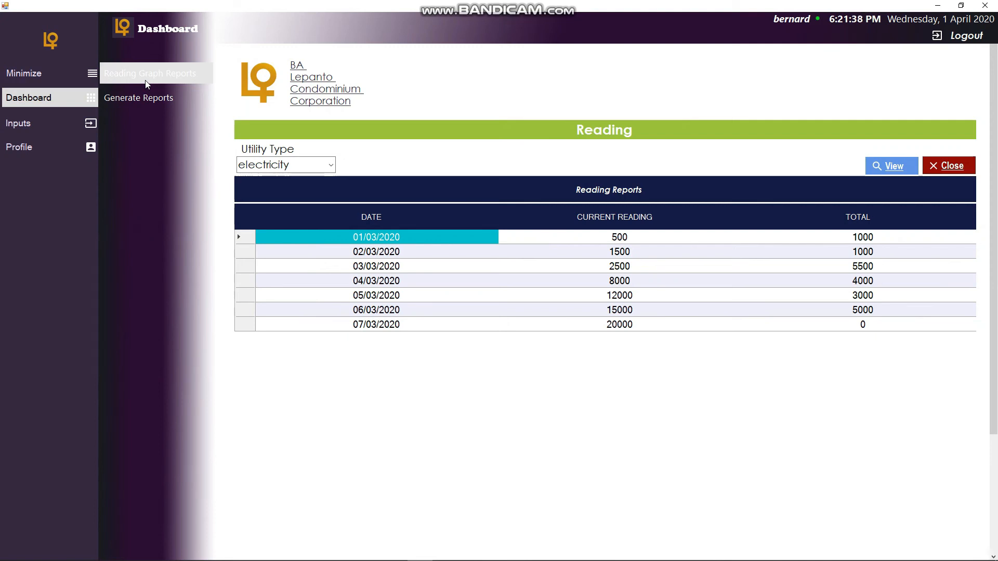
{"action": "left_click", "coordinate": [146, 84]}
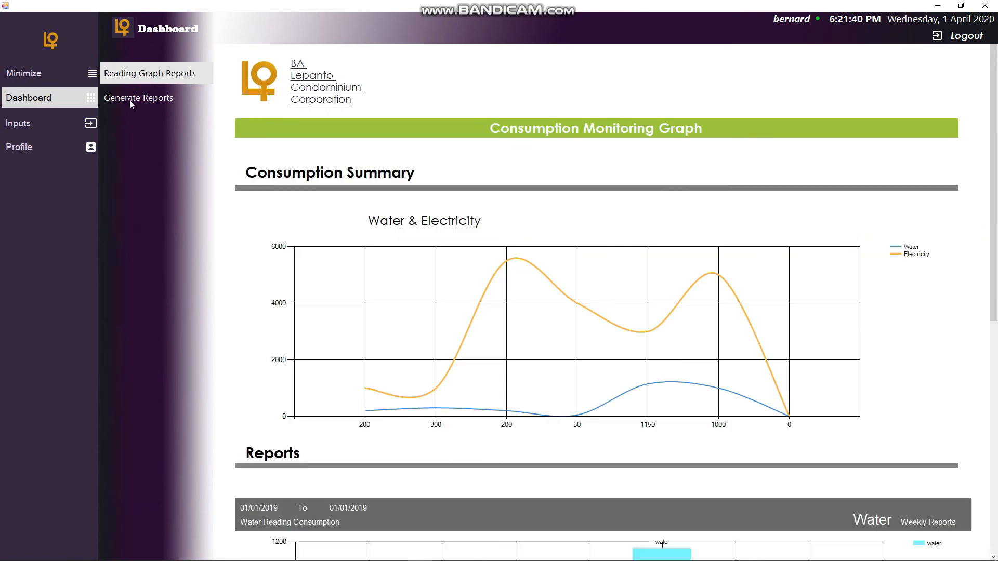
- Collapse the sidebar and inspect the consumption summary graph's legend and data points
{"action": "left_click", "coordinate": [92, 100]}
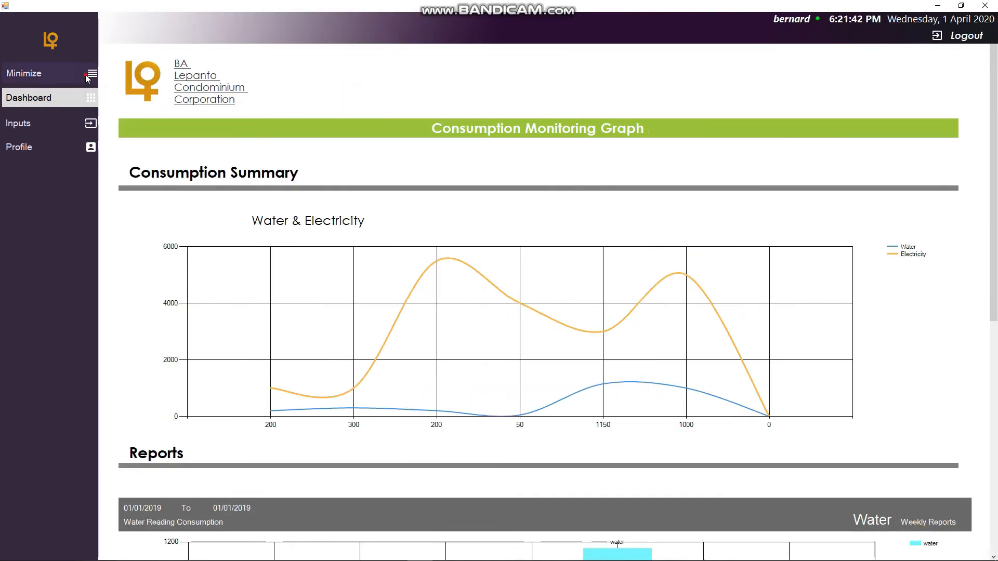
{"action": "left_click", "coordinate": [87, 77]}
{"action": "scroll", "coordinate": [375, 254], "scroll_direction": "down", "scroll_amount": 5}
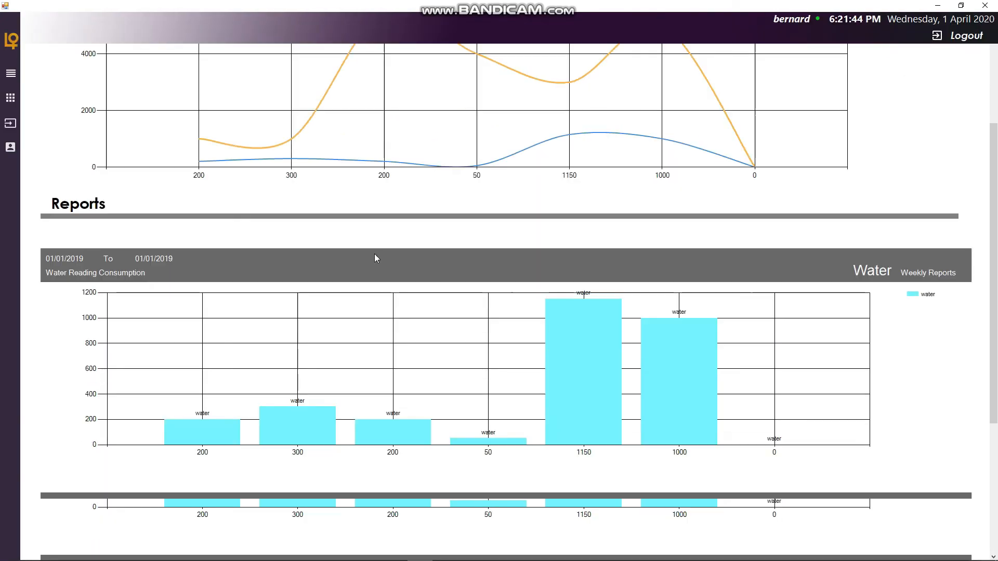
{"action": "scroll", "coordinate": [376, 258], "scroll_direction": "up", "scroll_amount": 5}
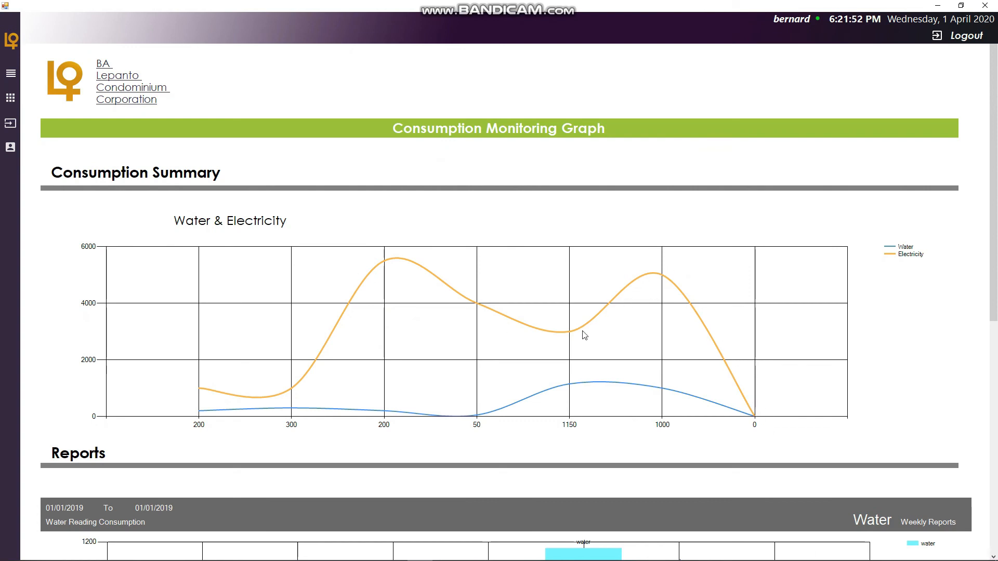
{"action": "left_click", "coordinate": [907, 258]}
{"action": "left_click", "coordinate": [911, 254]}
{"action": "left_click", "coordinate": [910, 254]}
{"action": "left_click", "coordinate": [199, 389]}
{"action": "left_click", "coordinate": [198, 389]}
{"action": "left_click", "coordinate": [199, 390]}
{"action": "left_click", "coordinate": [200, 389]}
- Scroll through the weekly water and electric report charts below the consumption summary
{"action": "scroll", "coordinate": [457, 421], "scroll_direction": "down", "scroll_amount": 1}
{"action": "scroll", "coordinate": [452, 422], "scroll_direction": "down", "scroll_amount": 5}
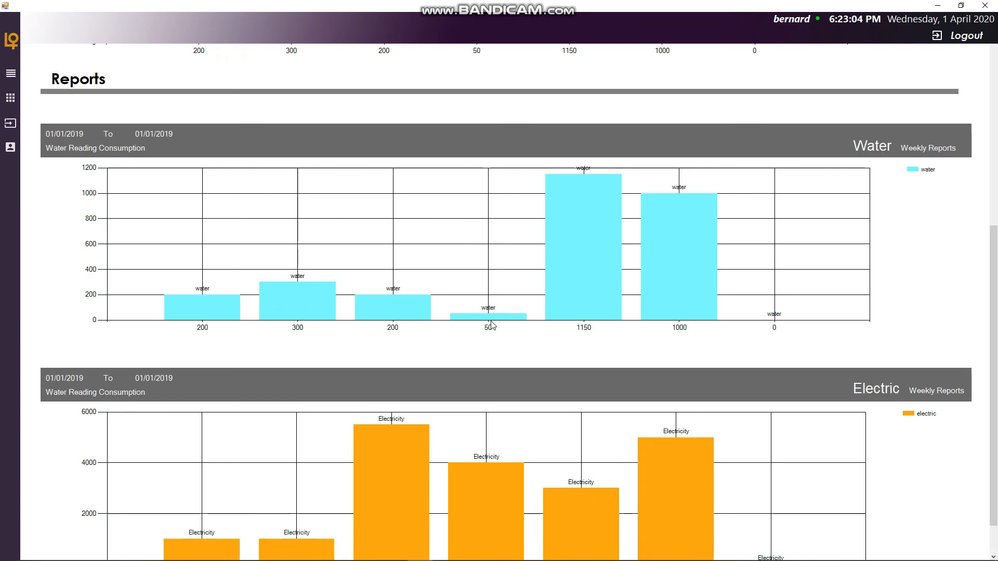
{"action": "scroll", "coordinate": [488, 320], "scroll_direction": "up", "scroll_amount": 1}
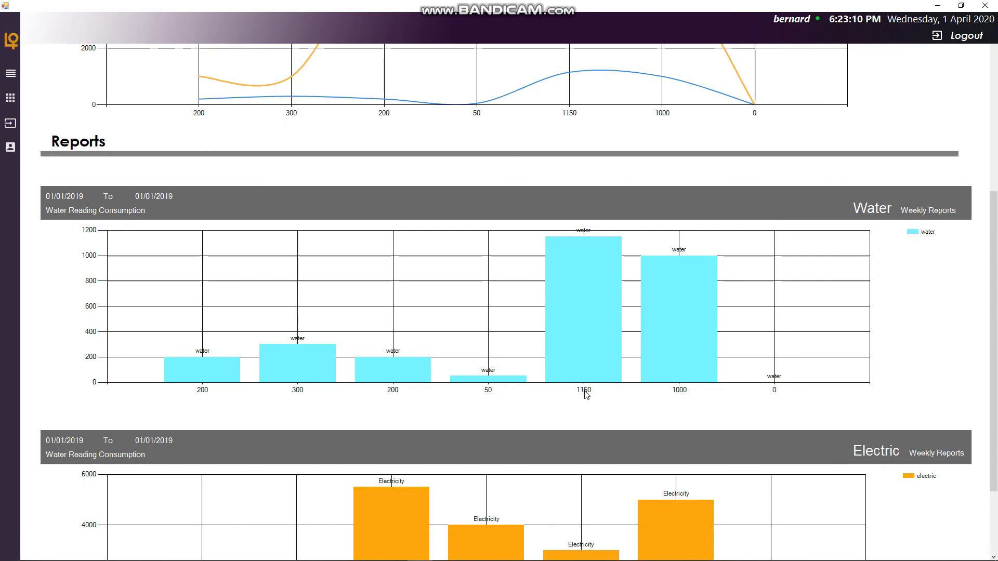
{"action": "scroll", "coordinate": [587, 390], "scroll_direction": "up", "scroll_amount": 1}
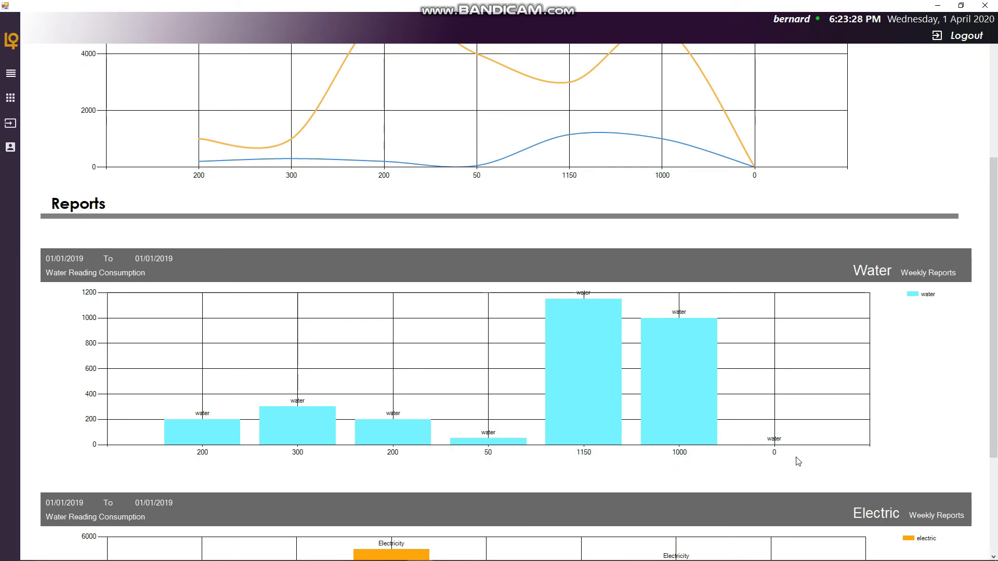
{"action": "scroll", "coordinate": [597, 470], "scroll_direction": "down", "scroll_amount": 3}
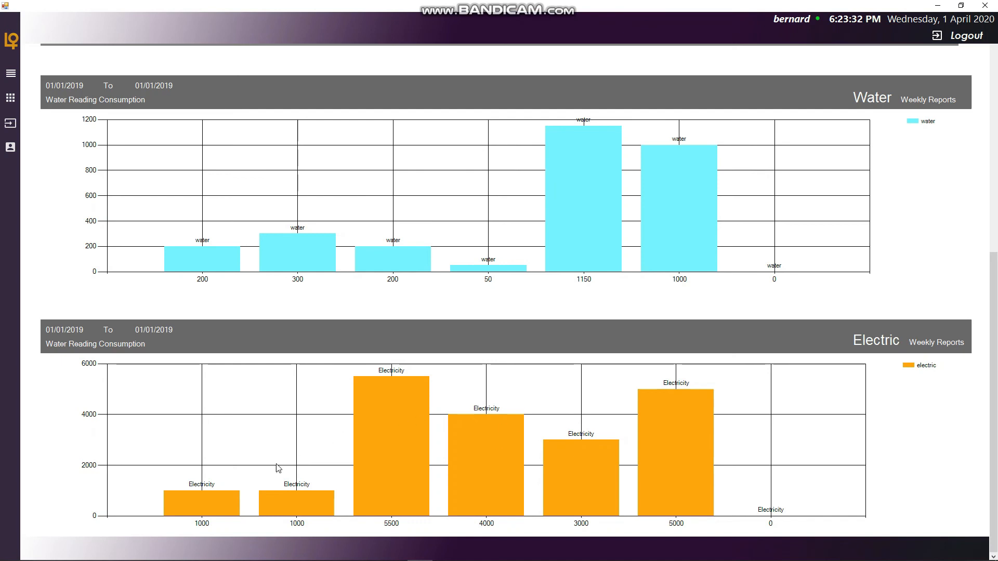
{"action": "left_click", "coordinate": [198, 508]}
{"action": "left_click", "coordinate": [298, 527]}
{"action": "scroll", "coordinate": [437, 497], "scroll_direction": "up", "scroll_amount": 7}
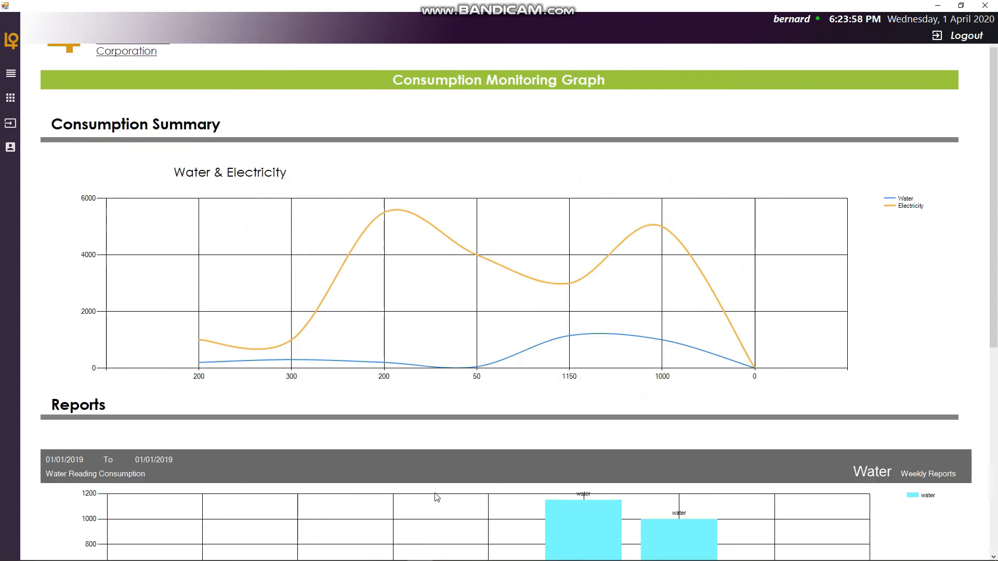
{"action": "scroll", "coordinate": [408, 410], "scroll_direction": "down", "scroll_amount": 5}
{"action": "scroll", "coordinate": [408, 388], "scroll_direction": "down", "scroll_amount": 1}
{"action": "scroll", "coordinate": [431, 401], "scroll_direction": "up", "scroll_amount": 6}
{"action": "scroll", "coordinate": [430, 404], "scroll_direction": "down", "scroll_amount": 2}
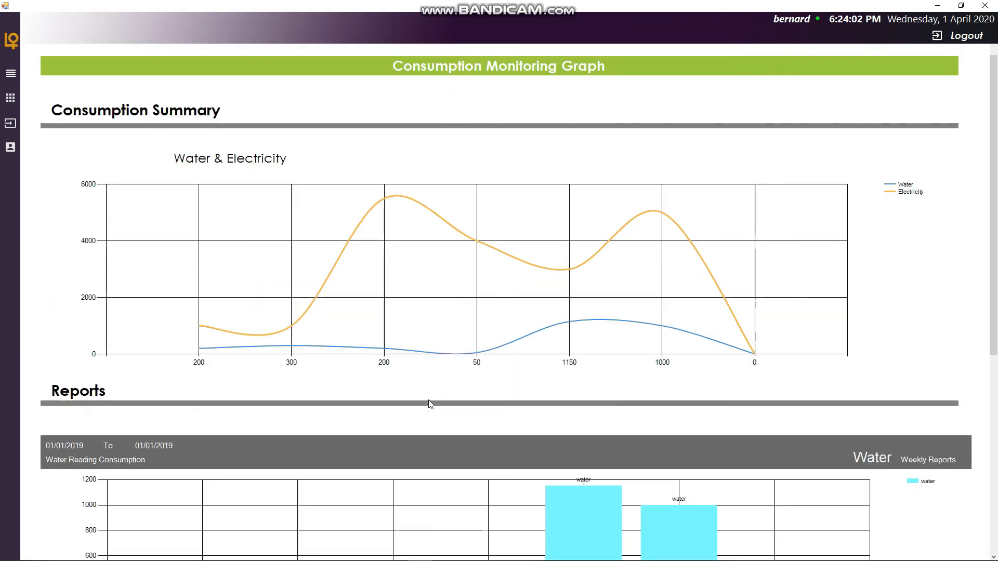
{"action": "scroll", "coordinate": [431, 405], "scroll_direction": "down", "scroll_amount": 3}
{"action": "scroll", "coordinate": [431, 405], "scroll_direction": "down", "scroll_amount": 1}
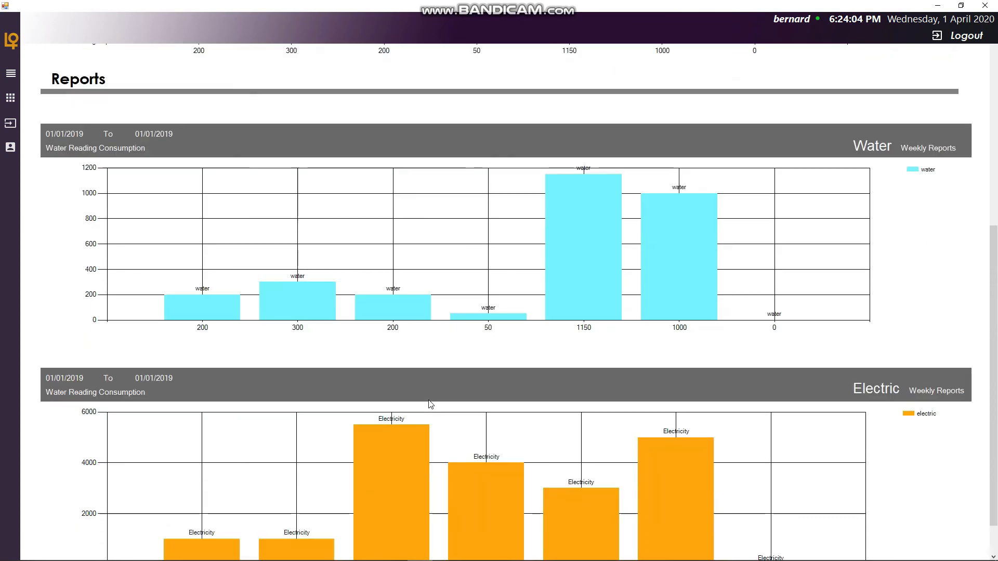
{"action": "scroll", "coordinate": [429, 403], "scroll_direction": "down", "scroll_amount": 1}
{"action": "scroll", "coordinate": [429, 400], "scroll_direction": "up", "scroll_amount": 6}
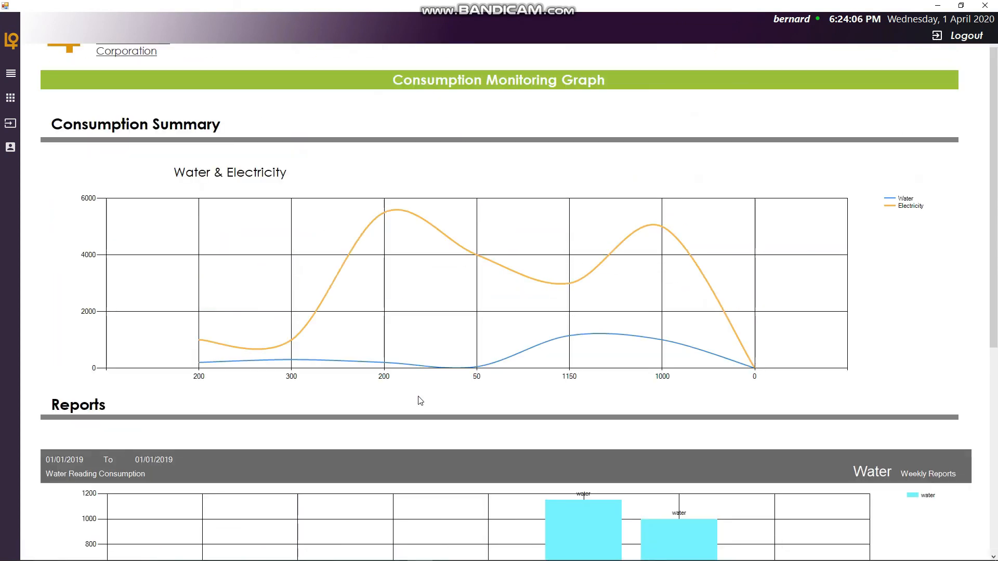
- Open the Generate Reports page from the dashboard menu and collapse the sidebar
{"action": "left_click", "coordinate": [12, 74]}
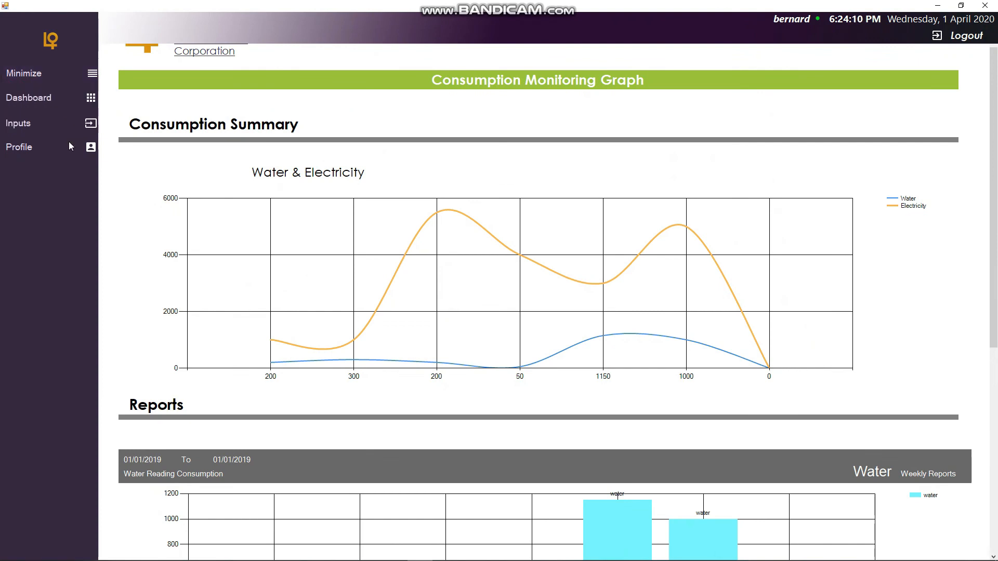
{"action": "left_click", "coordinate": [83, 71]}
{"action": "left_click", "coordinate": [10, 74]}
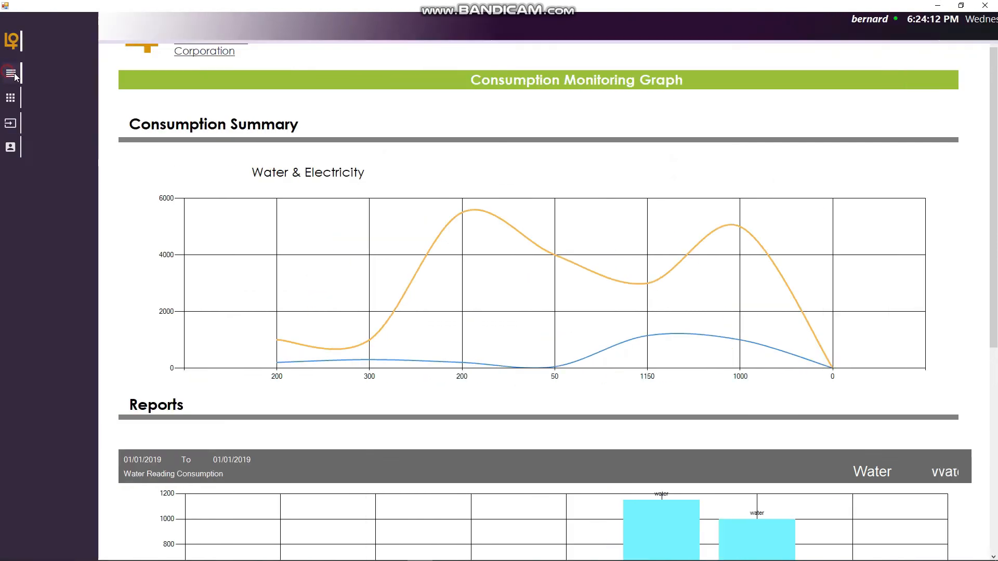
{"action": "left_click", "coordinate": [31, 98]}
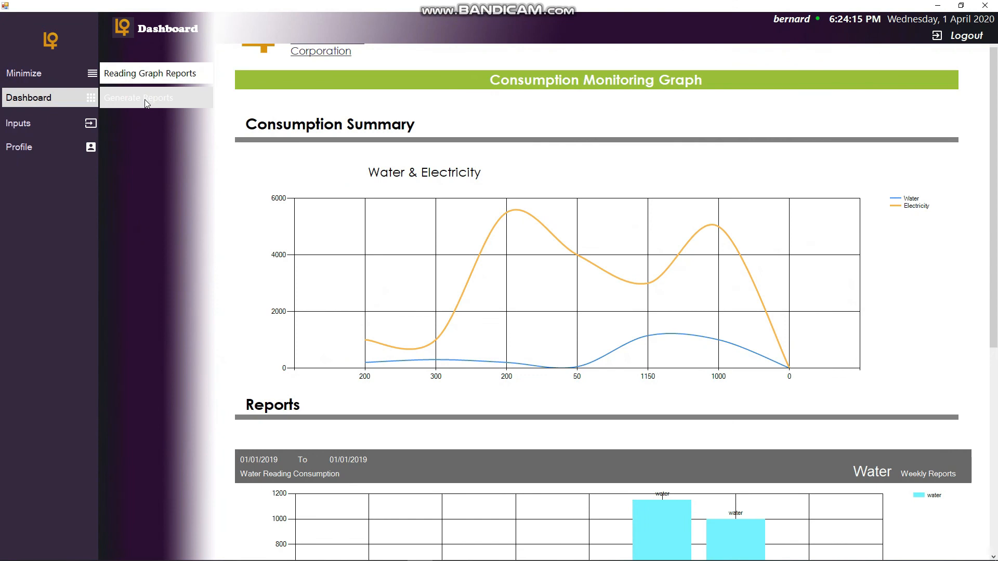
{"action": "left_click", "coordinate": [145, 101]}
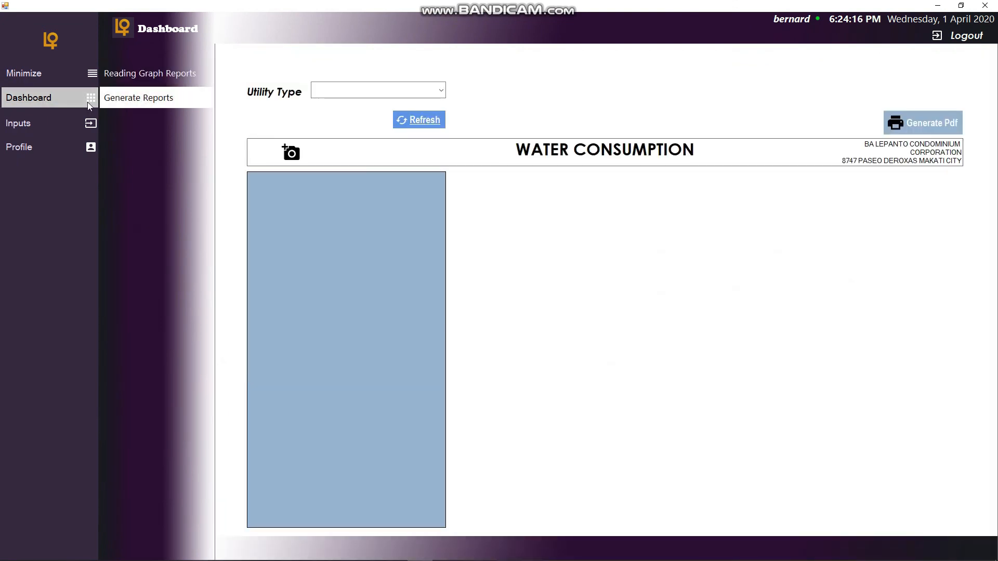
{"action": "left_click", "coordinate": [87, 75]}
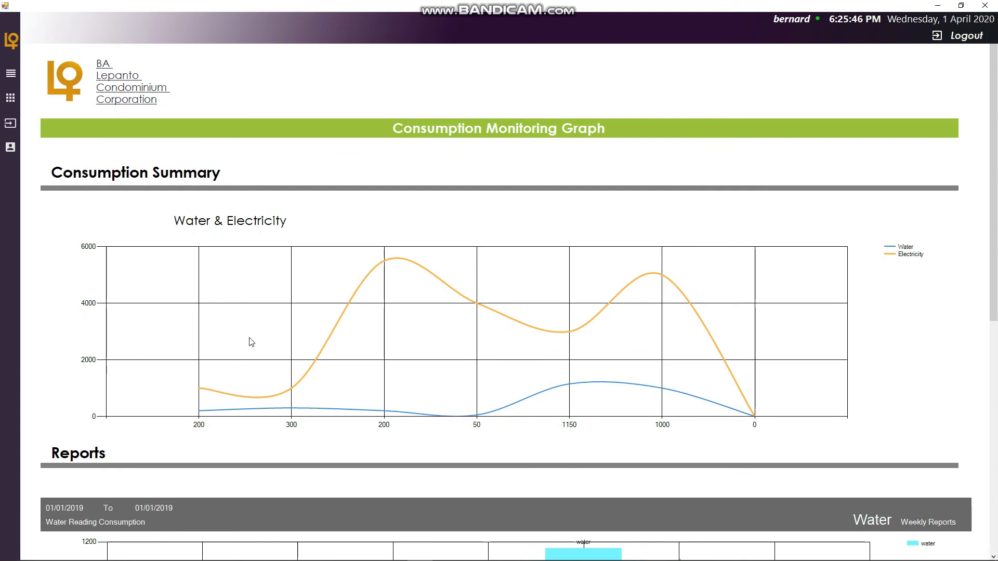
{"action": "scroll", "coordinate": [251, 341], "scroll_direction": "down", "scroll_amount": 8}
{"action": "scroll", "coordinate": [250, 288], "scroll_direction": "up", "scroll_amount": 8}
{"action": "left_click", "coordinate": [11, 73]}
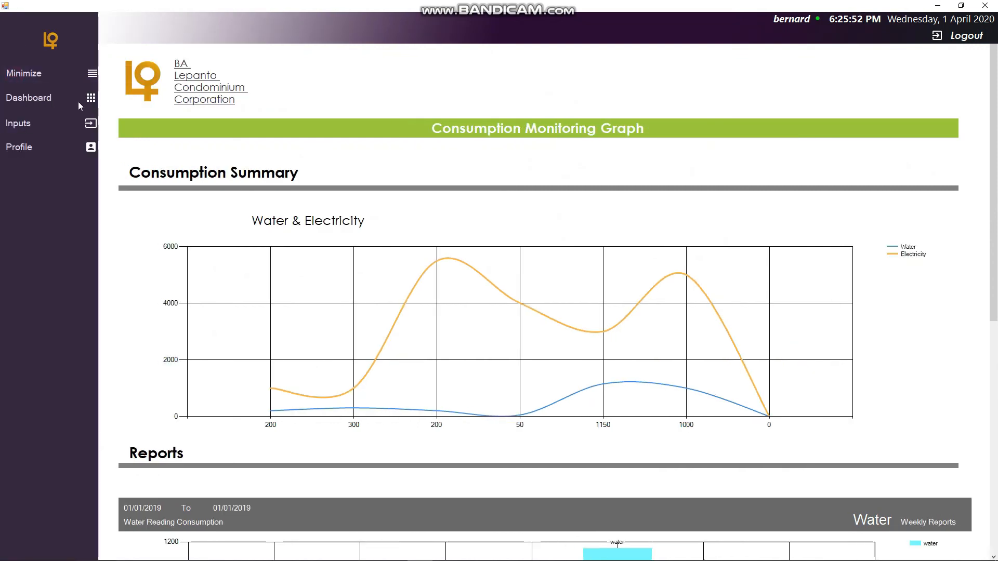
{"action": "left_click", "coordinate": [86, 102]}
{"action": "left_click", "coordinate": [139, 96]}
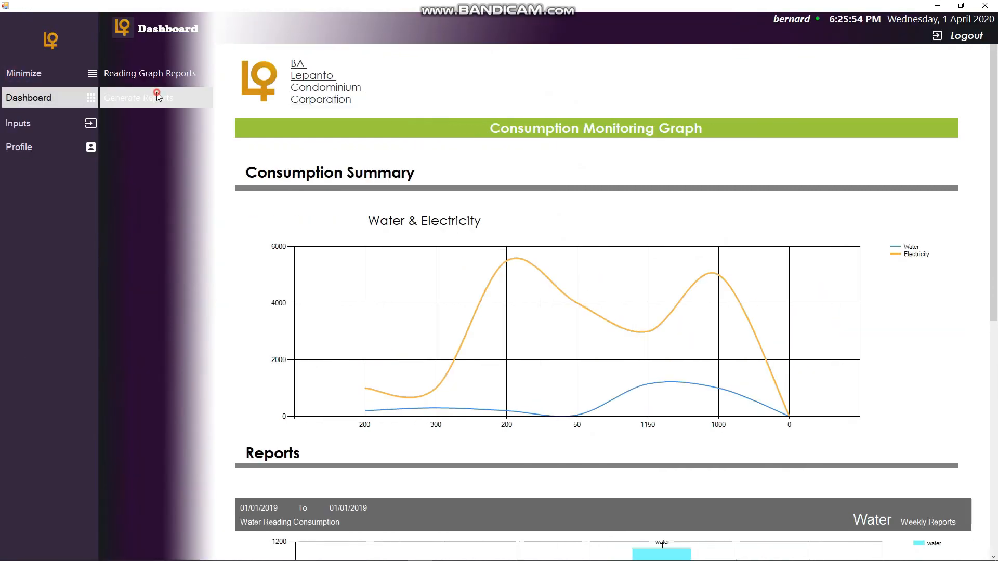
{"action": "left_click", "coordinate": [94, 97]}
{"action": "left_click", "coordinate": [89, 73]}
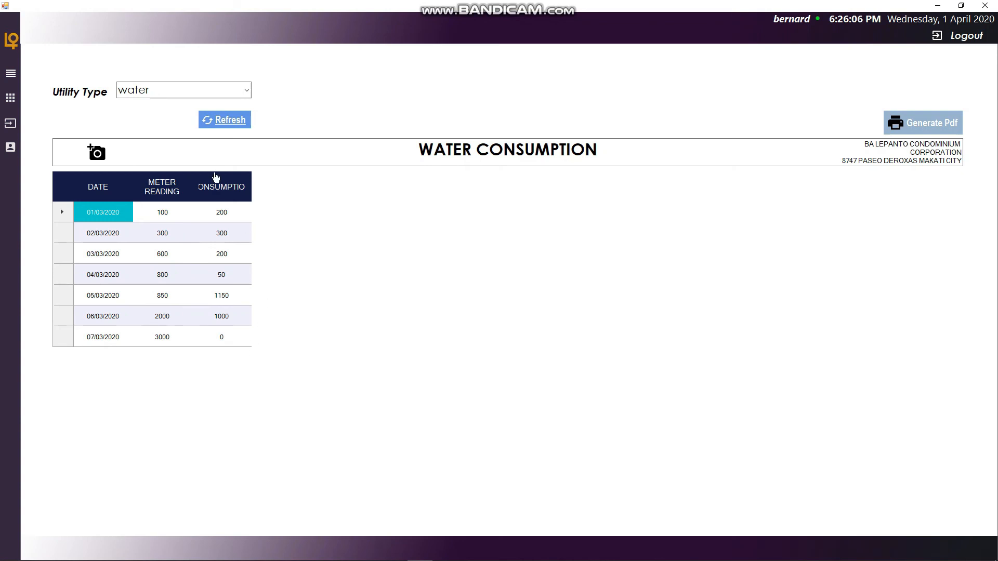
- Select the water utility type and refresh to display the water consumption table and graph
{"action": "left_click", "coordinate": [245, 91]}
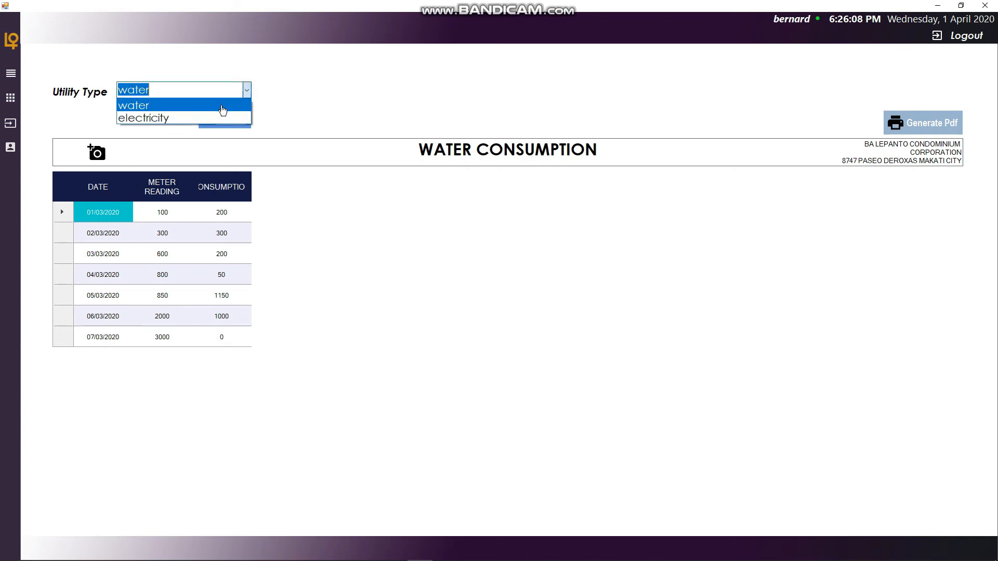
{"action": "left_click", "coordinate": [207, 106]}
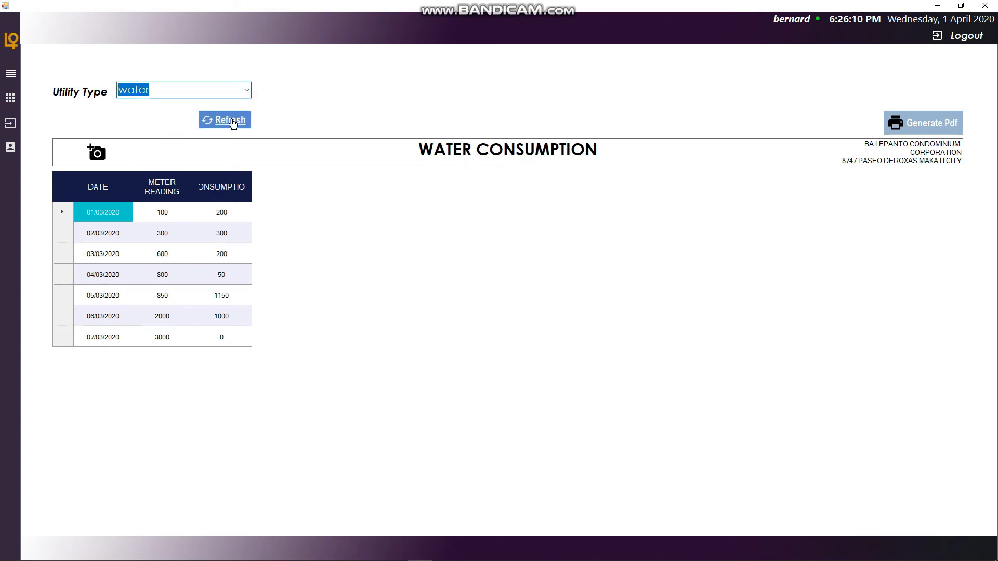
{"action": "left_click", "coordinate": [231, 121]}
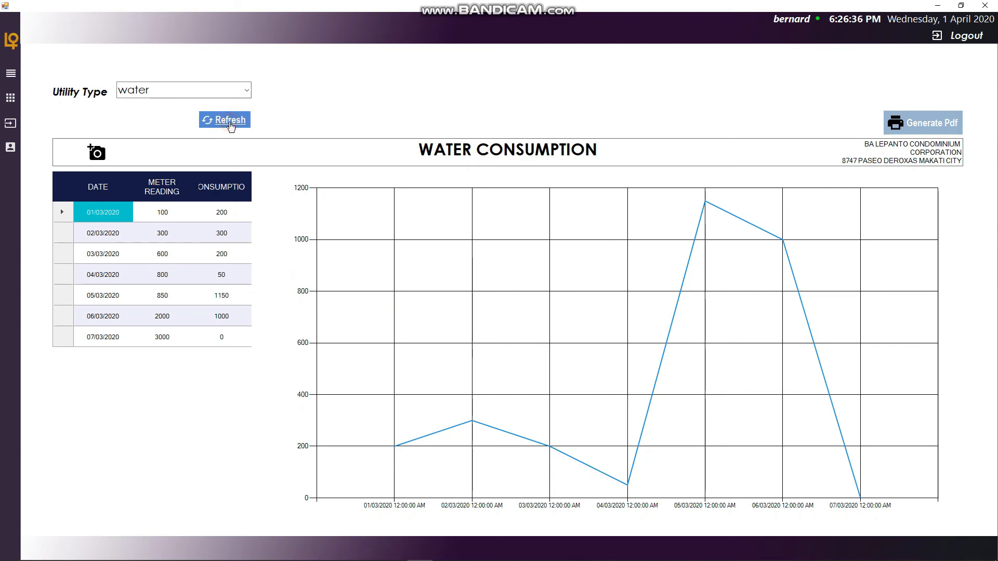
- Switch the utility type to electricity and refresh the consumption report
{"action": "left_click", "coordinate": [246, 90]}
{"action": "left_click", "coordinate": [184, 119]}
{"action": "left_click", "coordinate": [251, 90]}
{"action": "left_click", "coordinate": [220, 105]}
{"action": "left_click", "coordinate": [246, 90]}
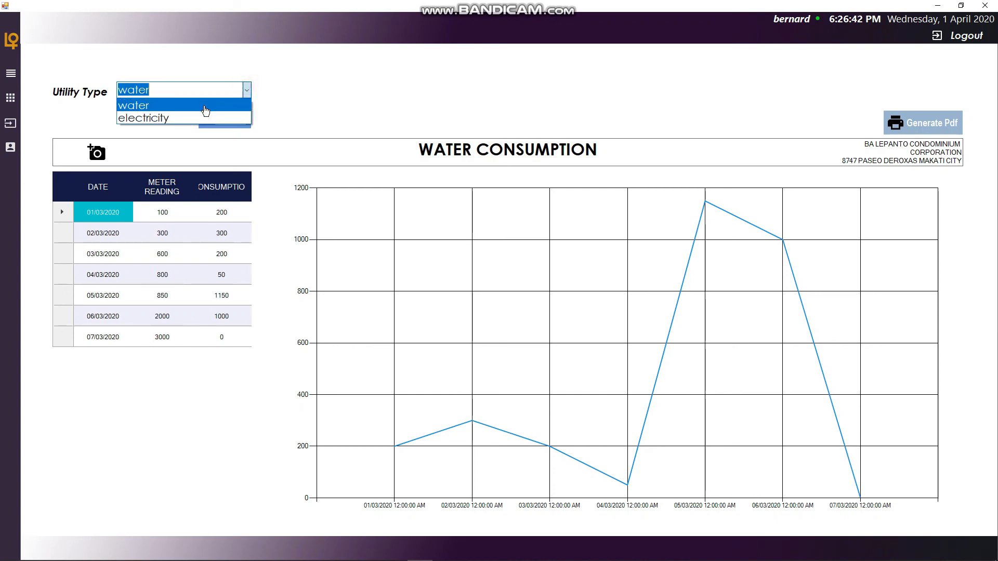
{"action": "left_click", "coordinate": [196, 118]}
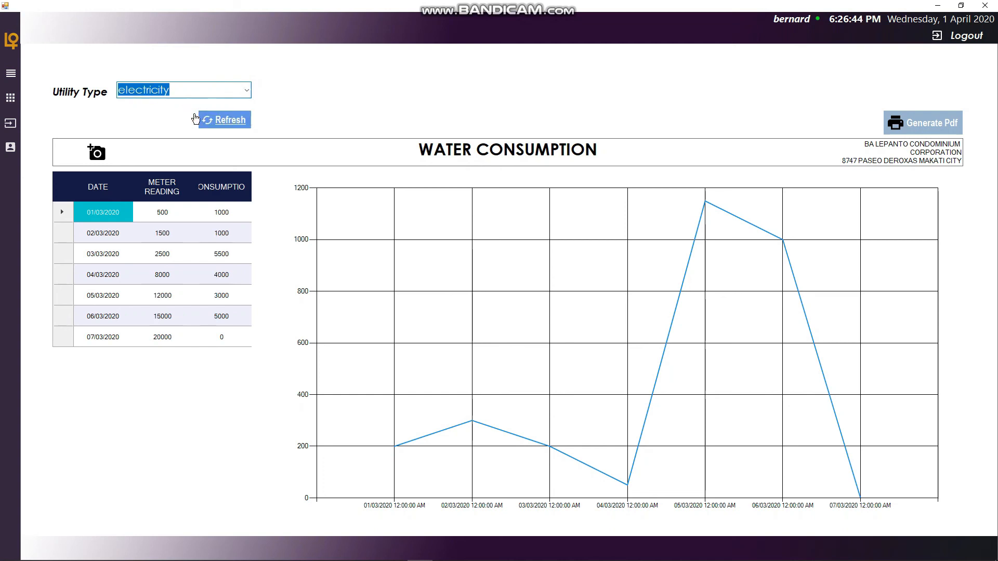
{"action": "left_click", "coordinate": [228, 123]}
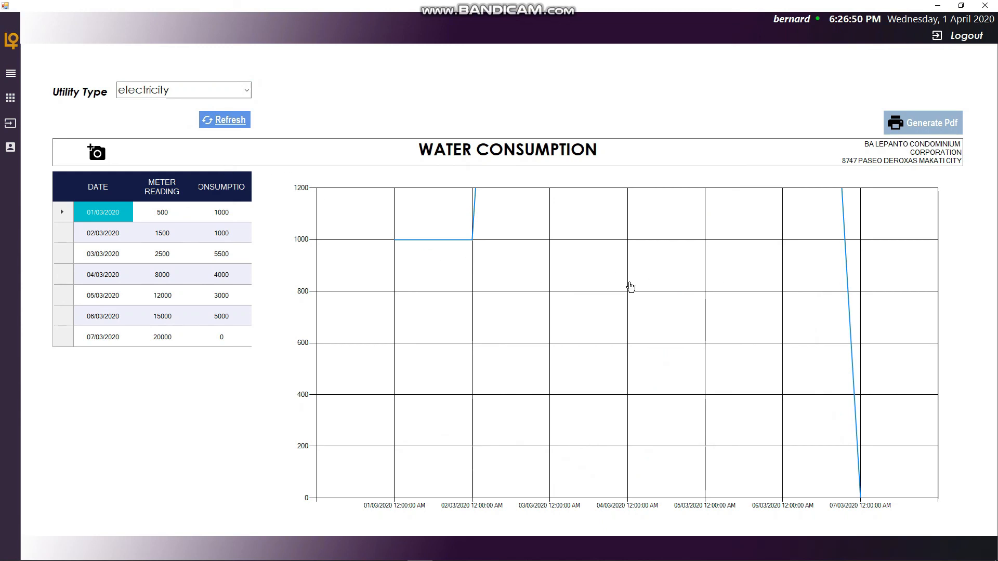
{"action": "left_click", "coordinate": [247, 95]}
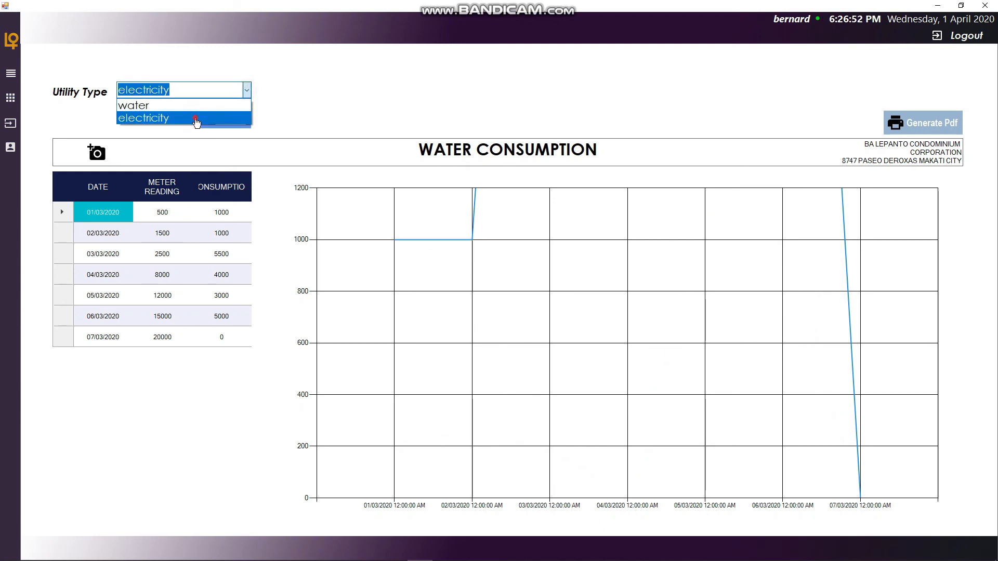
{"action": "left_click", "coordinate": [201, 117]}
{"action": "left_click", "coordinate": [237, 122]}
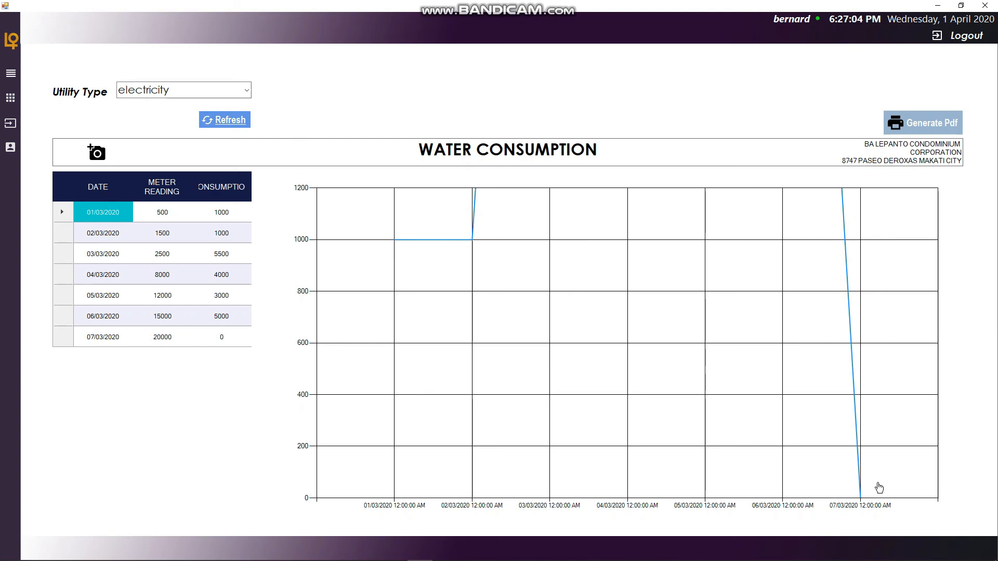
- Switch the utility type back to water and generate a PDF of the consumption report
{"action": "left_click", "coordinate": [245, 91]}
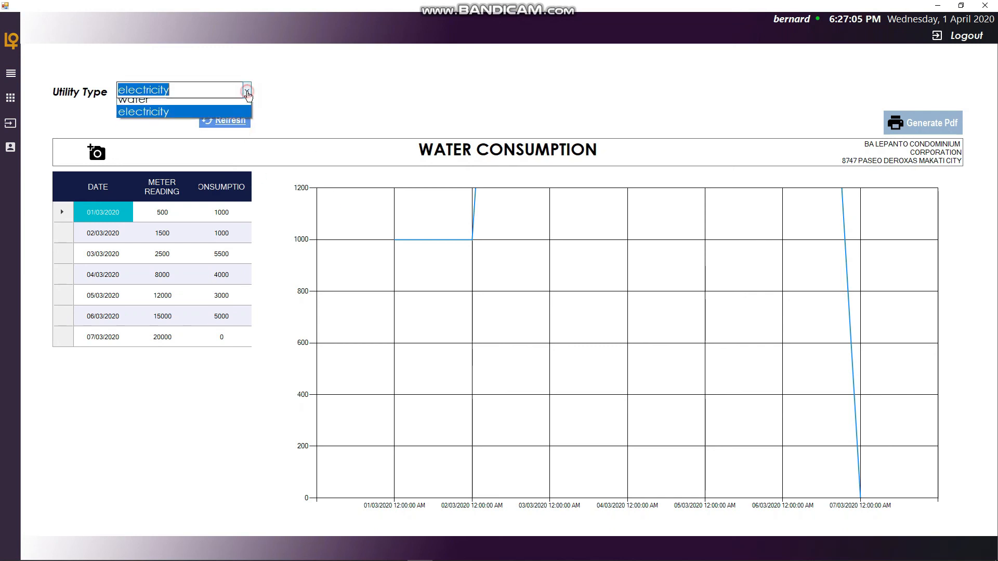
{"action": "left_click", "coordinate": [206, 100]}
{"action": "left_click", "coordinate": [204, 113]}
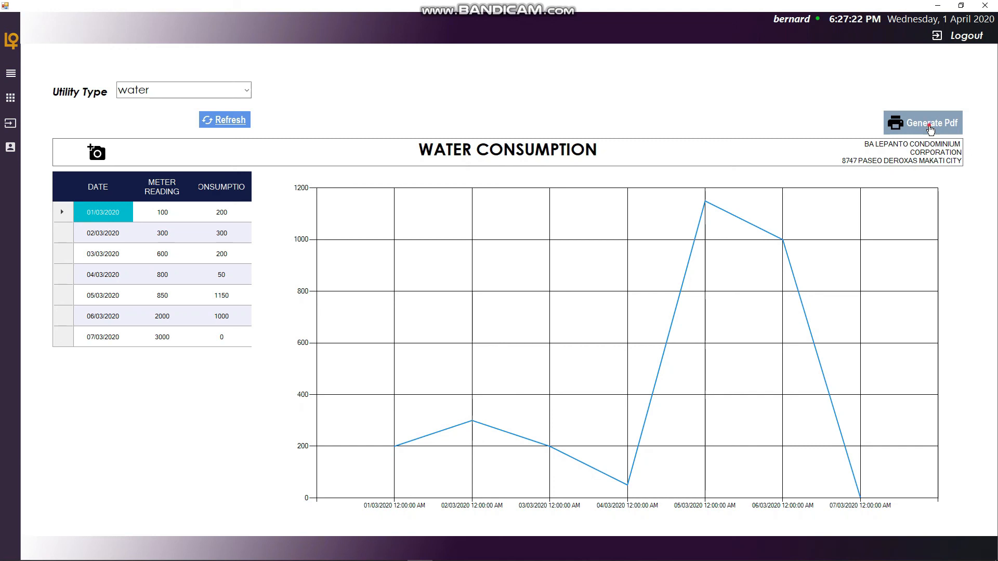
{"action": "left_click", "coordinate": [930, 129]}
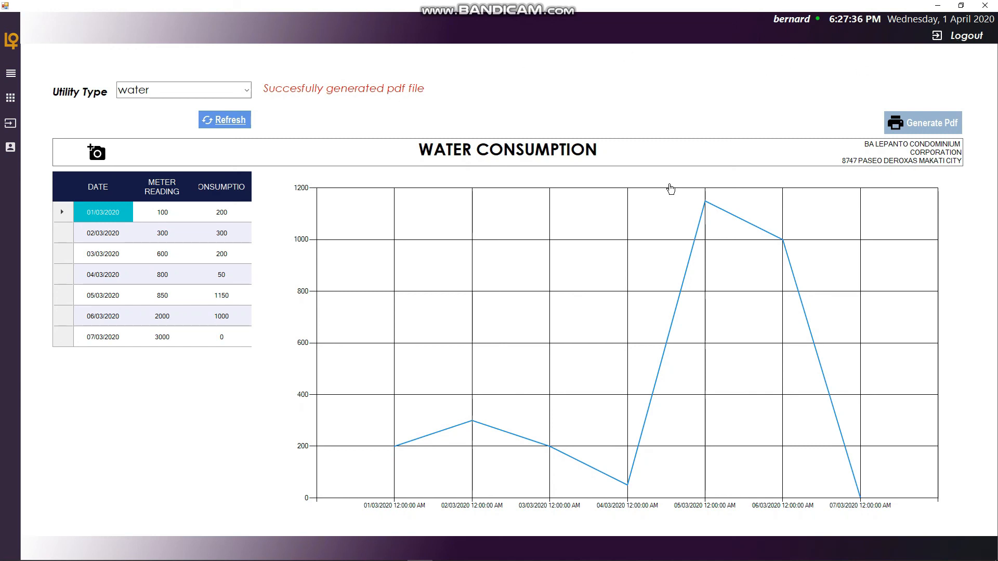
- Open the generated Test_Wednesday, 1 April 2020 PDF from the Advance_programming folder
{"action": "mouse_move", "coordinate": [152, 555]}
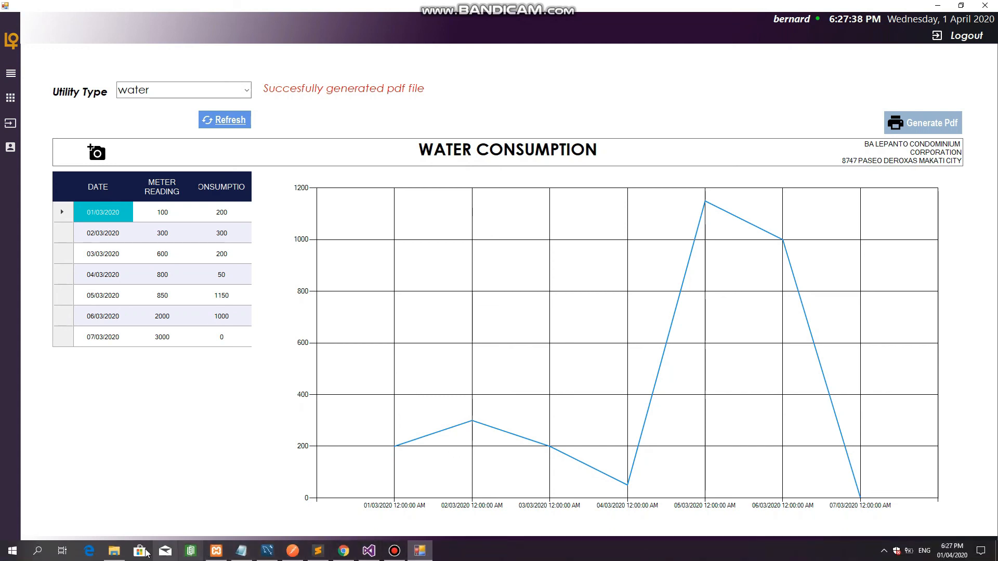
{"action": "mouse_move", "coordinate": [114, 551]}
{"action": "left_click", "coordinate": [139, 514]}
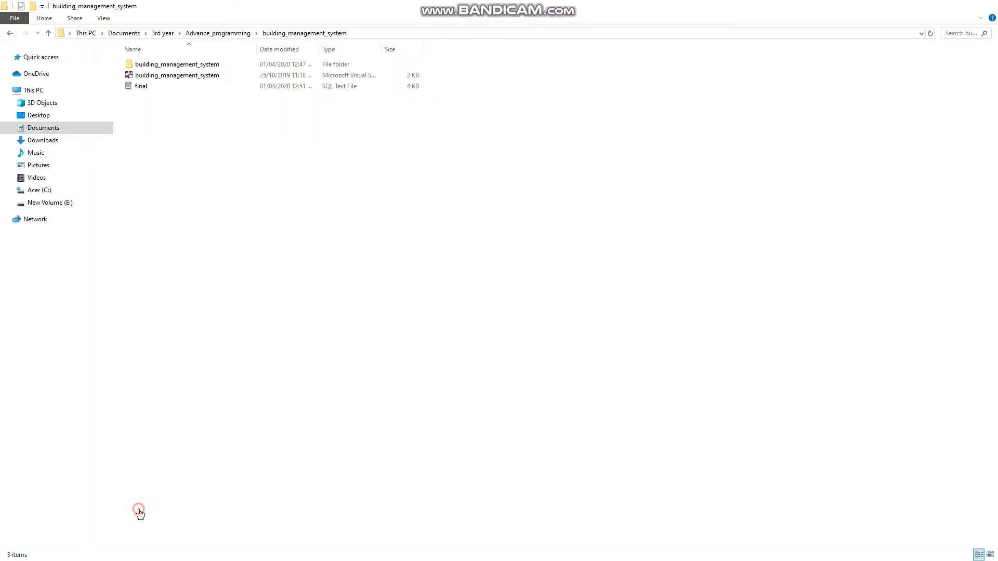
{"action": "left_click", "coordinate": [9, 33]}
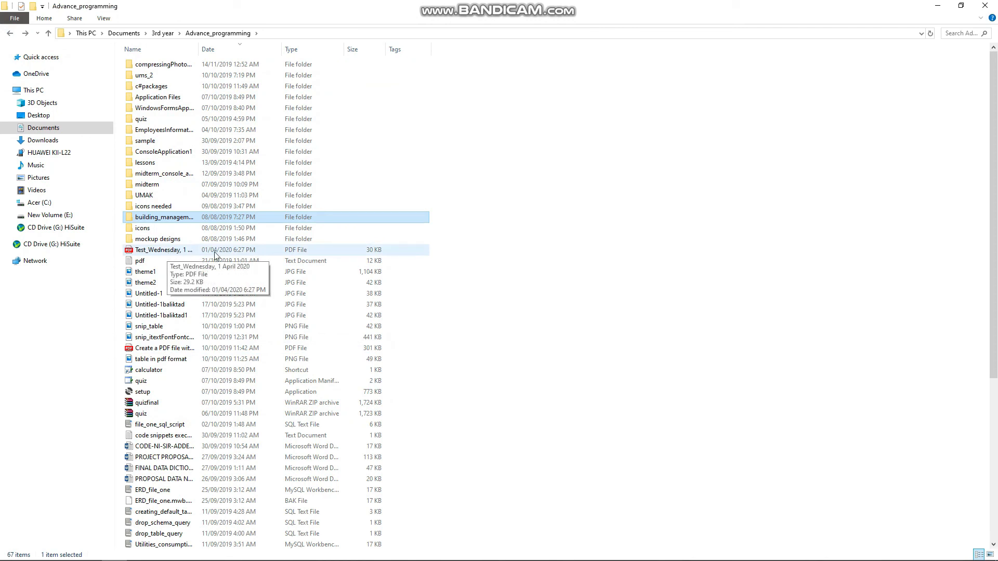
{"action": "double_click", "coordinate": [149, 251]}
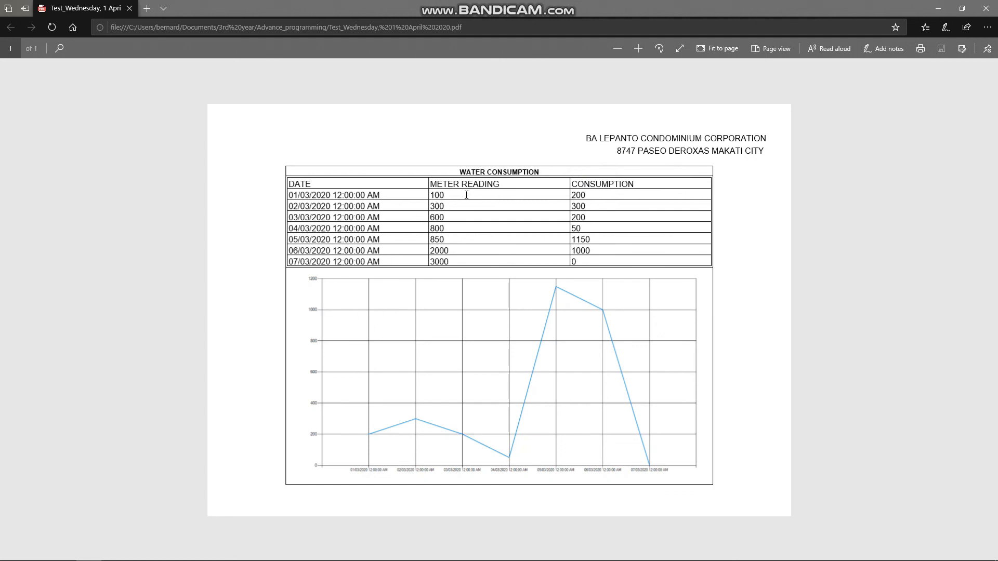
- Examine the date, meter reading and consumption entries in the generated PDF report's table
{"action": "left_click_drag", "start_coordinate": [452, 183], "coordinate": [506, 172]}
{"action": "left_click", "coordinate": [498, 186]}
{"action": "double_click", "coordinate": [585, 185]}
{"action": "left_click", "coordinate": [641, 189]}
{"action": "double_click", "coordinate": [292, 197]}
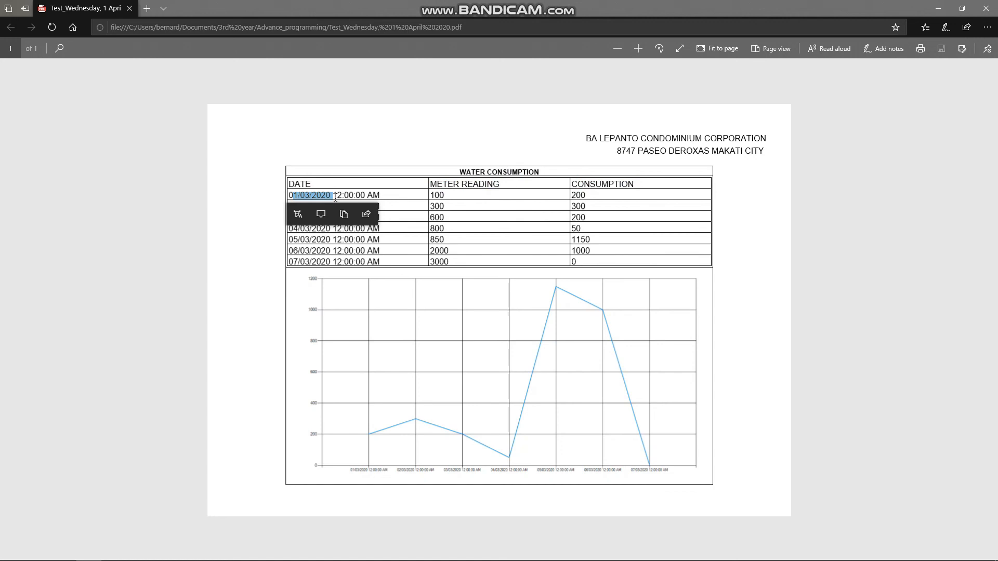
{"action": "left_click", "coordinate": [301, 266]}
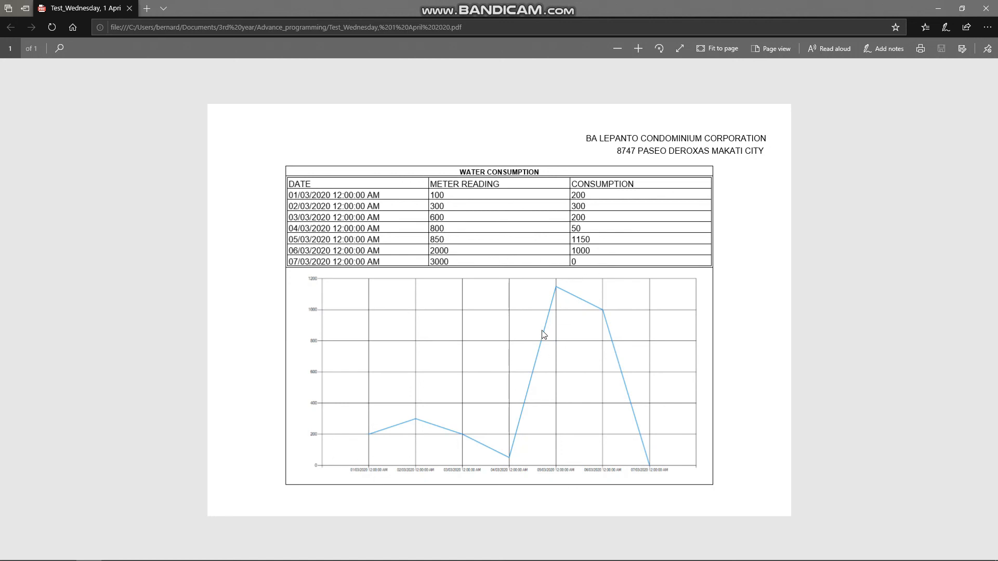
- Switch between the PDF and the app's water consumption screen to compare their tables and graphs
{"action": "key", "text": "alt+Tab"}
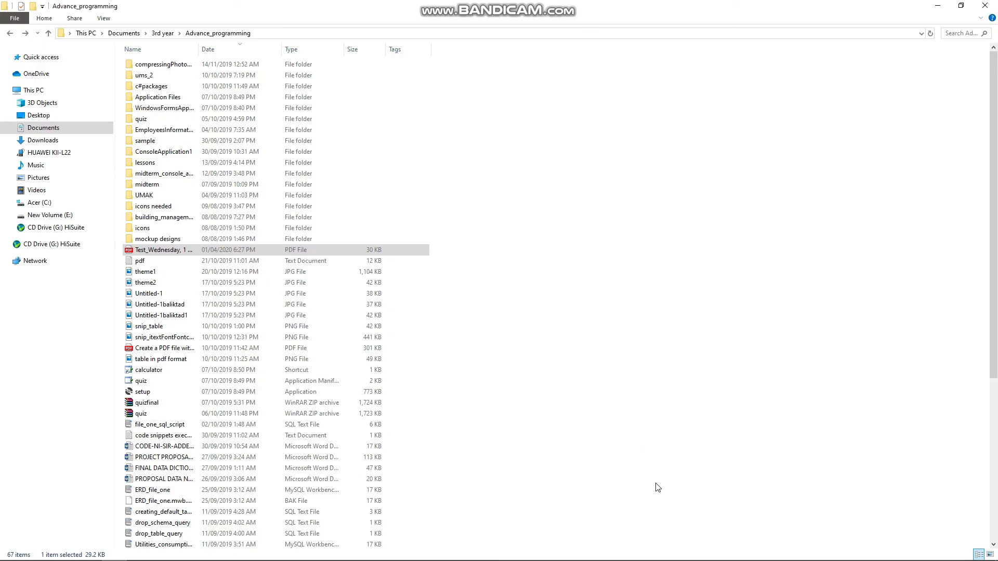
{"action": "key", "text": "alt+Tab"}
{"action": "key", "text": "alt+Tab"}
{"action": "key", "text": "alt+Tab"}
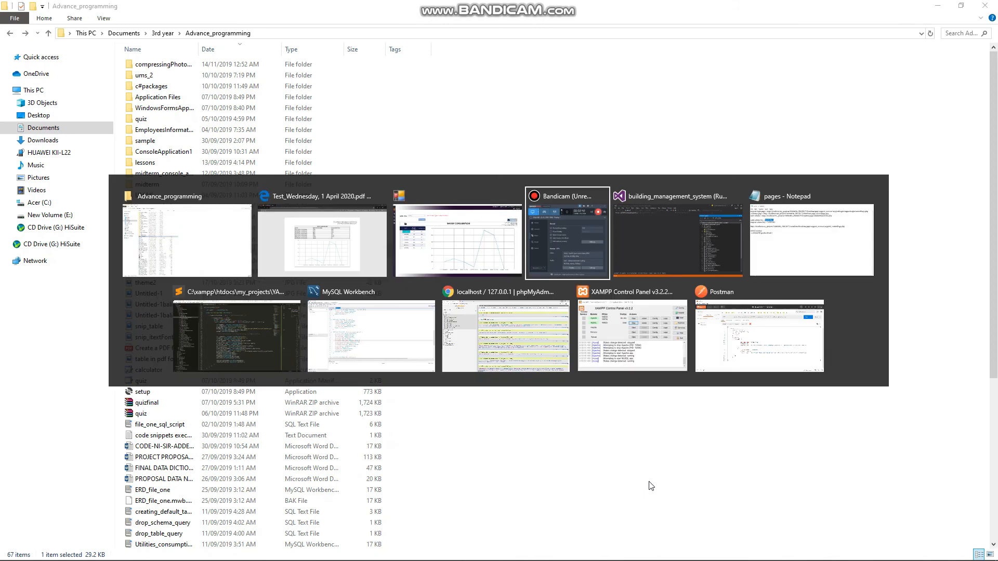
{"action": "left_click", "coordinate": [467, 234]}
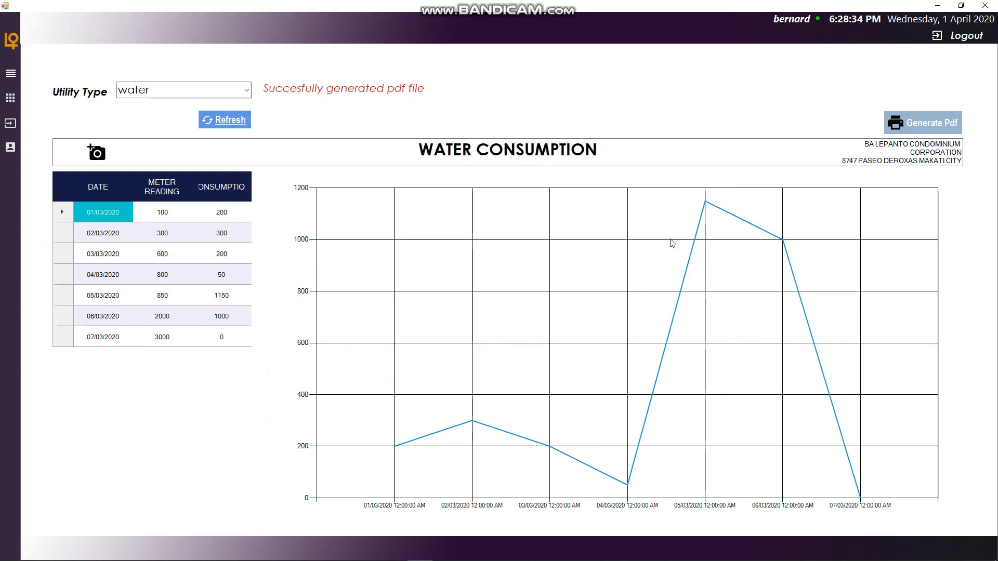
{"action": "key", "text": "alt+Tab"}
{"action": "key", "text": "alt+Tab"}
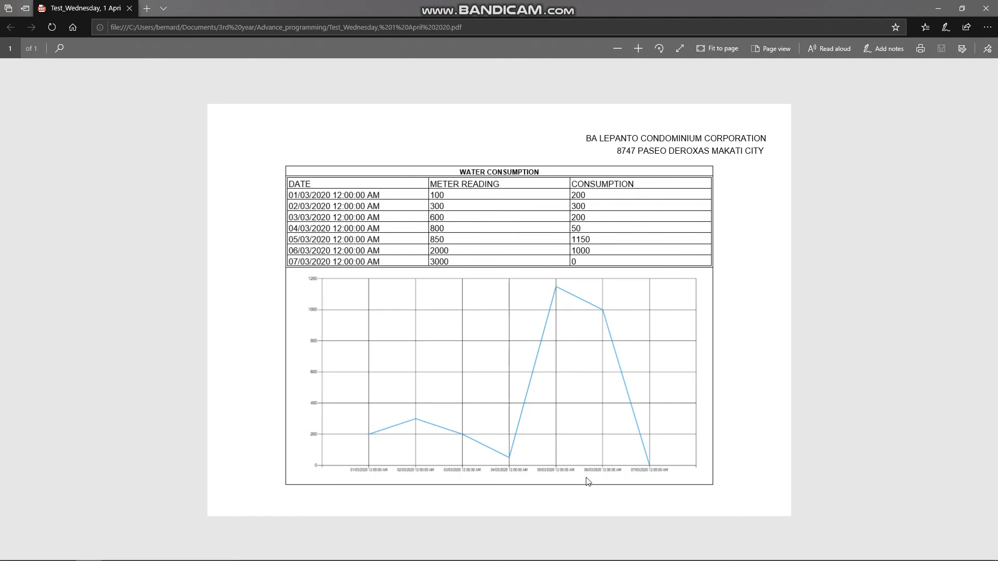
{"action": "key", "text": "alt+Tab"}
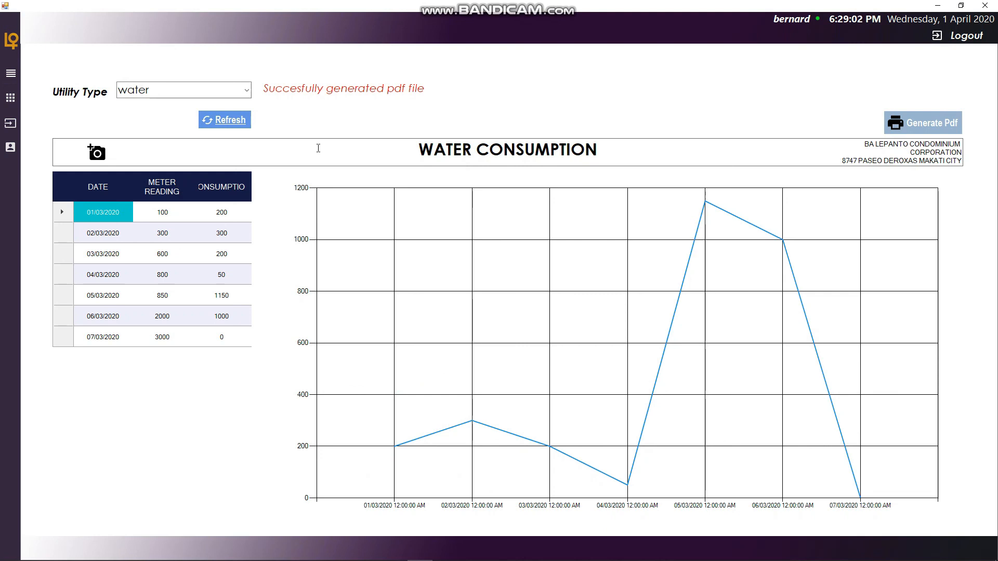
- Log out, then log back in with the account username and password
{"action": "left_click", "coordinate": [963, 37]}
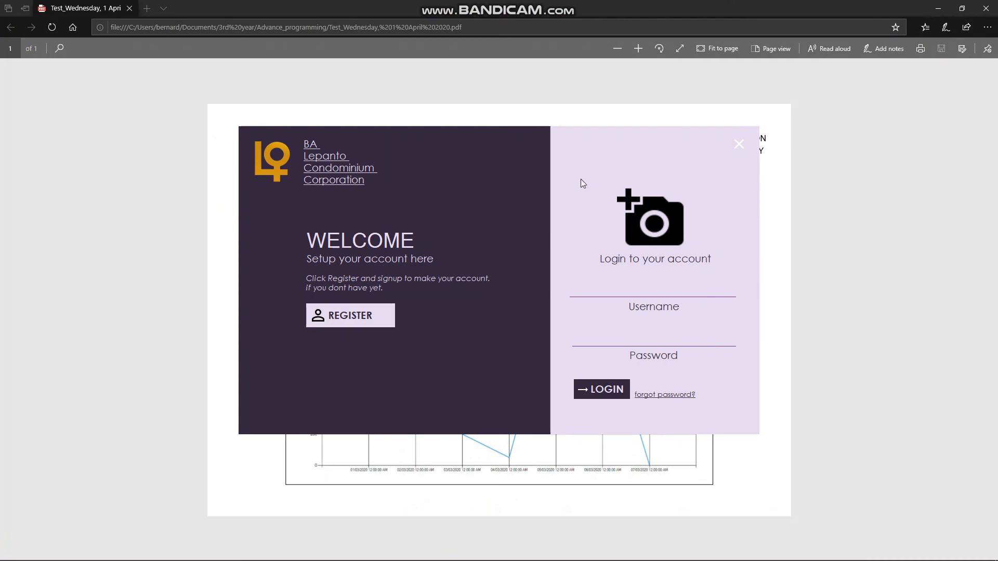
{"action": "left_click", "coordinate": [675, 284]}
{"action": "type", "text": "bernard********"}
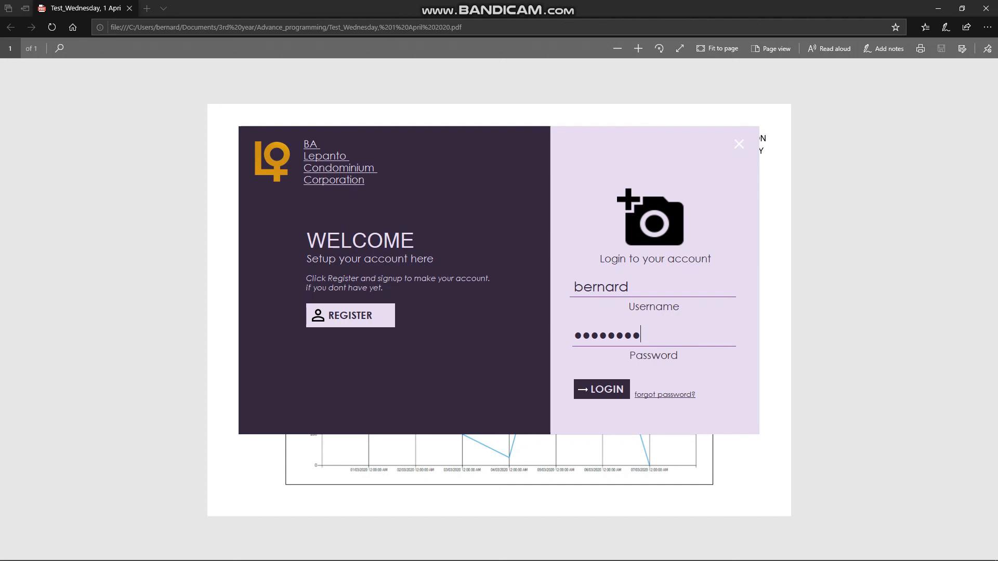
{"action": "key", "text": "BackSpace"}
{"action": "key", "text": "BackSpace"}
{"action": "key", "text": "BackSpace"}
{"action": "key", "text": "BackSpace"}
{"action": "key", "text": "BackSpace"}
{"action": "key", "text": "BackSpace"}
{"action": "key", "text": "BackSpace"}
{"action": "key", "text": "BackSpace"}
{"action": "type", "text": "****"}
{"action": "left_click", "coordinate": [605, 398]}
- Scroll through the dashboard's consumption summary and weekly water and electricity reports
{"action": "scroll", "coordinate": [520, 259], "scroll_direction": "down", "scroll_amount": 6}
{"action": "scroll", "coordinate": [537, 323], "scroll_direction": "up", "scroll_amount": 7}
{"action": "scroll", "coordinate": [450, 291], "scroll_direction": "down", "scroll_amount": 7}
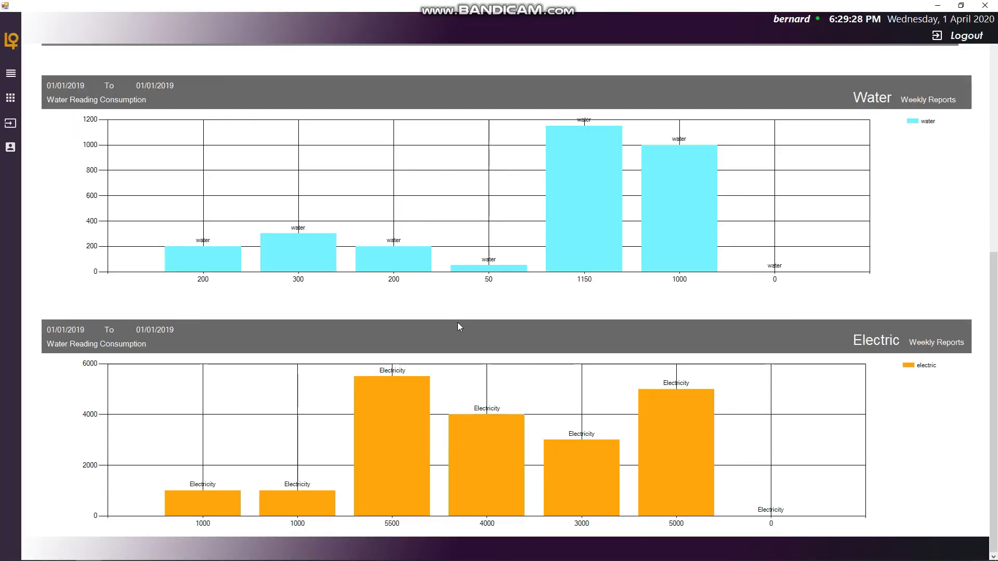
{"action": "scroll", "coordinate": [452, 306], "scroll_direction": "up", "scroll_amount": 7}
{"action": "scroll", "coordinate": [445, 289], "scroll_direction": "down", "scroll_amount": 6}
{"action": "scroll", "coordinate": [378, 252], "scroll_direction": "up", "scroll_amount": 4}
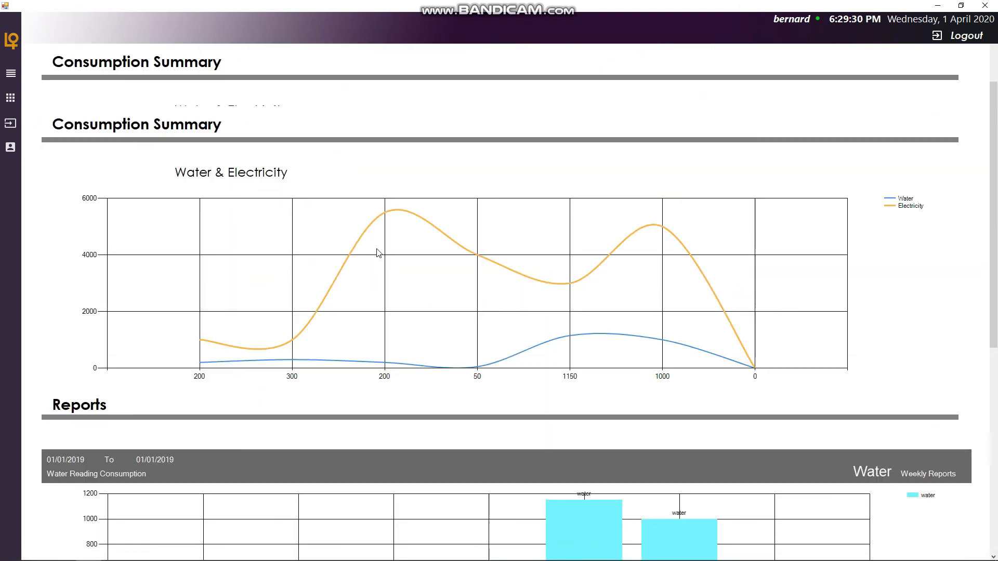
{"action": "scroll", "coordinate": [379, 252], "scroll_direction": "up", "scroll_amount": 1}
- Log out and close both the app's login window and the PDF viewer
{"action": "left_click", "coordinate": [955, 35]}
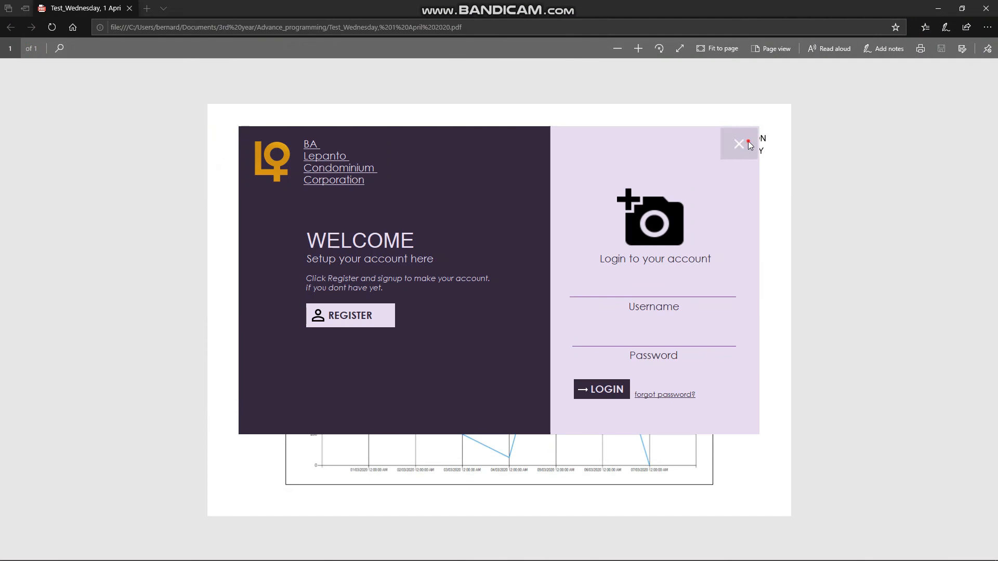
{"action": "left_click", "coordinate": [738, 144]}
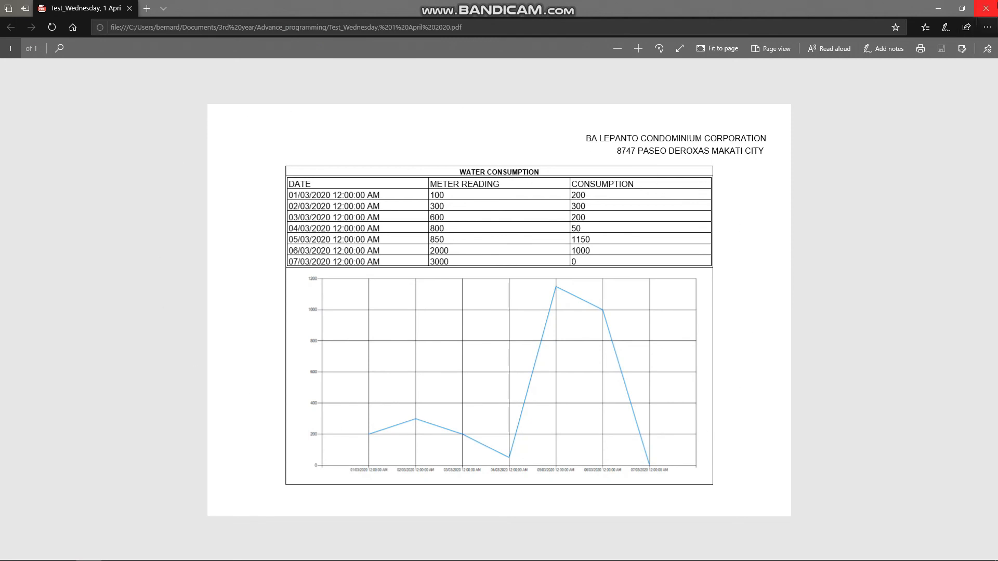
{"action": "left_click", "coordinate": [986, 9]}
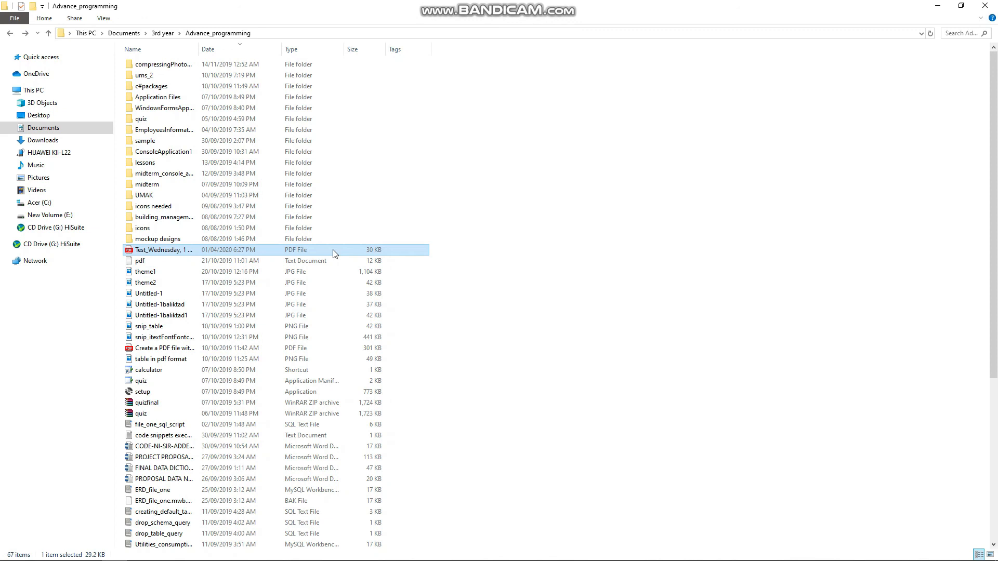
{"action": "mouse_move", "coordinate": [330, 558]}
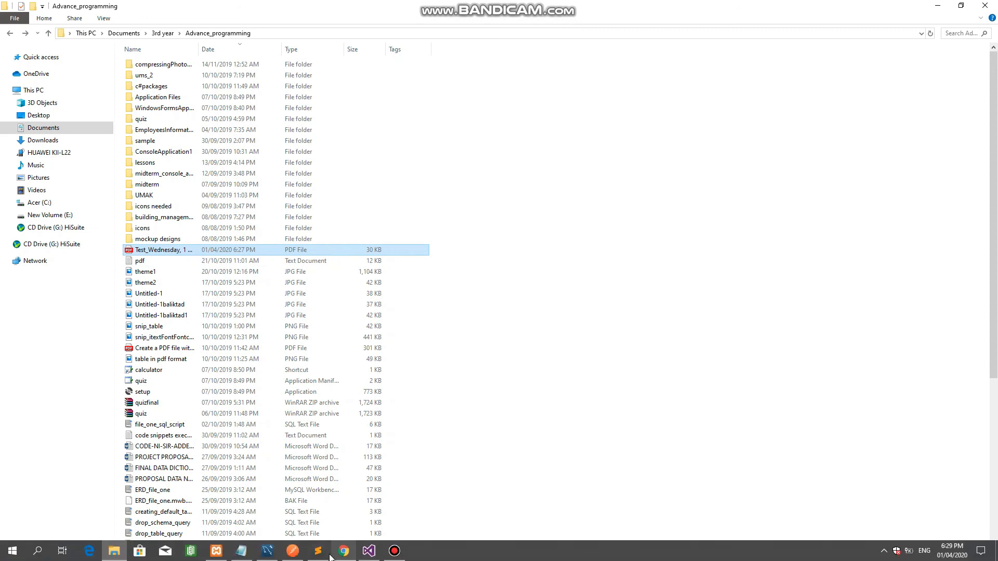